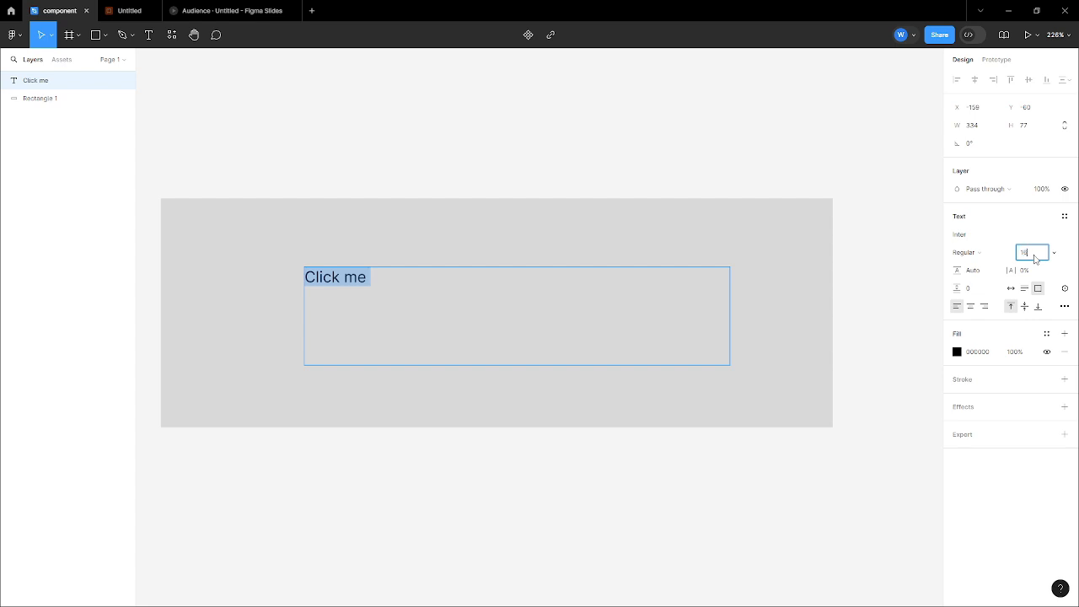
Set the Click me text size to 16 and shrink the grey rectangle around it to about 119 × 44.
key(Escape)
key(Escape)
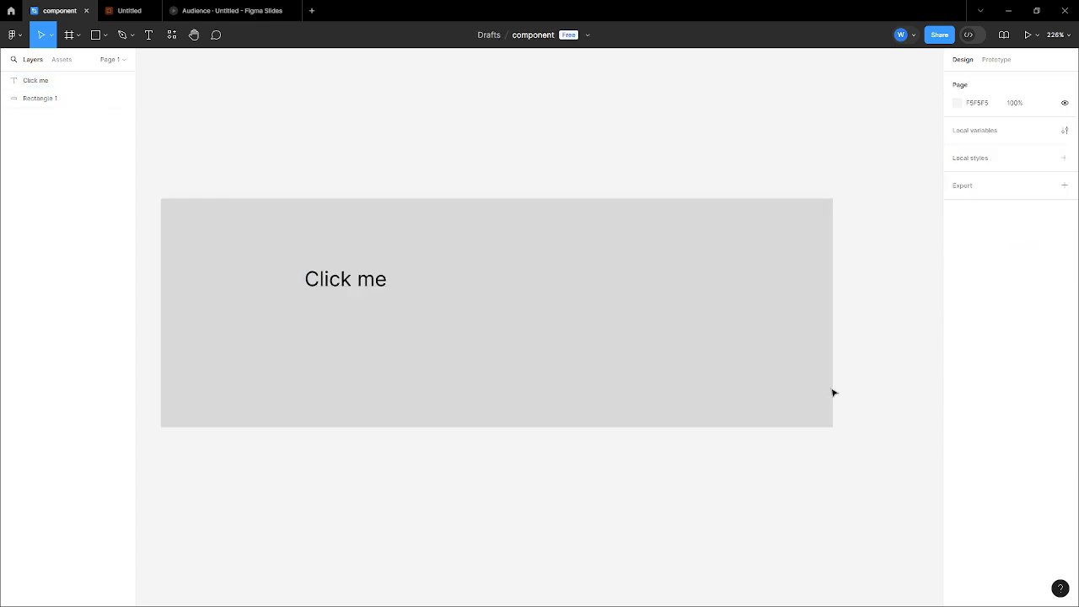
click(831, 423)
drag(831, 425, 425, 340)
scroll(691, 316, down, 3)
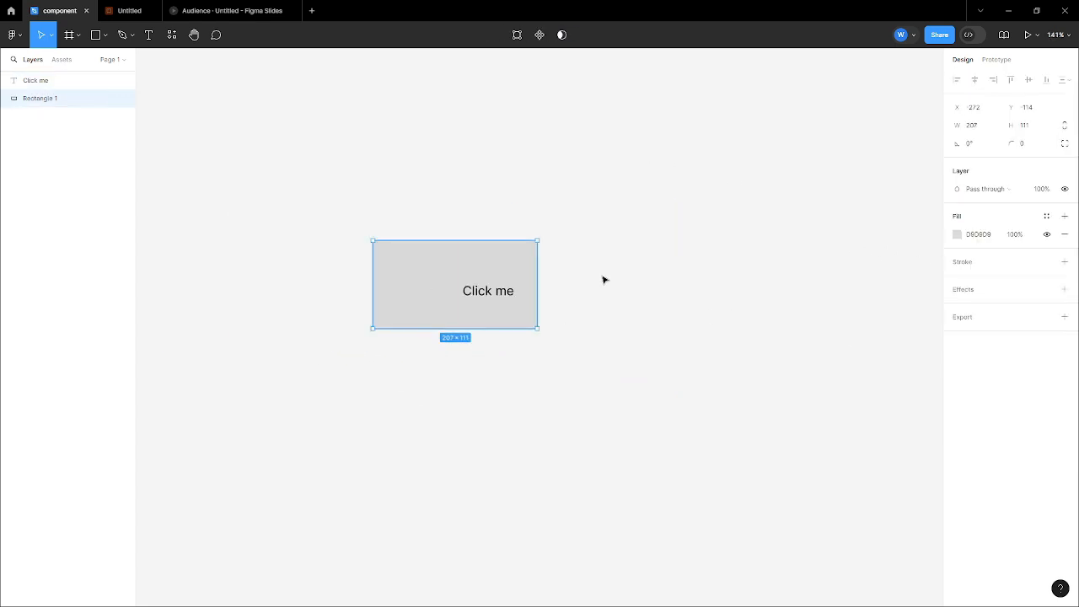
scroll(452, 240, up, 2)
drag(342, 239, 443, 284)
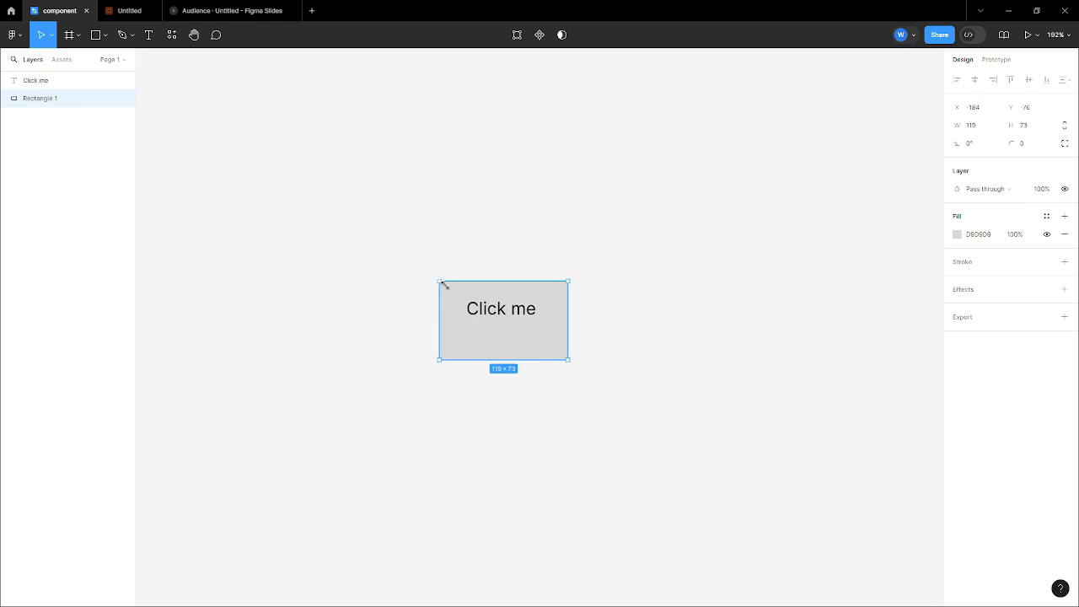
drag(529, 362, 532, 329)
scroll(521, 319, up, 5)
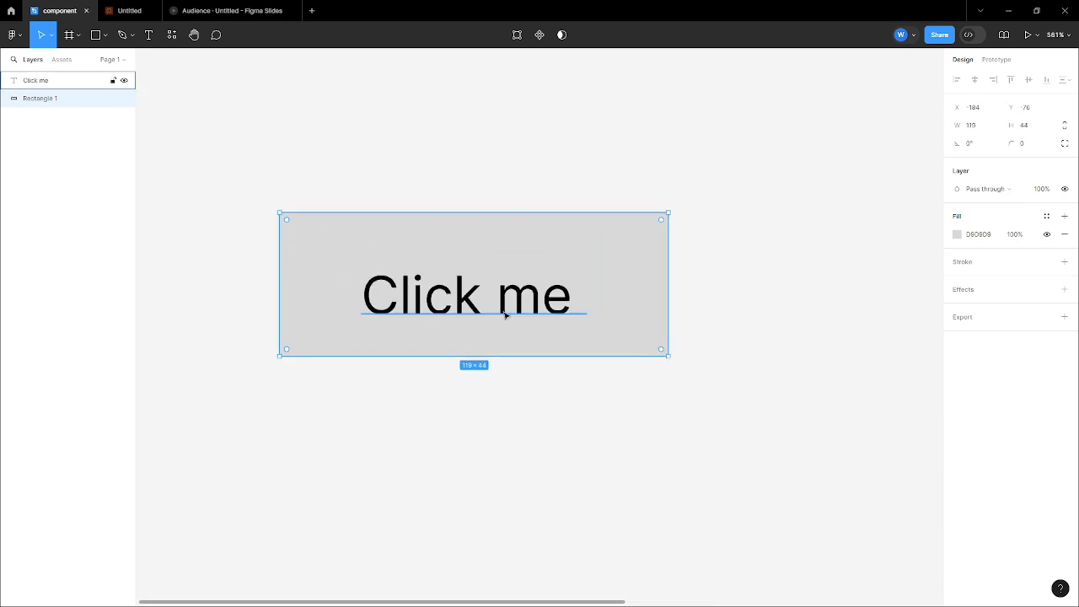
Move the Click me text to the middle of the rectangle and set its text box to auto width.
drag(475, 309, 501, 284)
click(587, 222)
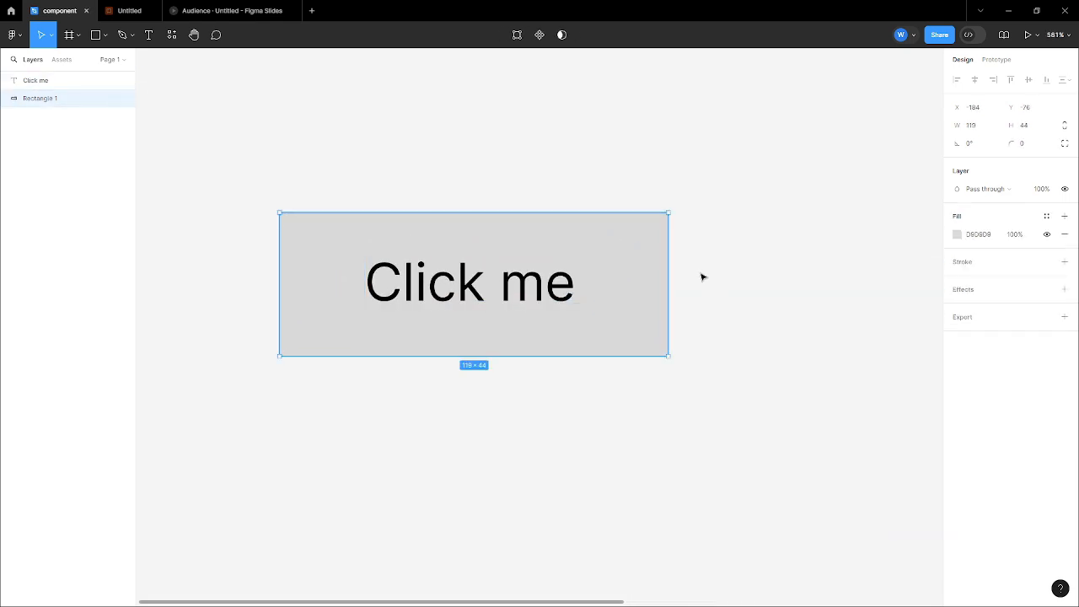
click(532, 290)
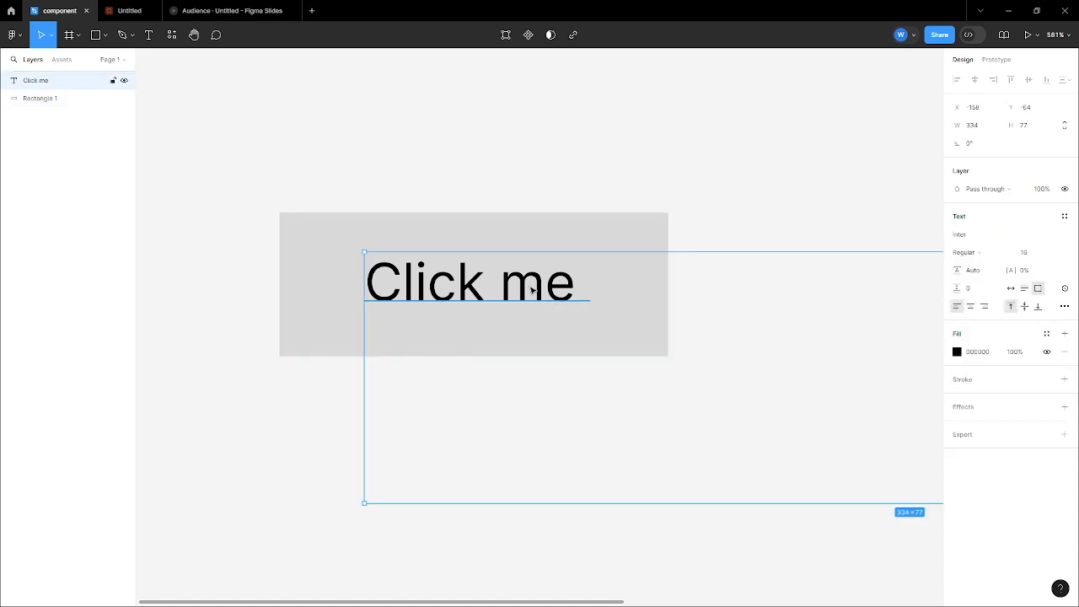
scroll(528, 341, down, 2)
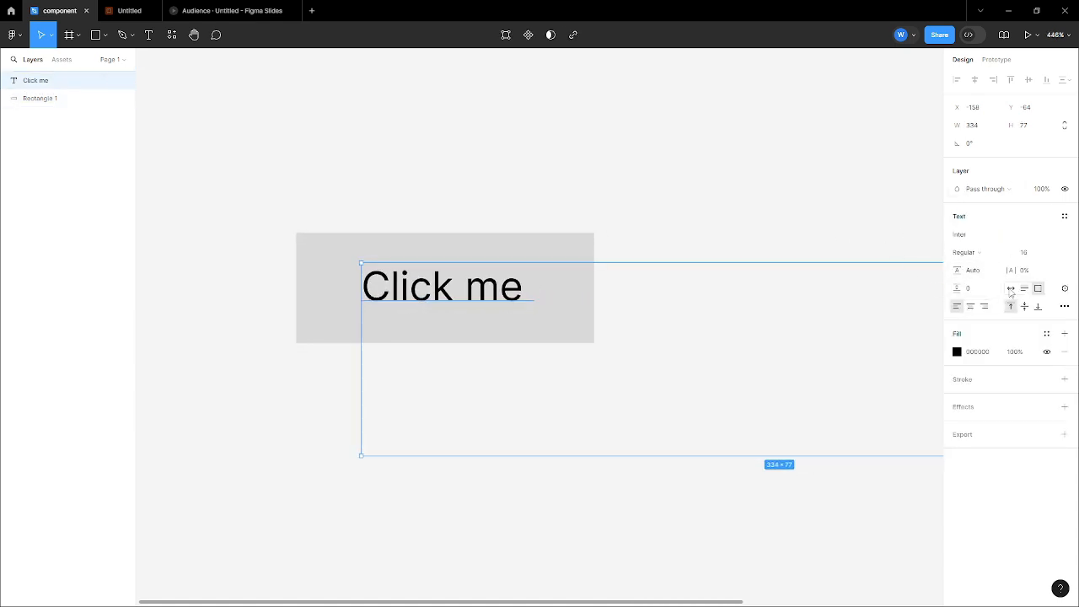
click(1011, 288)
click(601, 256)
Change the rectangle's fill from grey to a dark green.
click(588, 253)
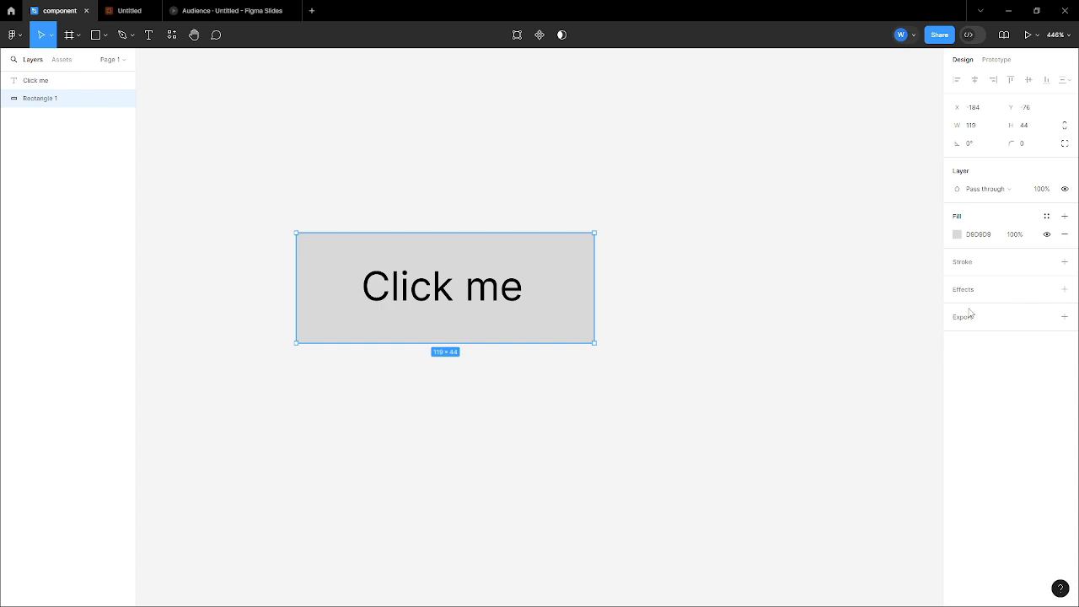
click(957, 235)
click(881, 419)
drag(889, 385, 943, 336)
click(625, 281)
scroll(392, 277, up, 2)
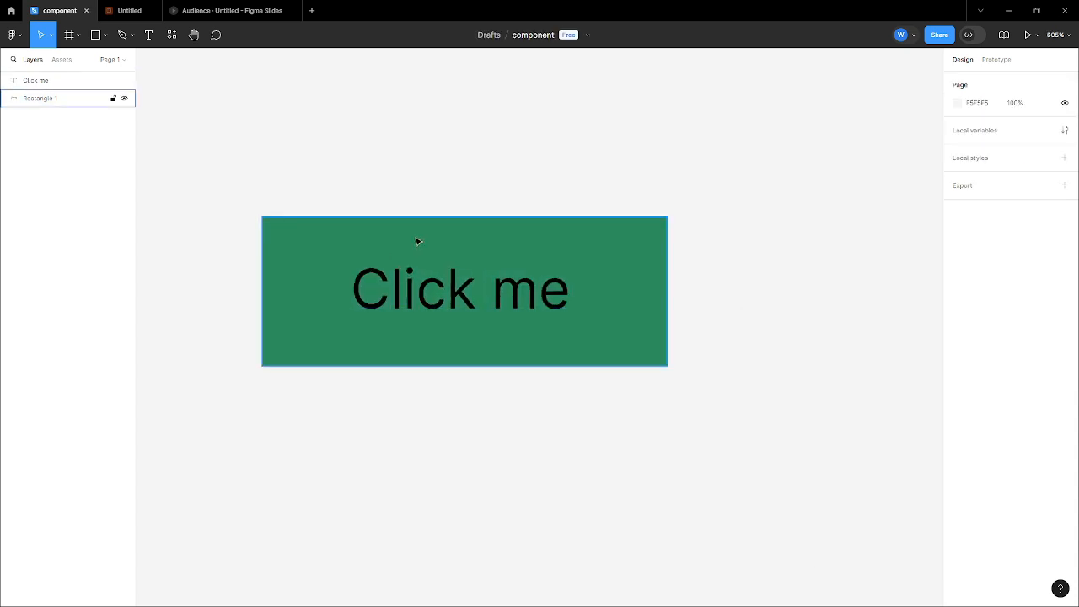
Change the Click me text colour to white (FFFFFF).
click(416, 241)
click(450, 312)
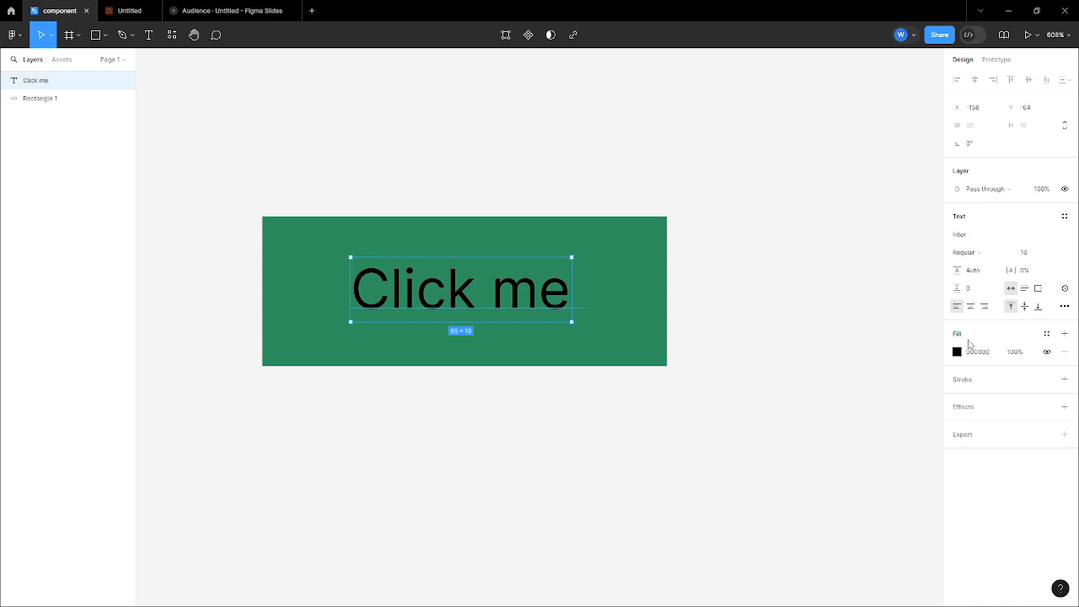
click(957, 352)
drag(903, 342, 812, 315)
Round the green rectangle's corners to a radius of 10.
click(662, 232)
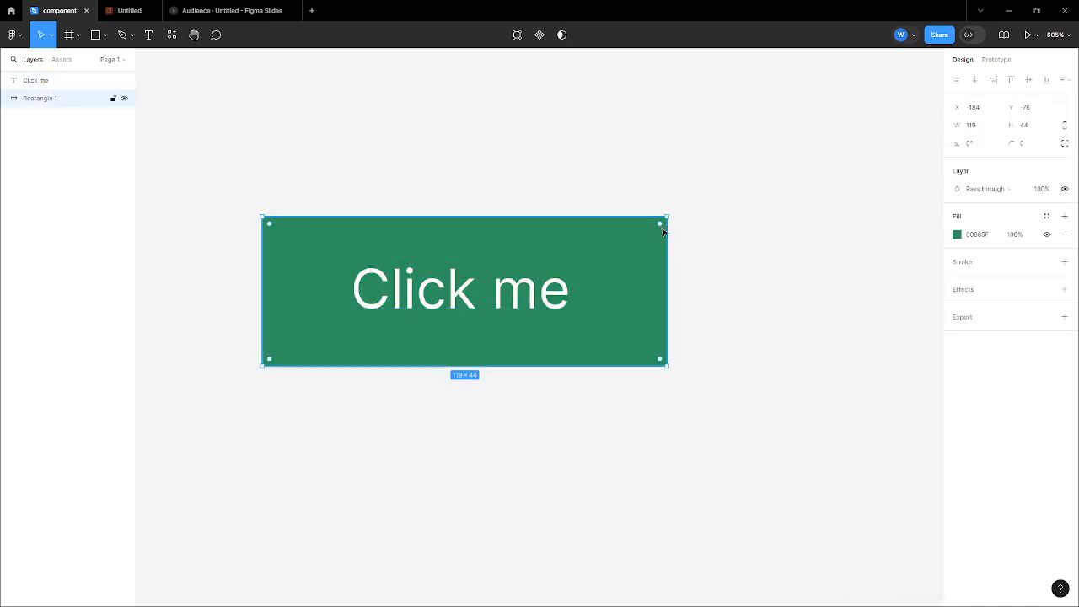
click(815, 221)
scroll(815, 221, down, 4)
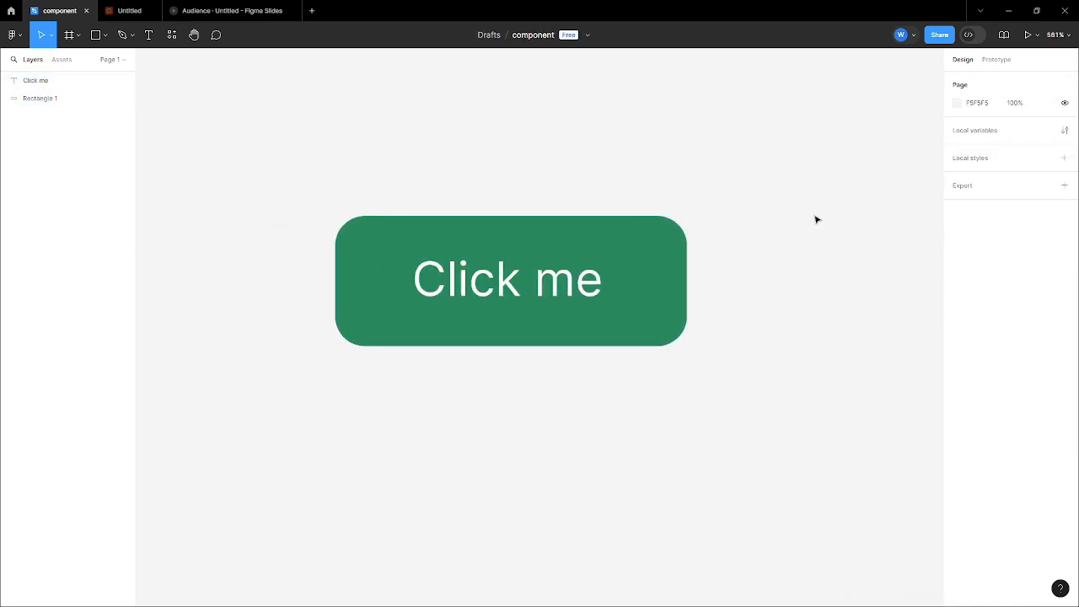
scroll(622, 230, up, 4)
scroll(345, 189, down, 4)
scroll(472, 203, up, 4)
drag(200, 139, 766, 443)
click(747, 396)
scroll(643, 301, down, 4)
scroll(693, 283, up, 3)
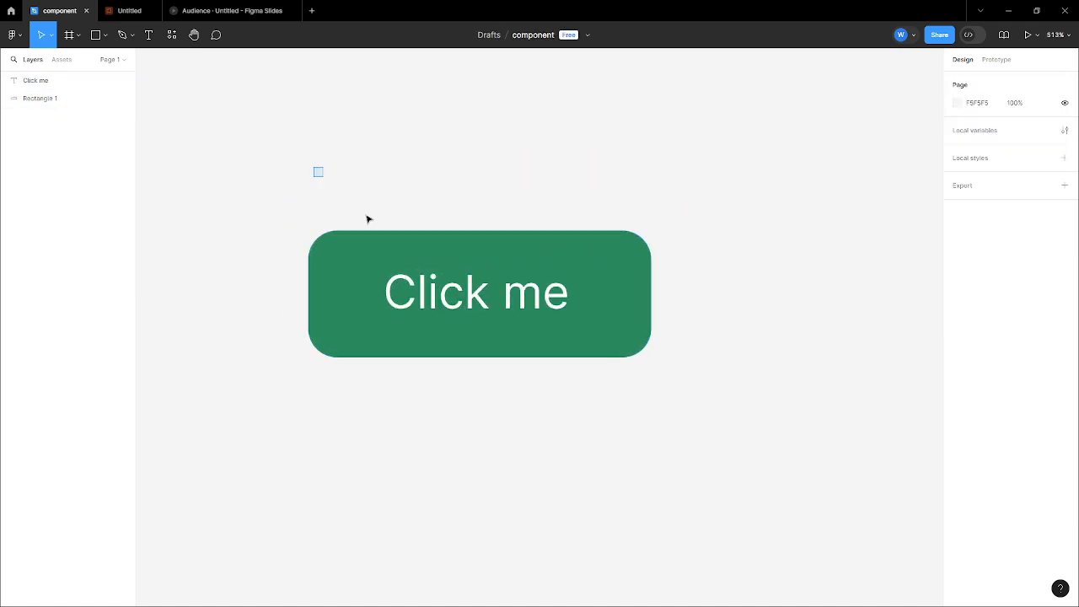
drag(318, 172, 713, 435)
scroll(472, 211, down, 2)
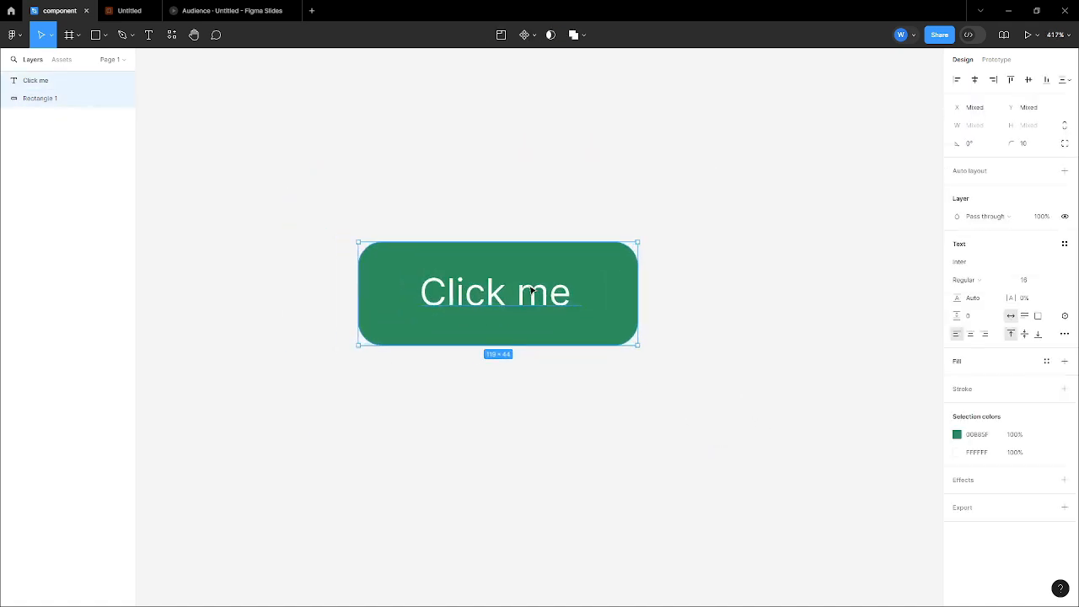
click(484, 210)
scroll(405, 194, down, 3)
Duplicate the Click me button, placing one copy beside the original and two more below.
drag(337, 174, 536, 305)
alt+drag(417, 242, 752, 240)
alt+drag(841, 242, 593, 408)
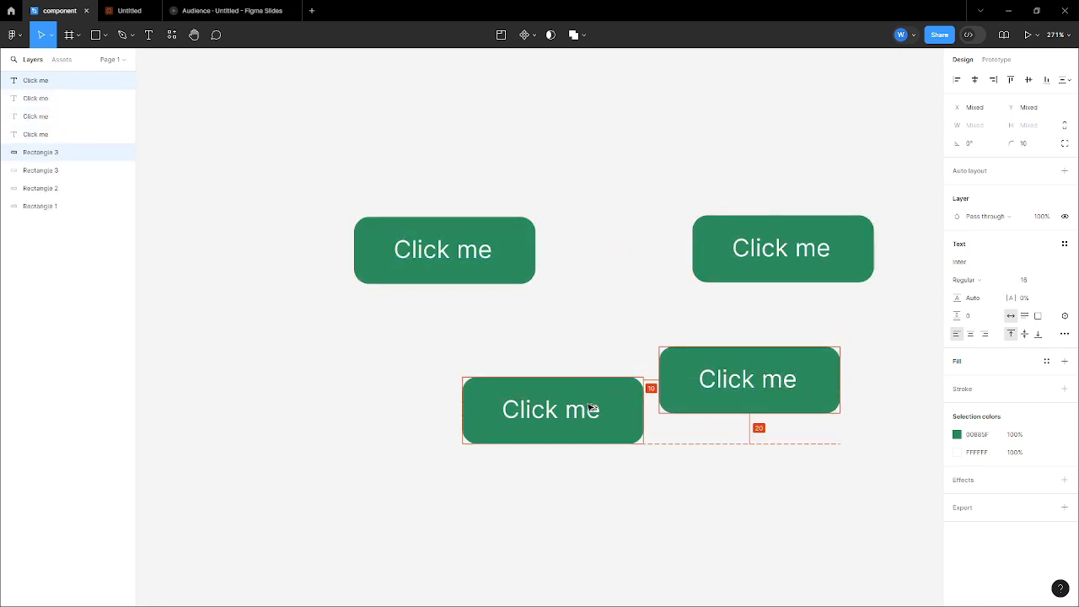
Delete the leftmost of the two lower button copies, including its rectangle and text.
click(566, 331)
drag(480, 337, 609, 472)
key(Delete)
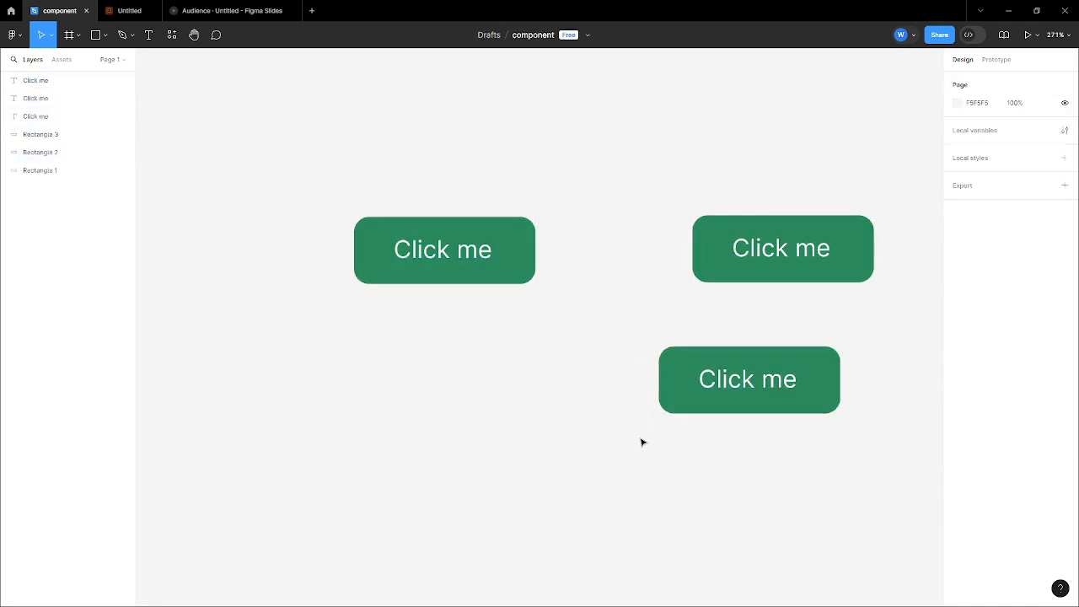
Change the fill of the button copy beside the original to a light green.
drag(736, 394, 867, 484)
scroll(733, 316, down, 2)
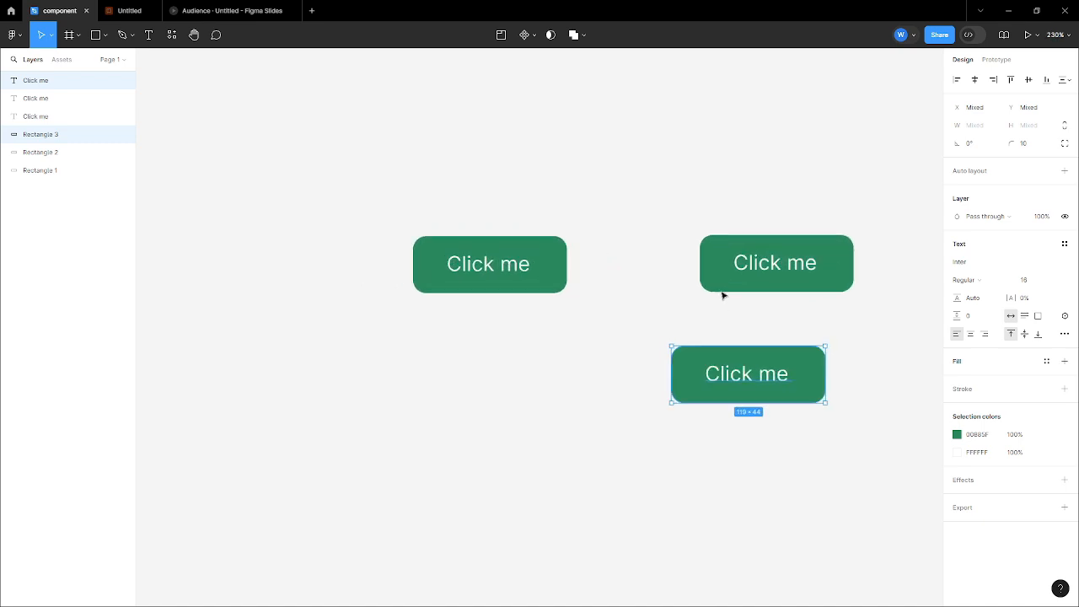
click(655, 256)
click(839, 282)
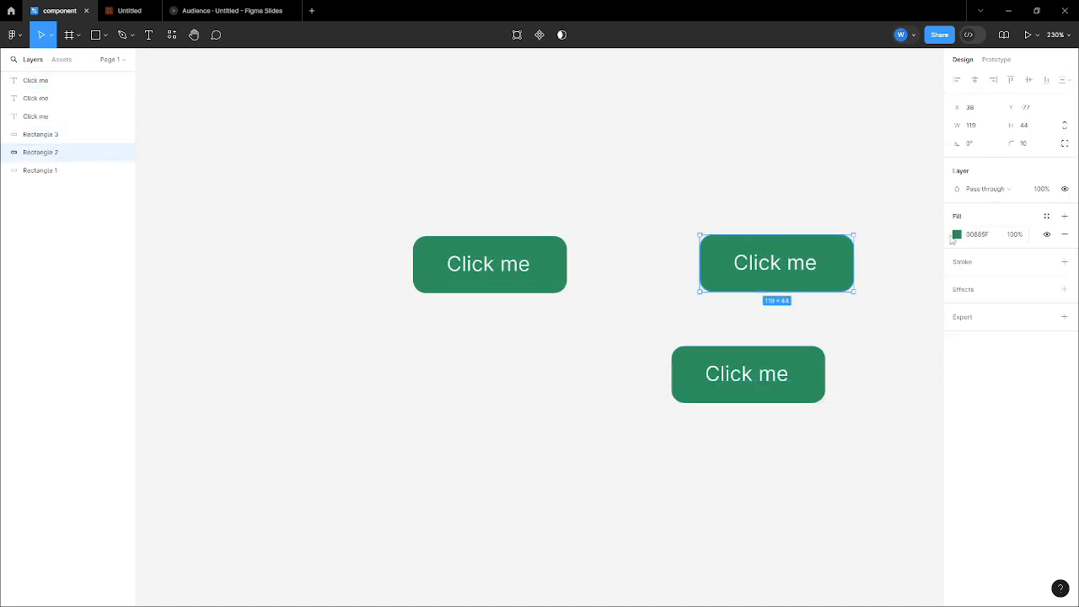
click(956, 236)
click(886, 285)
click(658, 228)
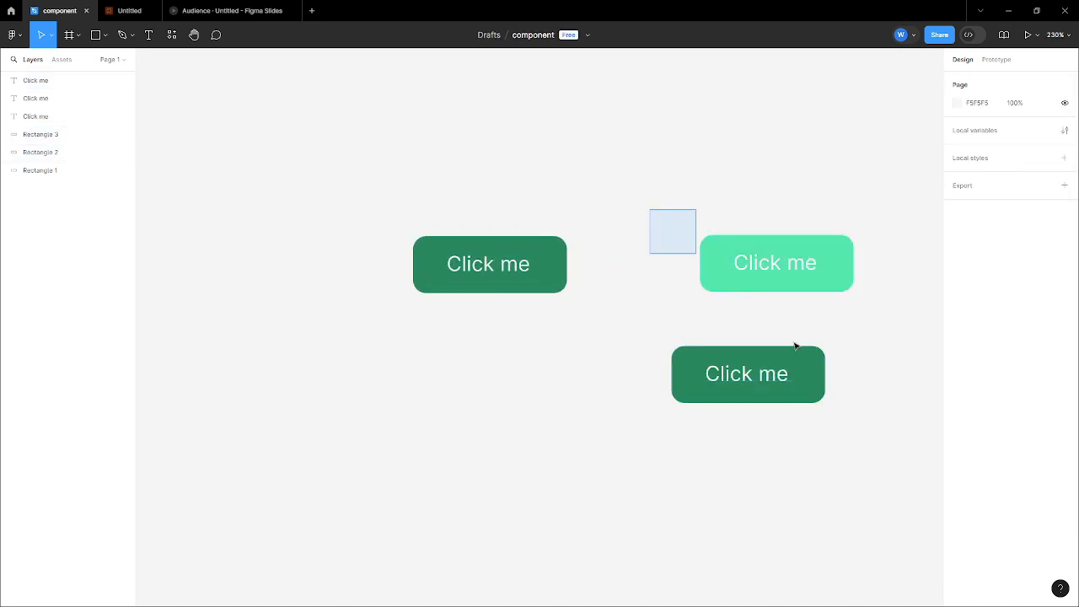
Delete both remaining button copies, keeping only the original Click me button.
drag(794, 344, 830, 395)
scroll(717, 252, up, 1)
scroll(624, 250, down, 5)
drag(655, 205, 809, 467)
key(Delete)
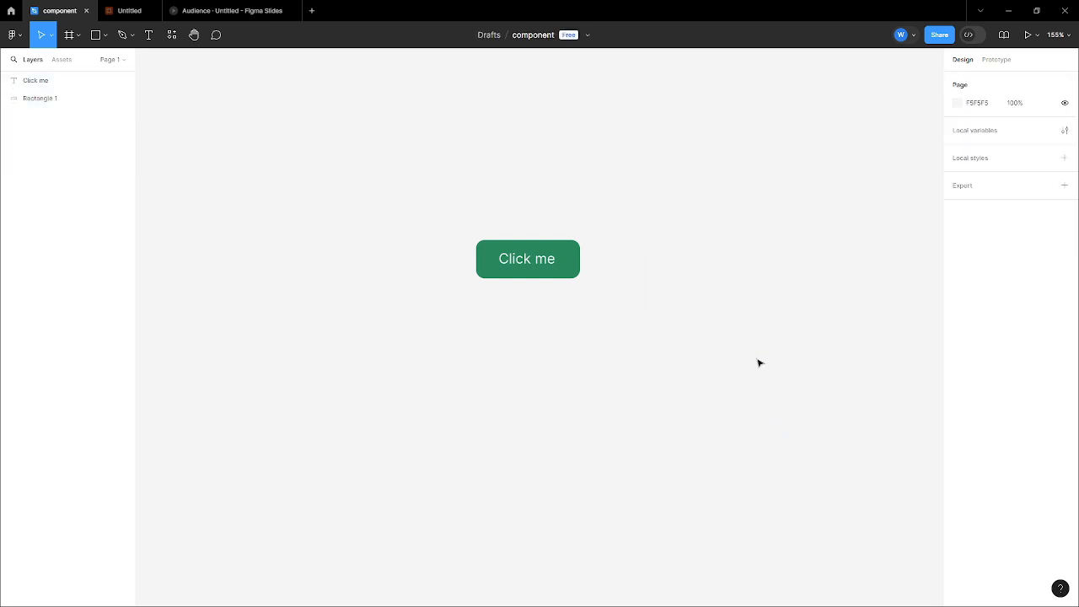
scroll(570, 259, up, 3)
drag(421, 218, 595, 371)
scroll(519, 249, up, 1)
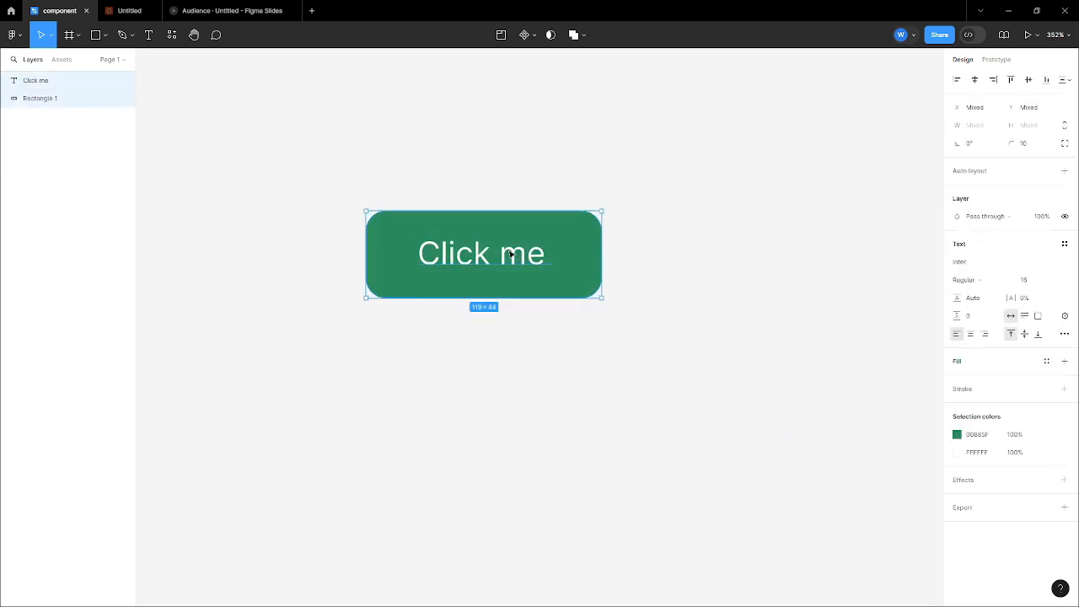
click(723, 201)
scroll(384, 167, down, 3)
scroll(378, 173, up, 3)
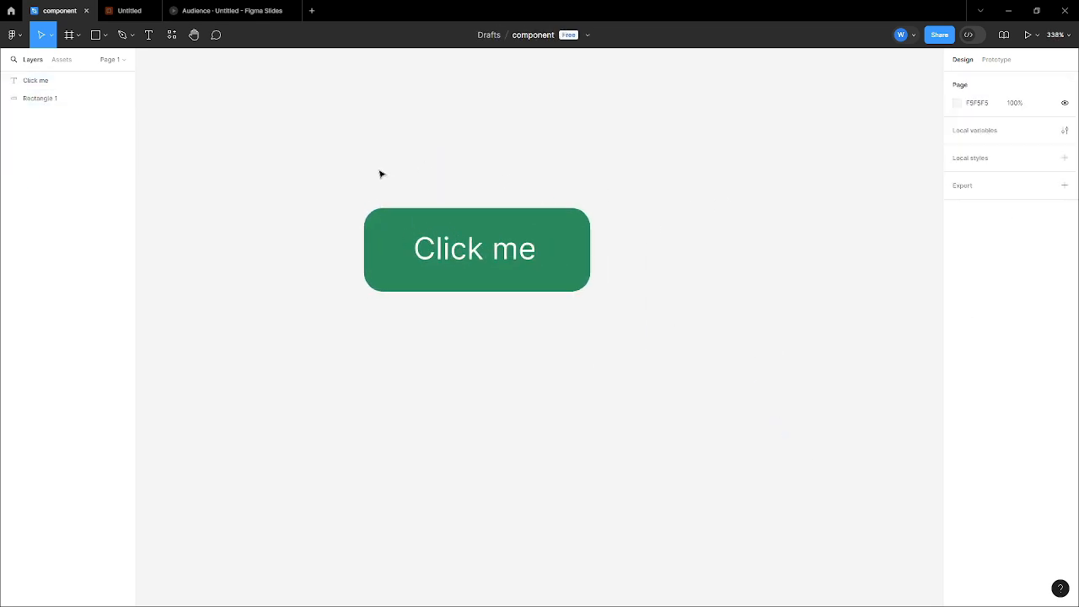
scroll(362, 179, up, 1)
drag(355, 178, 557, 311)
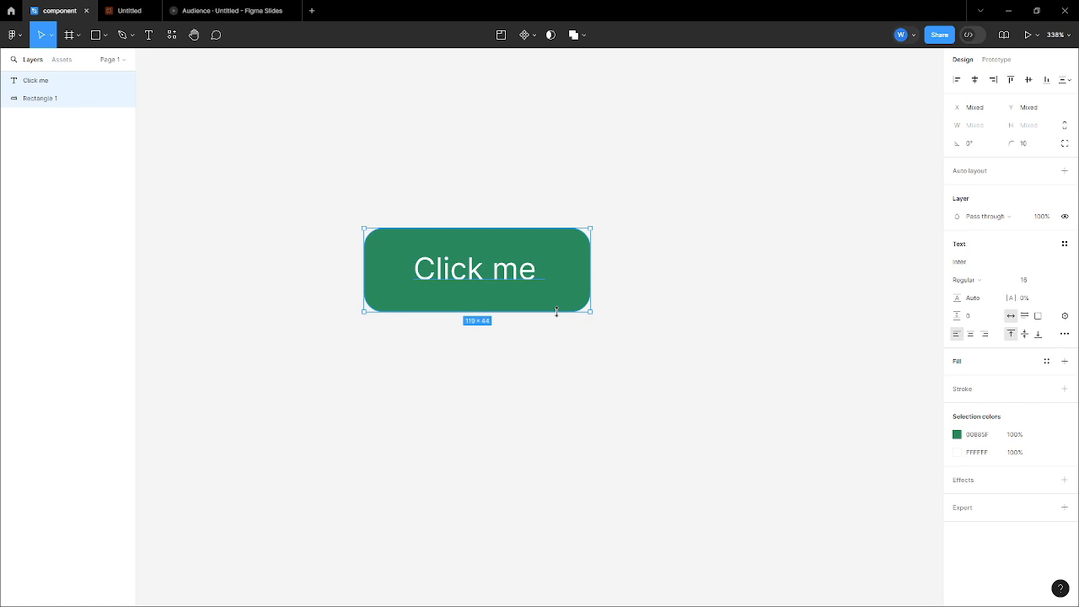
click(663, 254)
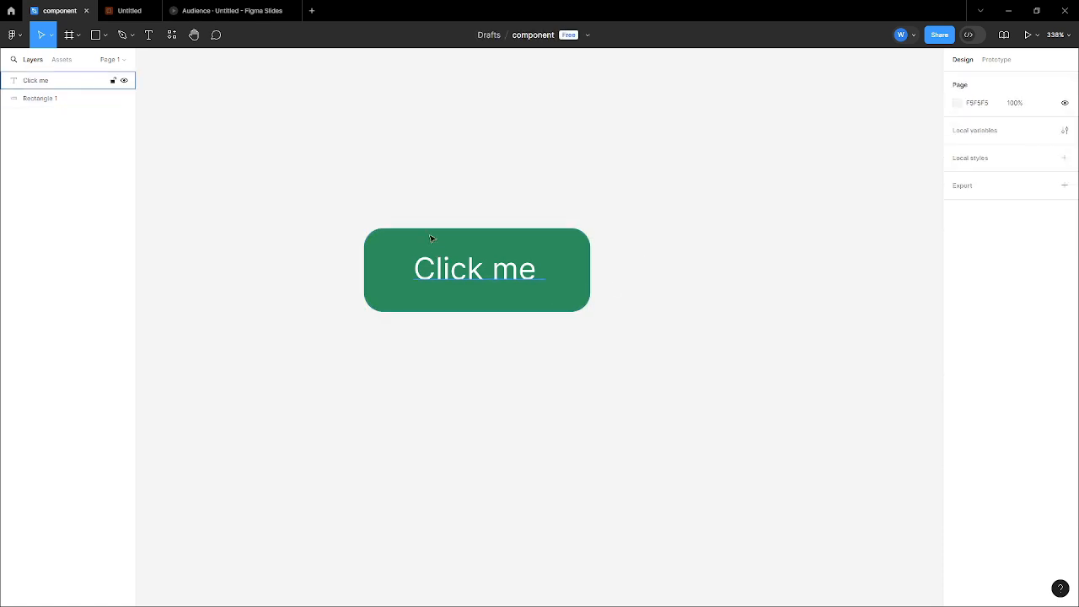
Relabel the button "primary" and place a duplicate to its right labelled "secondary".
click(431, 238)
double_click(479, 265)
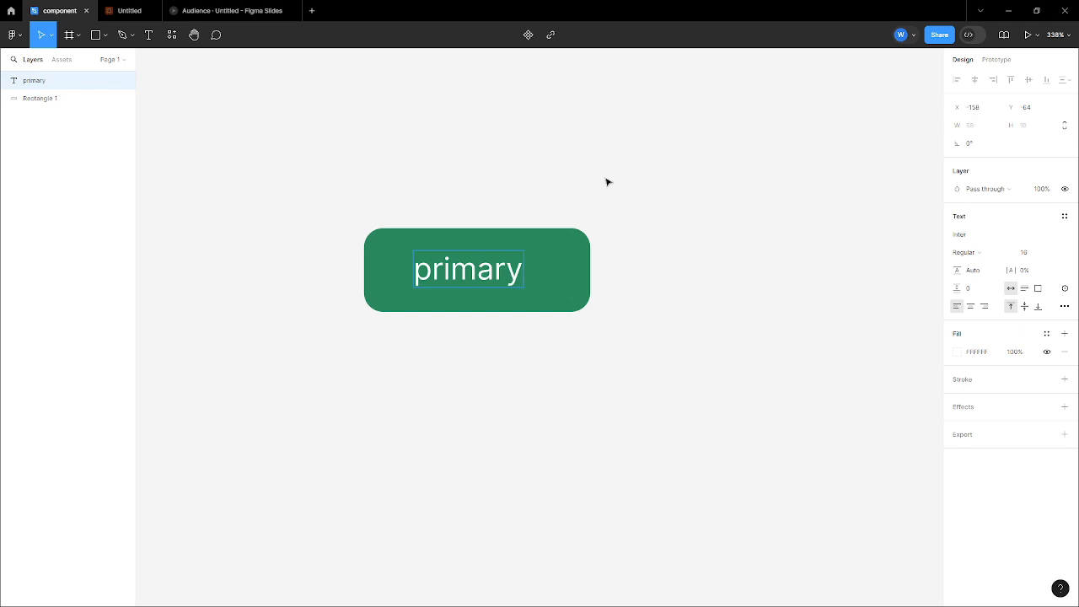
drag(605, 179, 396, 312)
drag(477, 270, 774, 270)
double_click(765, 269)
text(secondary)
Duplicate the secondary button to its right and label the copy "success".
drag(758, 194, 525, 228)
drag(571, 306, 825, 301)
scroll(433, 227, down, 2)
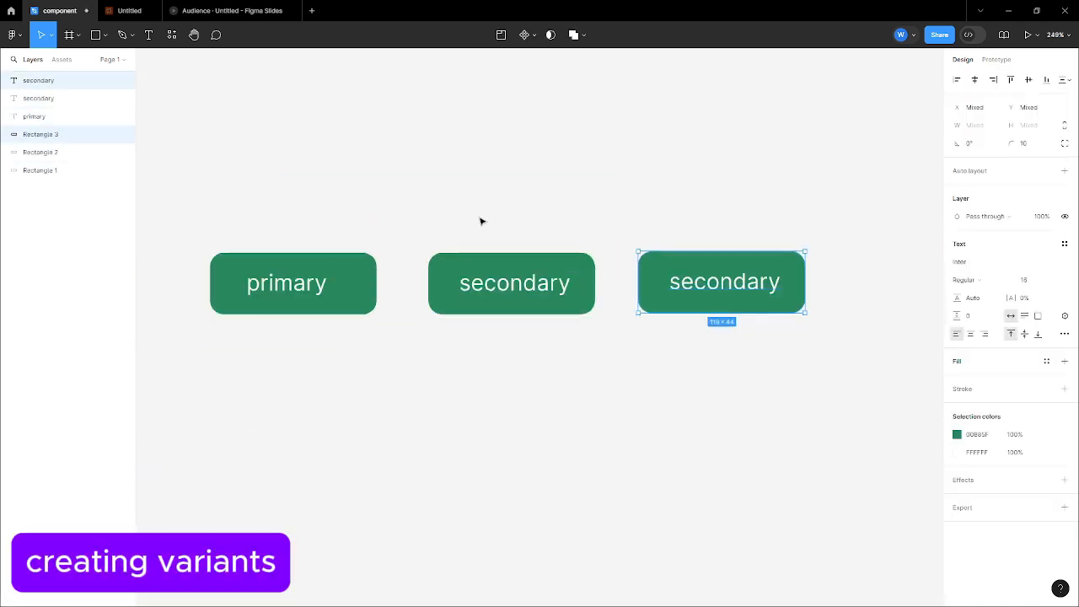
scroll(482, 221, up, 2)
double_click(615, 286)
text(success)
click(614, 221)
Duplicate the success button to its right and label the copy "error".
drag(480, 228, 725, 337)
drag(594, 287, 827, 287)
double_click(822, 287)
text(error)
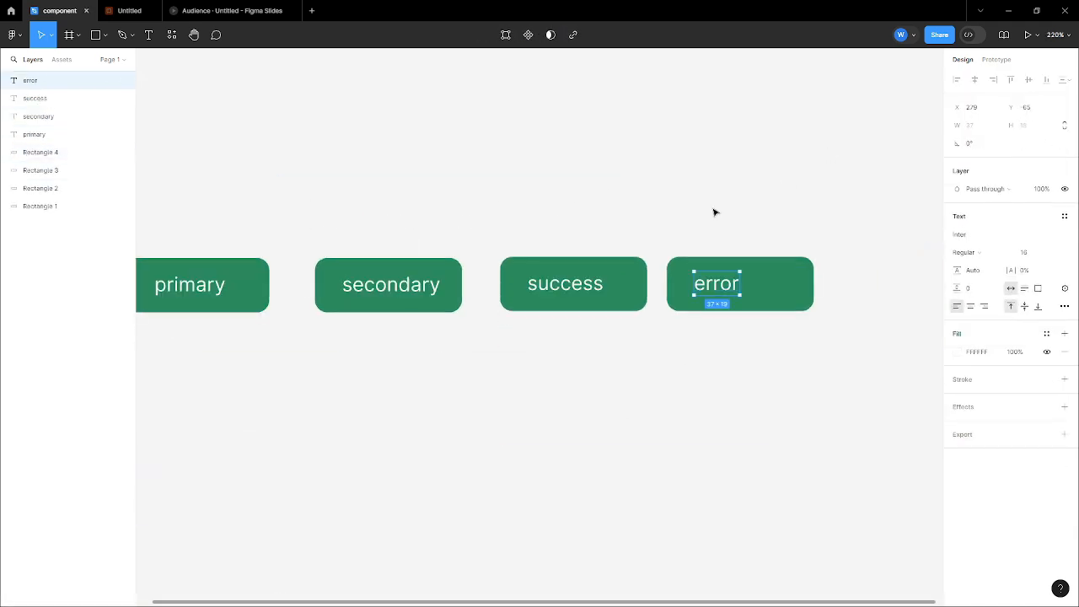
Duplicate the error button to its right and label the copy "waring".
drag(715, 213, 763, 329)
drag(733, 284, 900, 283)
scroll(877, 212, up, 2)
double_click(741, 303)
text(wa)
scroll(889, 233, down, 3)
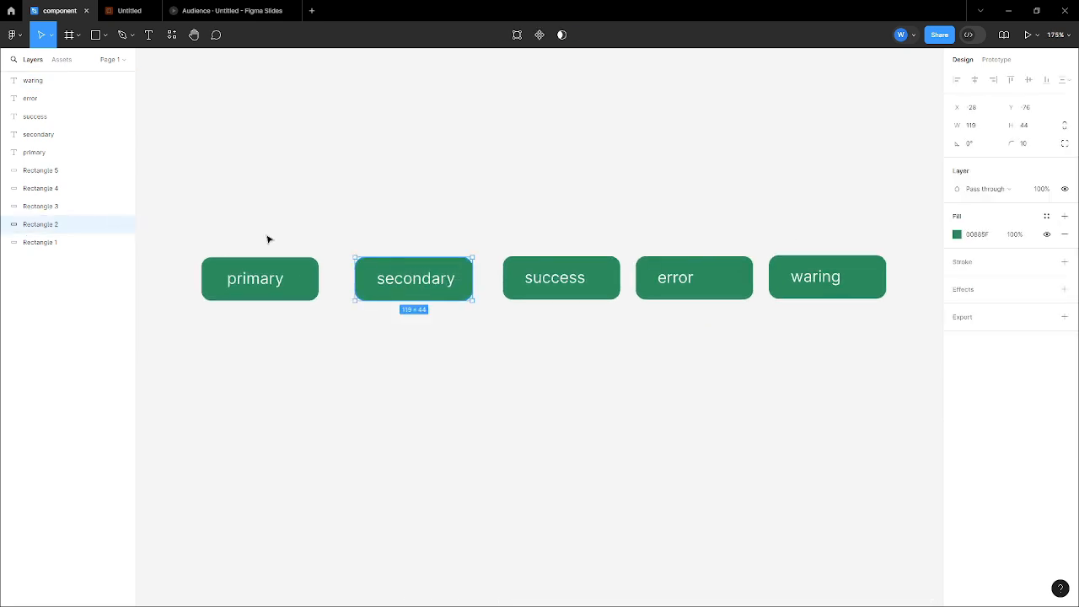
Shift the primary and secondary buttons slightly to the right to even out the spacing in the row.
drag(267, 238, 253, 291)
drag(253, 283, 275, 283)
drag(382, 330, 426, 278)
drag(426, 279, 435, 278)
Change the secondary button's fill to a bright blue.
scroll(469, 253, up, 2)
click(470, 269)
click(957, 235)
drag(877, 419, 901, 419)
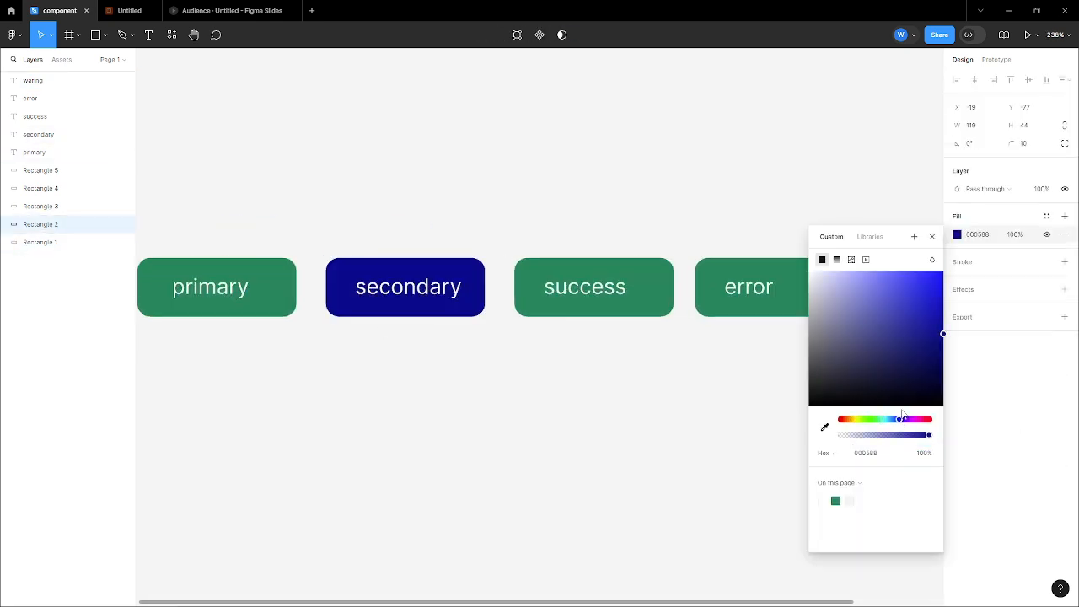
click(922, 274)
Change the success button's fill to a bright green.
click(653, 299)
scroll(691, 246, up, 1)
click(956, 235)
click(869, 419)
click(937, 269)
drag(936, 268, 940, 303)
click(425, 225)
Change the error button's fill to a saturated orange.
scroll(425, 225, down, 3)
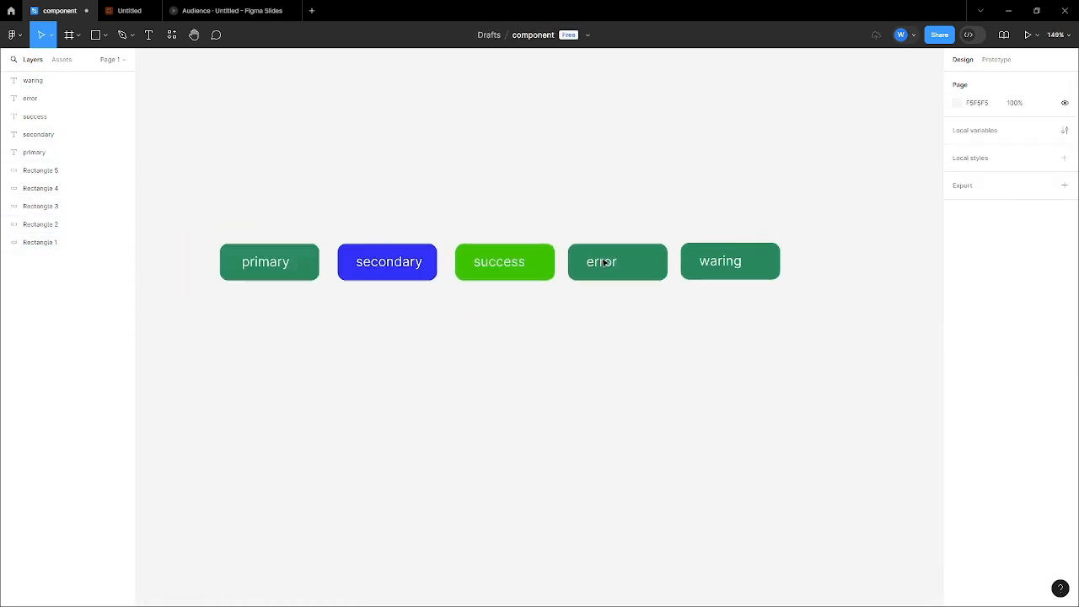
click(643, 255)
scroll(643, 255, up, 3)
click(957, 234)
click(847, 419)
click(941, 275)
Give the waring button a yellow fill and change its text colour to black (000000).
scroll(575, 245, down, 3)
click(718, 261)
click(956, 351)
click(811, 449)
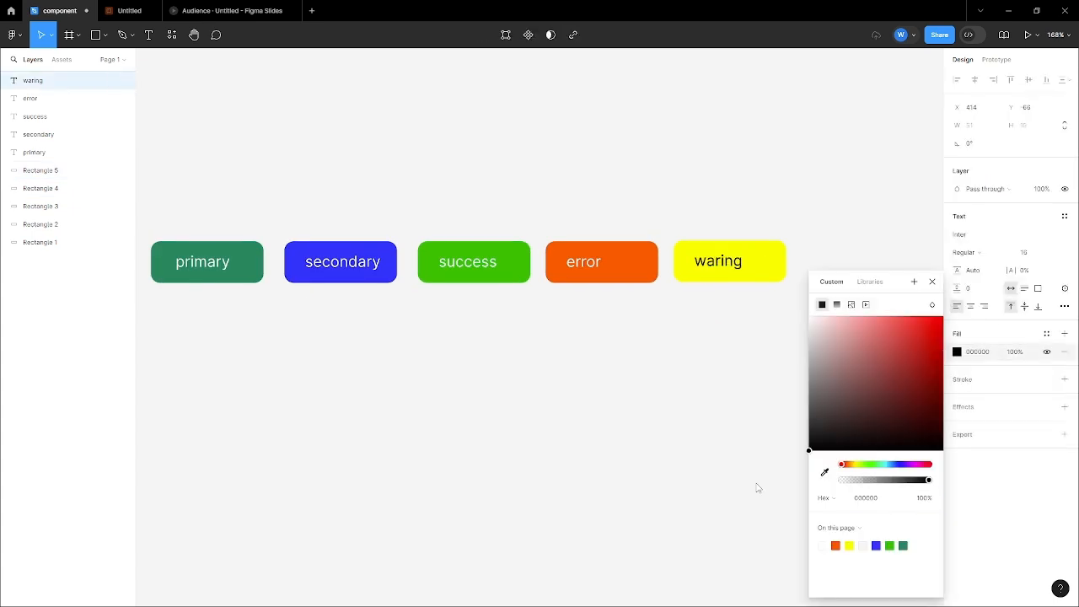
scroll(802, 185, down, 2)
drag(271, 170, 864, 334)
click(547, 315)
scroll(436, 243, up, 2)
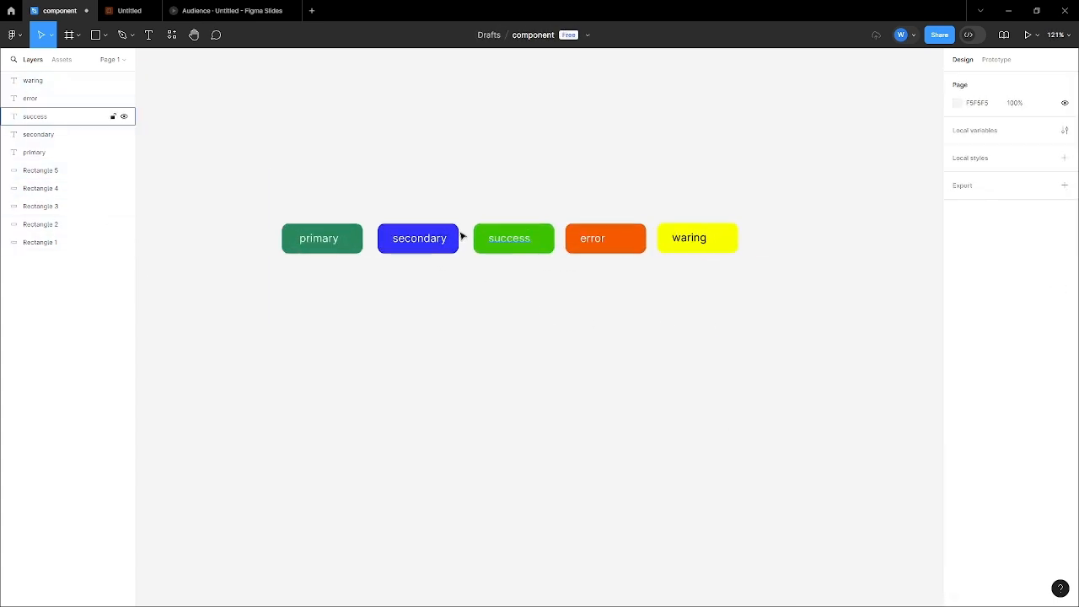
drag(271, 157, 740, 295)
click(400, 282)
scroll(417, 332, up, 2)
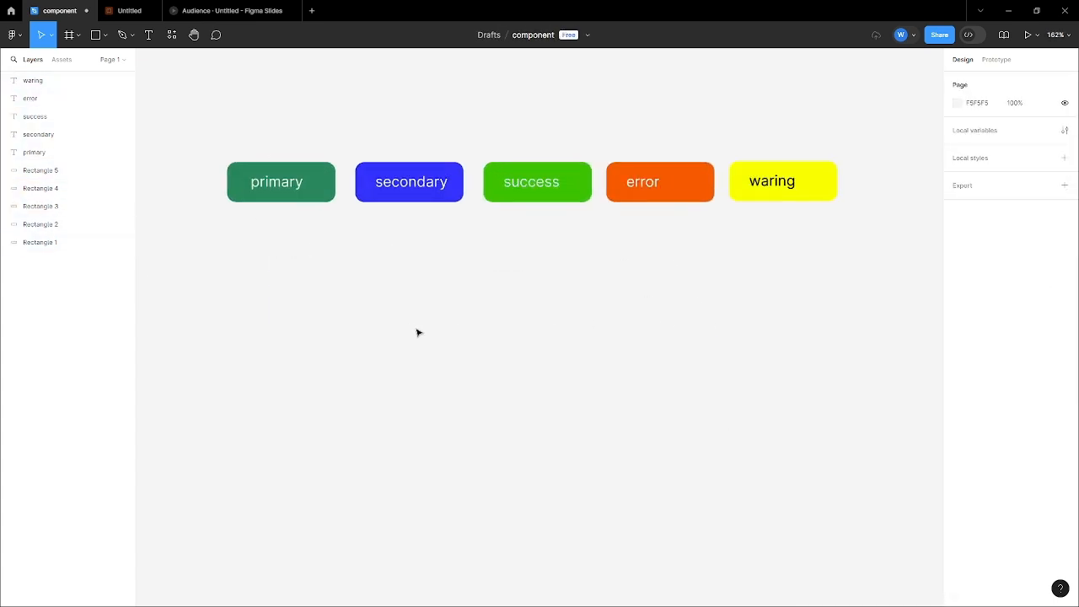
Draw a frame of about 567 × 324 below the row of buttons and select it.
key(f)
drag(263, 270, 778, 570)
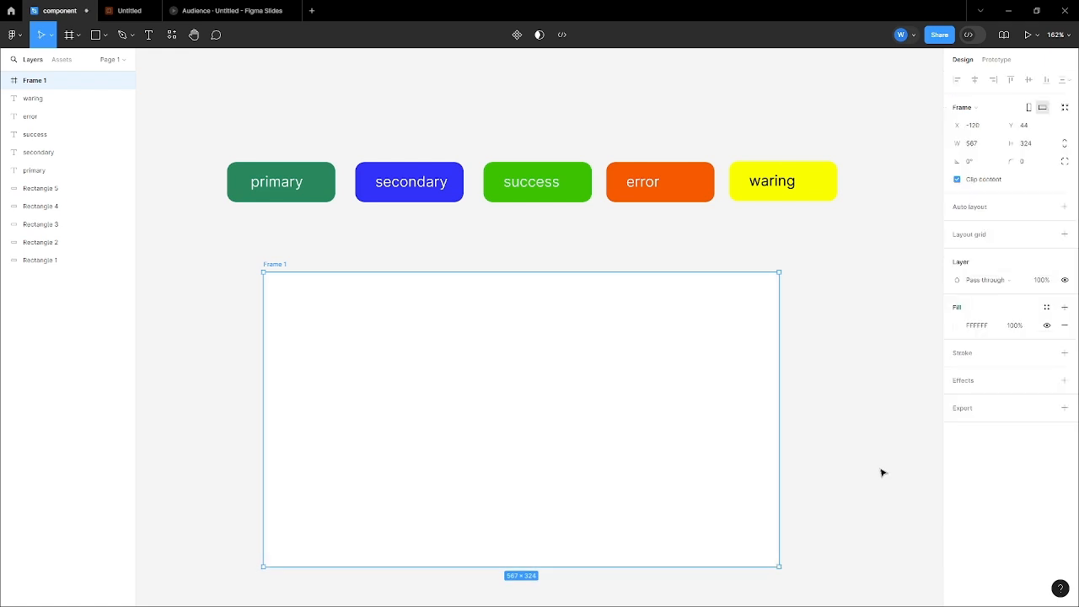
click(882, 472)
scroll(715, 291, down, 3)
scroll(715, 290, up, 3)
click(578, 329)
scroll(564, 292, down, 1)
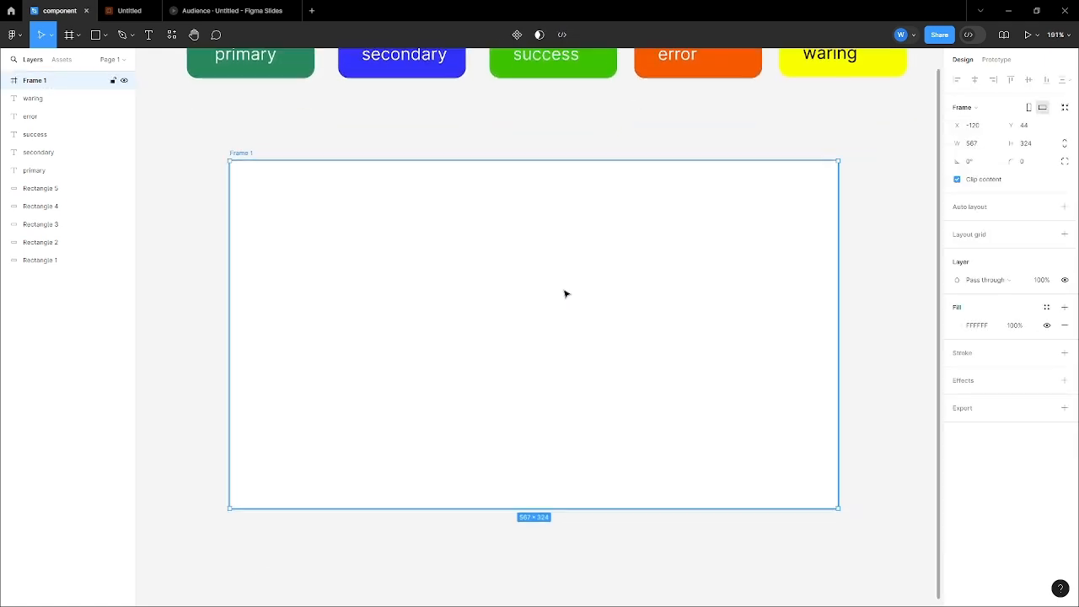
Group the primary button's rectangle and label as "primary", and name the secondary button's group "secondary".
scroll(564, 292, up, 1)
key(Escape)
scroll(270, 139, up, 1)
drag(176, 93, 312, 188)
key(ctrl+g)
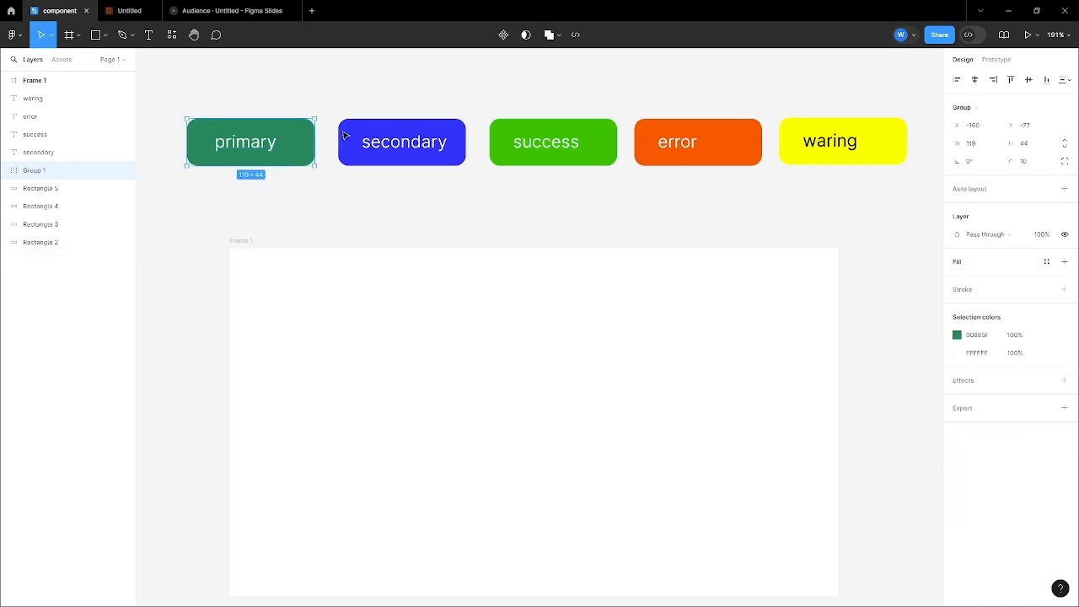
double_click(33, 170)
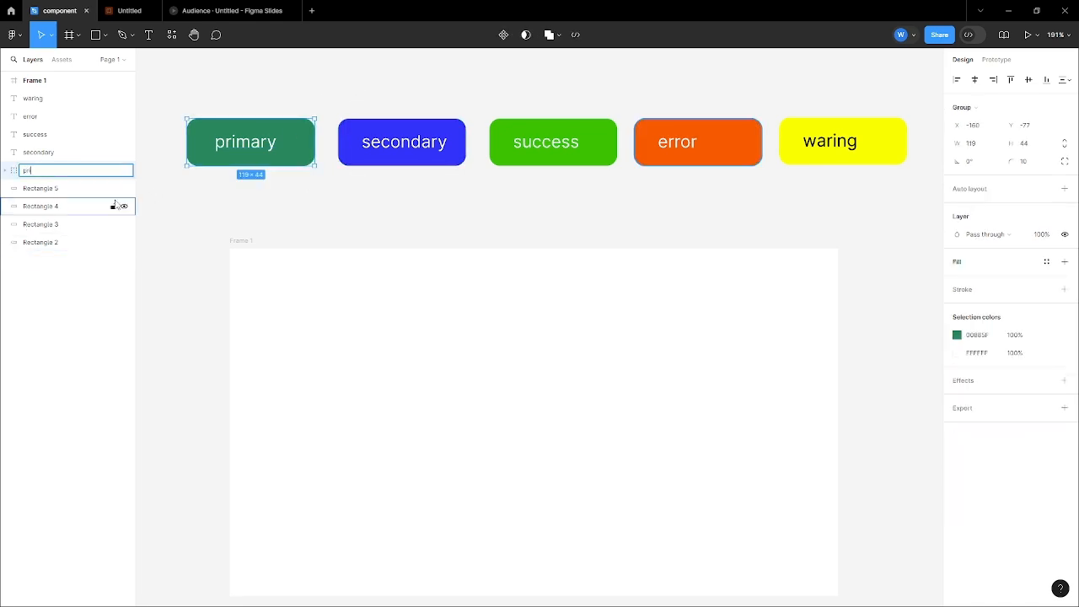
text(prima)
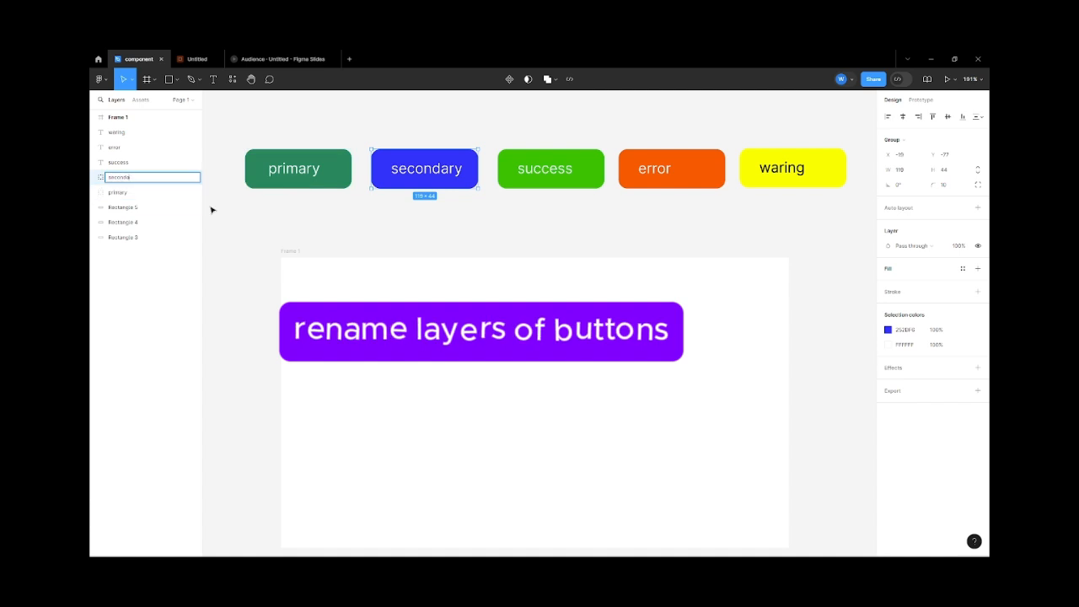
text(ry)
Group the success button's rectangle and label, and rename the group "success".
drag(504, 117, 609, 234)
key(ctrl+g)
double_click(129, 163)
text(success)
key(Return)
Group the error button's rectangle and label, and rename the group "error".
drag(628, 127, 710, 221)
key(ctrl+g)
double_click(145, 148)
text(error)
key(Return)
Group the yellow button's rectangle and label, rename the group "waring", and deselect it.
scroll(486, 188, right, 2)
drag(750, 156, 635, 194)
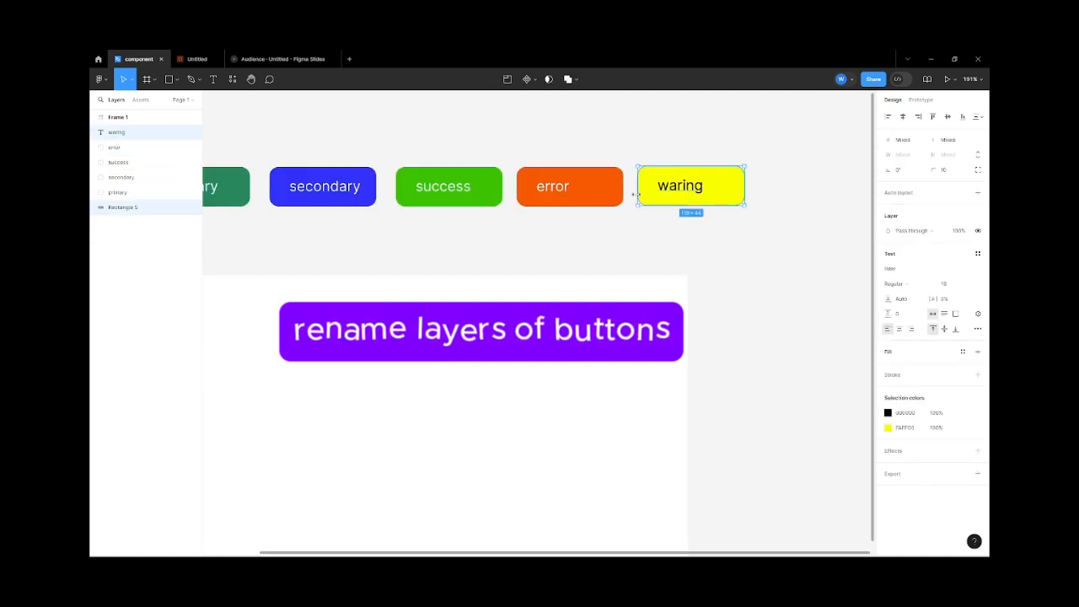
key(ctrl+g)
double_click(126, 133)
text(waring)
key(Return)
scroll(392, 204, down, 3)
click(739, 174)
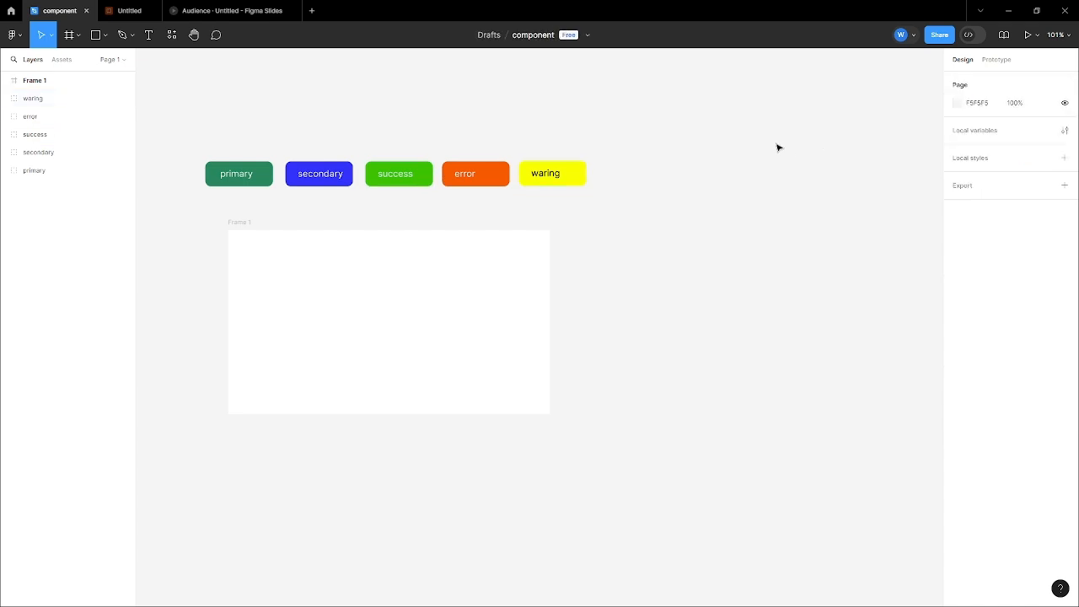
scroll(775, 144, down, 2)
scroll(487, 169, up, 3)
drag(350, 118, 864, 218)
click(556, 209)
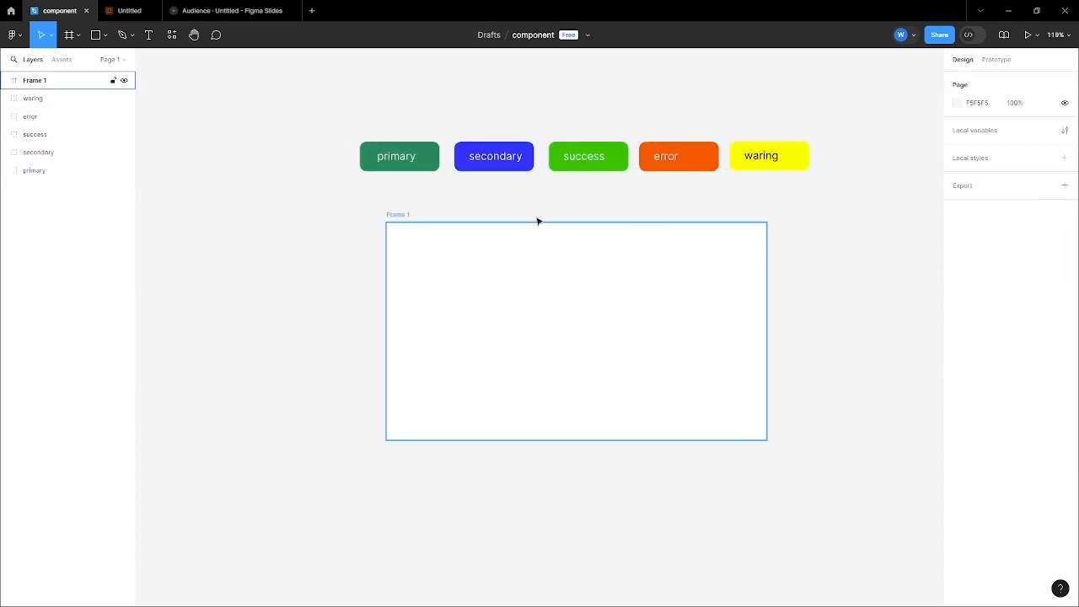
Move the frame slightly further down from the row of buttons and deselect it.
scroll(443, 204, down, 4)
scroll(494, 208, up, 4)
drag(499, 269, 508, 291)
key(Escape)
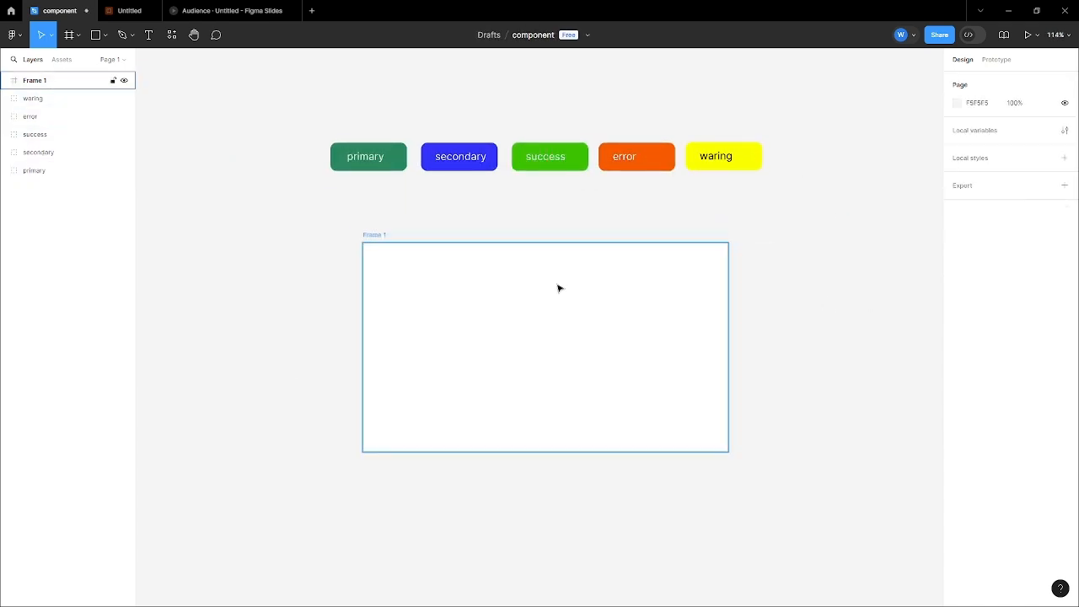
Draw a header bar across the frame's upper edge and a bar of about 165 × 27 in its lower-right area.
scroll(547, 277, up, 3)
key(r)
mouse_move(304, 234)
mouse_down()
mouse_move(826, 284)
mouse_move(804, 251)
mouse_move(799, 258)
mouse_up()
scroll(562, 322, down, 1)
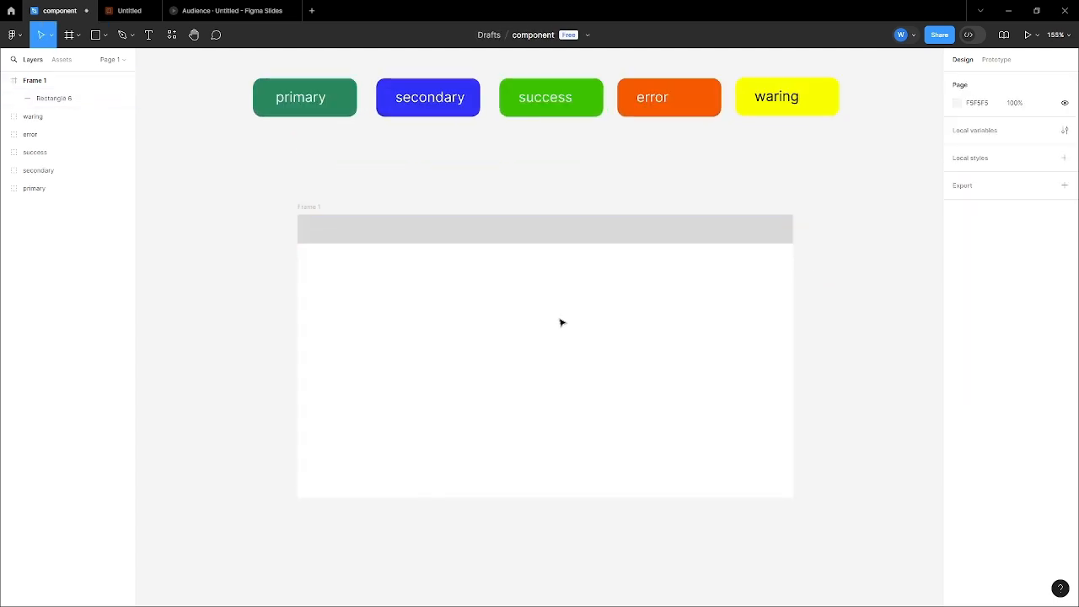
drag(604, 429, 747, 452)
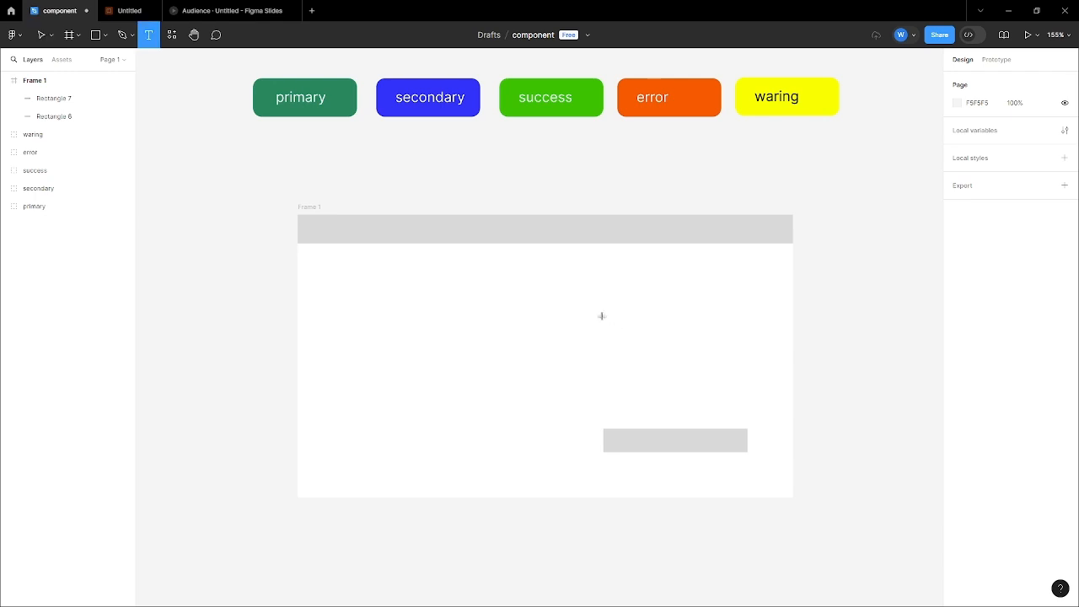
Stack three equal grey rectangles in the frame's right half and delete the shorter bar below them.
drag(595, 302, 714, 397)
click(837, 396)
scroll(763, 415, down, 3)
scroll(738, 434, up, 4)
click(741, 434)
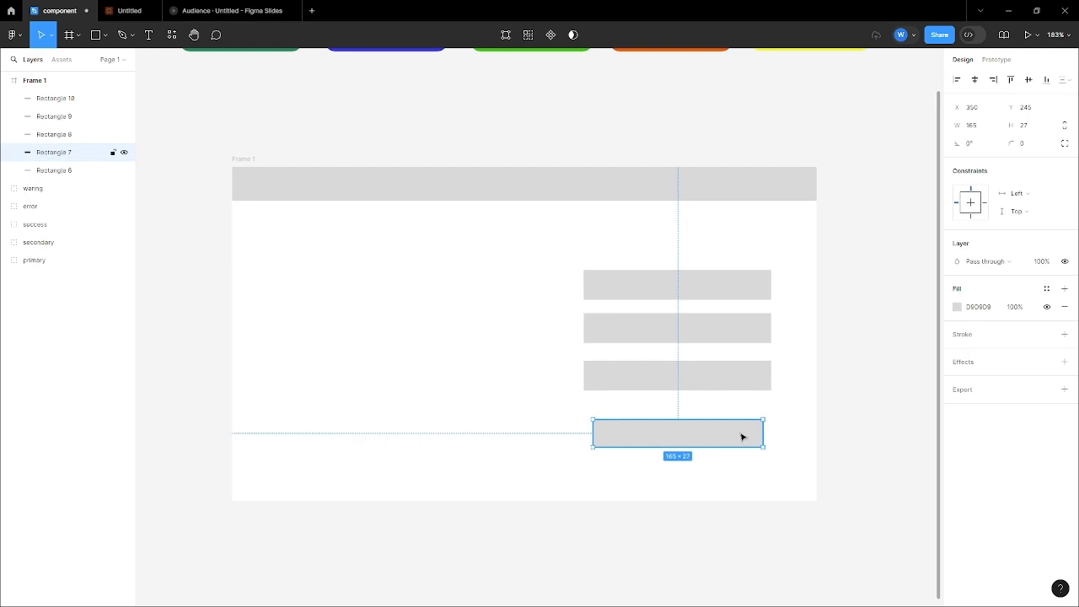
key(Delete)
Place a copy of the secondary button inside the frame, below the three stacked rectangles.
scroll(744, 427, down, 2)
scroll(377, 144, down, 3)
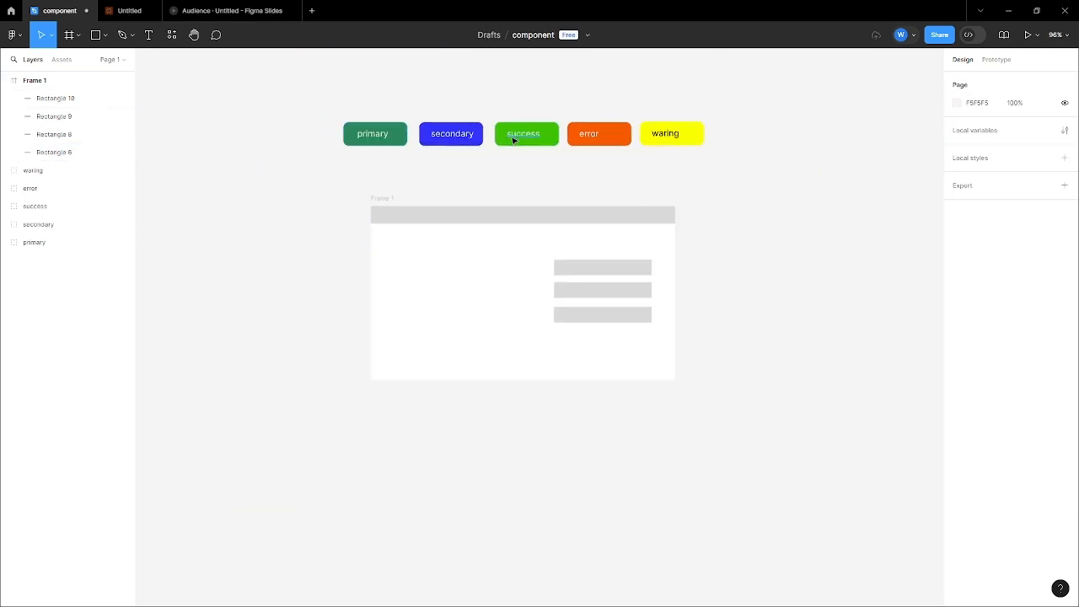
scroll(510, 137, up, 2)
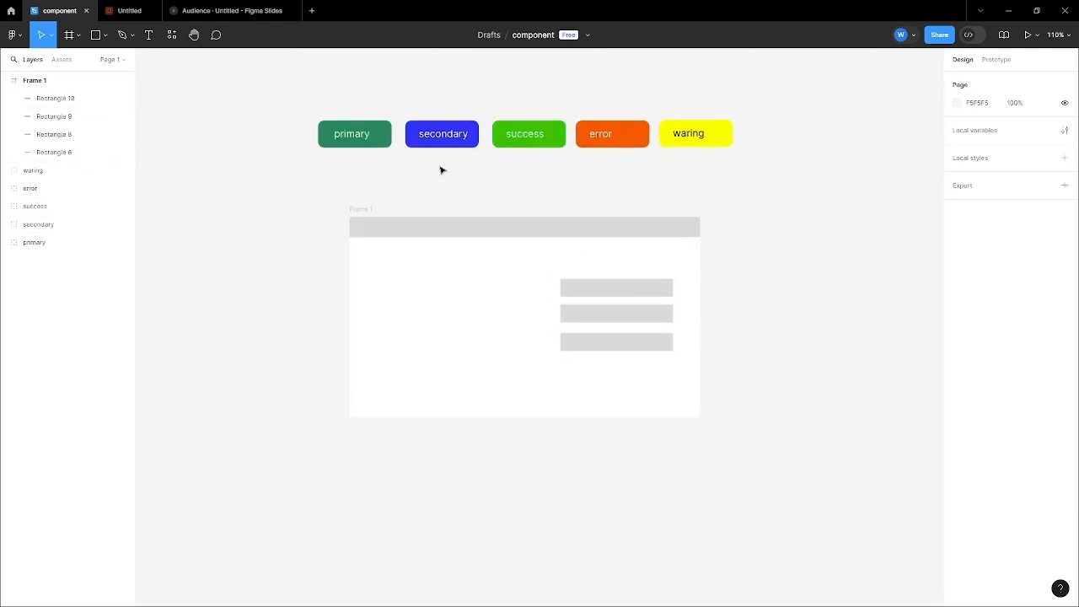
click(442, 140)
drag(530, 302, 621, 380)
click(901, 358)
Duplicate the frame's header bar, three rectangles and secondary button to the empty canvas right of the frame.
scroll(574, 393, up, 4)
scroll(623, 386, down, 5)
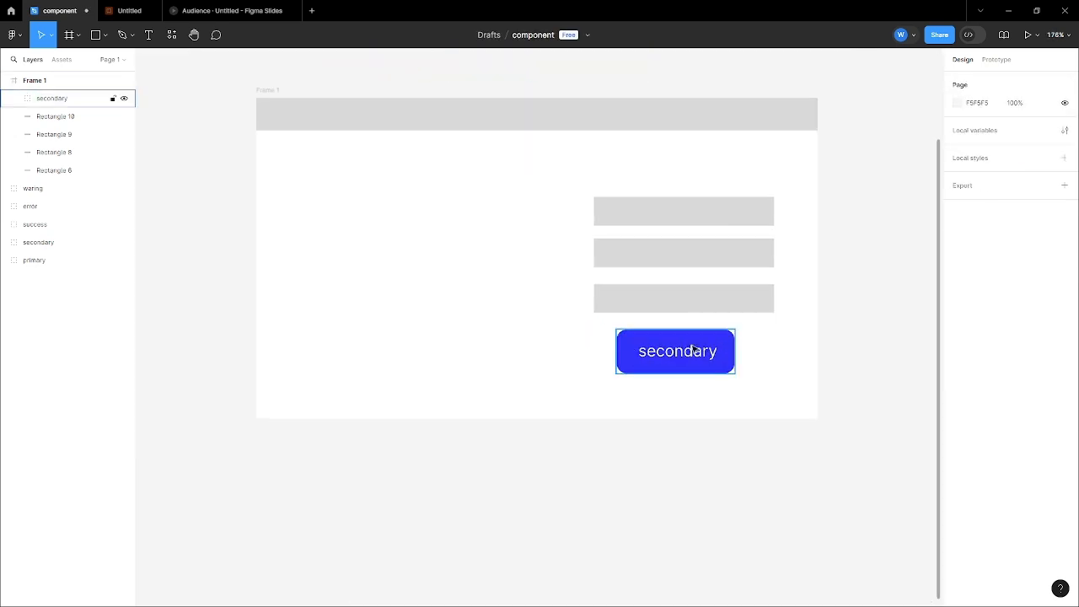
scroll(492, 286, up, 3)
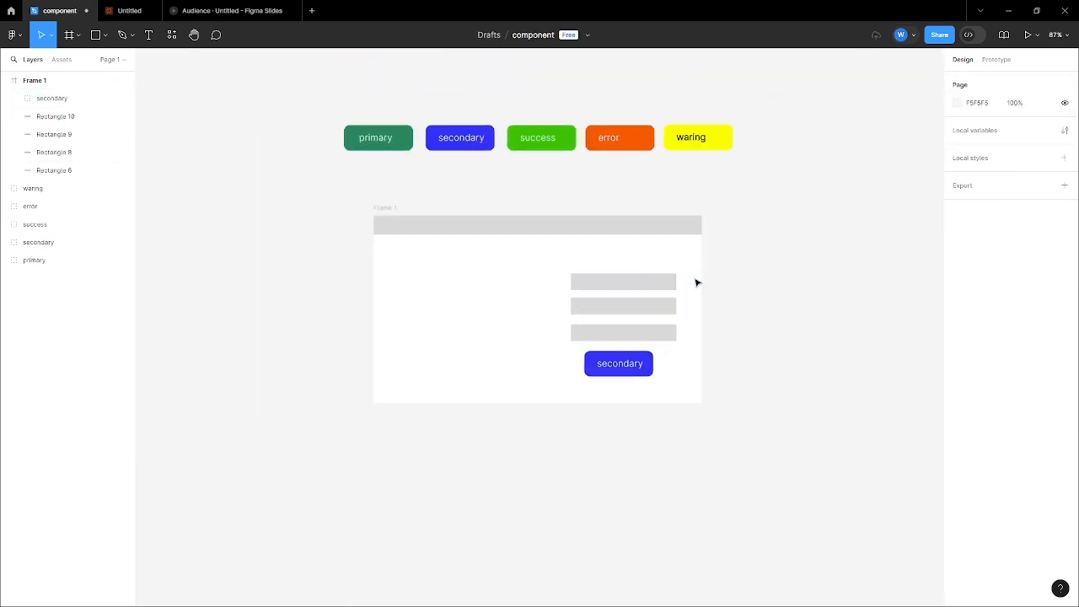
drag(684, 235, 396, 444)
alt+drag(458, 343, 804, 347)
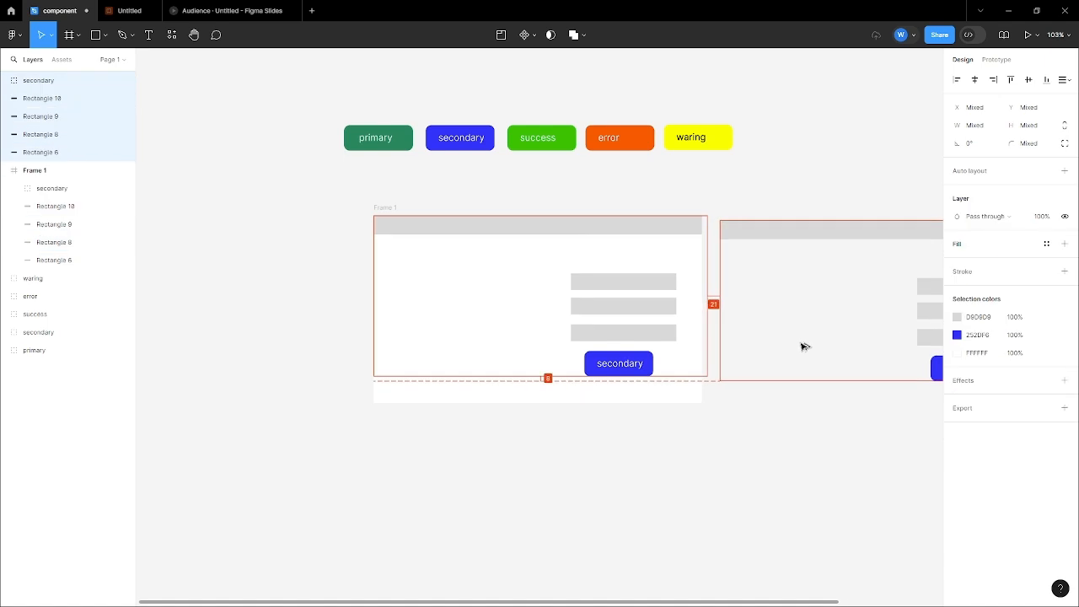
click(758, 229)
scroll(520, 226, right, 5)
scroll(520, 226, up, 2)
Place two copies of the duplicated secondary button side by side below the duplicated header bar.
click(762, 349)
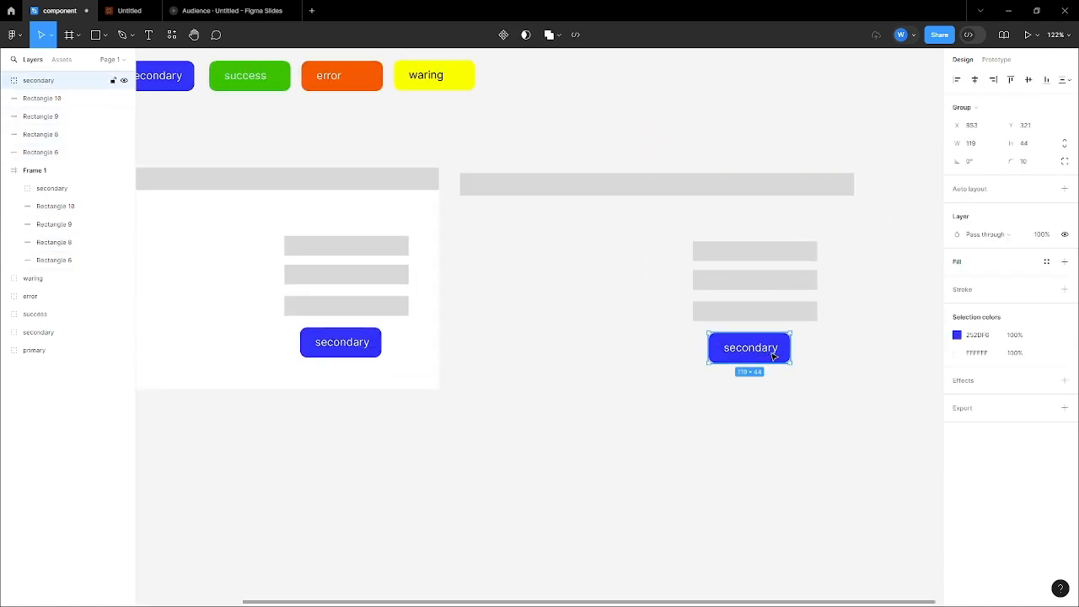
alt+drag(610, 275, 686, 231)
drag(580, 241, 555, 236)
drag(675, 234, 620, 235)
scroll(499, 234, down, 1)
scroll(498, 235, up, 3)
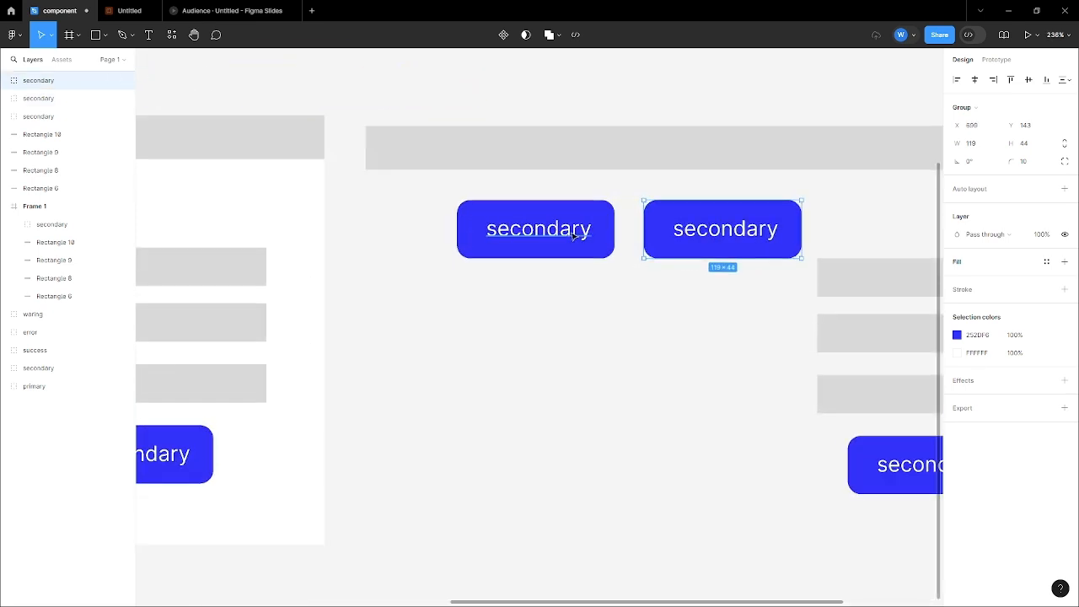
Delete the secondary button below the three rectangles in the duplicated layout.
scroll(518, 228, down, 2)
click(806, 404)
click(672, 295)
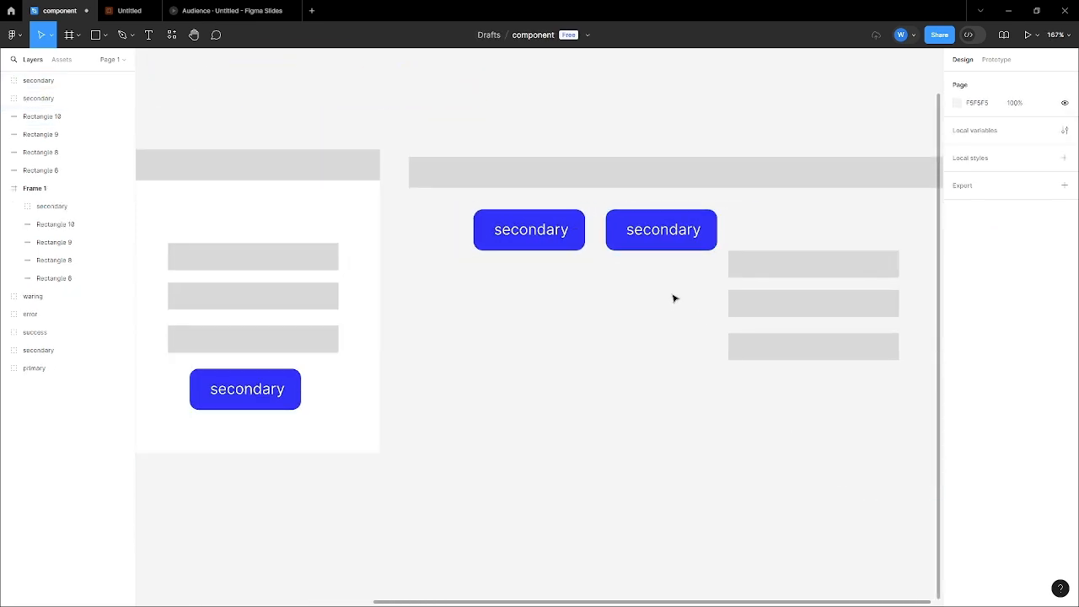
Change the label of the first button under the duplicated header bar to "Buy now".
scroll(530, 229, up, 3)
click(529, 229)
double_click(523, 229)
double_click(521, 230)
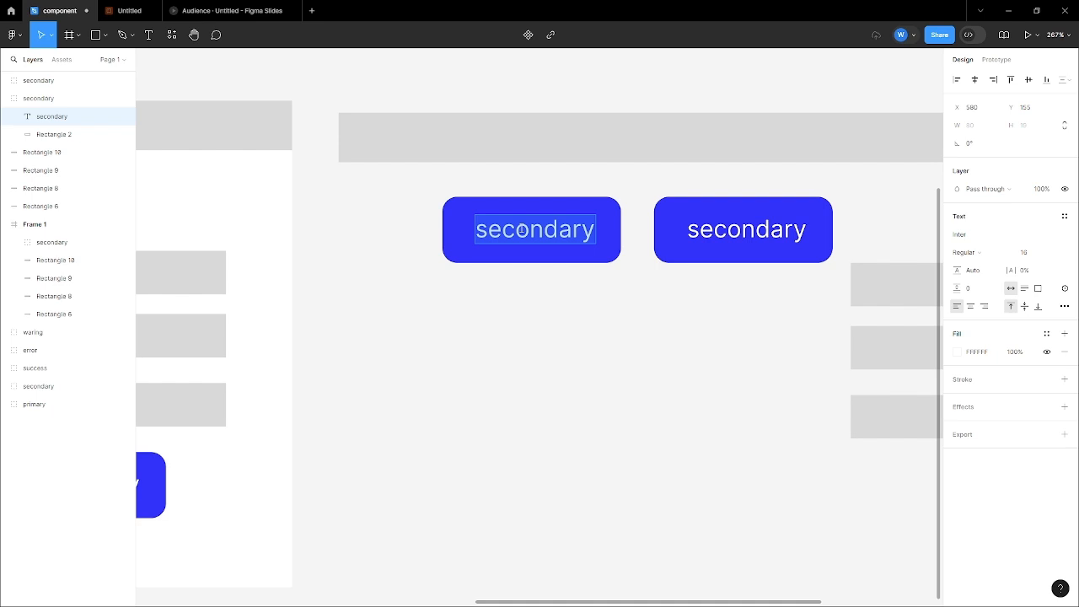
text(c)
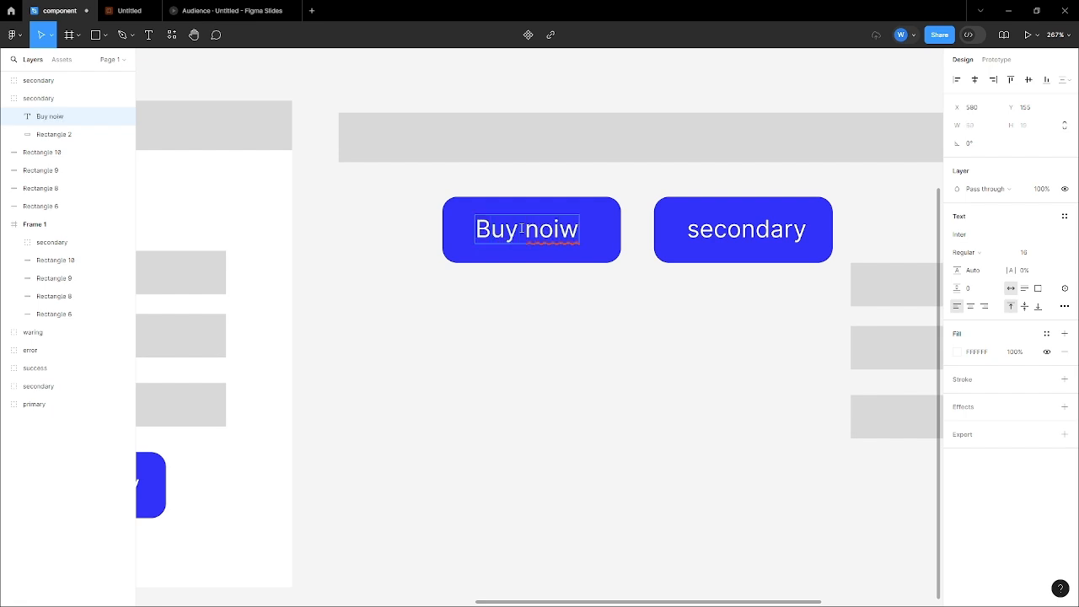
Change the label of the button beside "Buy now" to "order" and deselect it.
double_click(752, 224)
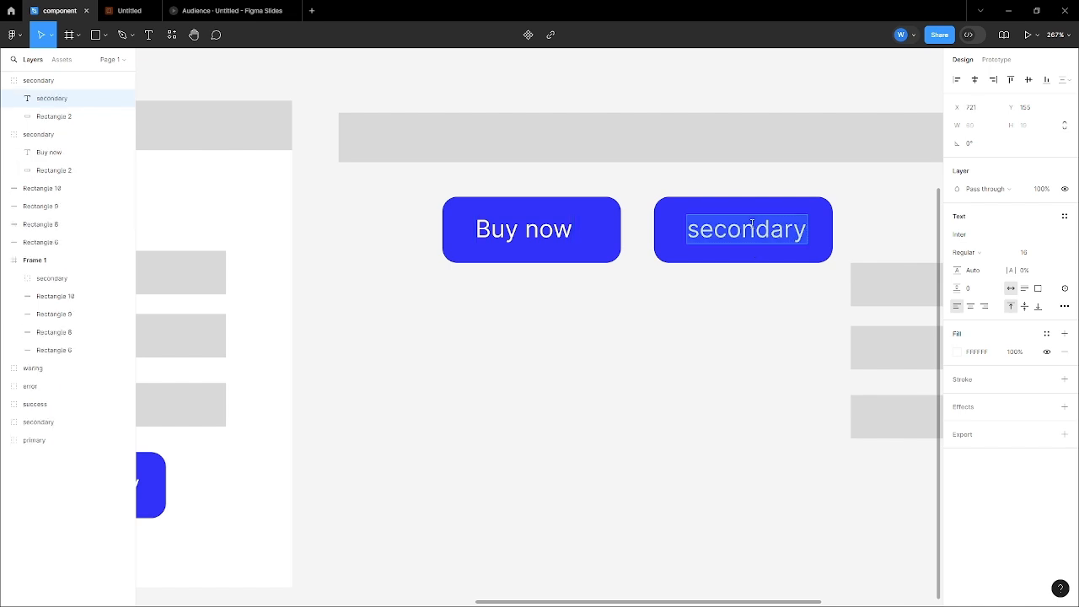
scroll(754, 241, down, 5)
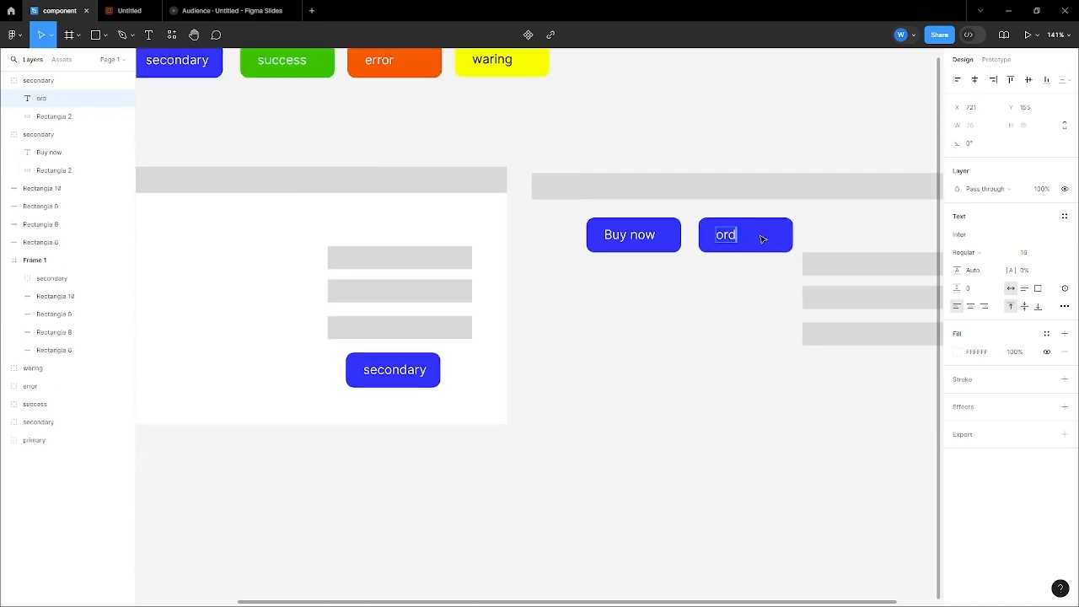
scroll(720, 116, down, 5)
click(741, 123)
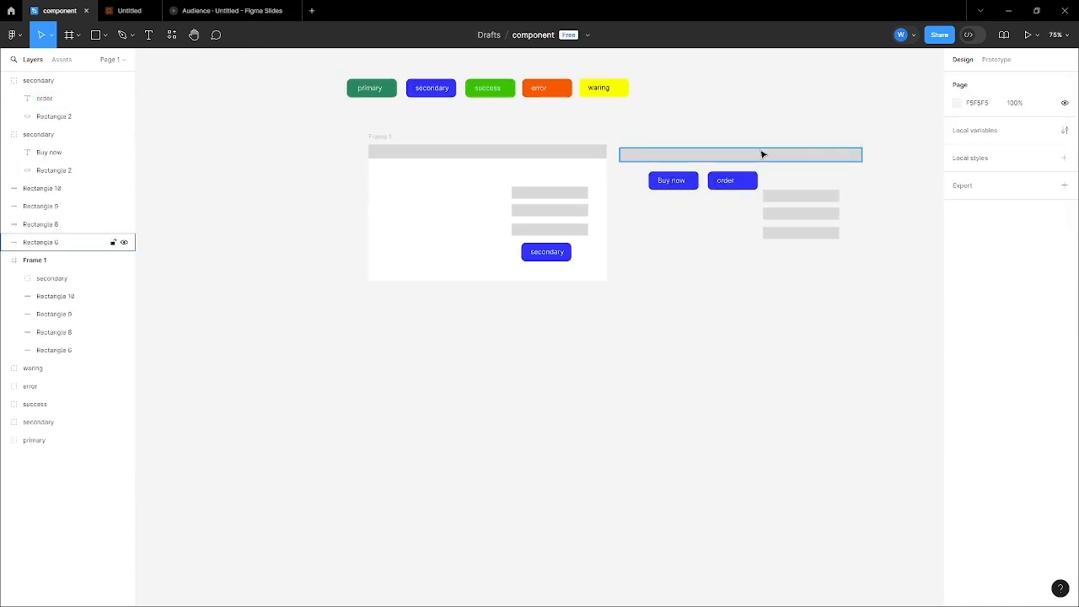
Review the row of button variants alongside the framed layout and the duplicated layout.
scroll(762, 155, up, 5)
scroll(481, 180, down, 5)
scroll(481, 181, up, 1)
scroll(914, 186, down, 1)
scroll(914, 185, down, 3)
scroll(690, 191, up, 4)
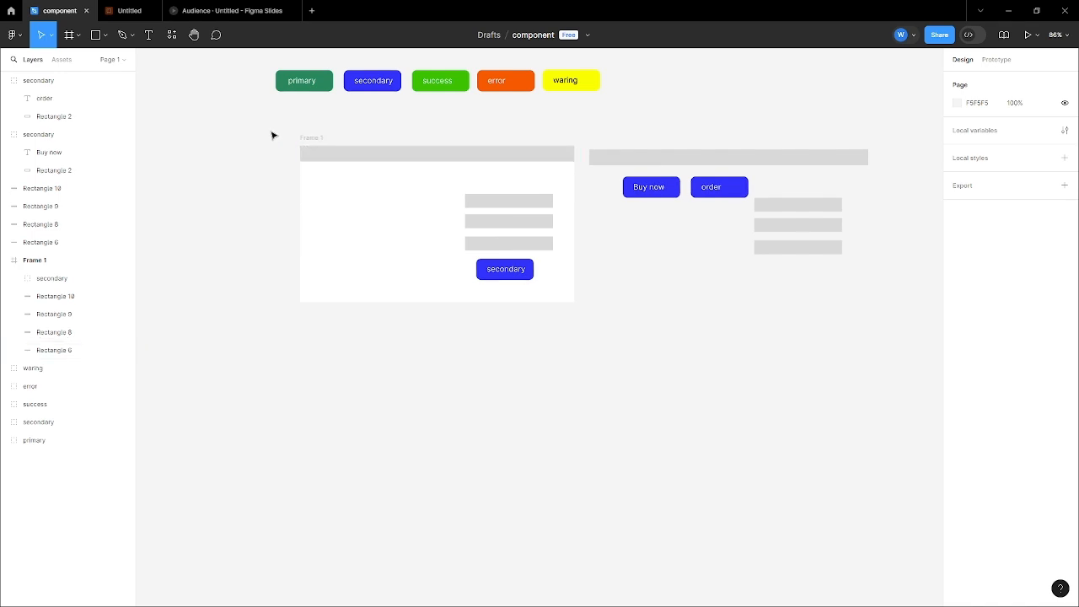
drag(270, 131, 905, 379)
click(783, 353)
scroll(580, 238, down, 3)
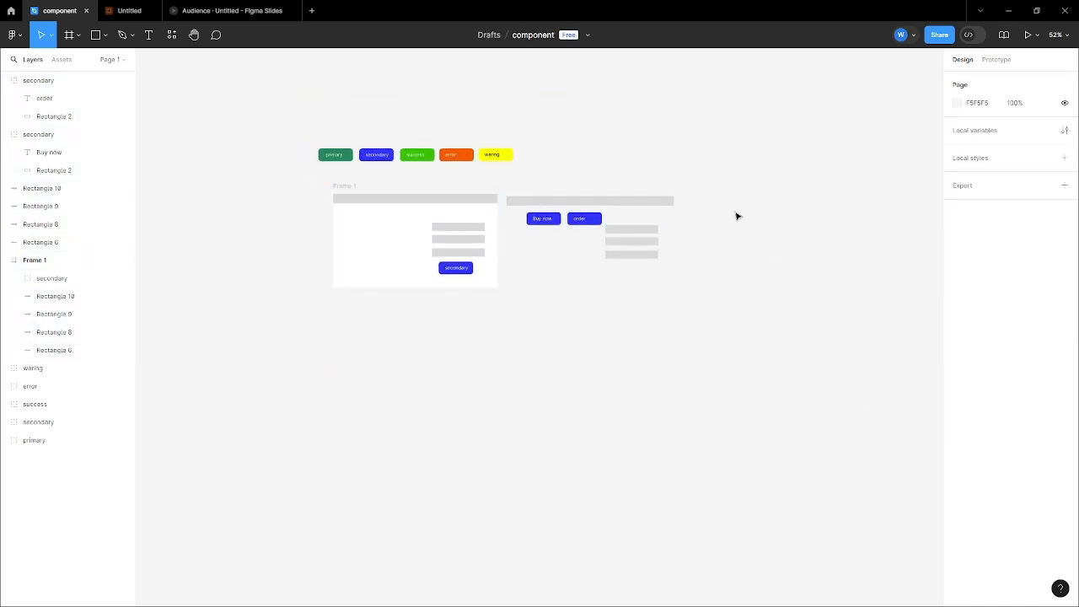
drag(508, 173, 754, 359)
scroll(631, 265, up, 5)
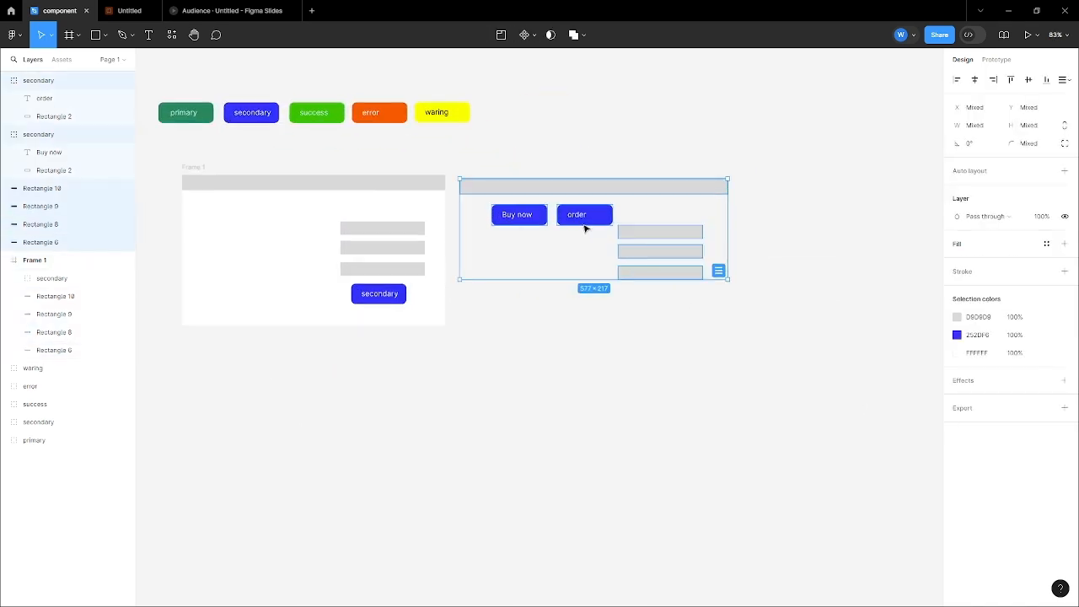
click(661, 376)
scroll(661, 376, down, 3)
scroll(433, 150, up, 1)
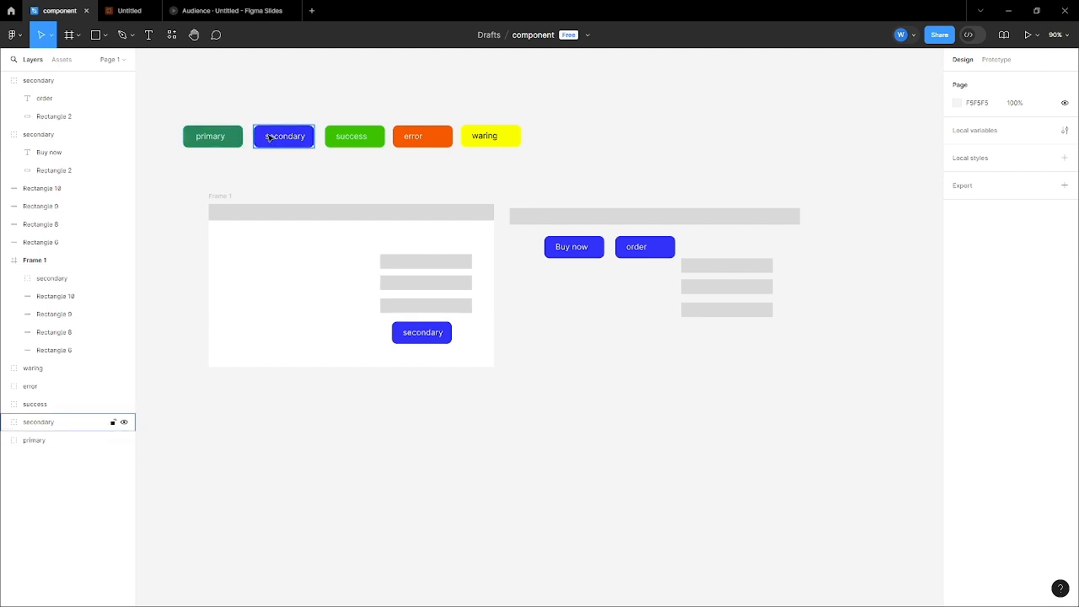
Place two copies of the success button in the duplicated layout, below the "Buy now" and "order" buttons.
scroll(400, 184, up, 2)
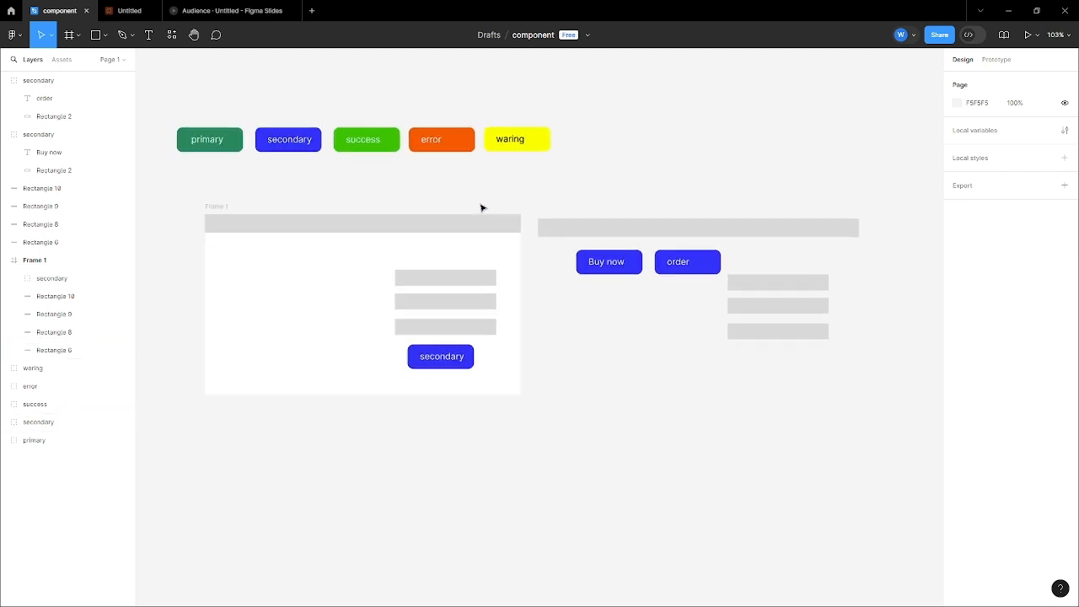
drag(343, 141, 683, 314)
scroll(711, 223, down, 2)
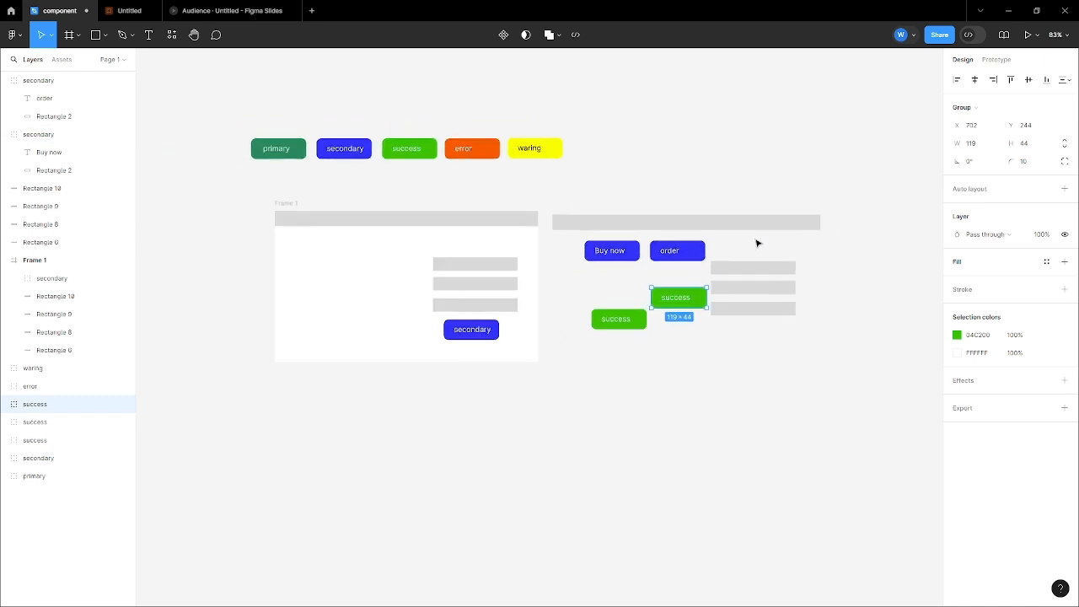
Examine the duplicated layout's reused blue and green buttons against the original button variants.
scroll(755, 239, up, 3)
scroll(531, 150, down, 1)
scroll(533, 151, up, 3)
click(441, 105)
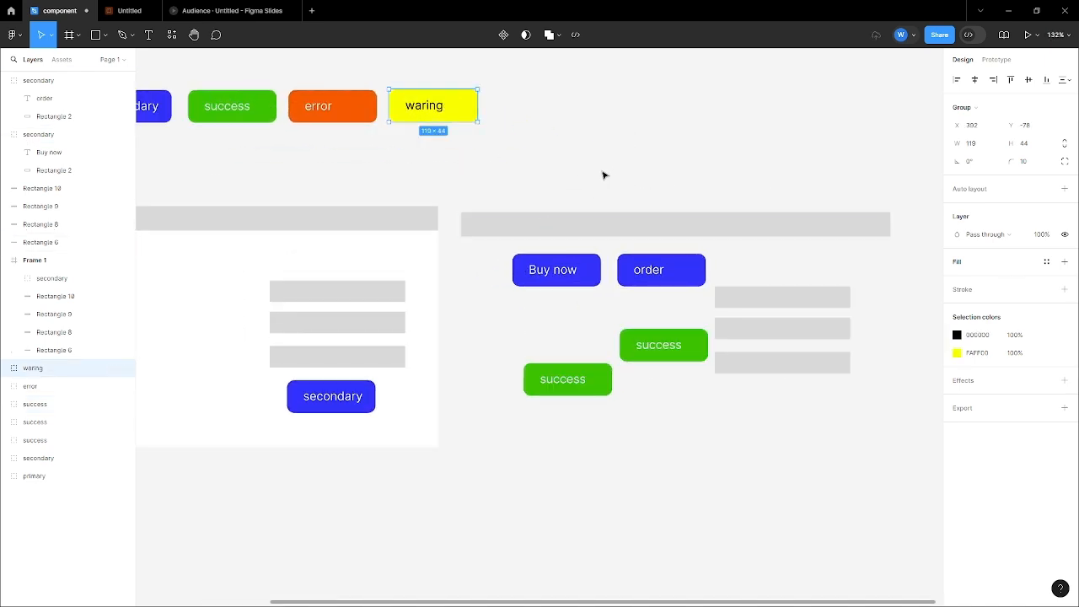
scroll(623, 177, down, 2)
drag(461, 172, 894, 448)
click(853, 424)
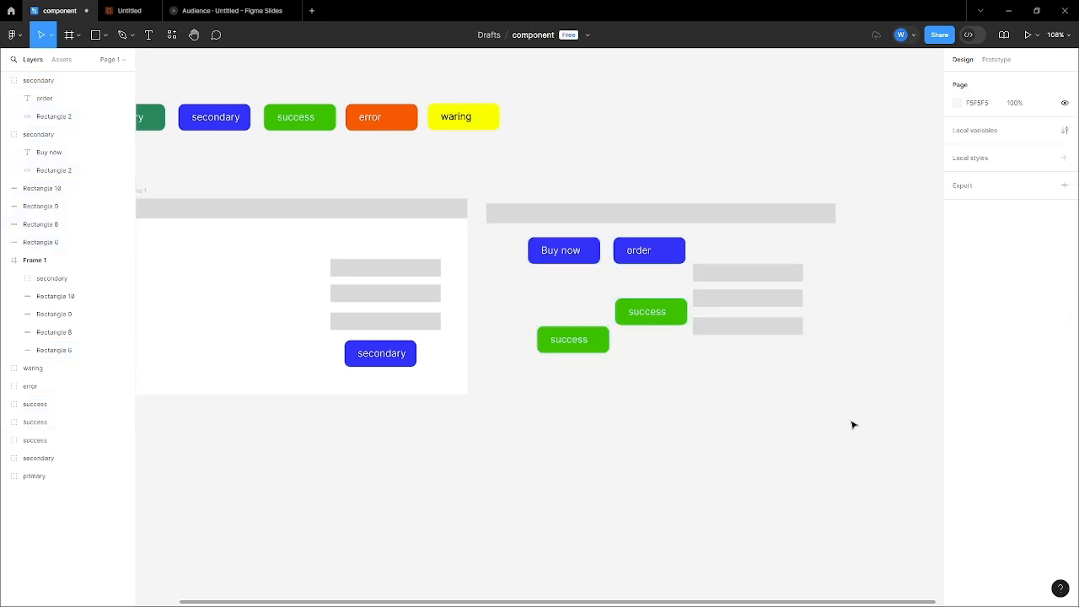
drag(857, 416, 616, 307)
click(562, 178)
scroll(539, 194, down, 5)
click(523, 218)
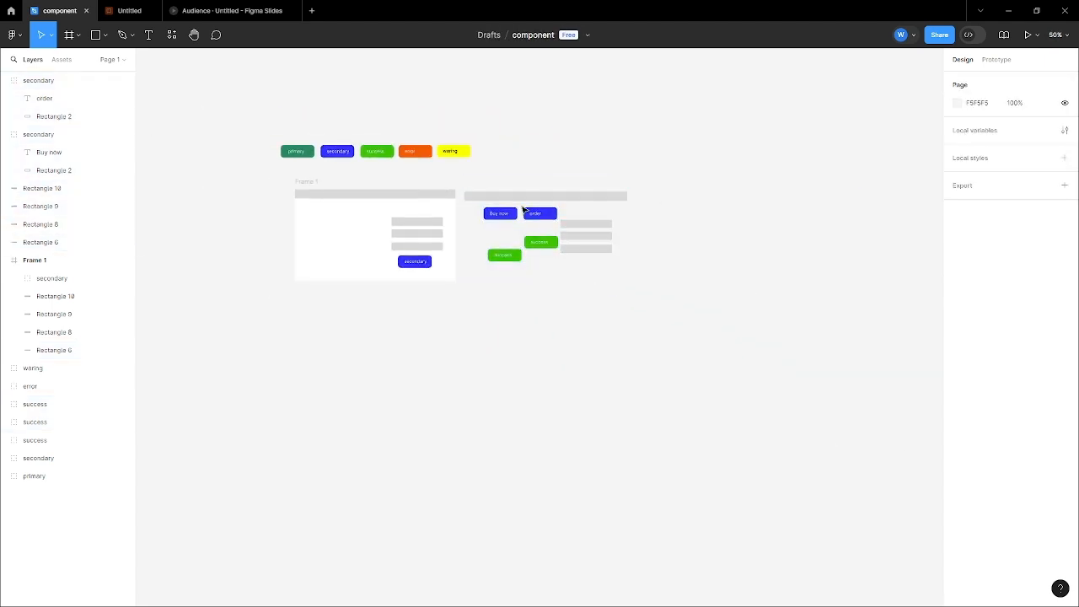
scroll(521, 205, up, 4)
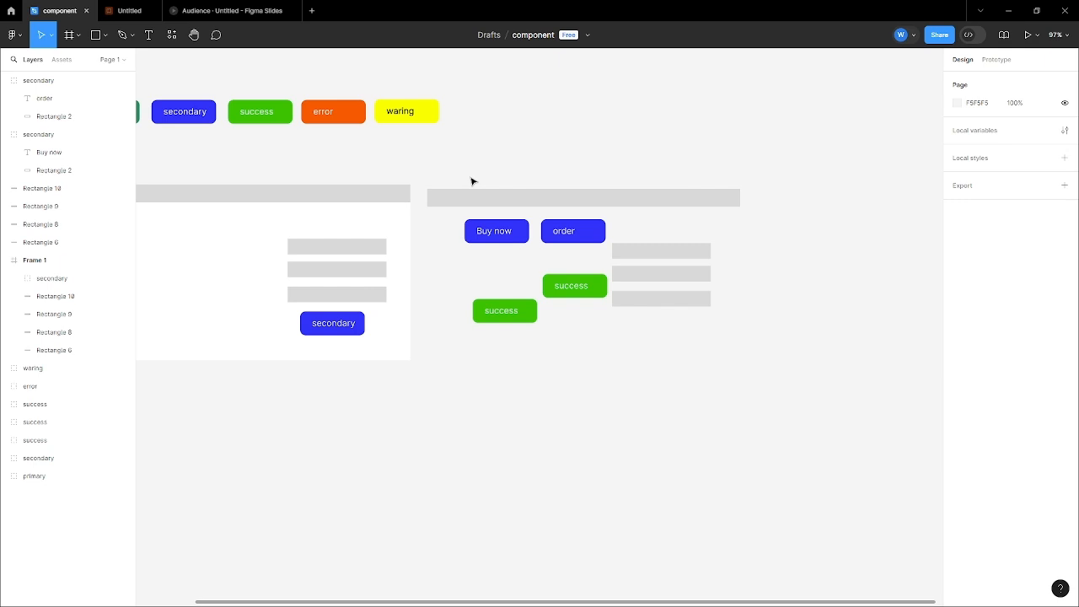
drag(438, 169, 735, 402)
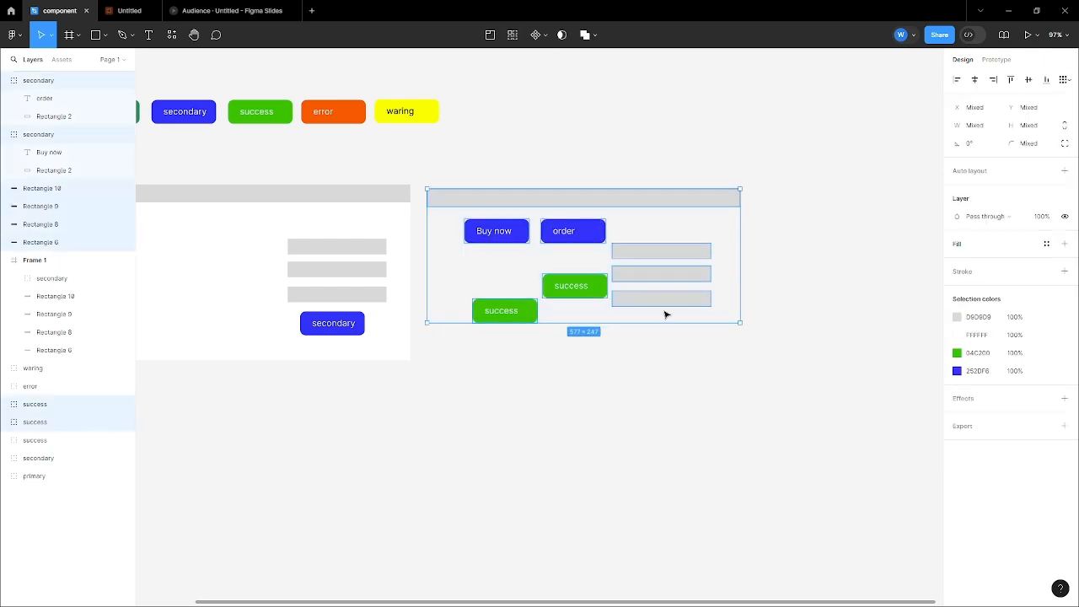
scroll(607, 250, up, 1)
click(516, 160)
scroll(559, 174, down, 3)
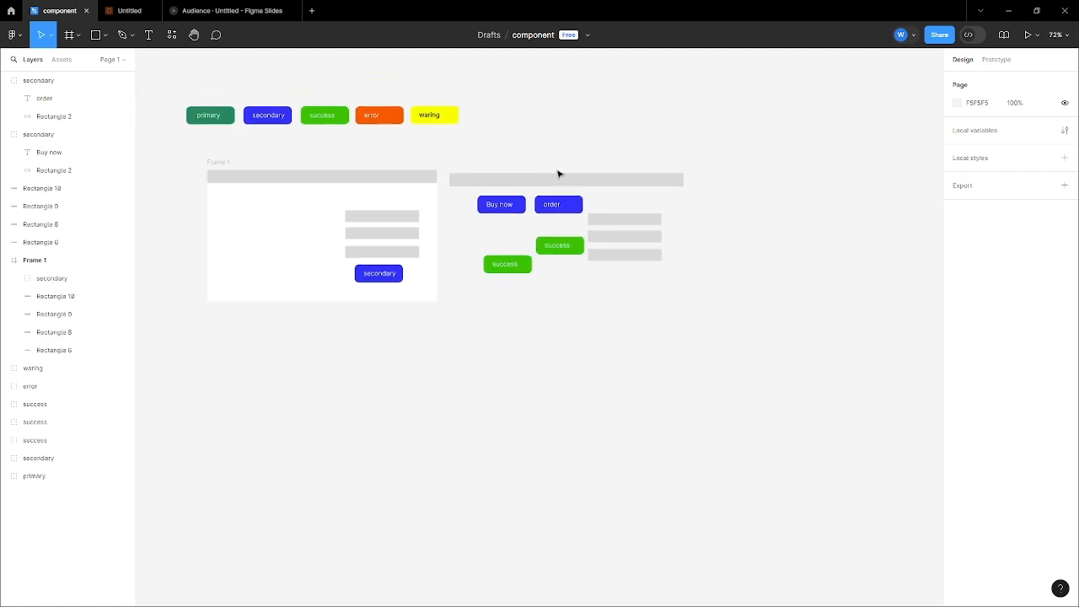
Lighten the fill of the "order" button's rectangle to a pale blue in the duplicated layout.
scroll(557, 174, up, 2)
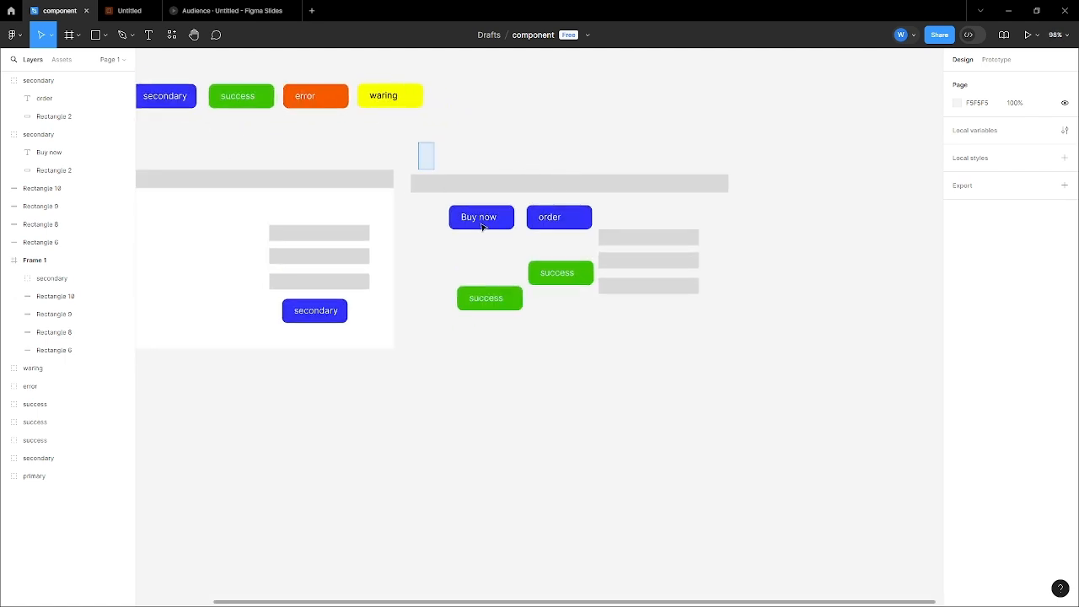
drag(482, 226, 759, 393)
click(757, 388)
scroll(631, 261, down, 2)
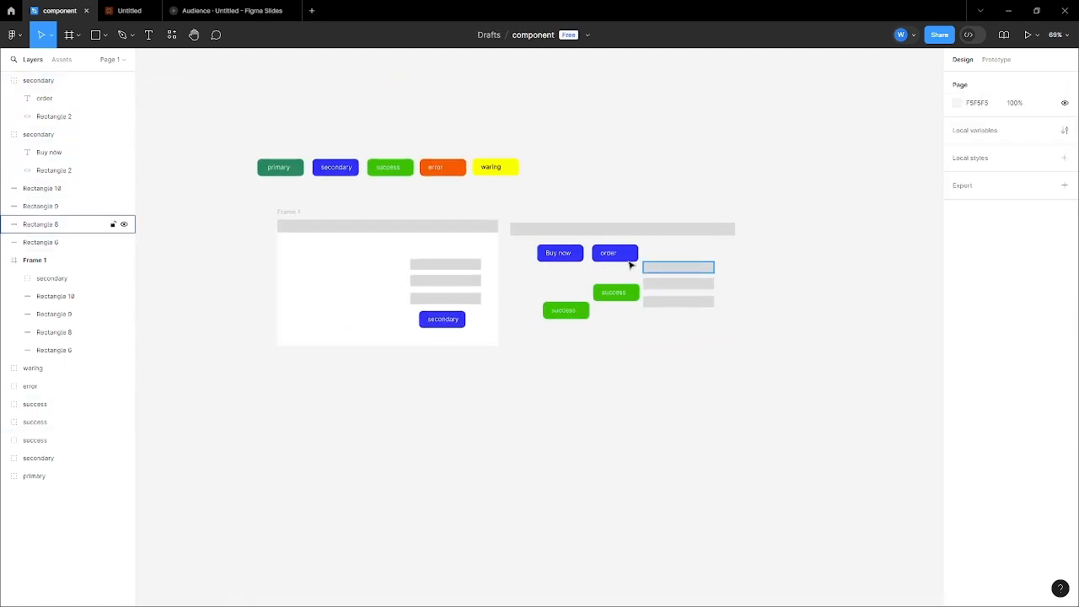
scroll(629, 260, up, 3)
click(628, 259)
click(958, 235)
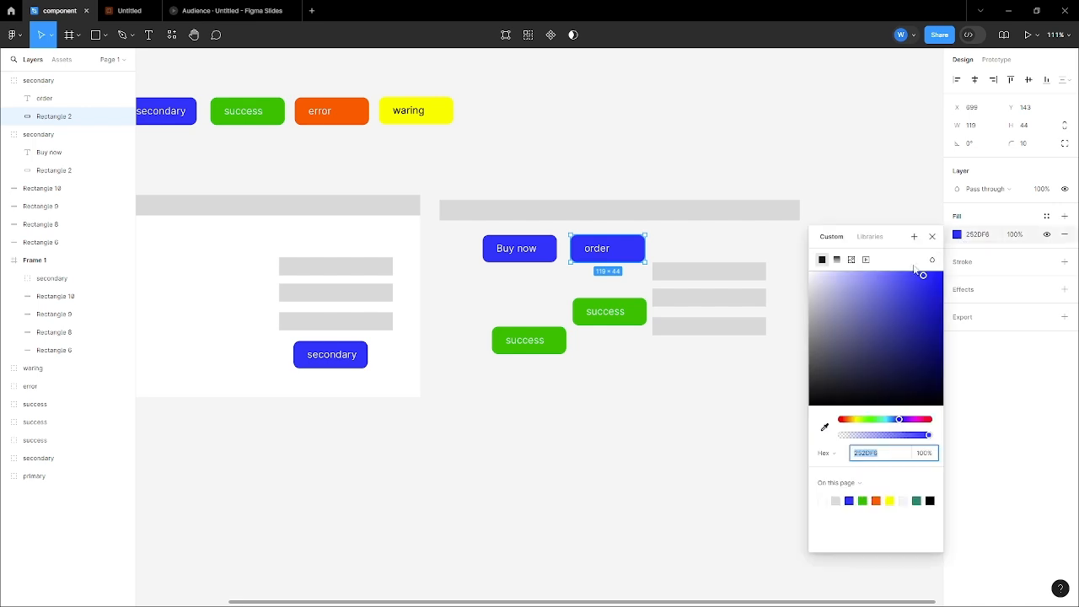
drag(920, 271, 874, 268)
click(687, 188)
scroll(633, 210, down, 3)
scroll(618, 243, up, 3)
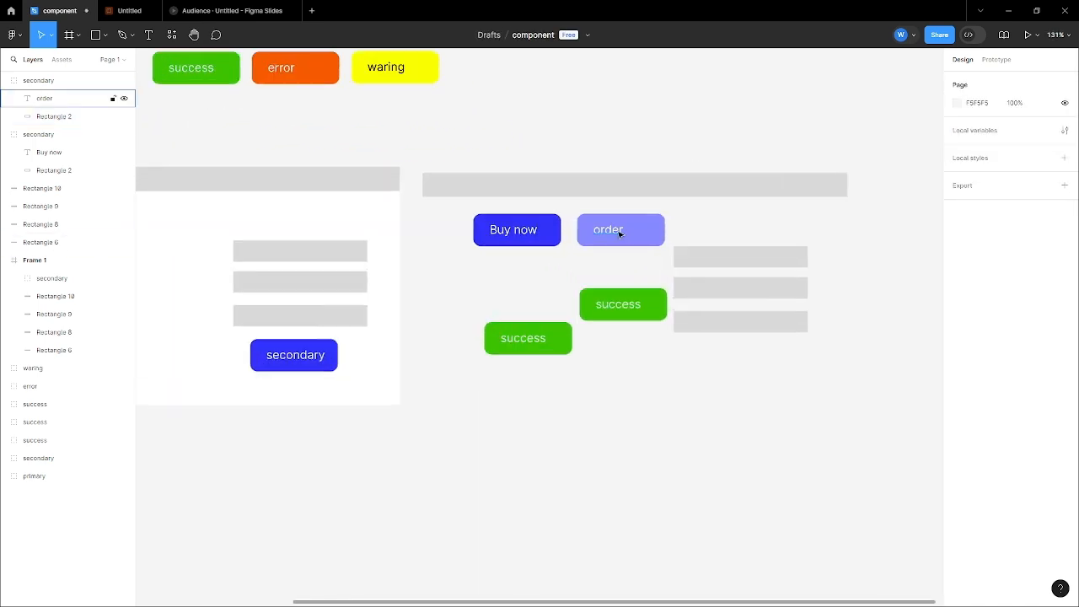
Examine the original primary, secondary, success, error and waring buttons one after another.
scroll(652, 260, down, 4)
scroll(376, 140, up, 2)
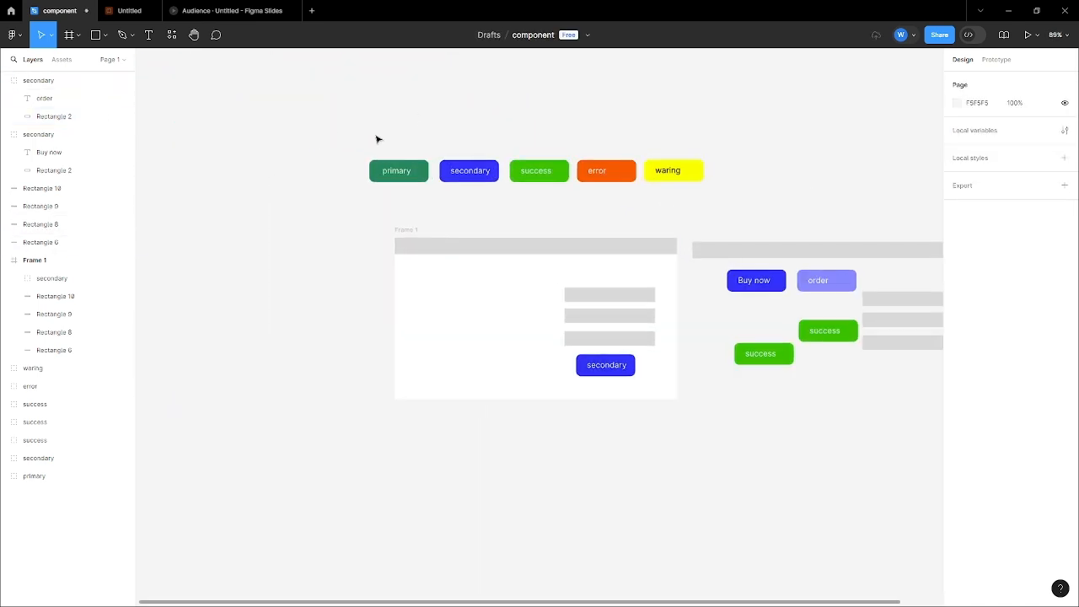
drag(325, 129, 747, 212)
scroll(554, 171, up, 2)
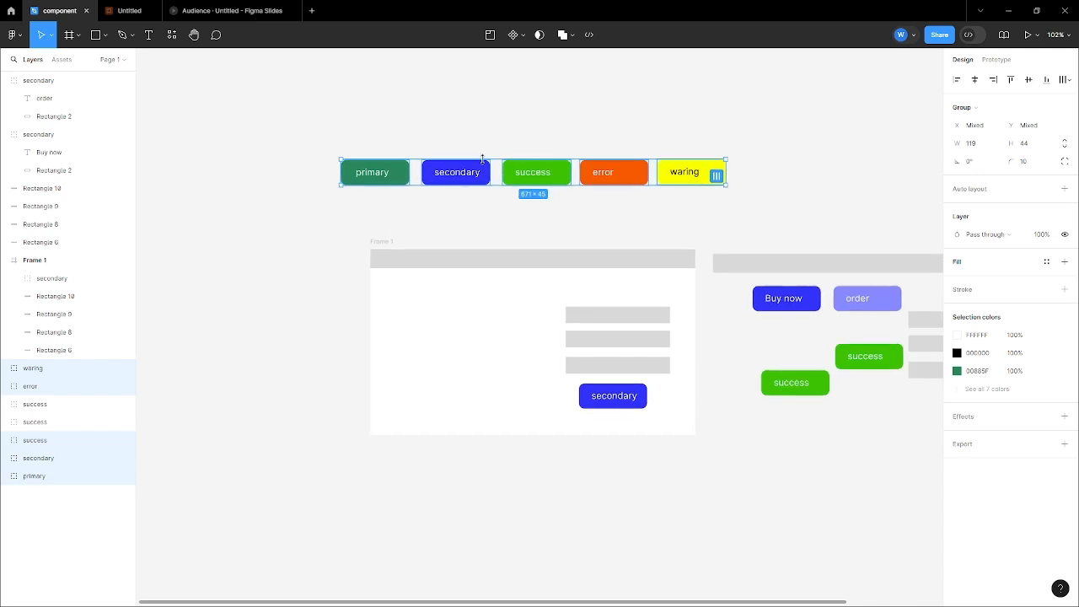
click(323, 125)
ctrl+scroll(350, 147, up, 3)
click(346, 127)
click(411, 179)
click(522, 179)
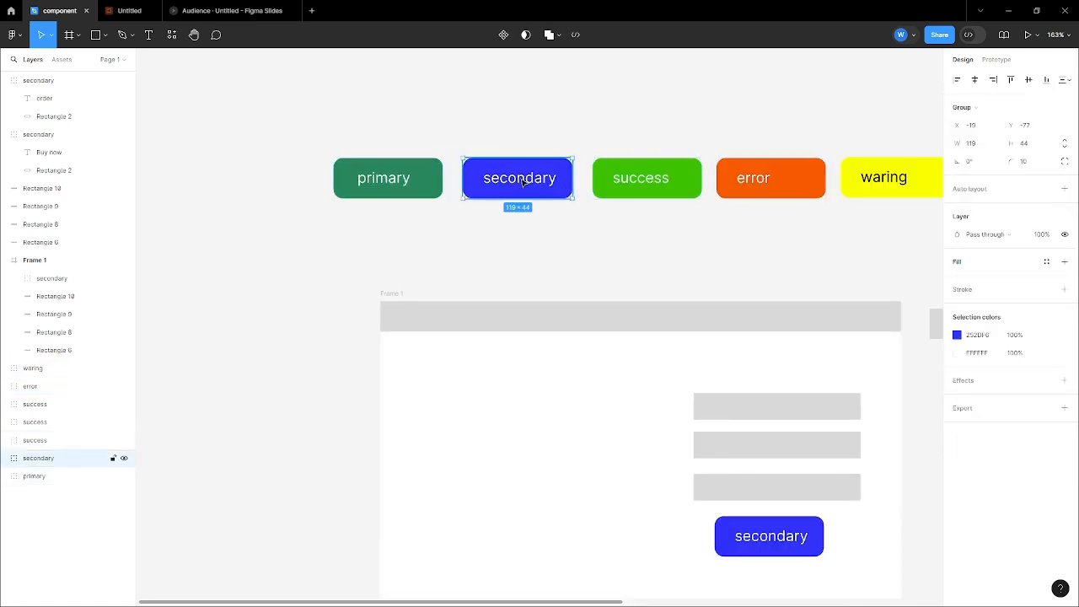
click(648, 180)
click(759, 179)
click(851, 179)
ctrl+scroll(302, 203, down, 4)
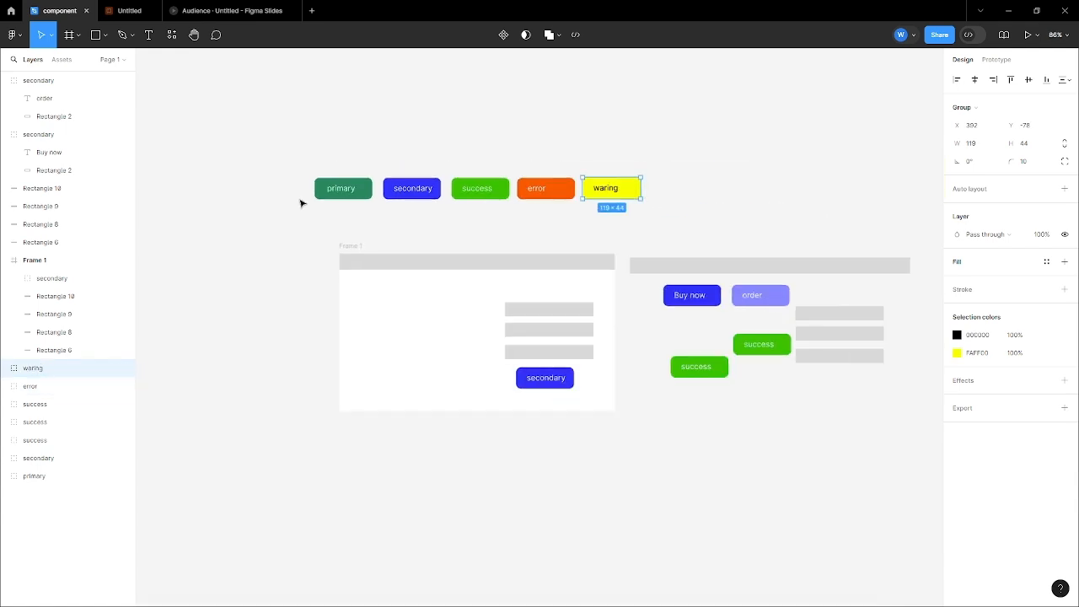
Shift the whole row of five original button variants sideways towards the duplicated layout and slightly down.
drag(278, 121, 641, 224)
drag(633, 188, 688, 199)
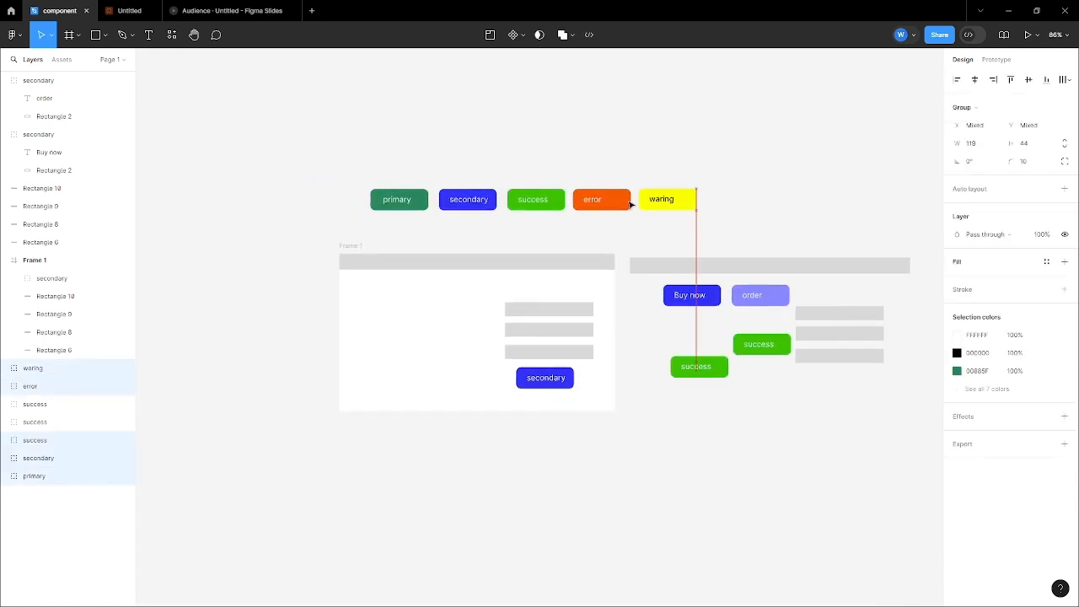
click(832, 202)
Compare the fill colours of the "Buy now" and "order" buttons in the duplicated layout.
ctrl+scroll(735, 210, up, 3)
ctrl+scroll(722, 214, down, 3)
ctrl+scroll(665, 272, up, 3)
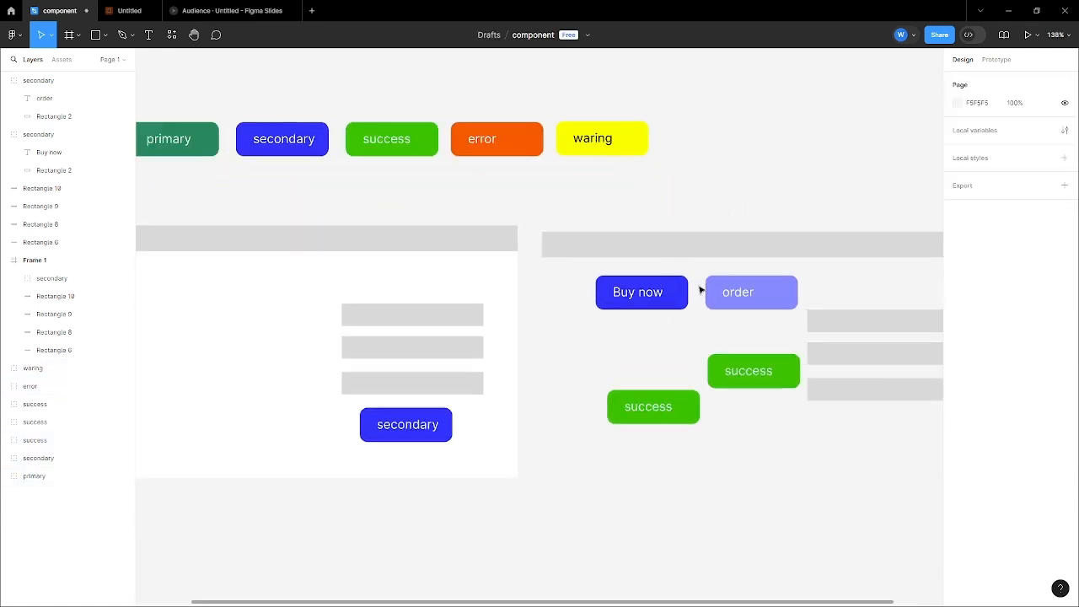
ctrl+scroll(701, 287, down, 3)
ctrl+scroll(682, 297, up, 4)
click(674, 290)
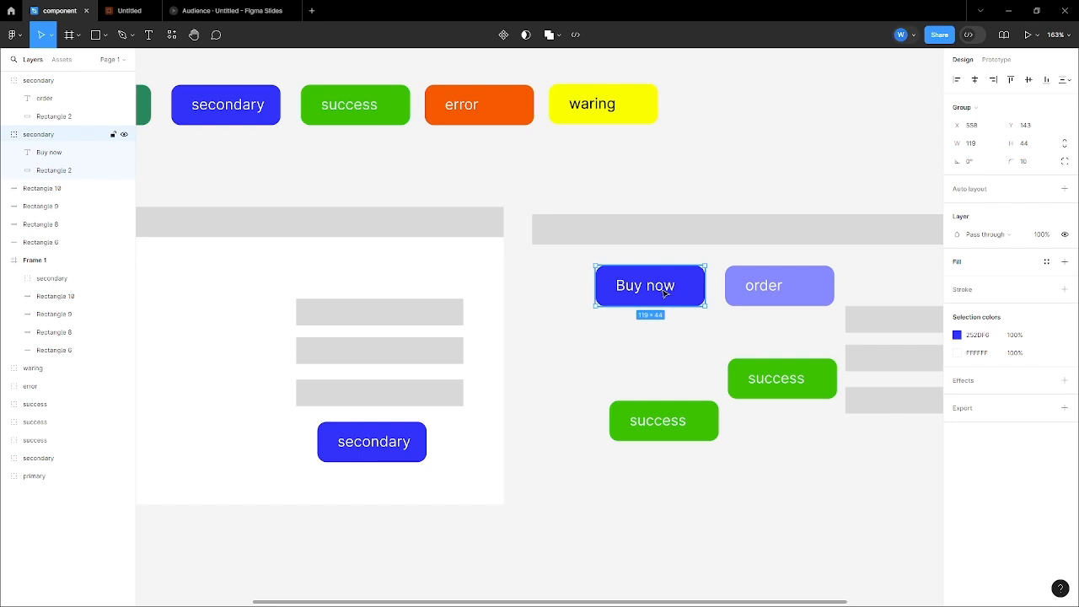
click(745, 281)
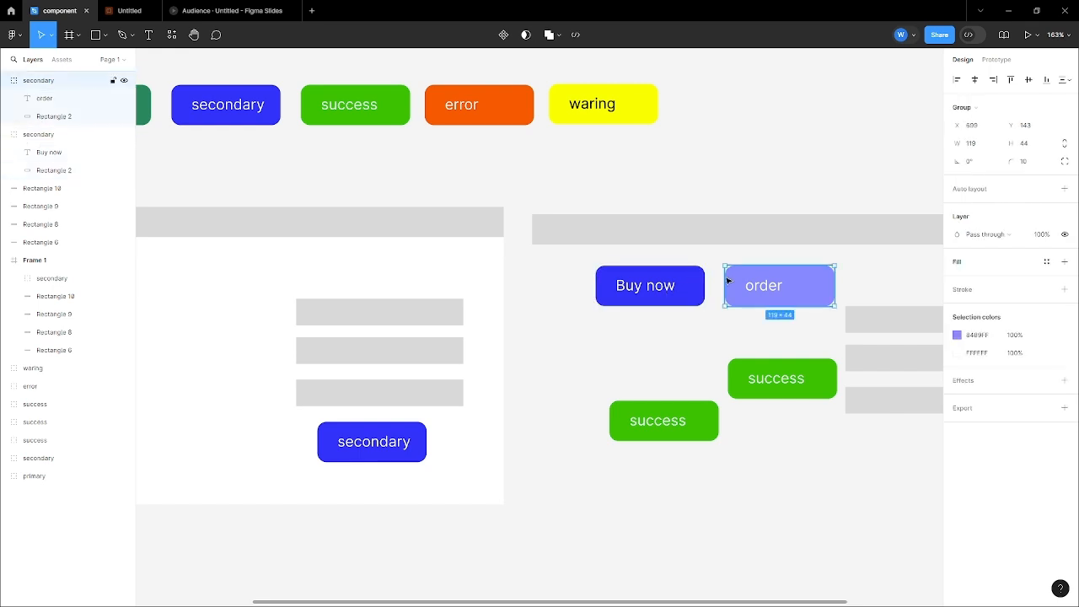
ctrl+scroll(747, 287, down, 4)
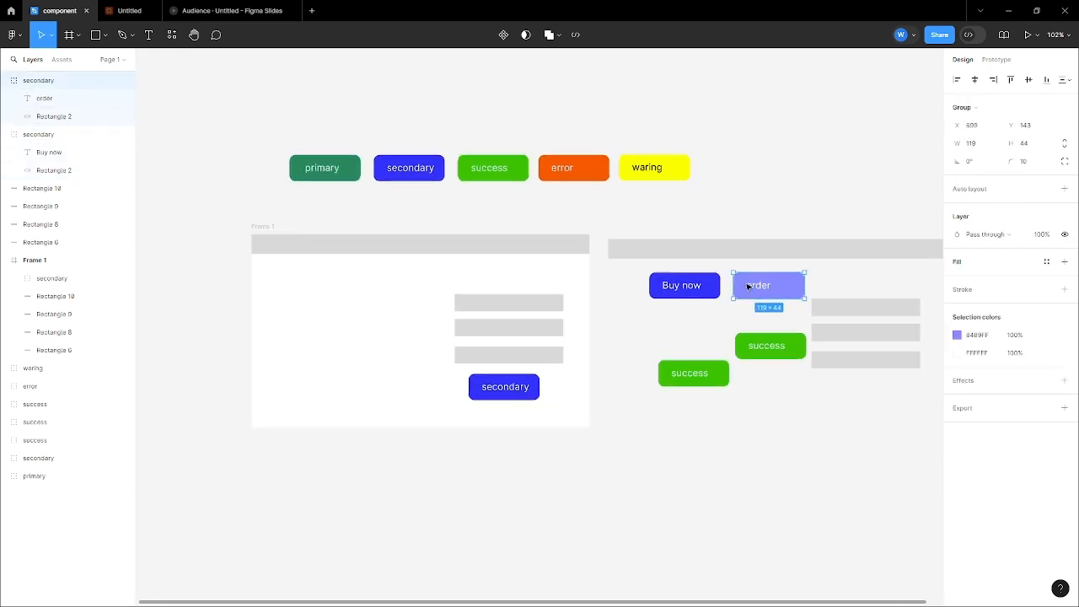
Lighten the fill of the lower success button in the duplicated layout to a pale green.
ctrl+scroll(747, 286, up, 2)
click(688, 381)
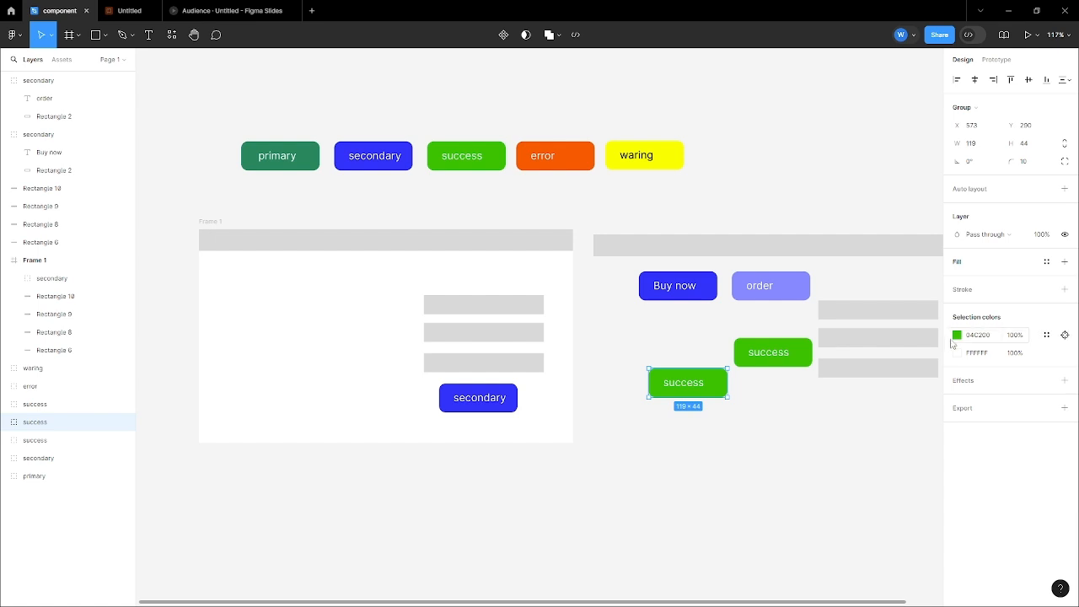
click(957, 334)
click(854, 335)
click(736, 188)
Review all the button variants together with both layouts for colour inconsistencies between the reused copies.
ctrl+scroll(725, 203, down, 4)
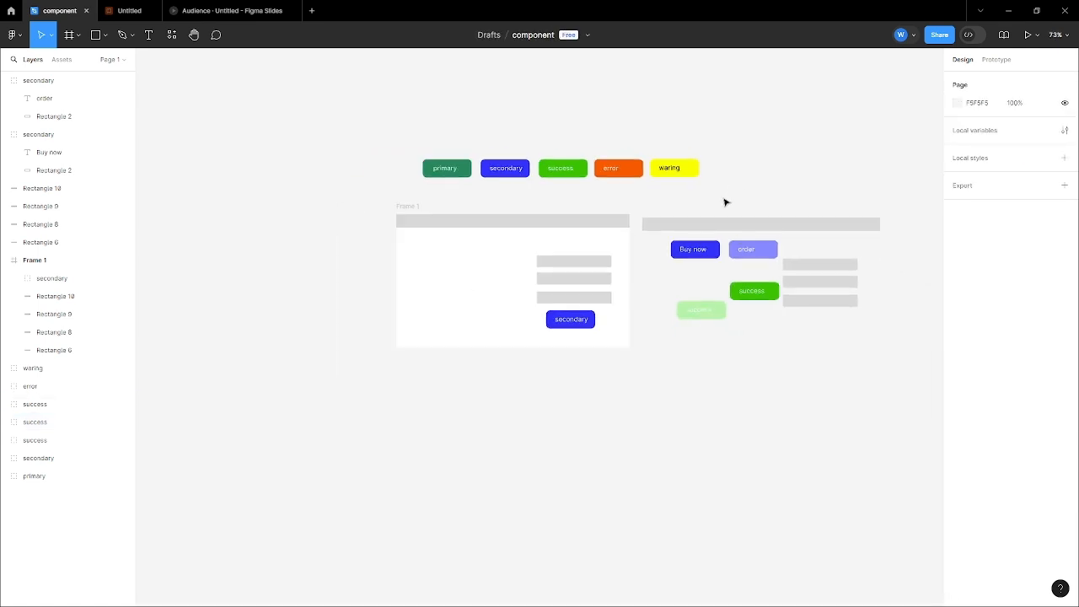
ctrl+scroll(725, 203, up, 3)
drag(256, 56, 859, 445)
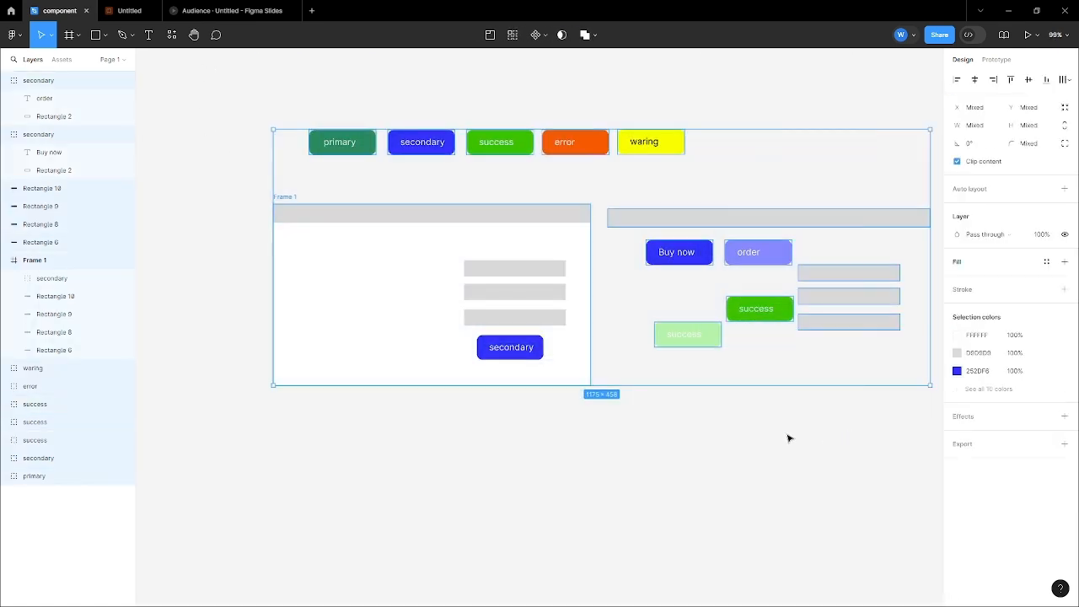
click(620, 424)
ctrl+scroll(598, 373, down, 4)
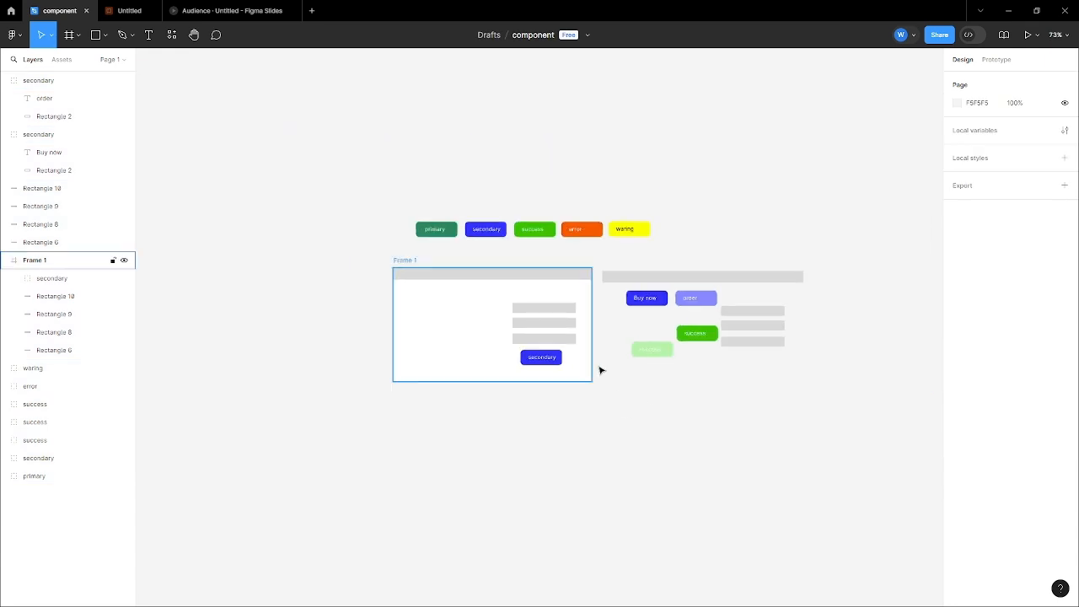
ctrl+scroll(642, 347, up, 3)
ctrl+scroll(426, 271, down, 4)
ctrl+scroll(424, 224, up, 4)
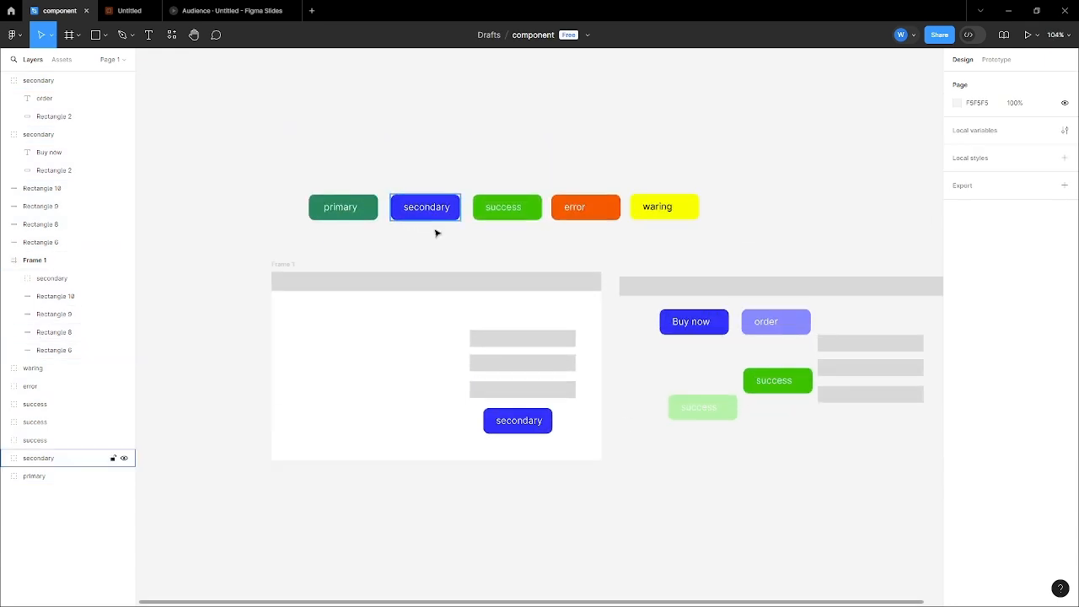
Switch to the Figma Slides presentation and read the slide introducing components.
click(190, 7)
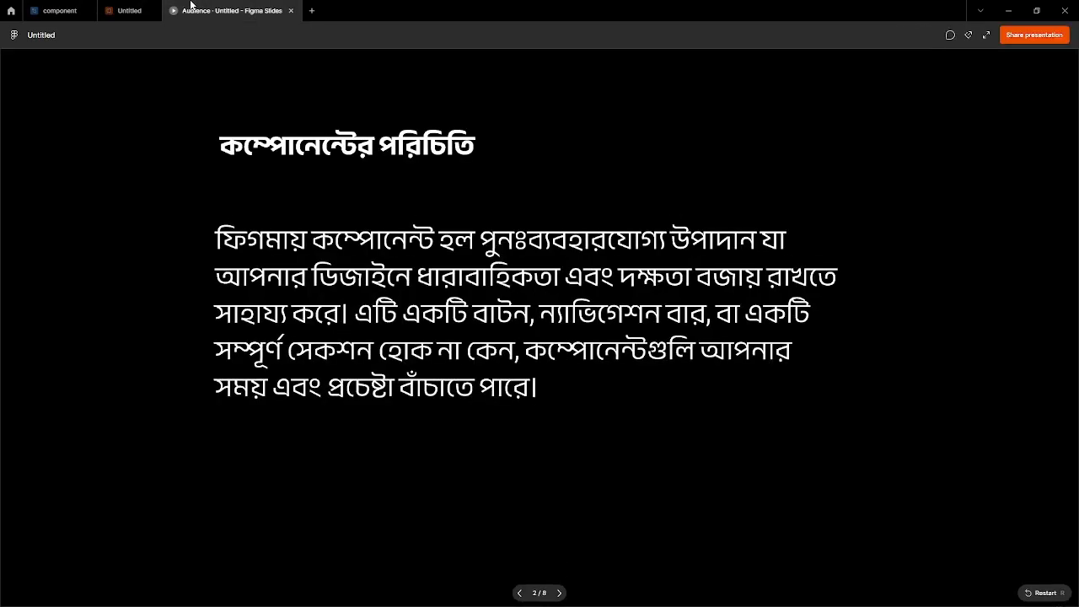
key(Right)
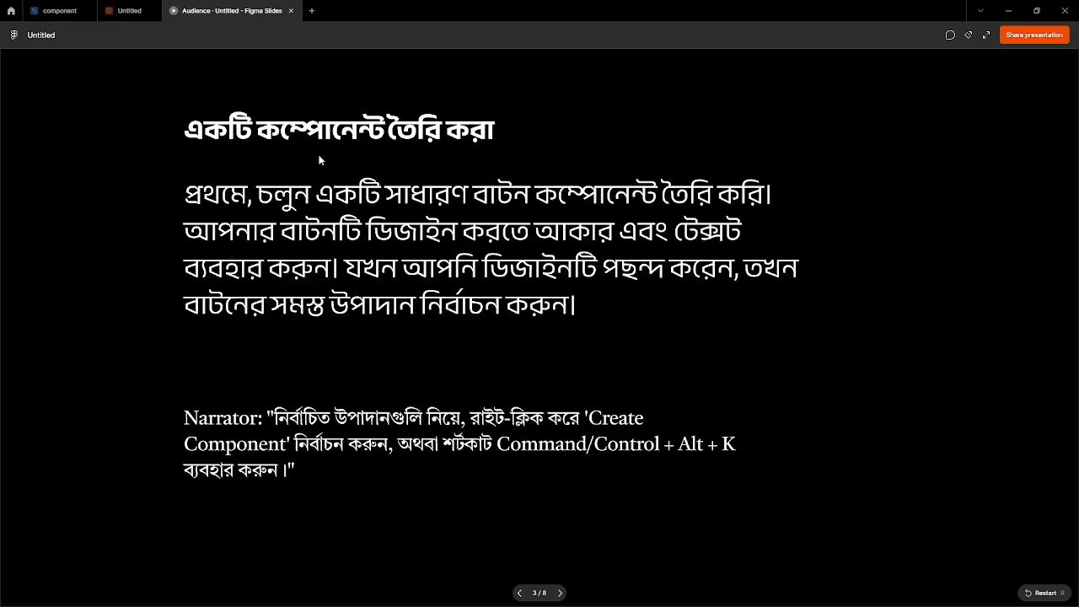
key(Left)
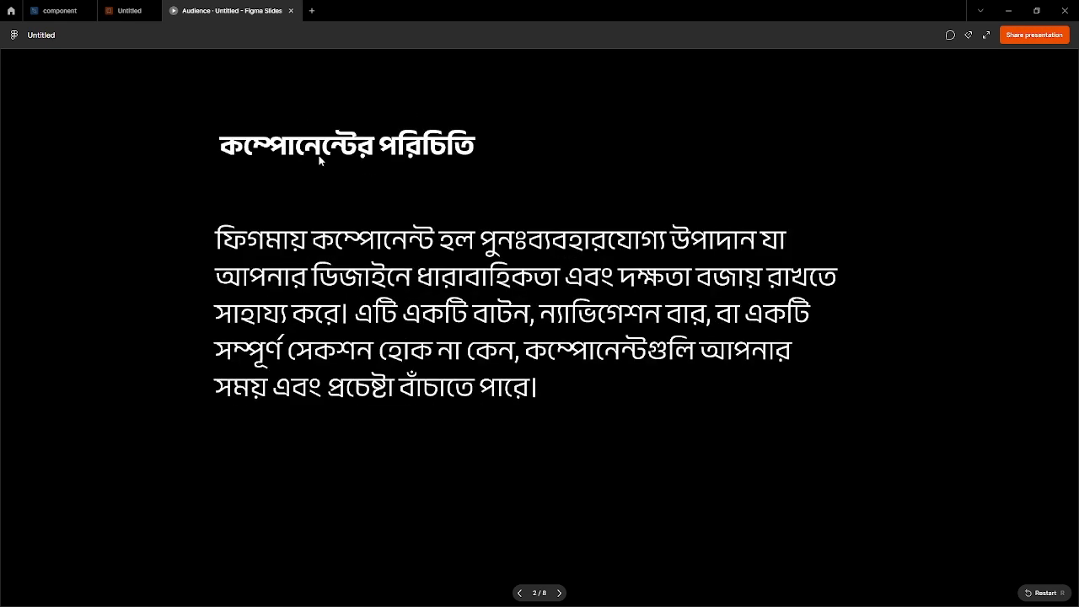
key(Left)
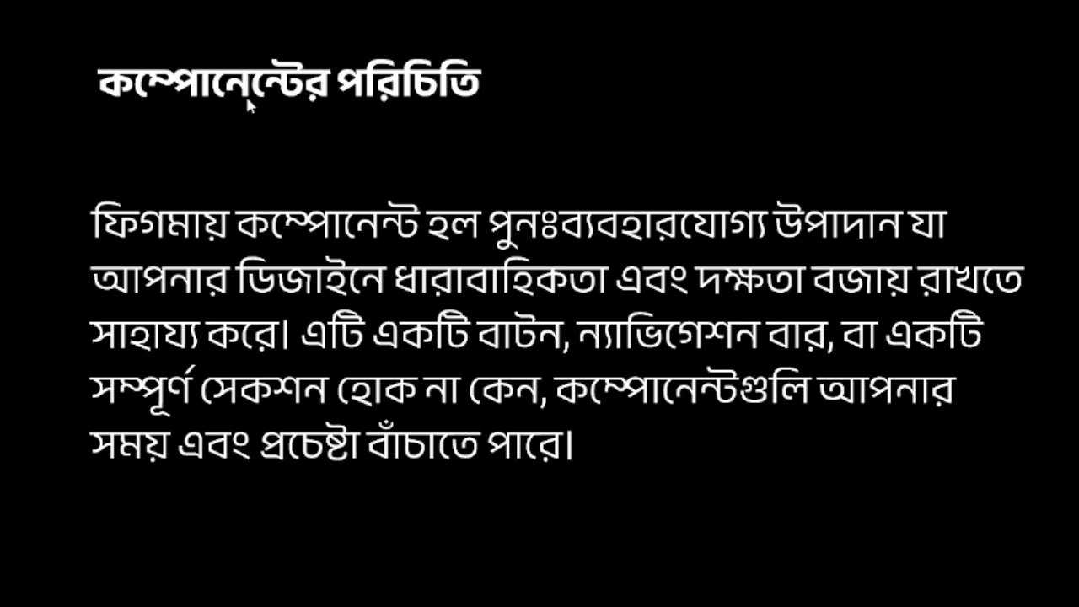
key(Right)
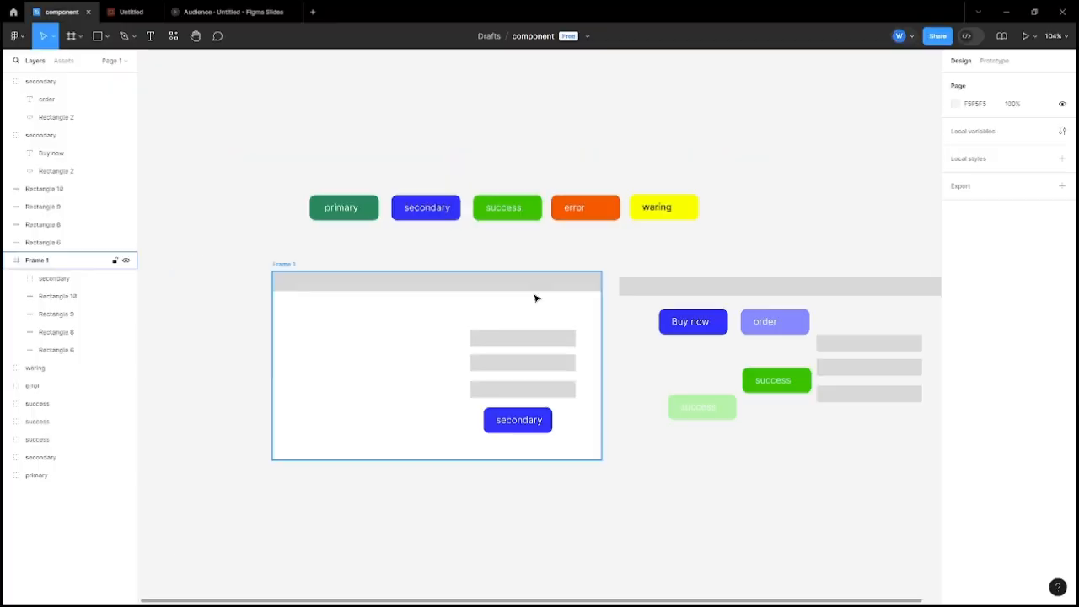
Create a component from the original primary button and deselect it.
ctrl+scroll(253, 171, up, 3)
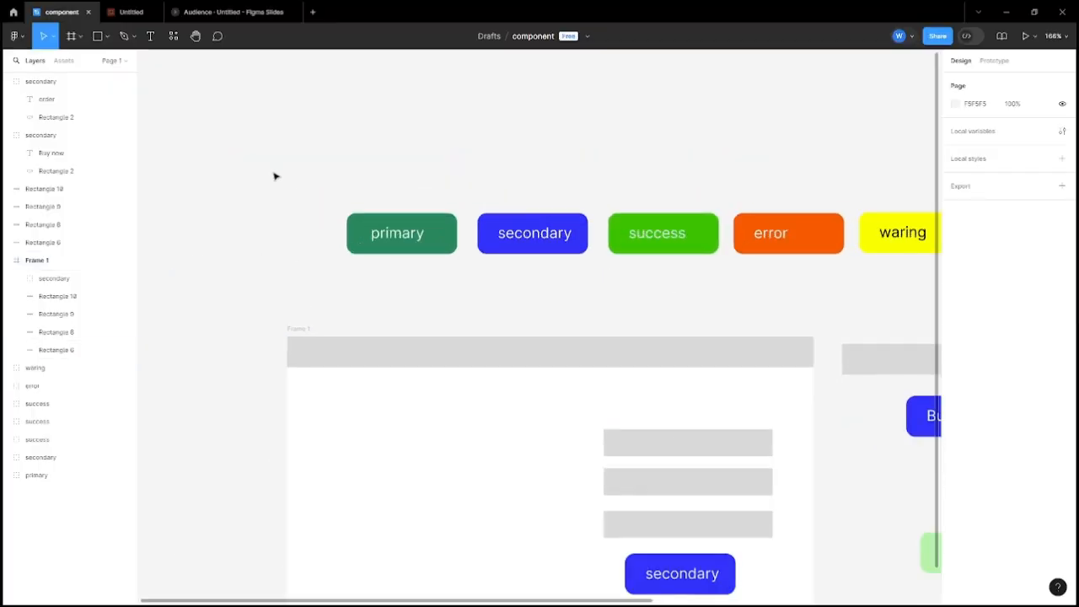
click(392, 216)
ctrl+scroll(401, 203, up, 4)
scroll(404, 198, up, 1)
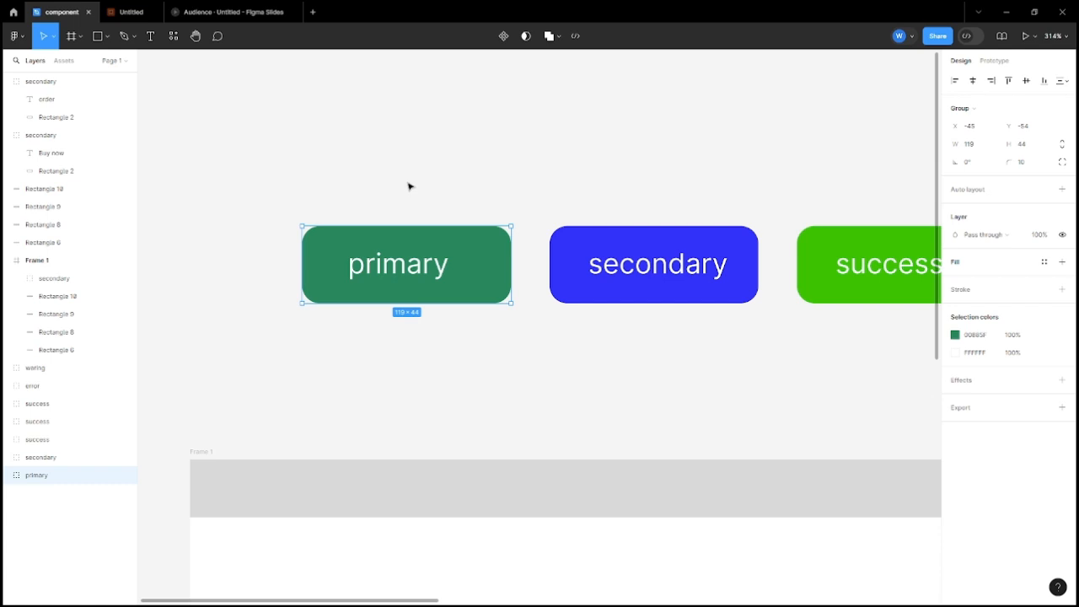
click(503, 37)
click(506, 176)
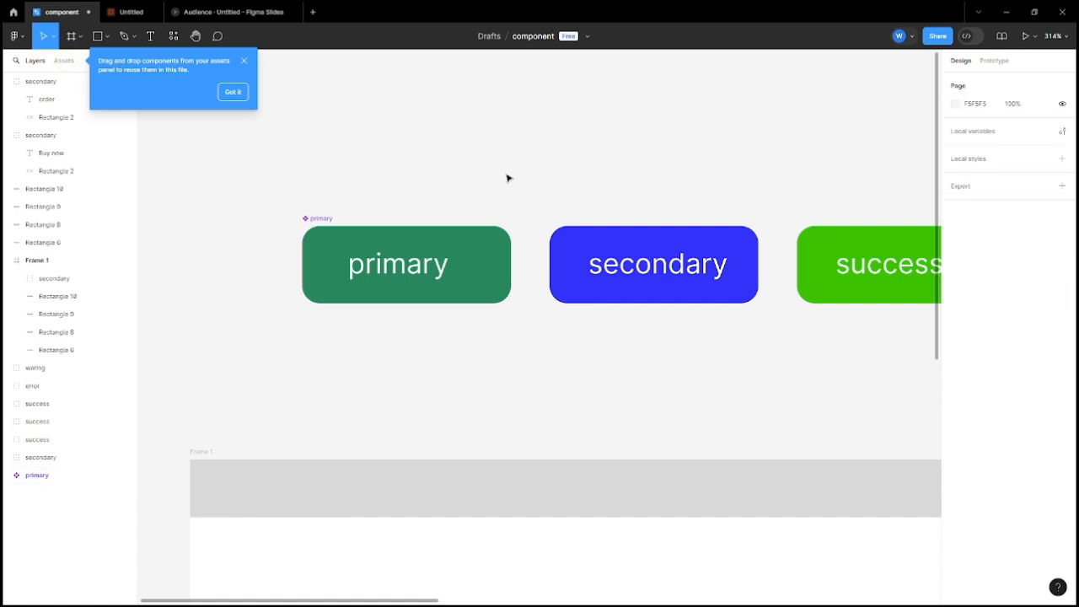
Create a component from the original secondary button and check it together with the primary component.
click(556, 242)
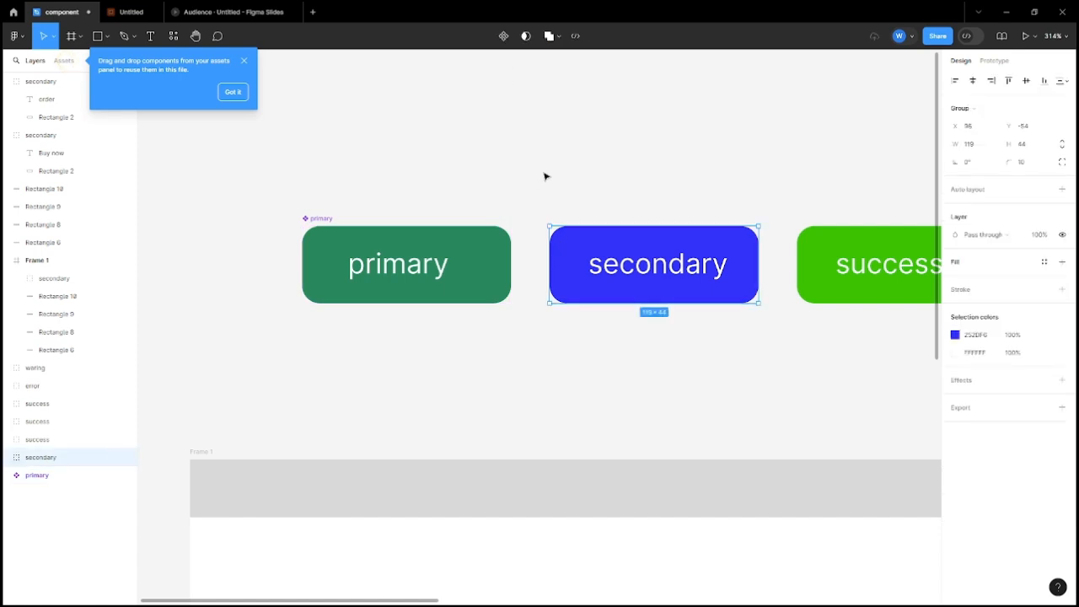
key(ctrl+alt+k)
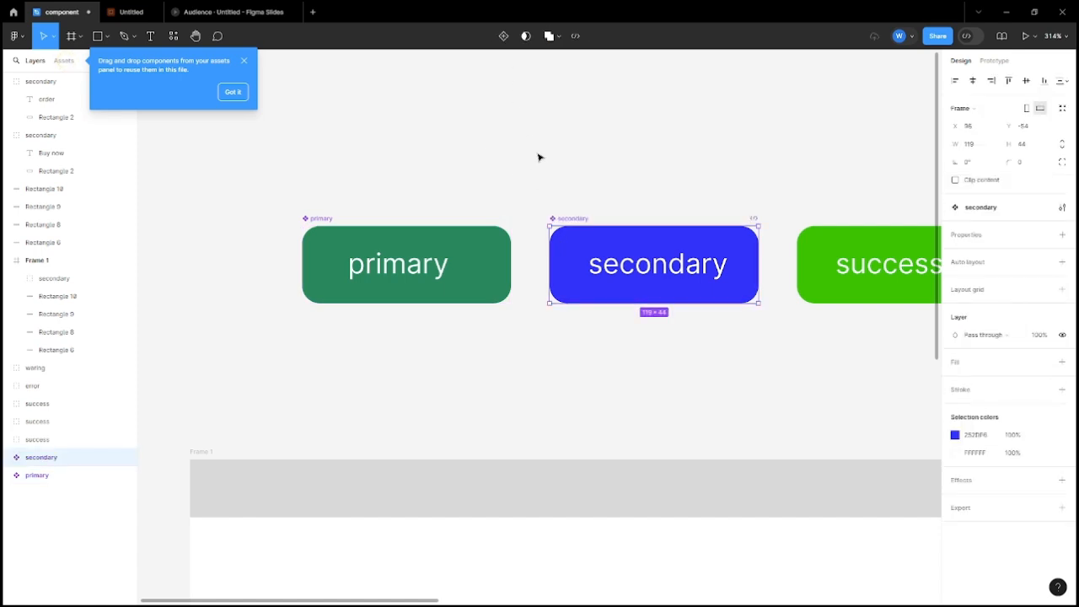
scroll(380, 166, down, 3)
scroll(624, 161, up, 2)
click(460, 176)
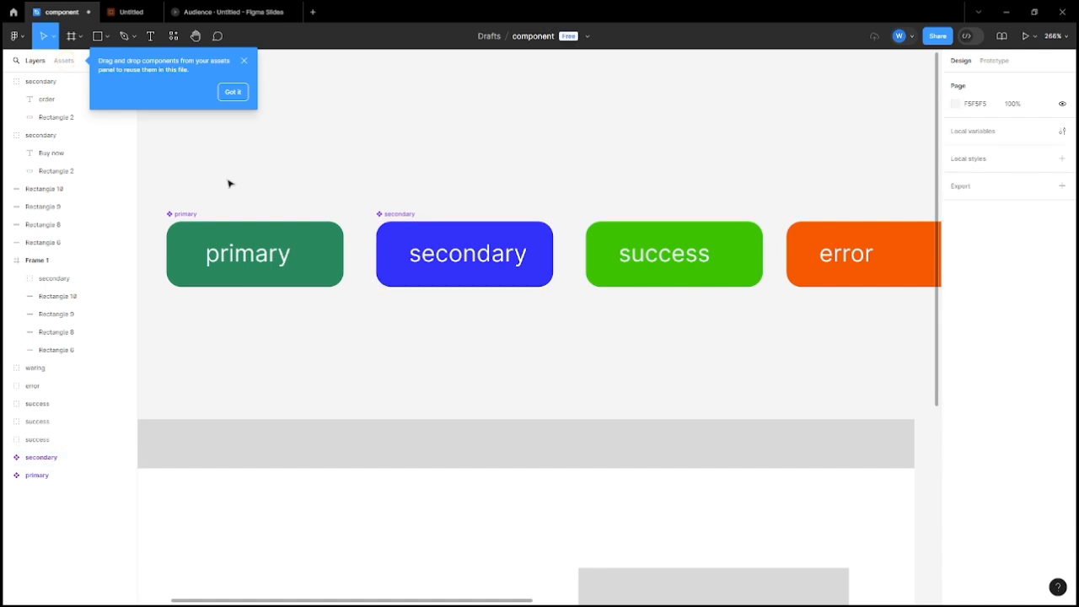
drag(178, 177, 541, 345)
scroll(615, 223, down, 3)
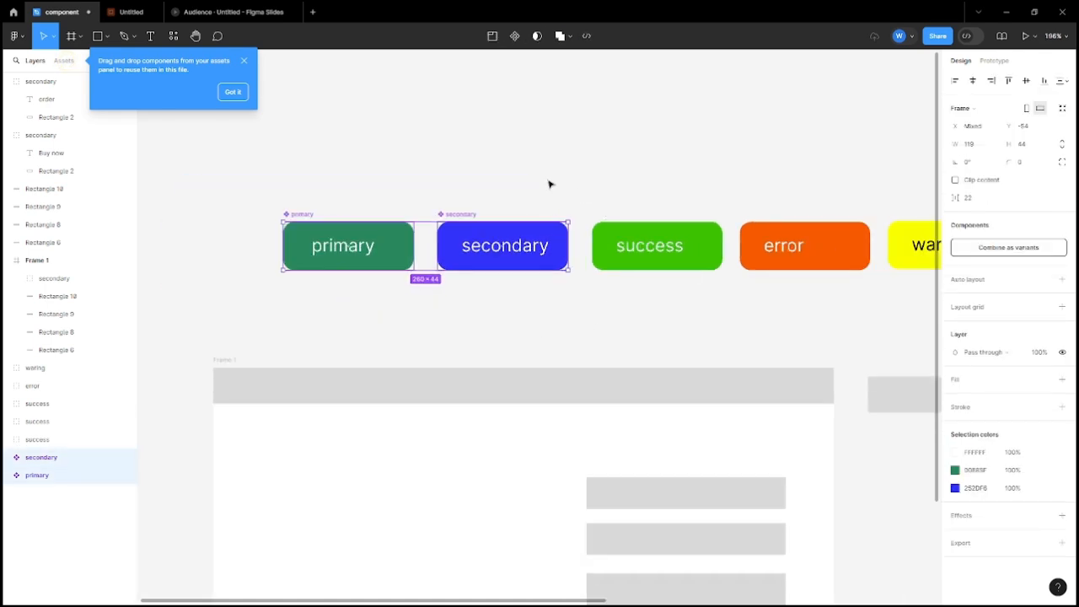
click(551, 184)
scroll(416, 194, down, 2)
scroll(564, 194, up, 2)
Create a component from the original success button in the row of variants.
scroll(380, 211, right, 3)
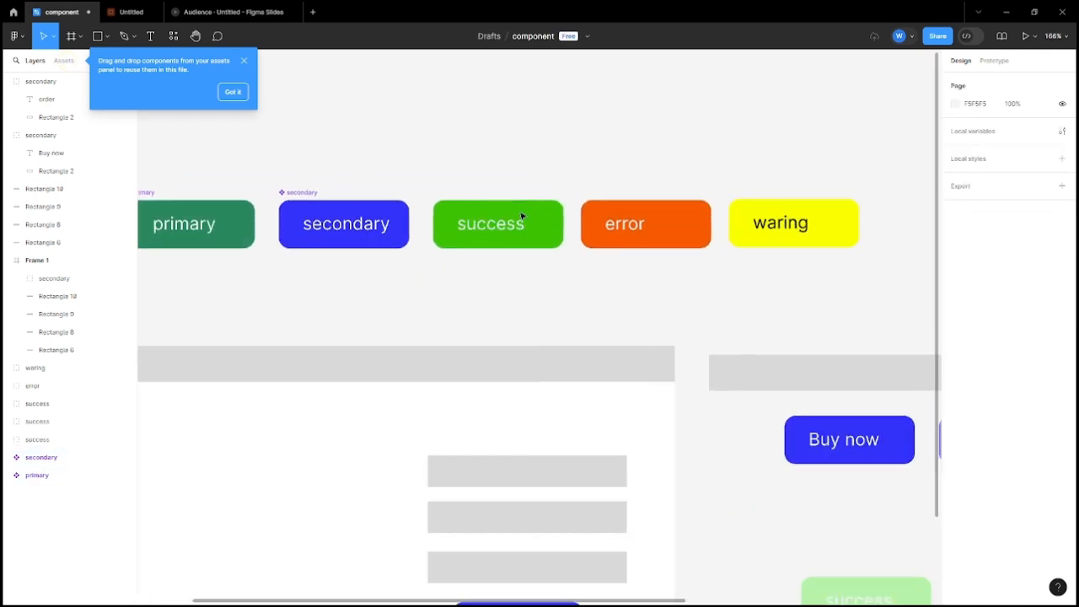
scroll(482, 210, up, 3)
click(444, 210)
right_click(441, 209)
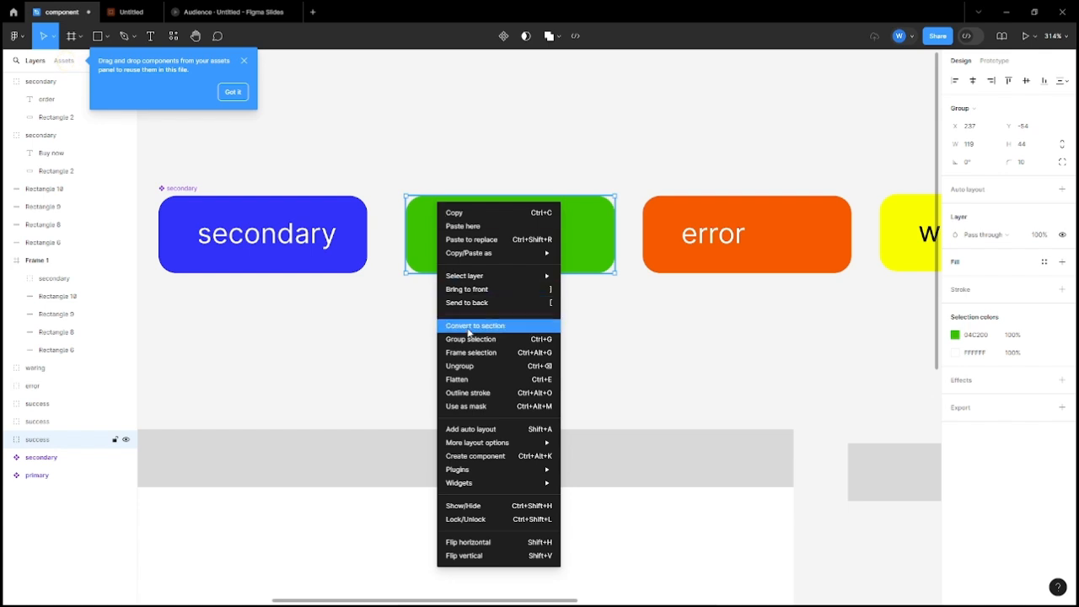
click(504, 456)
scroll(624, 362, down, 5)
scroll(532, 250, up, 2)
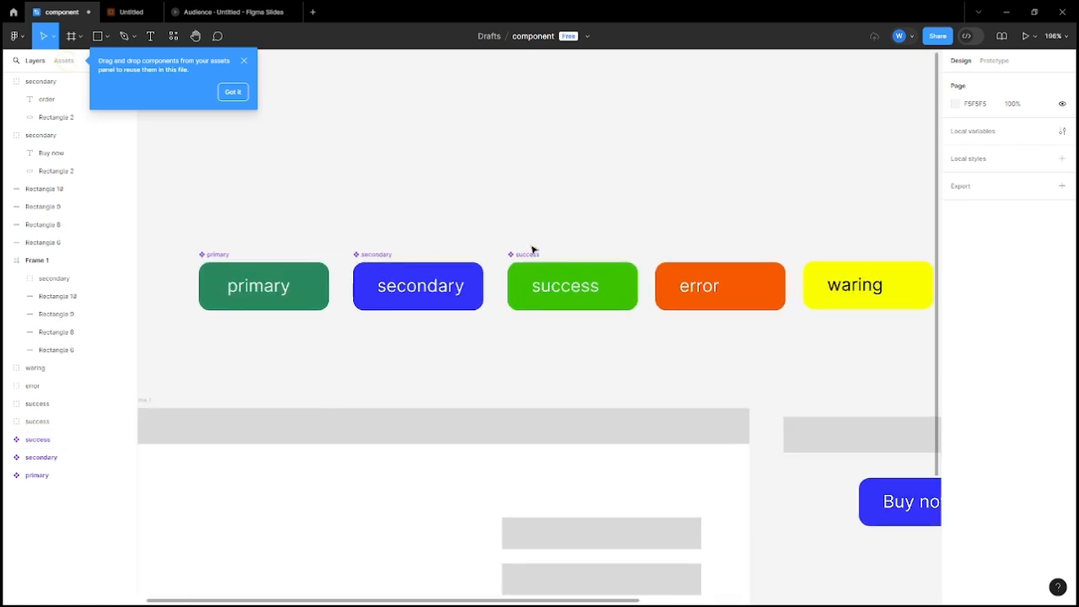
Move the success component slightly closer to the secondary component and deselect it.
drag(532, 249, 522, 244)
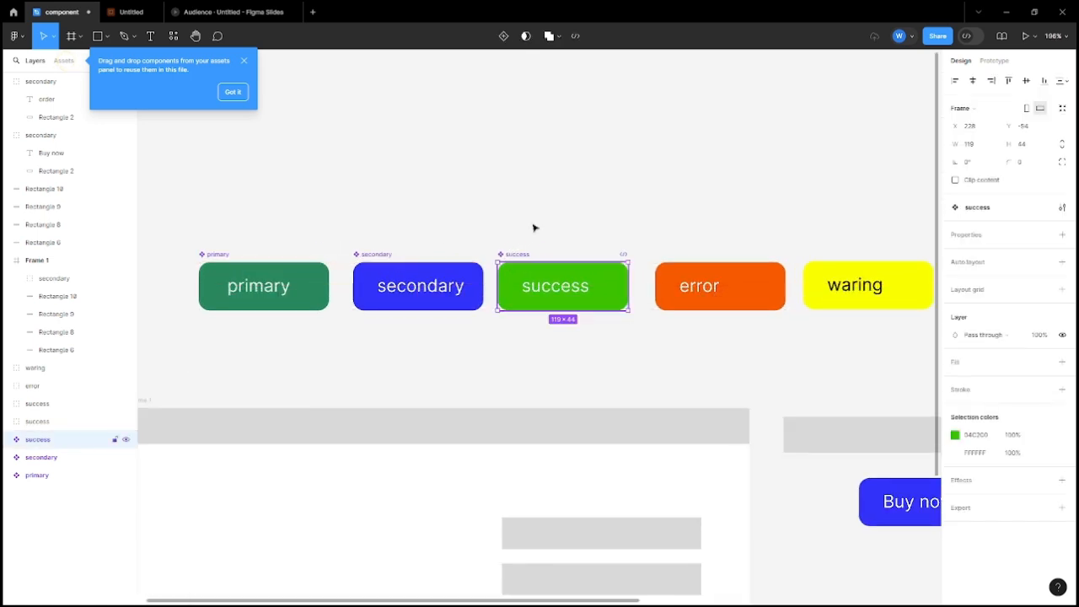
click(532, 227)
scroll(470, 217, down, 3)
scroll(544, 224, down, 1)
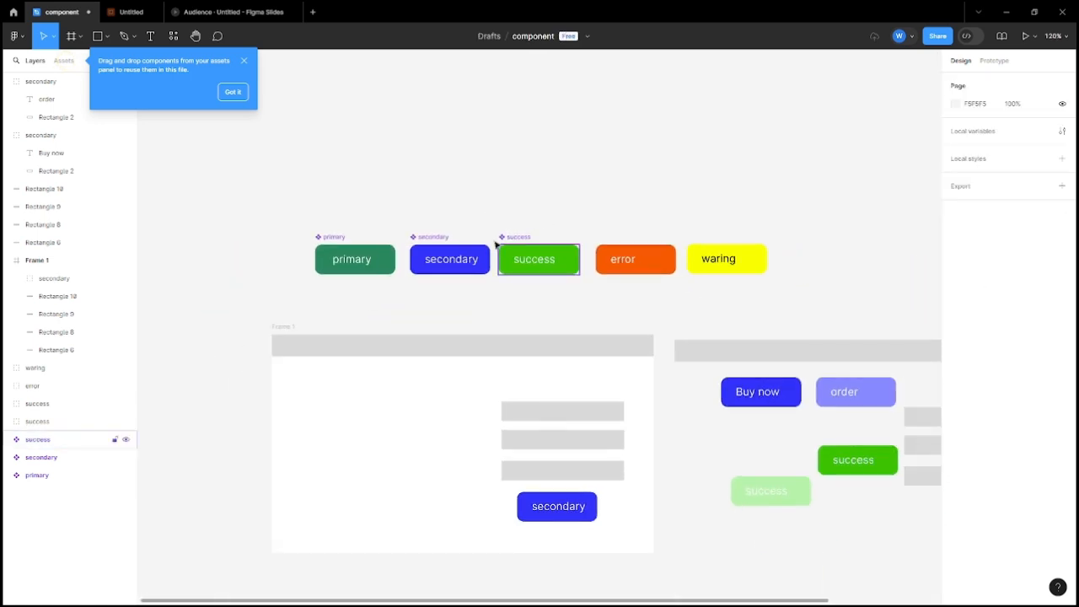
Create separate components from the error and waring buttons in the row of variants and deselect them.
scroll(496, 245, up, 1)
click(629, 247)
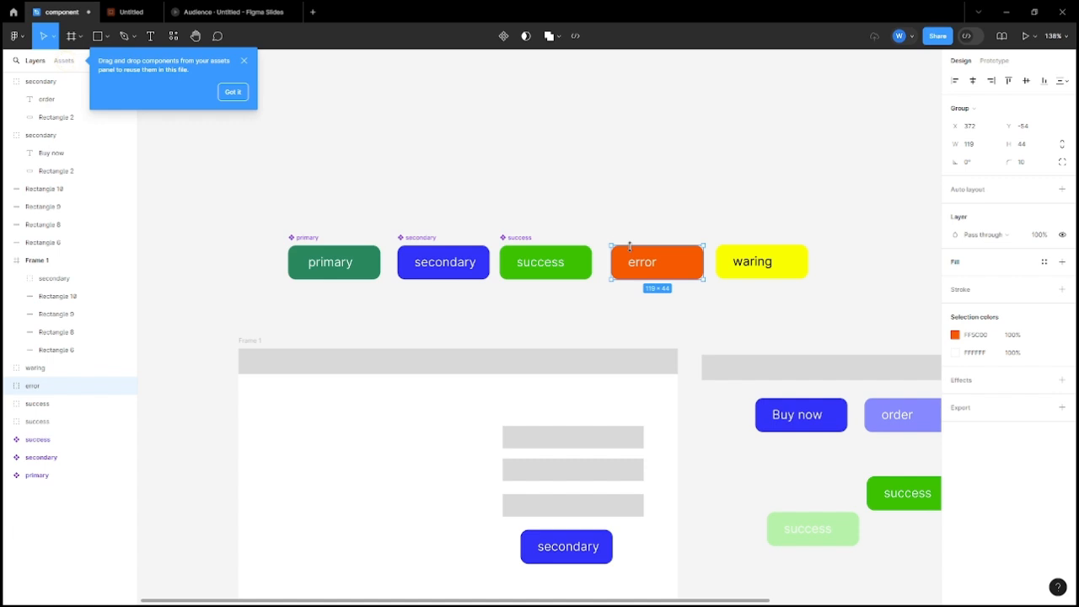
key(ctrl+alt+k)
click(730, 245)
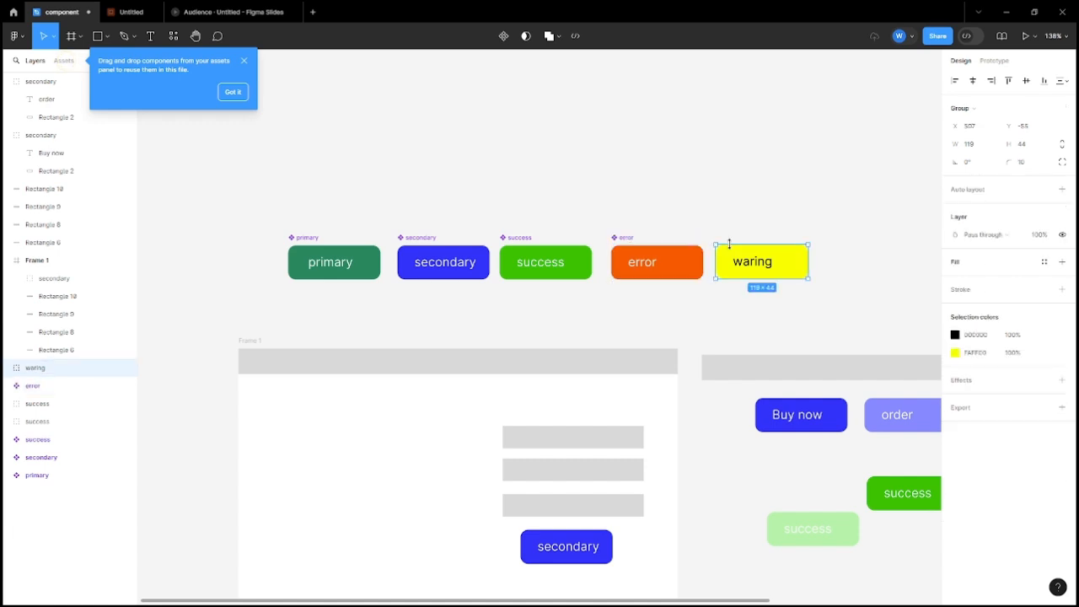
key(ctrl+alt+k)
click(695, 100)
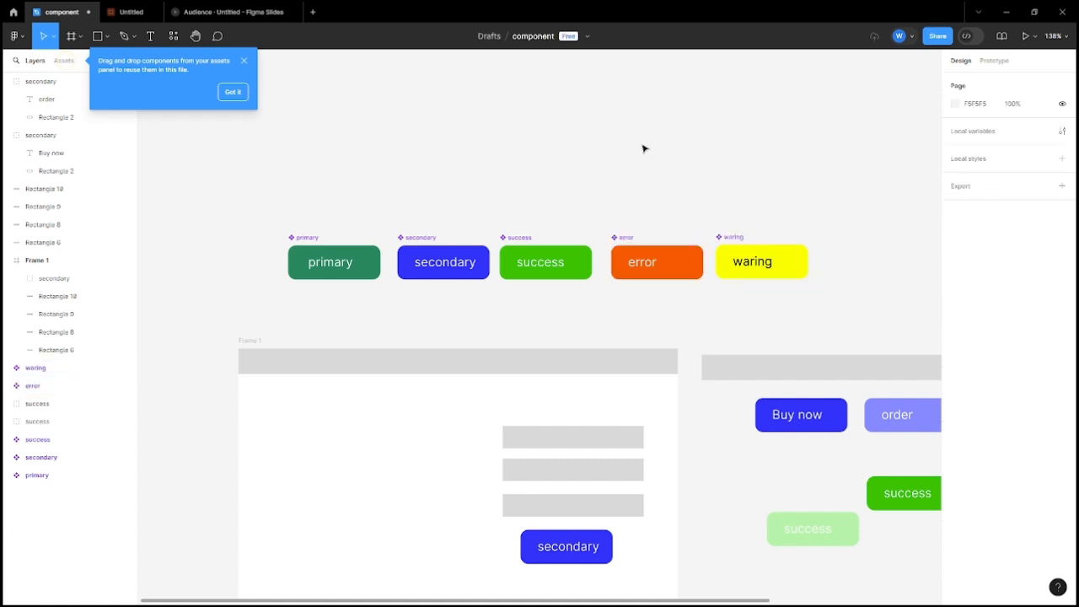
Select all five button components to check them as a group and clear the selection.
scroll(371, 216, down, 1)
drag(285, 199, 579, 284)
drag(750, 304, 792, 301)
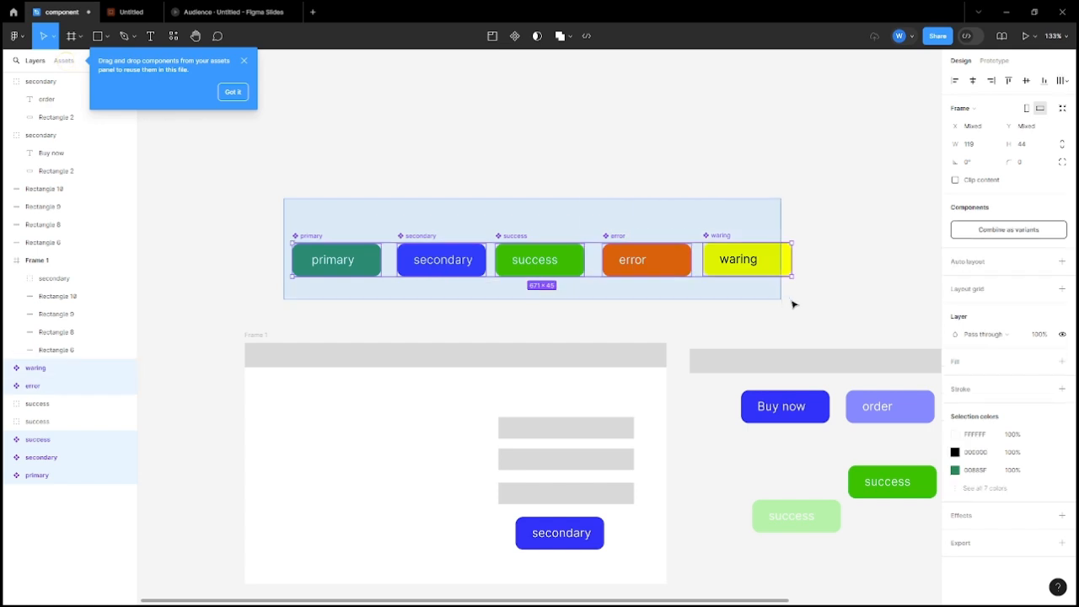
click(544, 236)
scroll(562, 306, down, 3)
scroll(533, 335, up, 3)
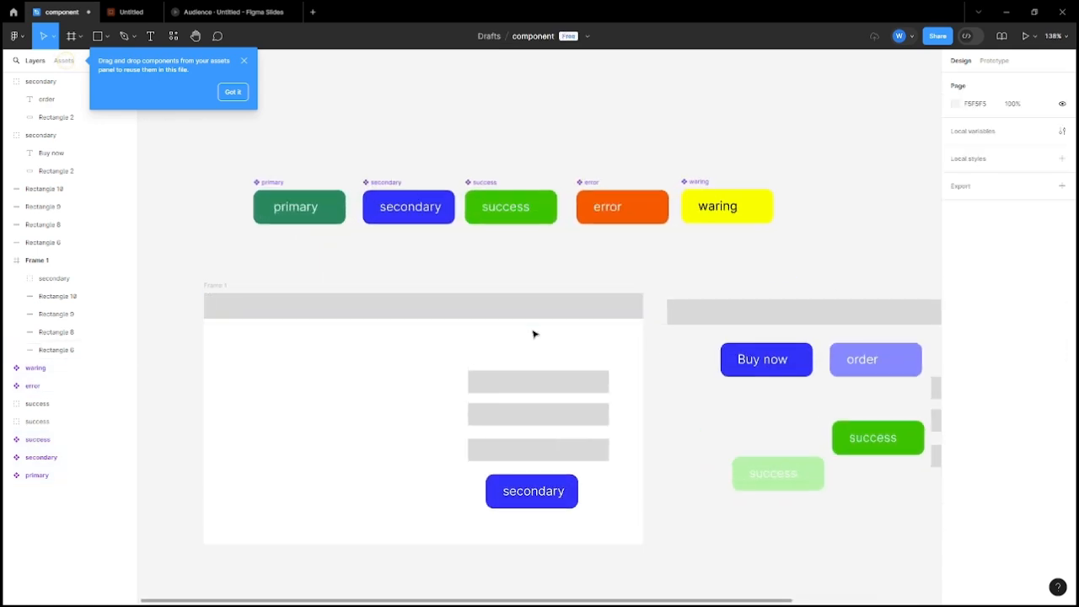
Delete the five copied buttons from the mock layouts: secondary, pale success, Buy now, order and success.
click(533, 490)
key(Delete)
click(777, 477)
key(Delete)
click(765, 369)
key(Delete)
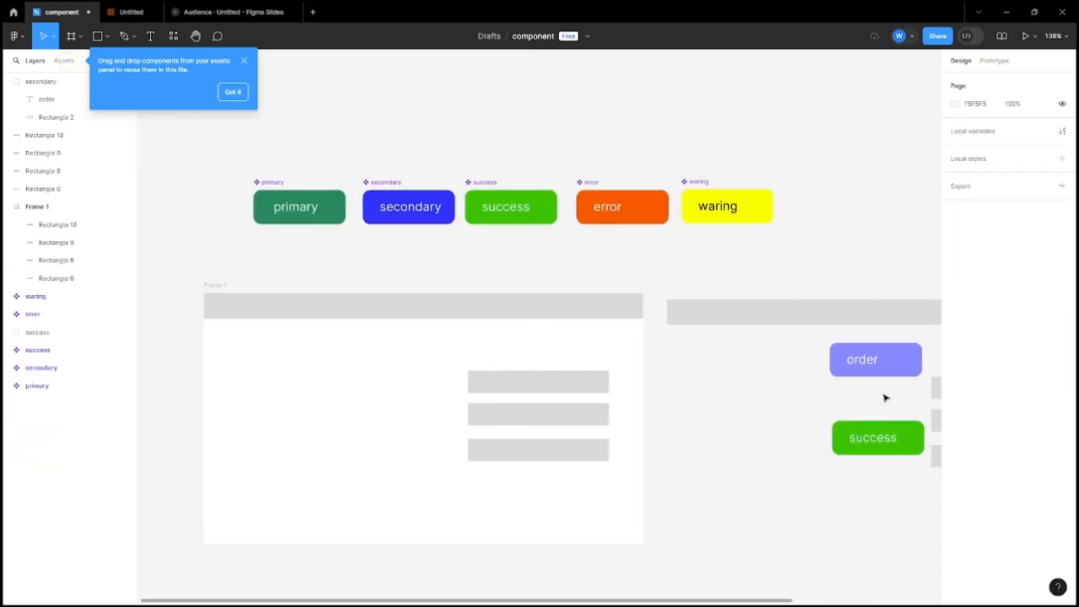
click(889, 366)
key(Delete)
click(882, 436)
key(Delete)
scroll(571, 411, down, 5)
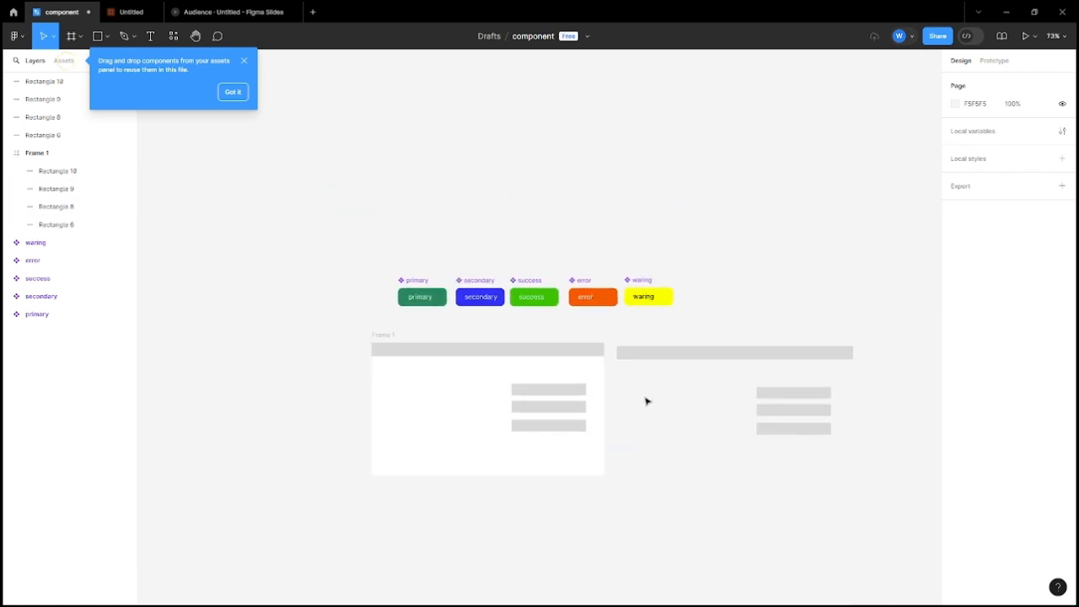
Dismiss the tip about reusing components from the assets.
scroll(723, 385, up, 5)
click(421, 288)
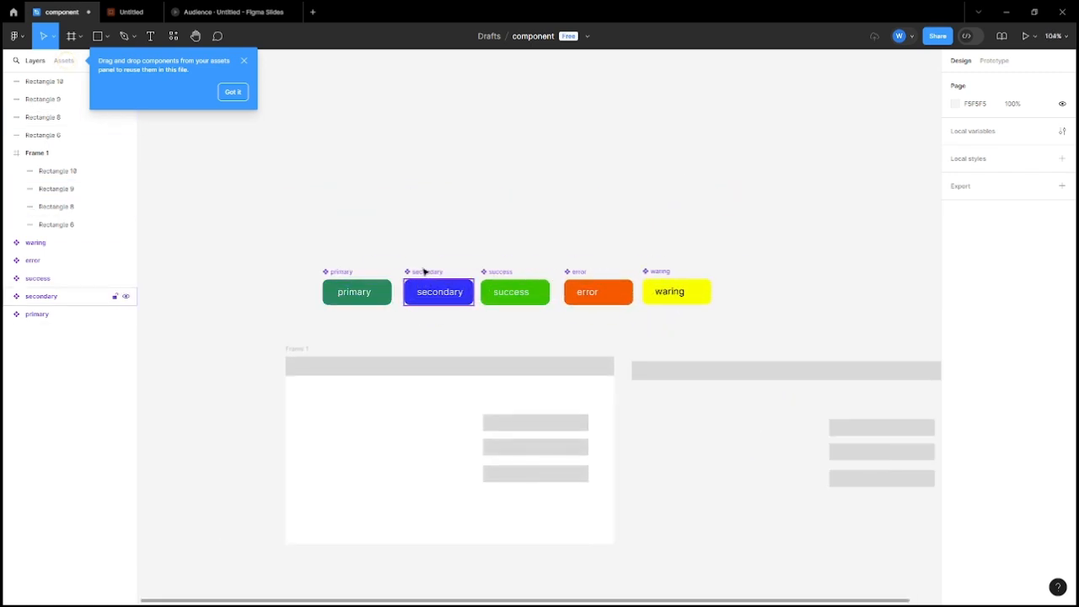
scroll(335, 198, down, 1)
click(243, 60)
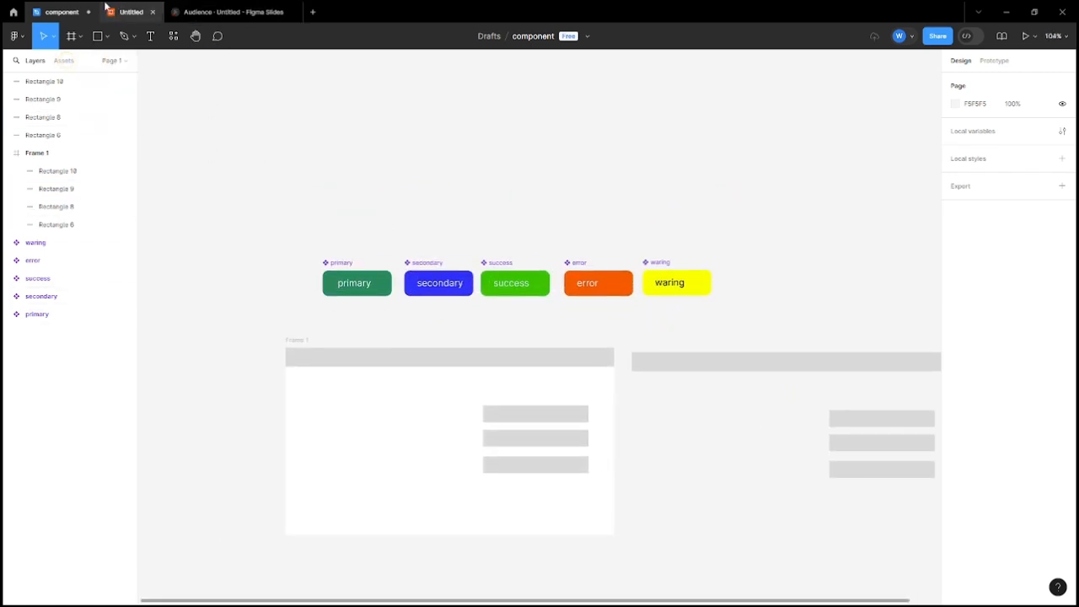
Switch to the Figma Slides presentation and advance through the slides on creating a component.
click(188, 5)
click(361, 199)
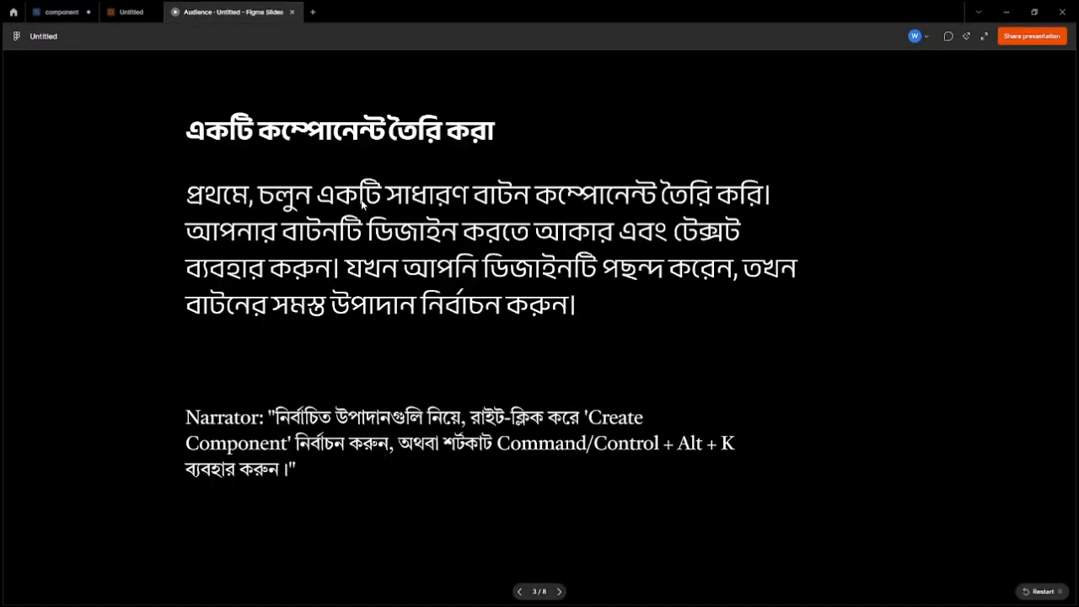
click(361, 199)
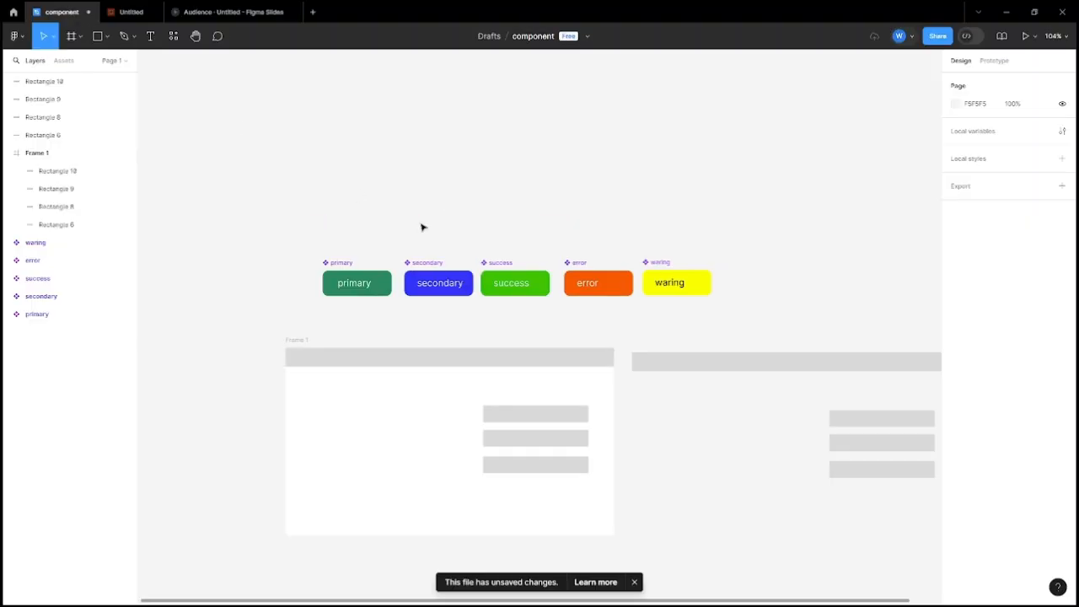
Return to the component design file and add a new page named "my app".
scroll(493, 225, down, 3)
click(64, 60)
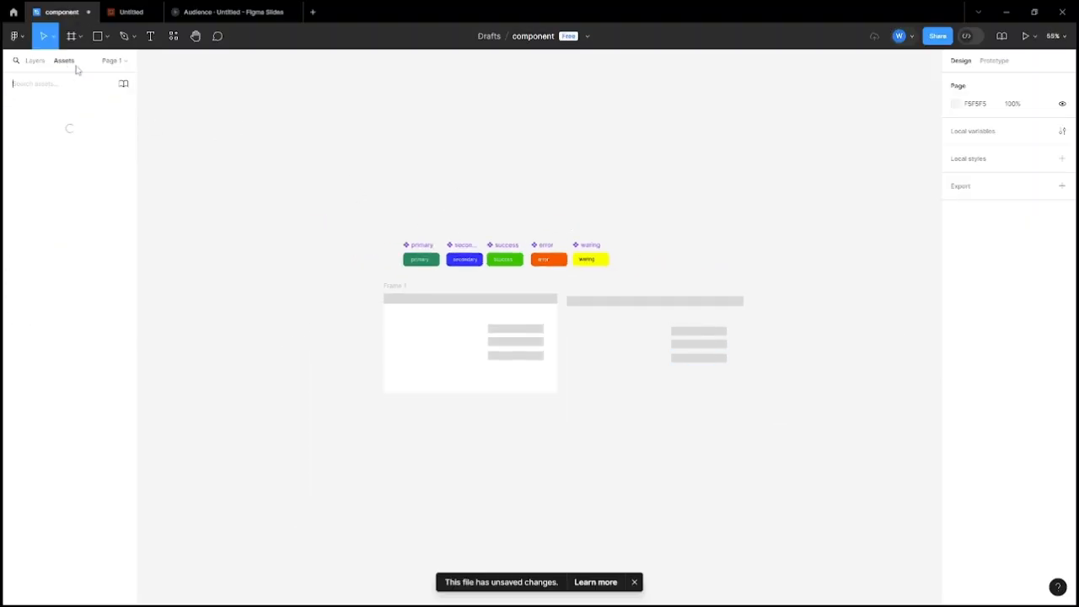
click(109, 62)
click(124, 84)
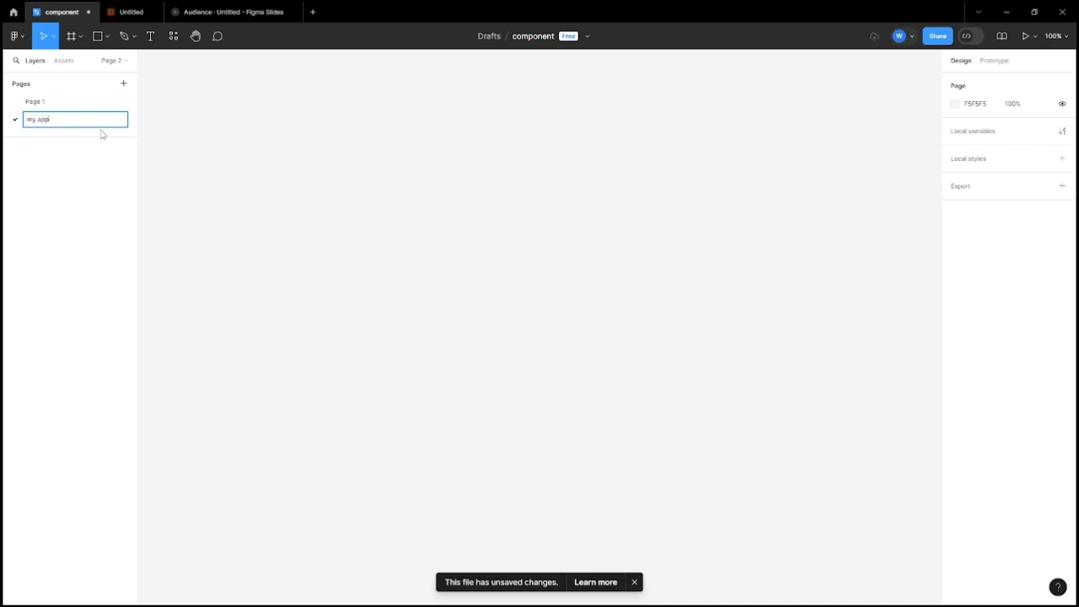
key(Return)
drag(250, 105, 861, 482)
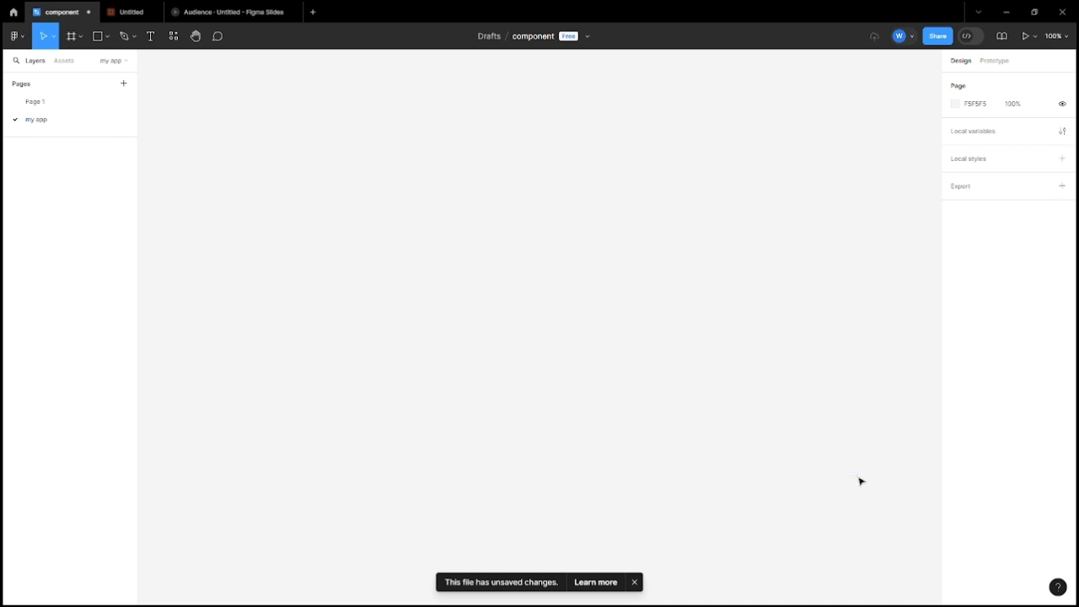
drag(212, 126, 817, 440)
drag(220, 104, 805, 460)
drag(250, 92, 788, 447)
Add a Desktop preset frame to the my app page, shorten it to about 1440 × 843, and deselect it.
key(f)
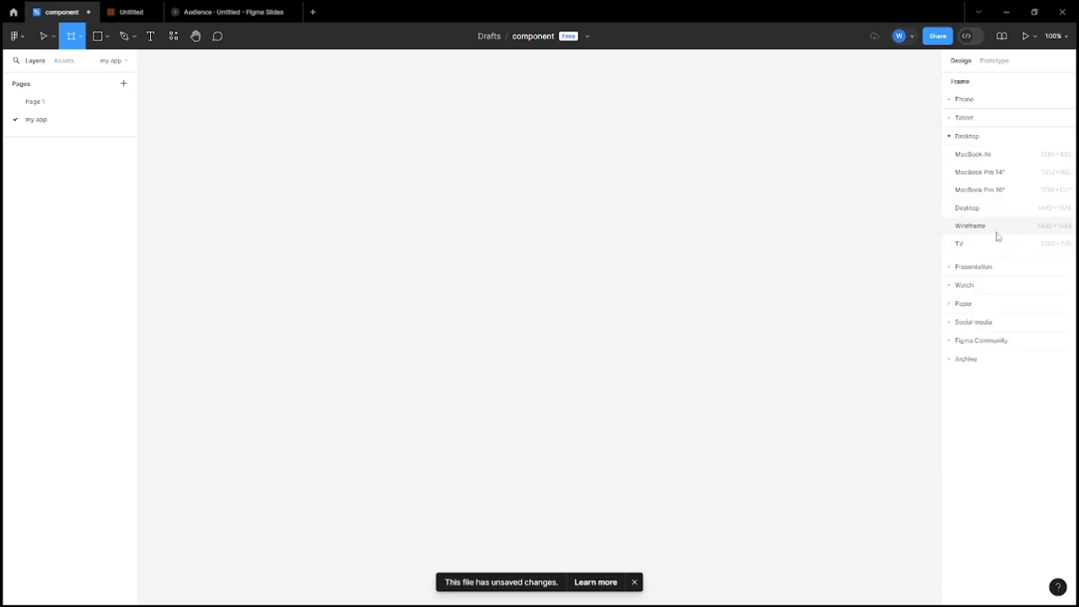
click(985, 210)
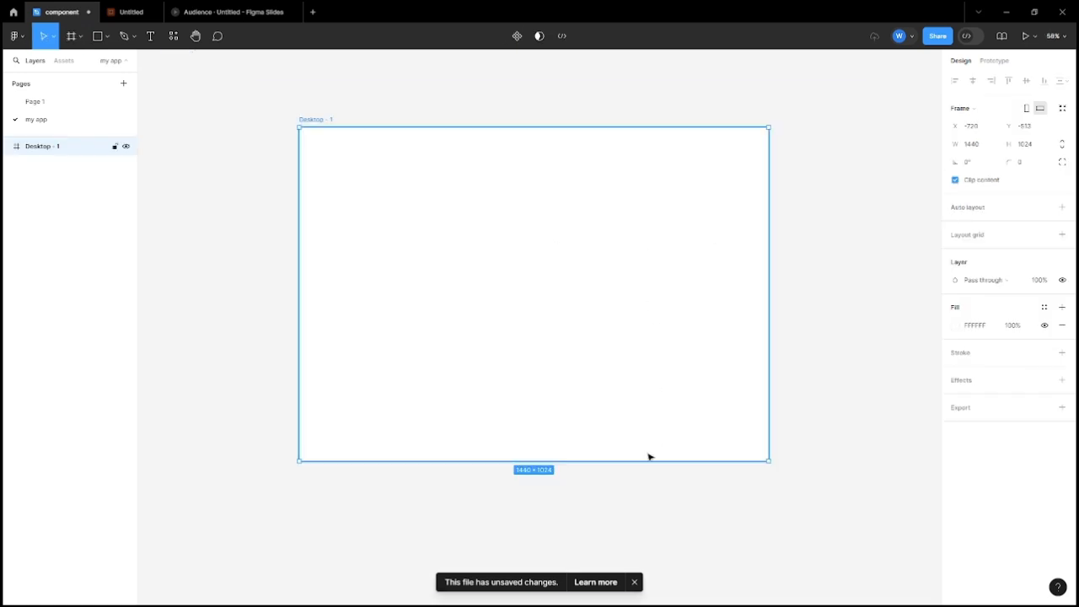
drag(649, 461, 645, 402)
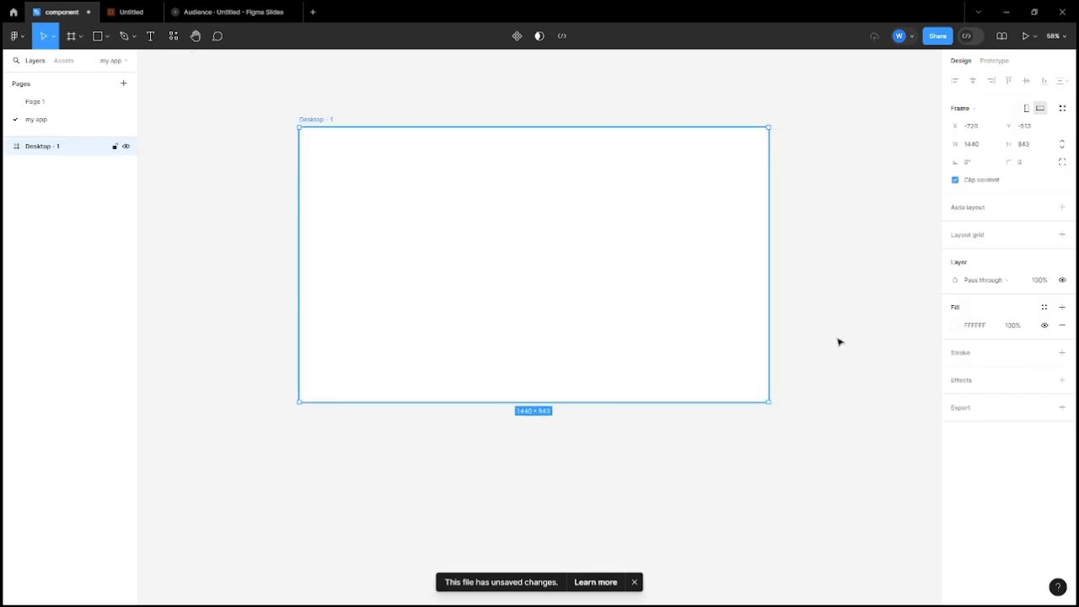
click(838, 342)
scroll(467, 180, up, 2)
scroll(368, 201, down, 1)
scroll(539, 172, up, 2)
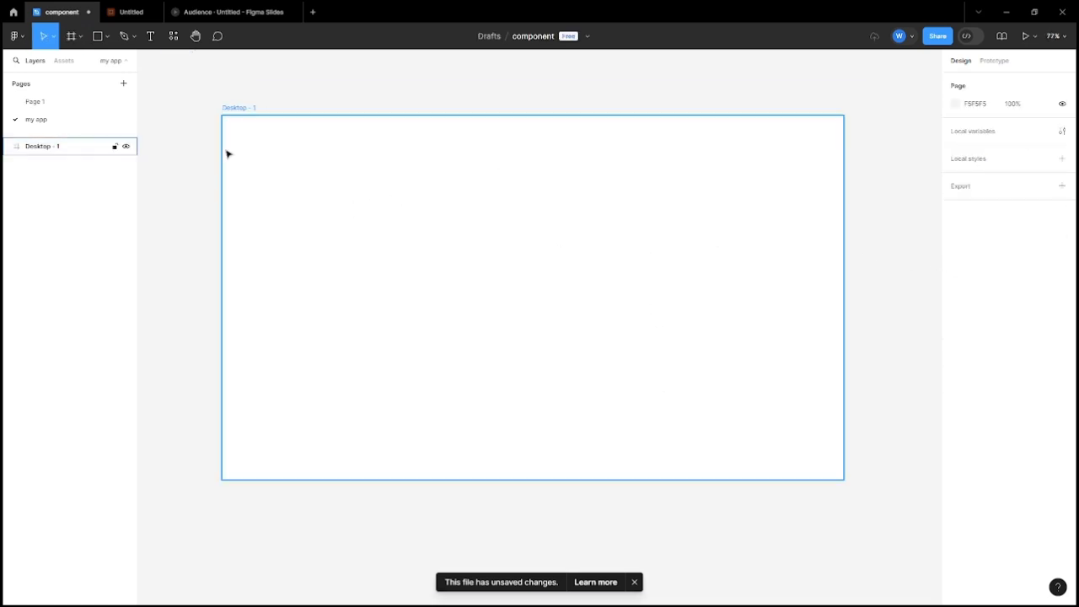
Go back to Page 1 and select the primary component in the button row.
click(64, 61)
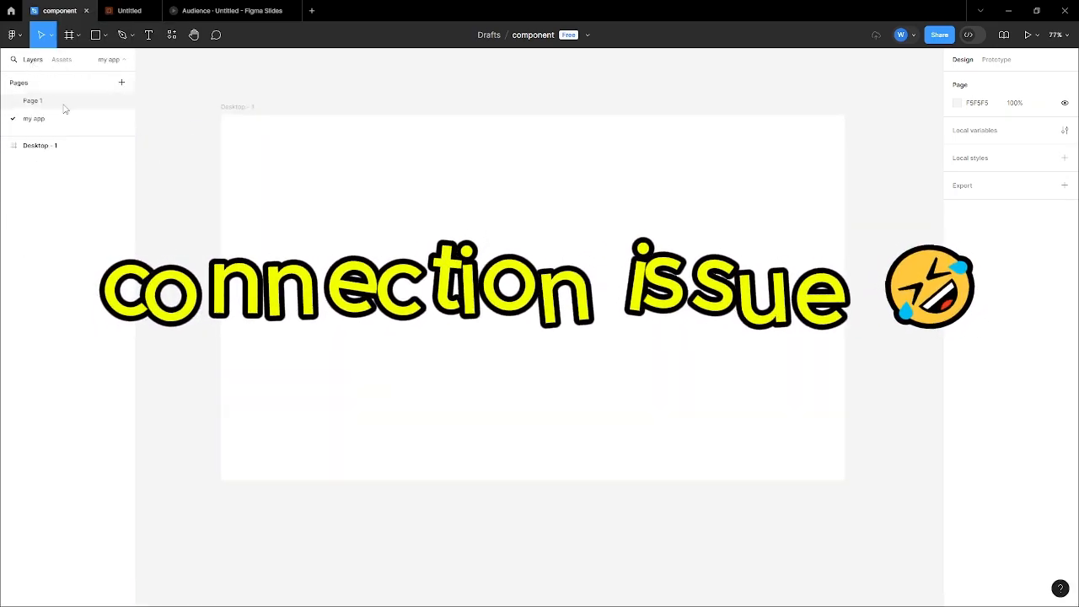
click(63, 104)
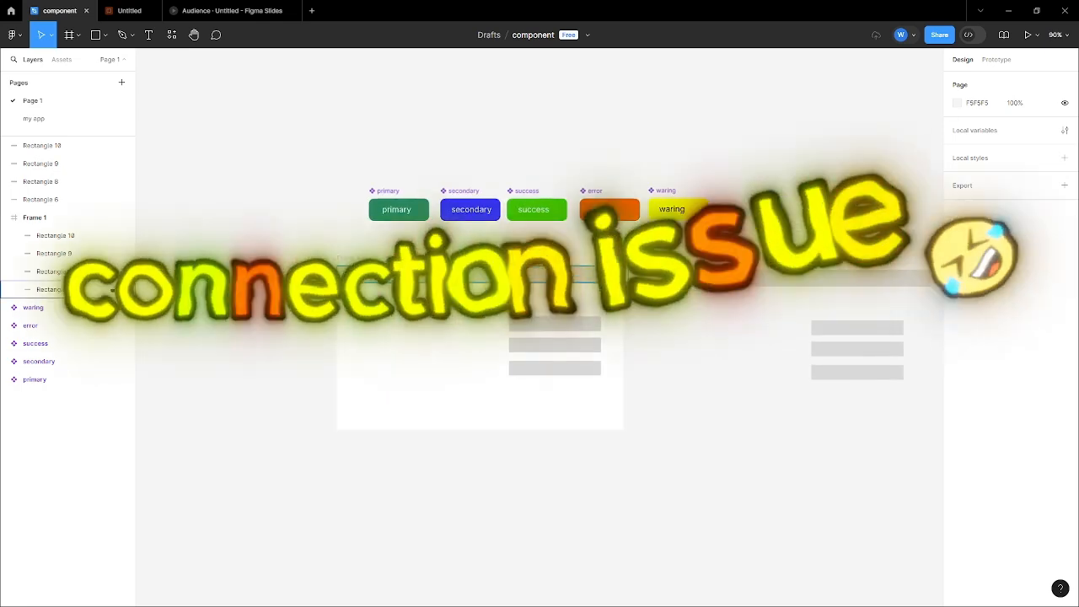
scroll(405, 264, up, 3)
click(423, 172)
click(423, 172)
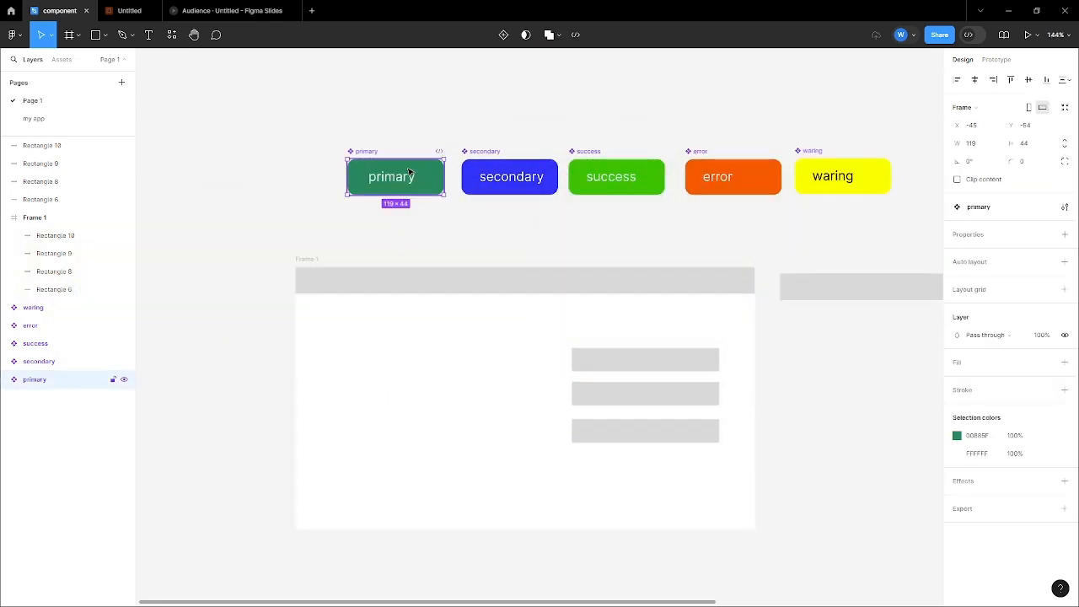
Place a copy of the primary component in the upper-left area of Frame 1.
click(317, 152)
click(368, 170)
drag(367, 170, 385, 356)
scroll(354, 323, up, 2)
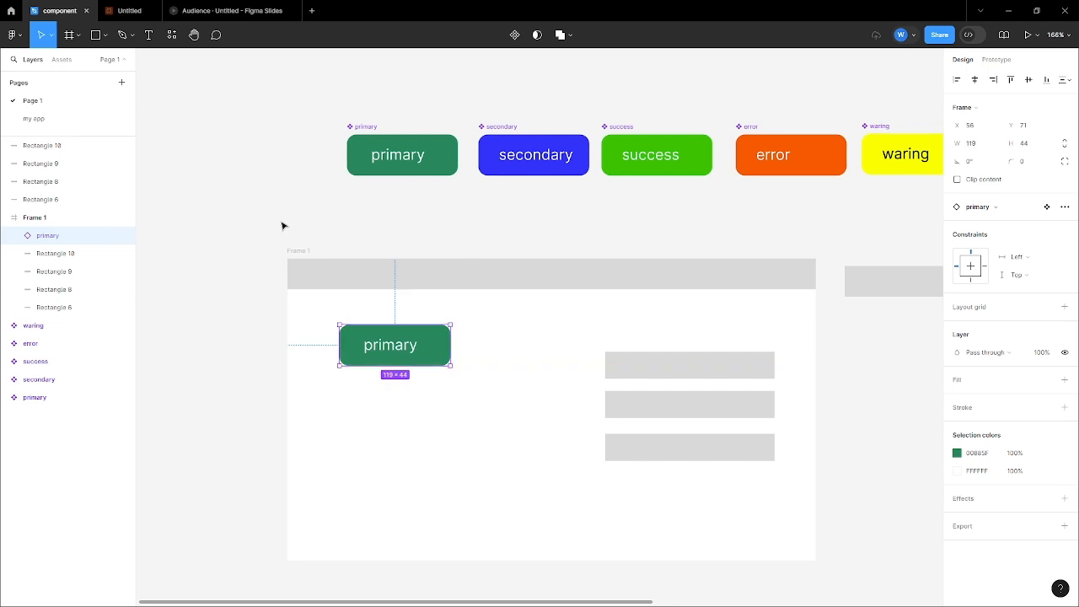
Try the darker green 1B7359 on the primary main component, undo the colour change, and deselect it.
scroll(407, 329, up, 3)
click(458, 102)
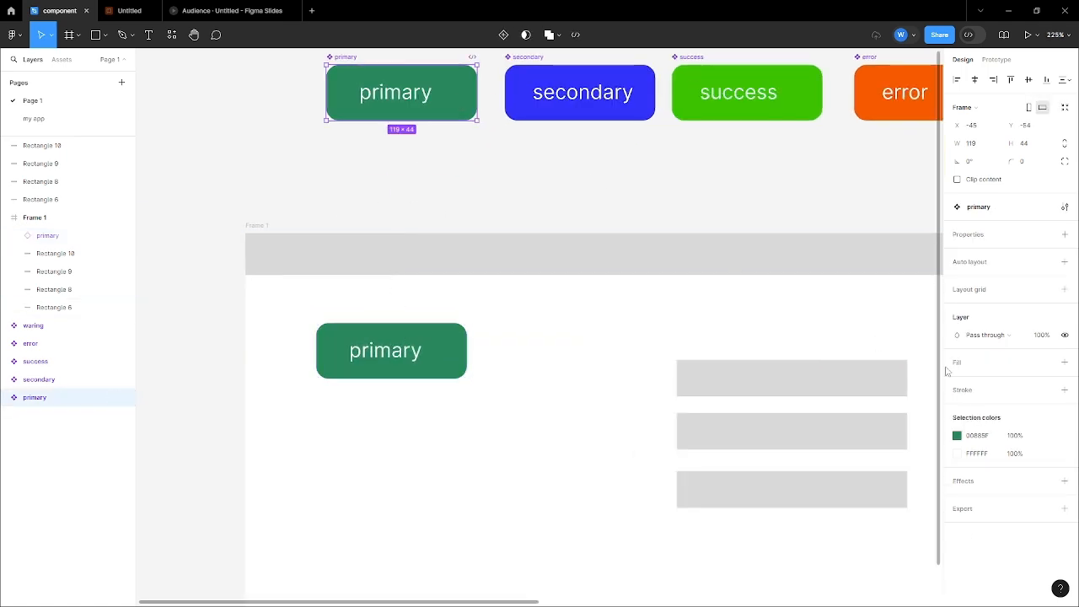
click(956, 436)
mouse_move(895, 384)
mouse_down()
mouse_move(901, 340)
mouse_move(911, 391)
mouse_up()
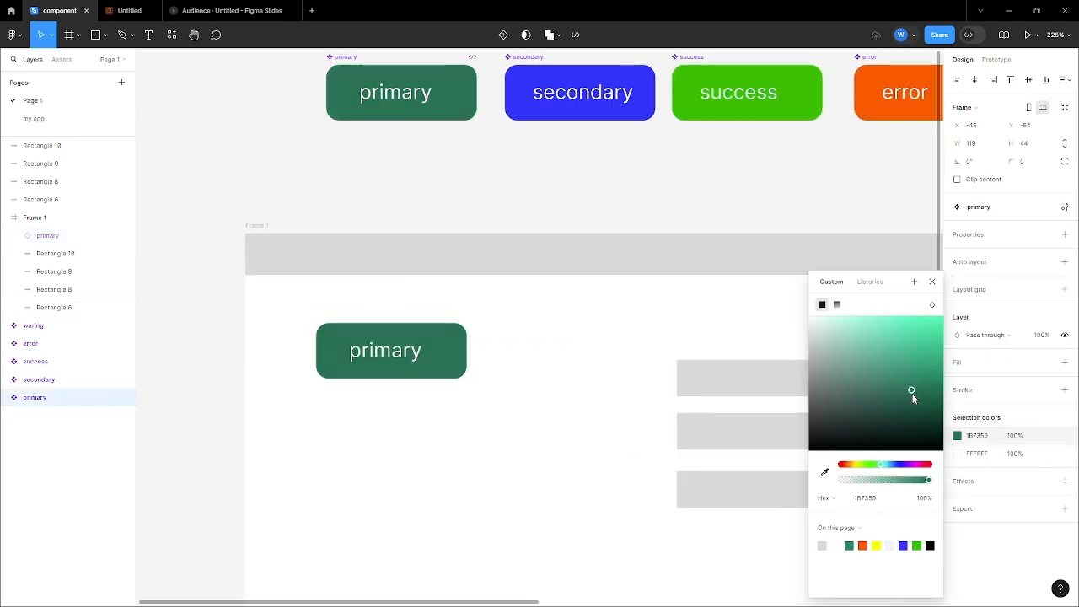
key(ctrl+z)
click(411, 176)
scroll(412, 176, down, 4)
scroll(460, 233, up, 1)
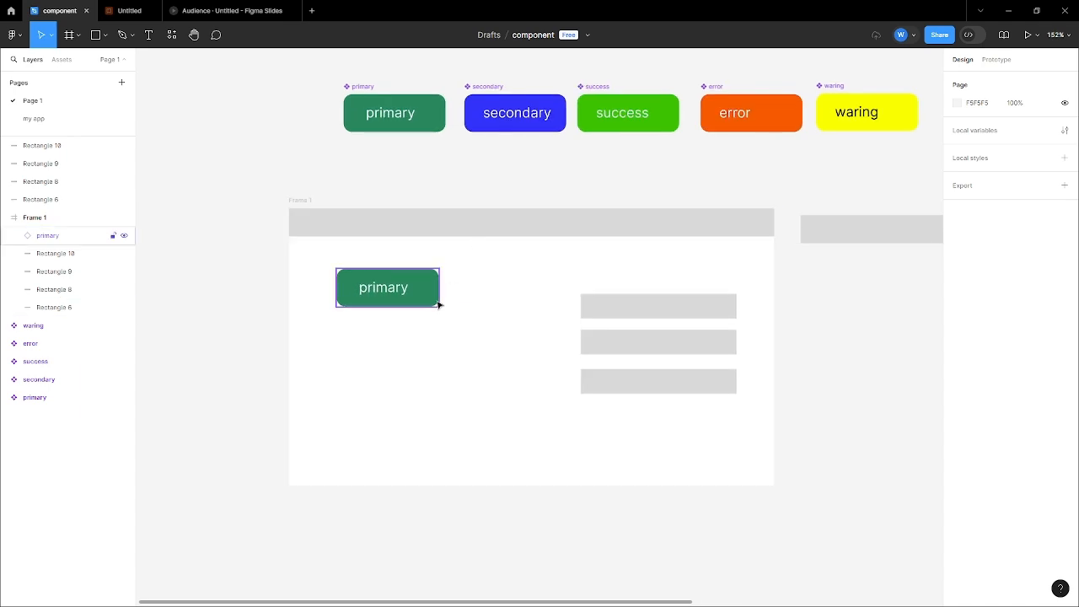
Delete the primary instance from Frame 1 and briefly check the file's assets.
click(439, 305)
key(Delete)
click(63, 60)
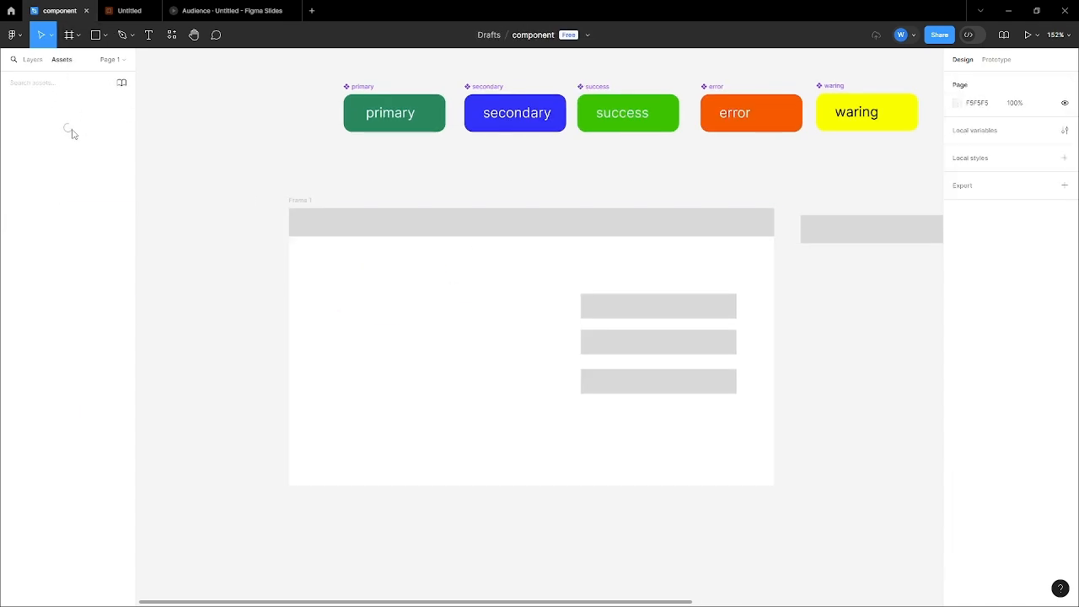
click(32, 59)
Place a copy of the primary component below the three grey bars in Frame 1.
click(424, 112)
drag(430, 112, 451, 264)
scroll(464, 177, down, 2)
scroll(539, 290, up, 3)
drag(413, 230, 679, 415)
Check the file's assets for the available components.
click(58, 64)
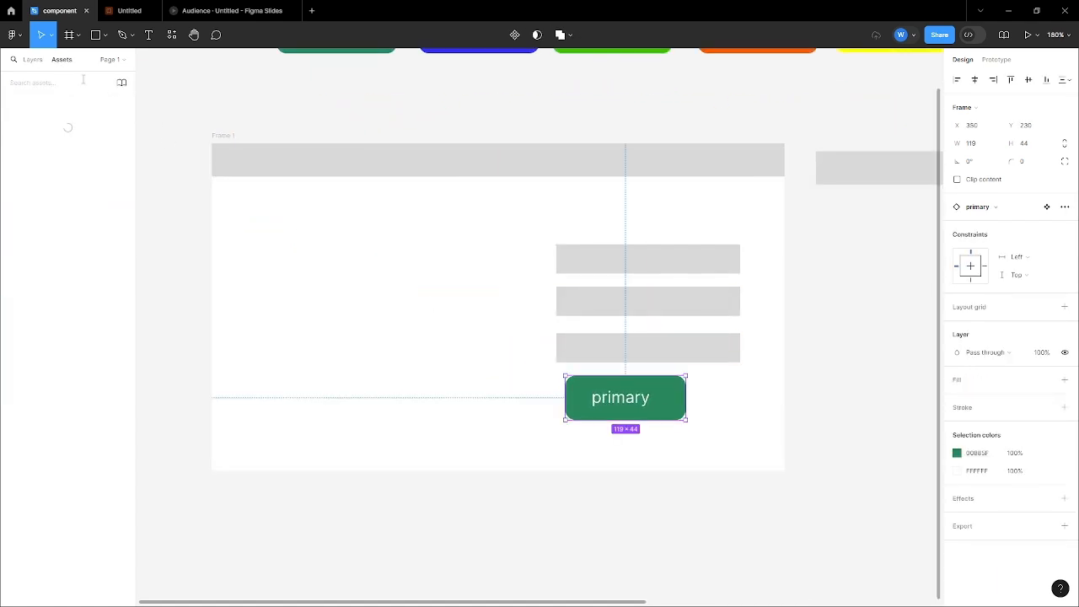
click(36, 62)
click(61, 60)
Widen the primary instance in Frame 1 to roughly match the grey bars above it and deselect it.
scroll(585, 258, down, 2)
scroll(545, 321, up, 3)
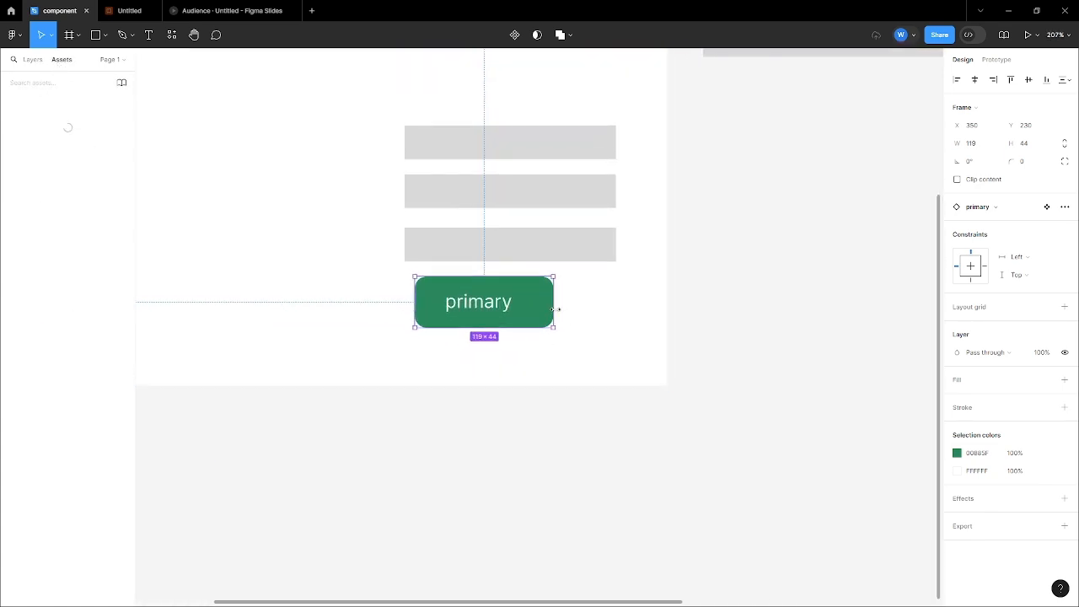
drag(557, 310, 609, 308)
scroll(641, 317, down, 3)
click(637, 299)
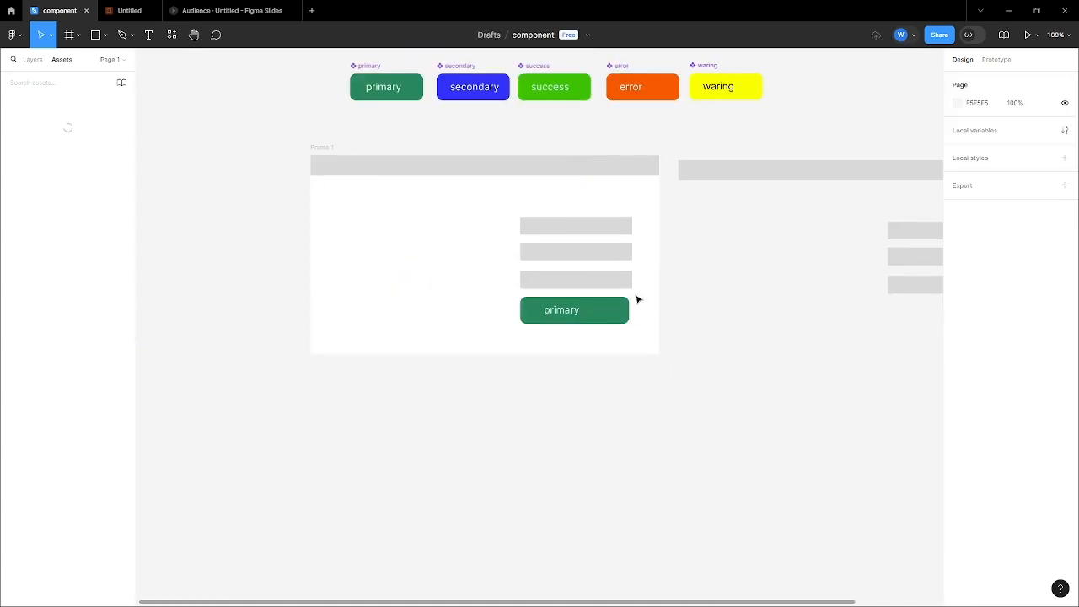
Change the primary main component's green to the lighter shade 37AA88 and deselect it.
scroll(590, 261, up, 1)
click(413, 110)
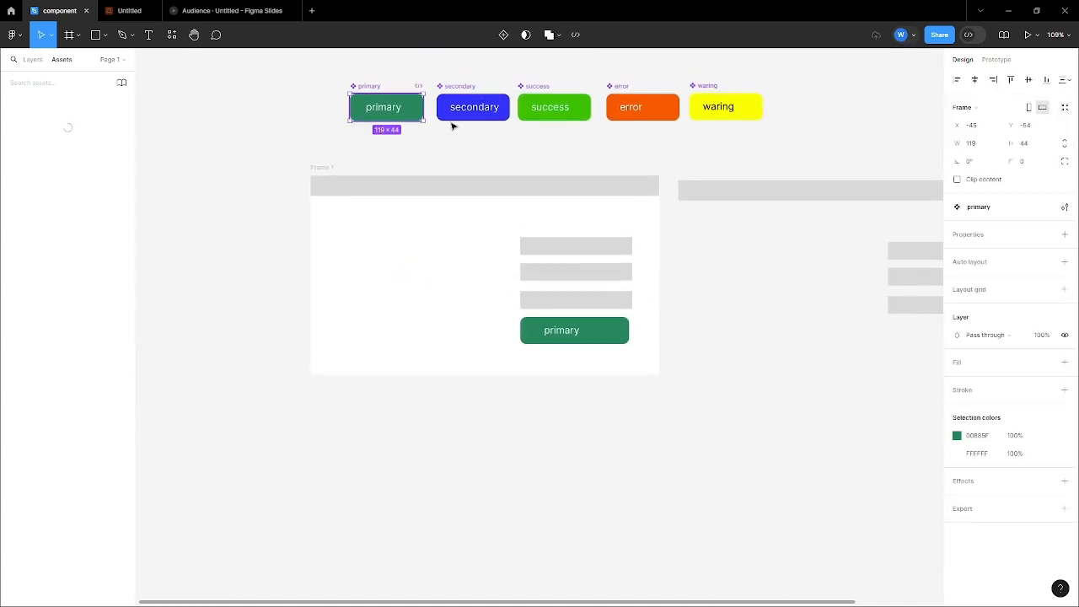
click(958, 436)
mouse_move(900, 362)
mouse_down()
mouse_move(899, 331)
mouse_move(900, 363)
mouse_up()
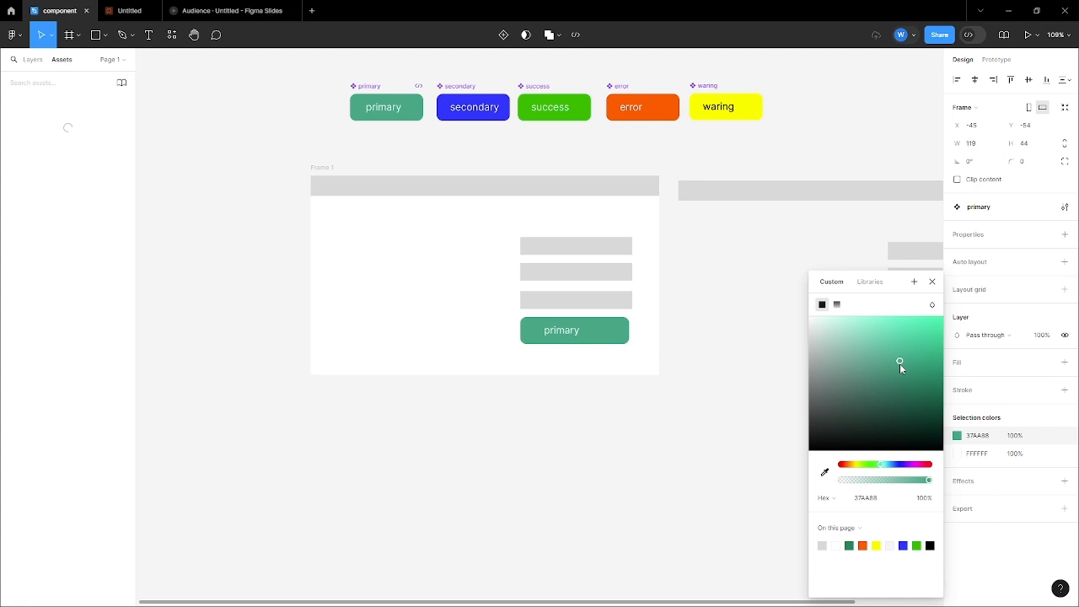
click(780, 316)
Duplicate the primary instance to the empty left area of Frame 1 and delete the duplicate.
scroll(439, 261, down, 2)
scroll(464, 282, up, 2)
click(573, 311)
alt+drag(574, 312, 393, 321)
key(Delete)
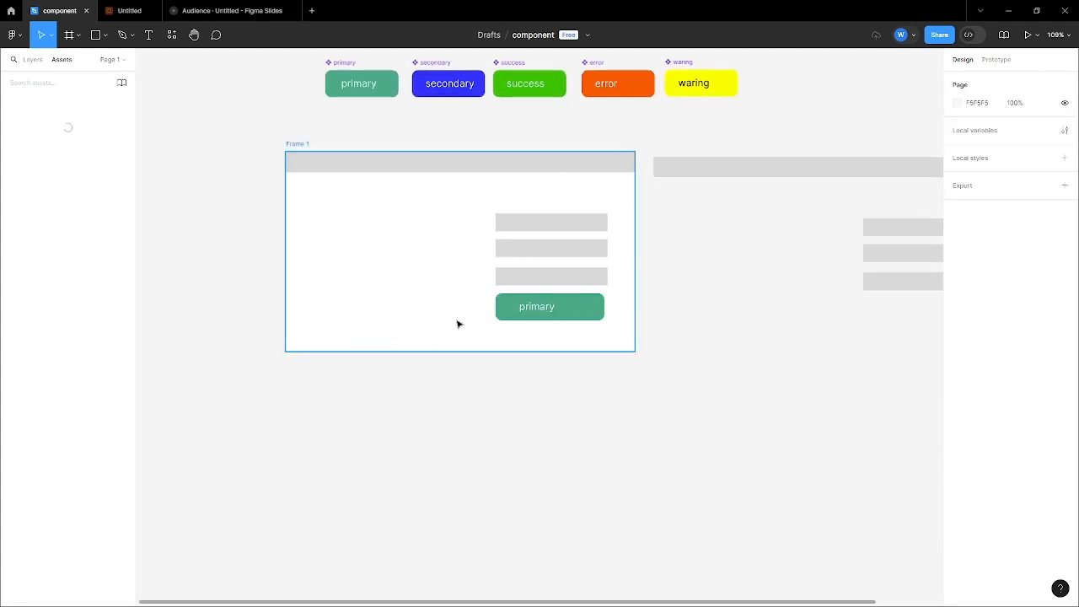
Compare the primary instance in Frame 1 with its main component and select the main component.
scroll(578, 284, down, 2)
scroll(537, 290, up, 3)
click(505, 341)
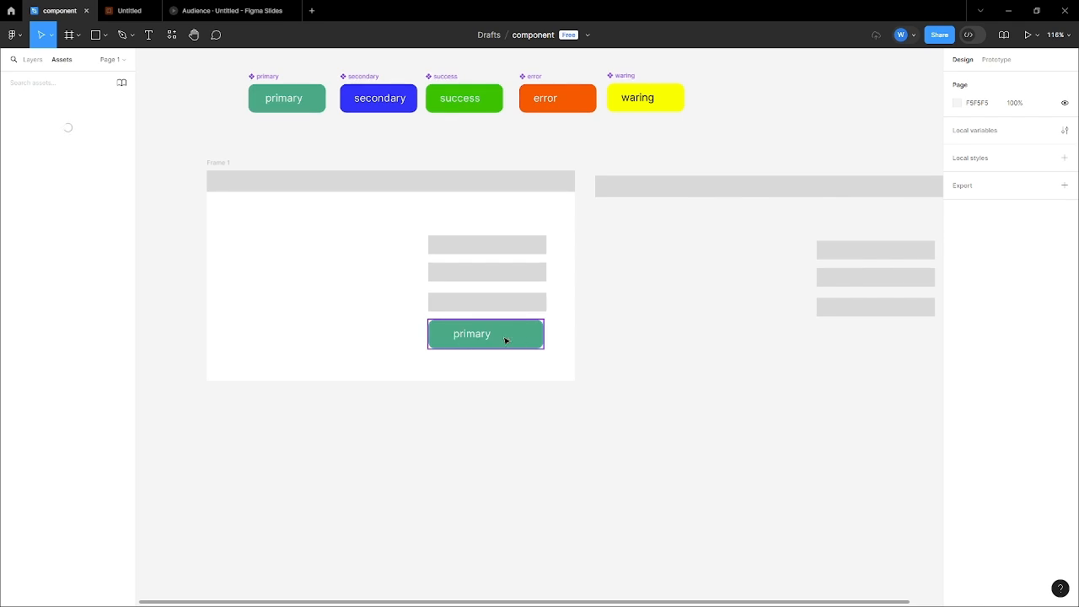
scroll(477, 340, up, 2)
scroll(508, 335, down, 3)
click(335, 143)
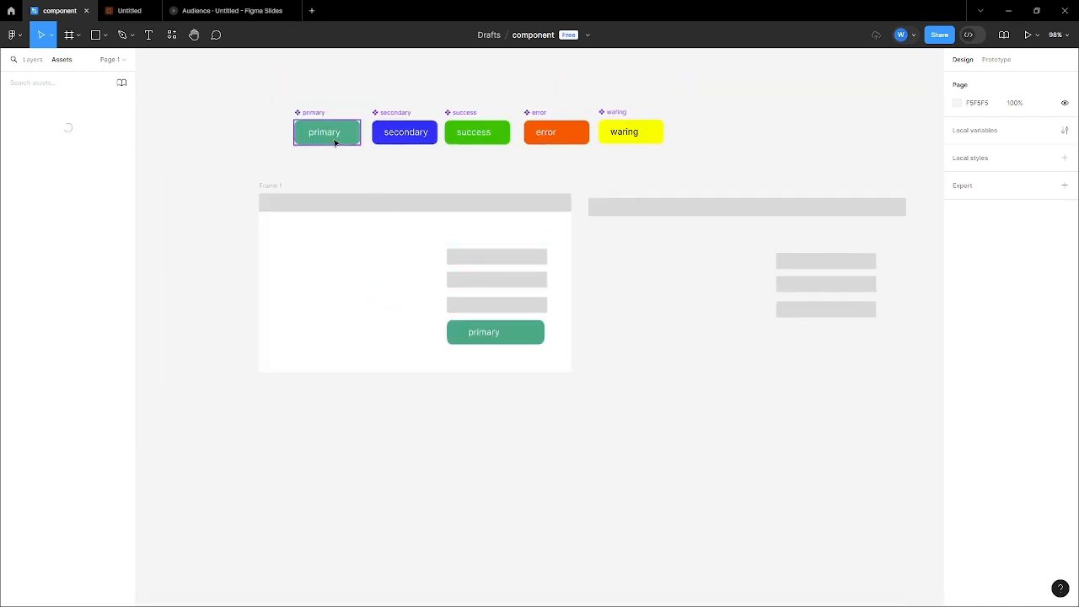
click(338, 131)
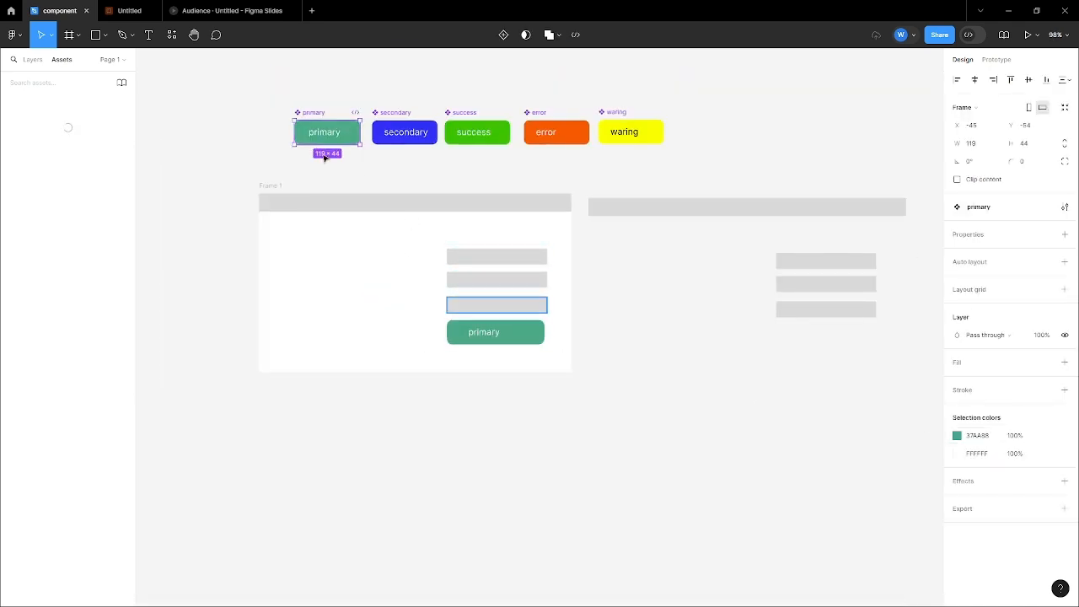
Show the layer list and place an instance of the success component beneath the header bar of the second mock layout.
click(32, 59)
scroll(526, 236, down, 3)
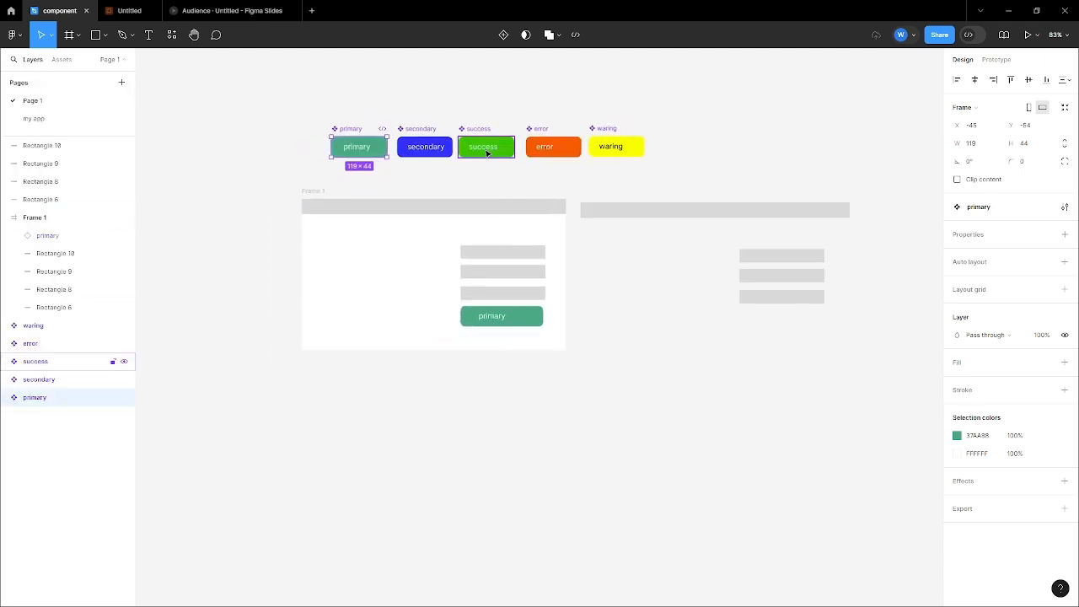
drag(487, 147, 636, 256)
scroll(638, 256, up, 3)
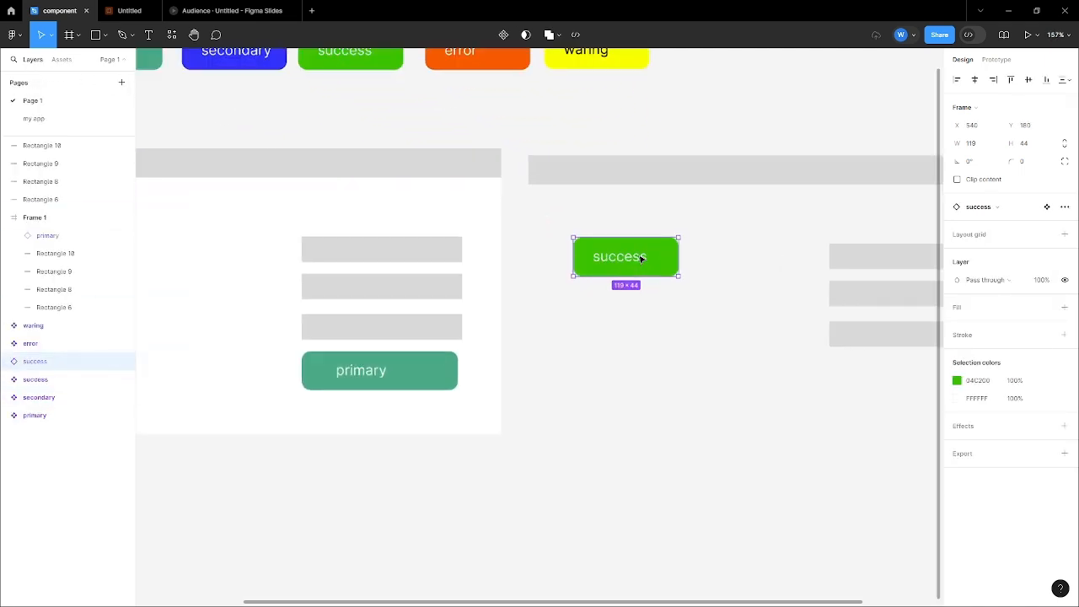
scroll(640, 255, down, 2)
scroll(525, 250, down, 2)
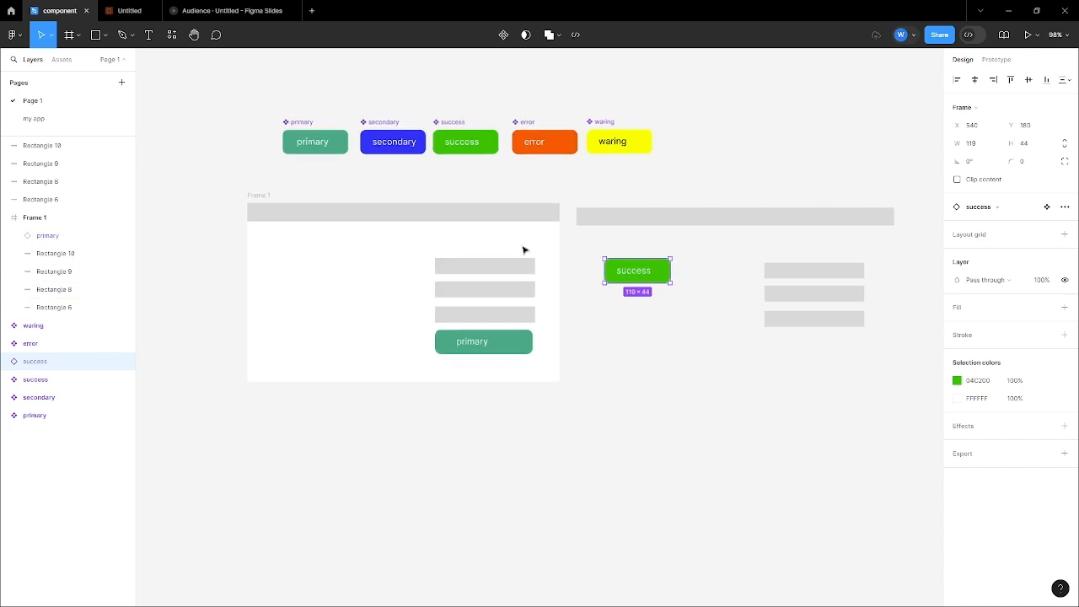
scroll(354, 142, up, 4)
click(357, 143)
drag(361, 142, 345, 142)
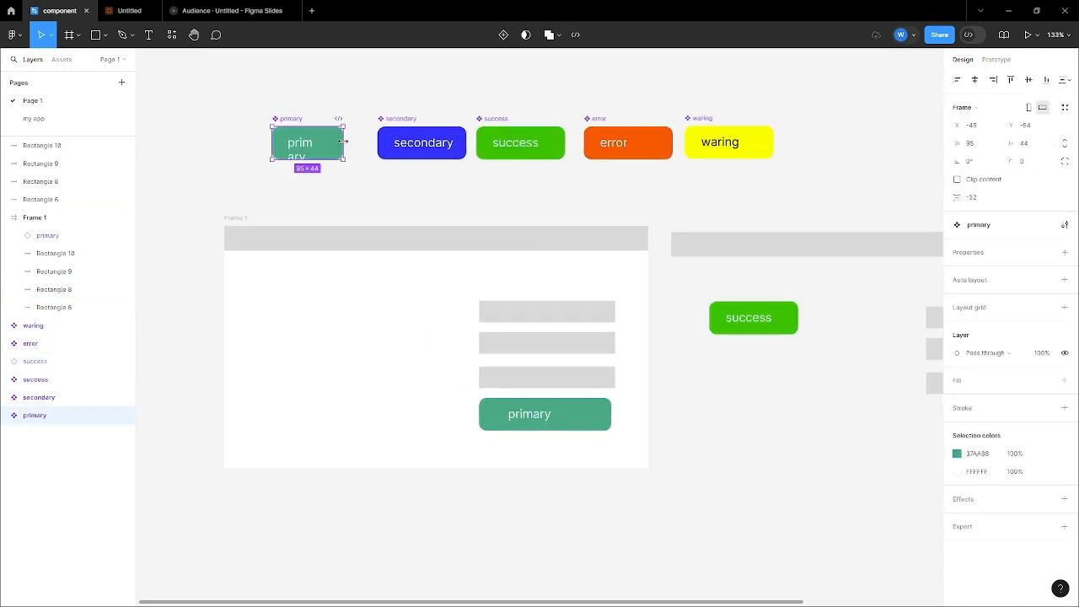
key(ctrl+z)
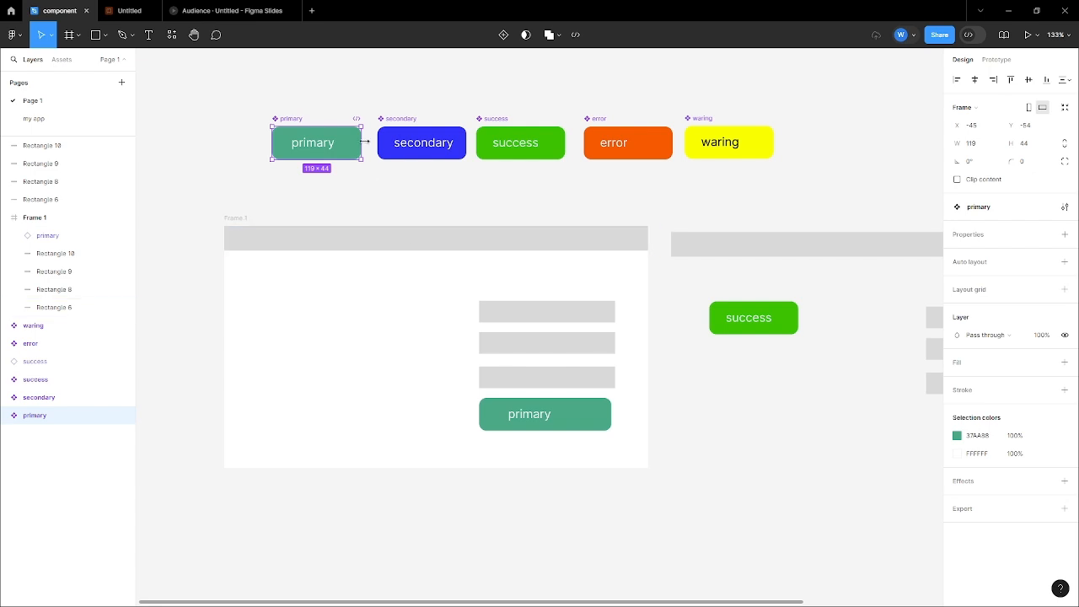
Narrow the primary main component to about 101 px and reset the size of its instance in Frame 1.
drag(362, 142, 352, 142)
click(593, 419)
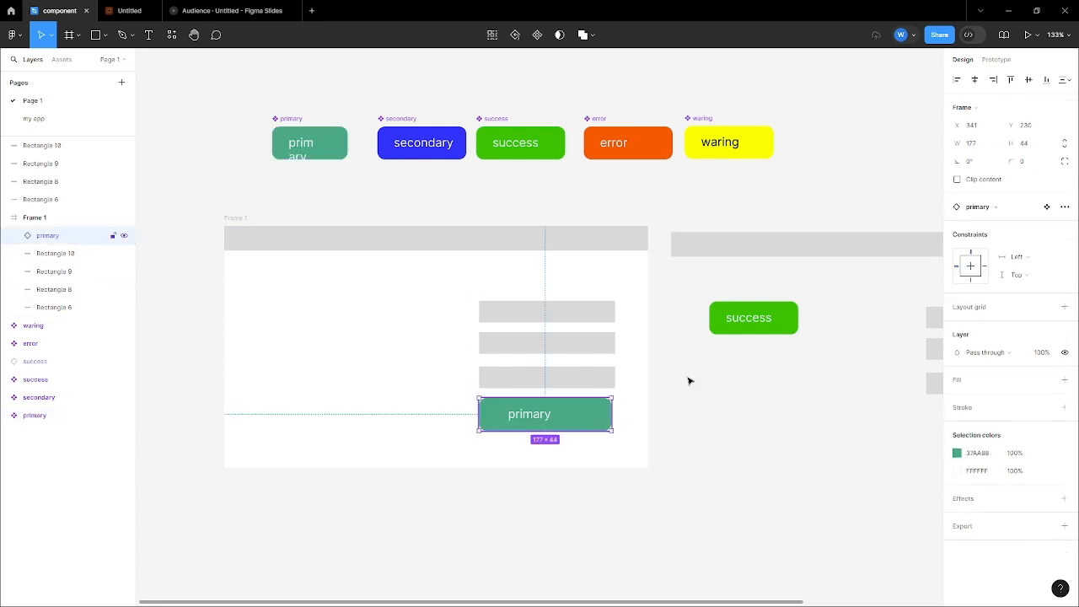
click(1065, 208)
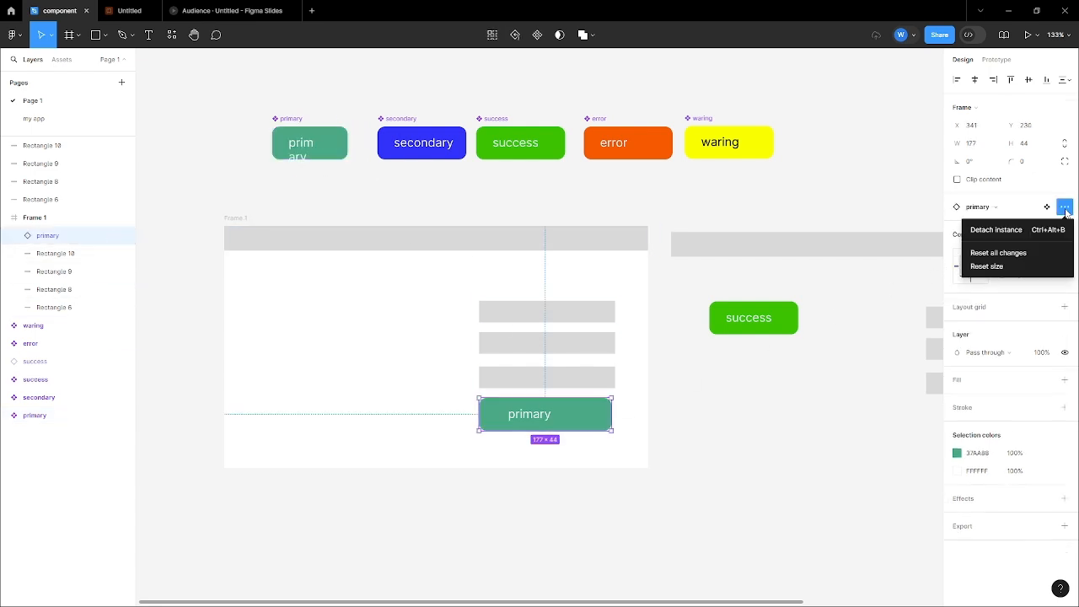
click(1018, 266)
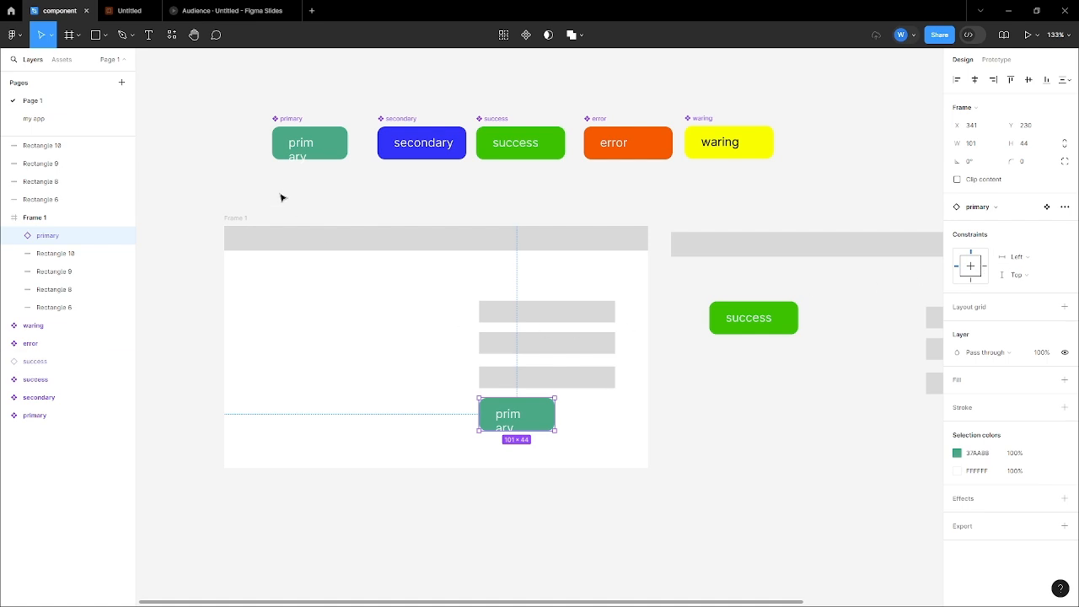
Widen the primary instance in Frame 1 to about 171 px and compare it with its main component.
click(320, 150)
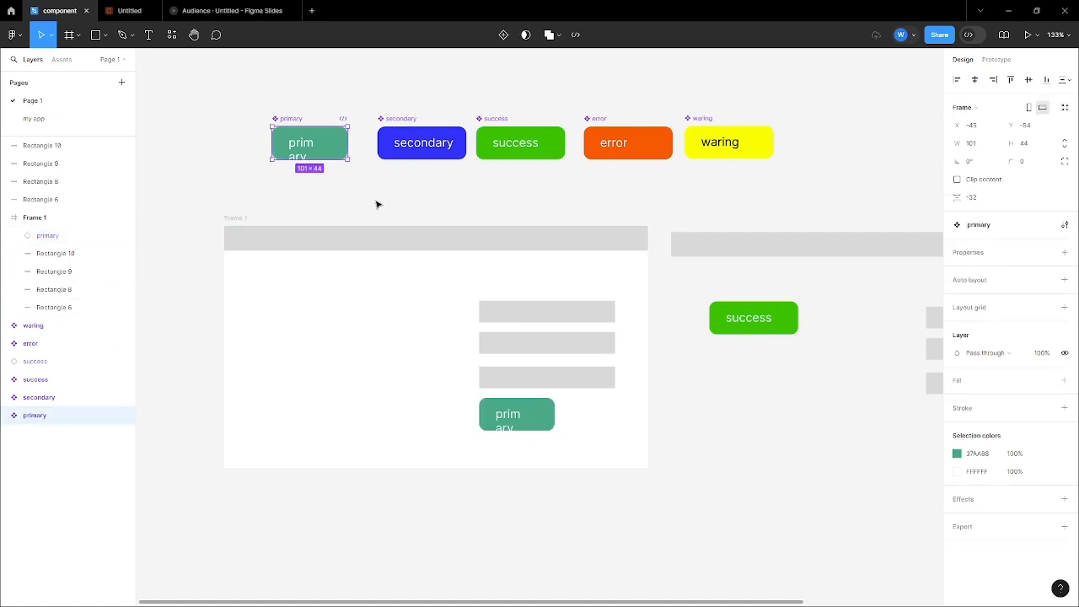
click(506, 414)
drag(553, 411, 607, 413)
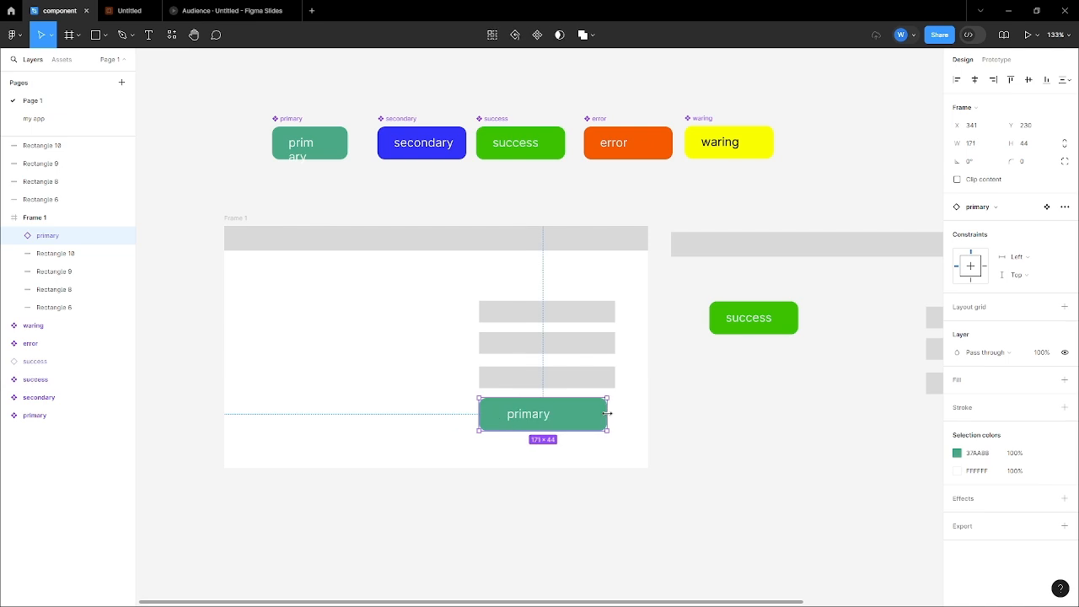
click(361, 177)
click(342, 149)
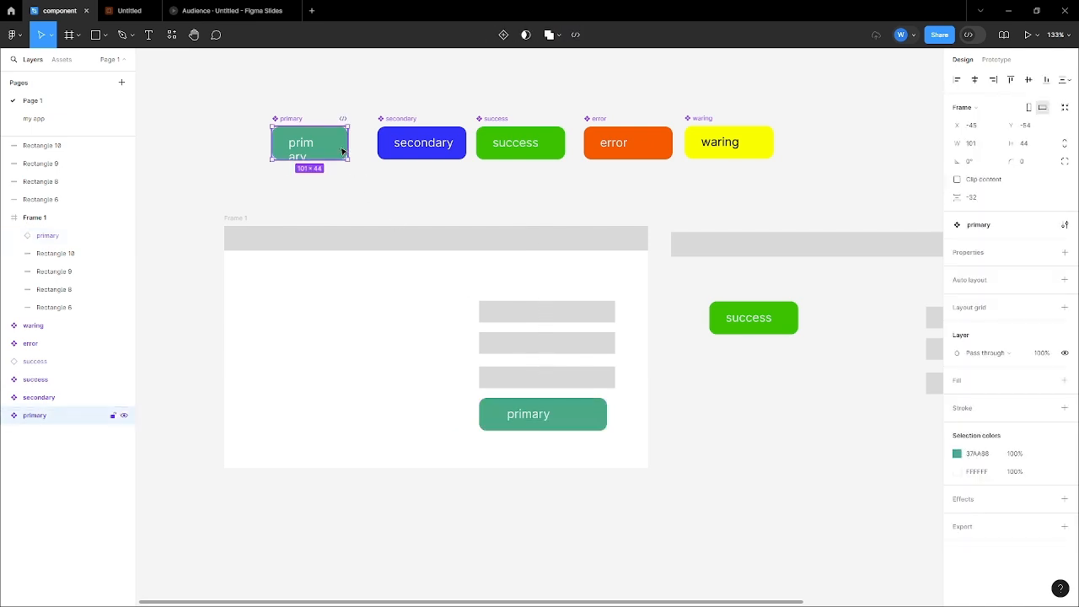
Reset the size of the primary instance in Frame 1 and widen the primary main component to about 125 px.
click(576, 414)
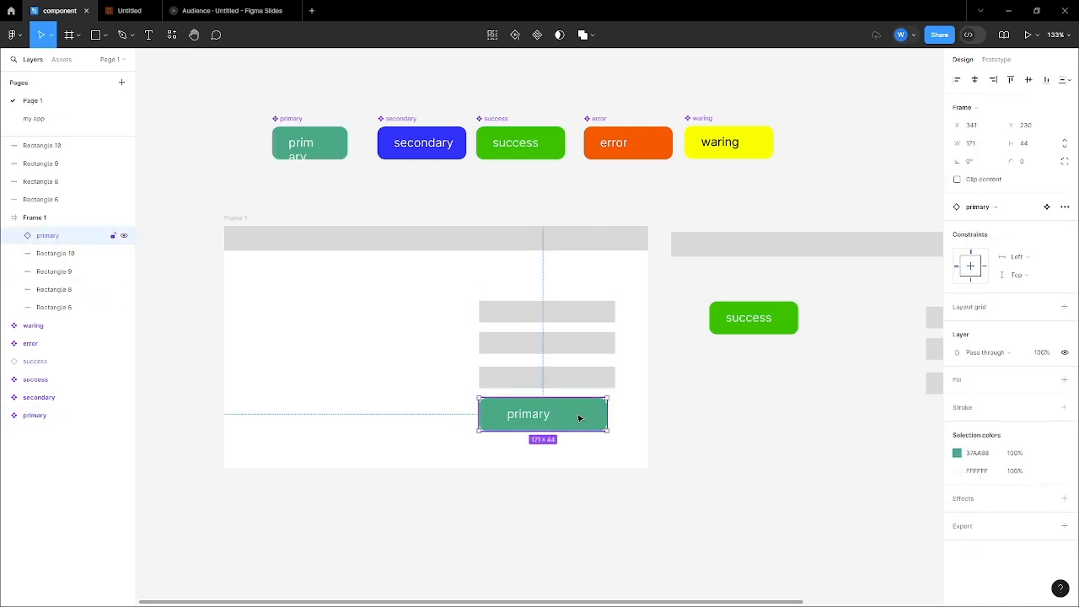
click(1065, 208)
click(1010, 270)
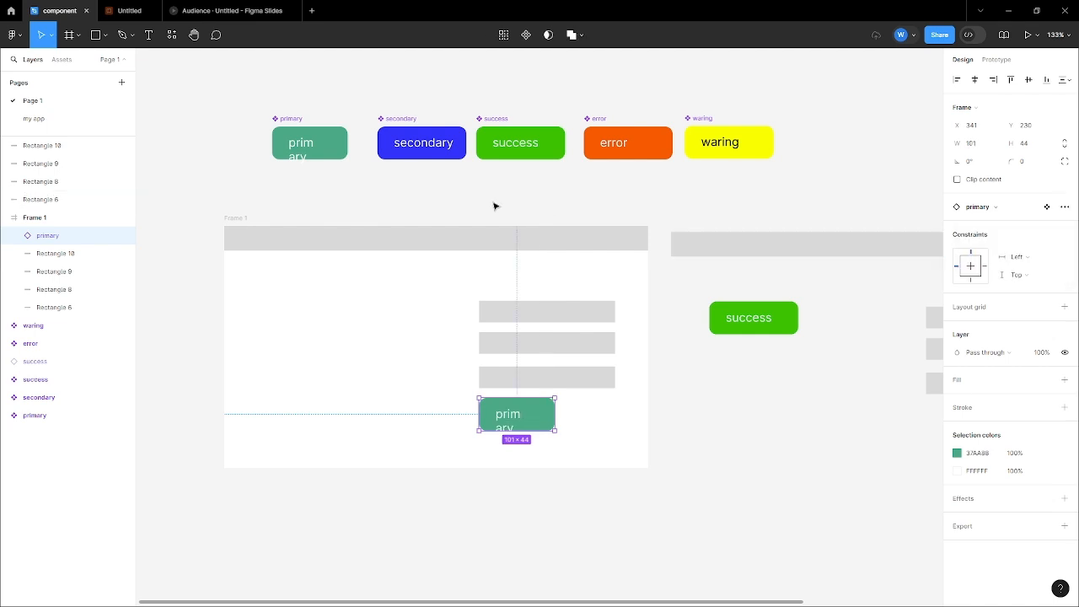
click(300, 127)
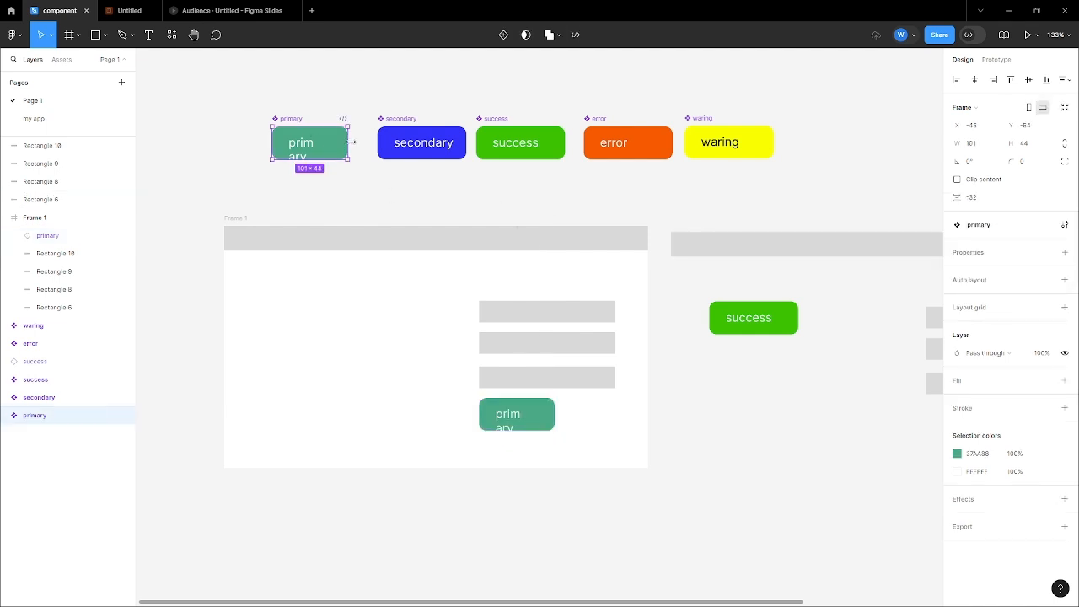
mouse_move(351, 142)
mouse_down()
mouse_move(384, 143)
mouse_move(366, 144)
mouse_up()
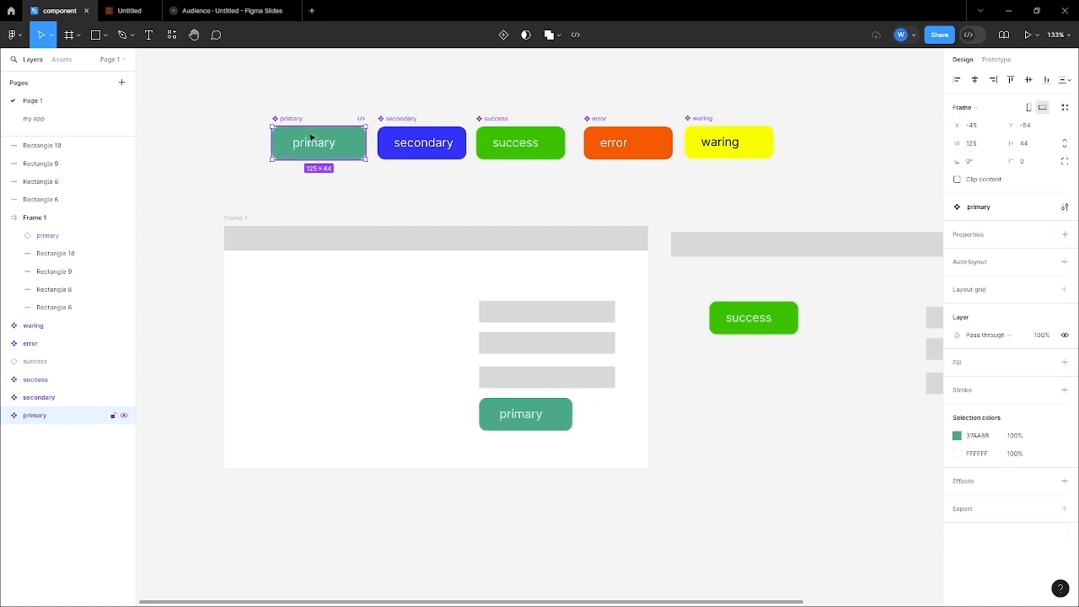
Reduce the corner radius of the rectangle inside the primary main component, shift it down 1 px and deselect it.
scroll(311, 137, up, 3)
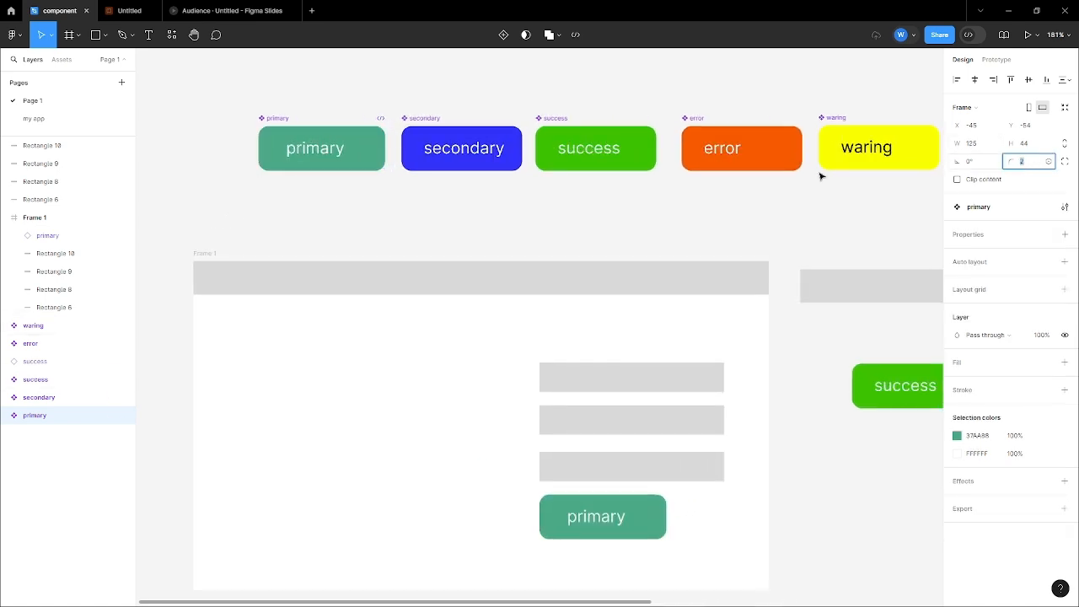
double_click(366, 146)
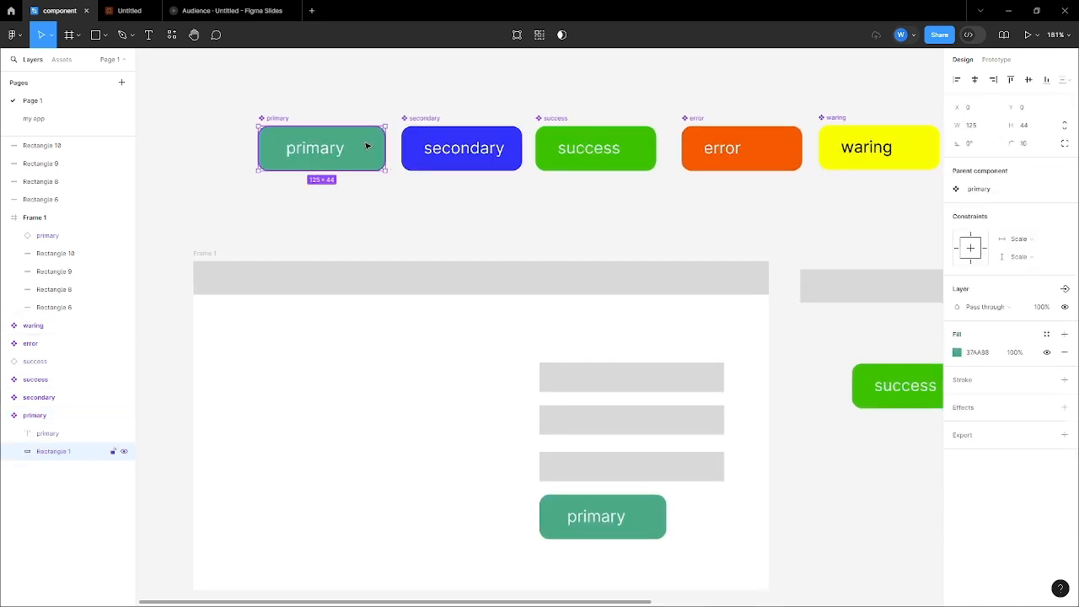
key(Down)
click(1024, 147)
key(Down)
key(Down)
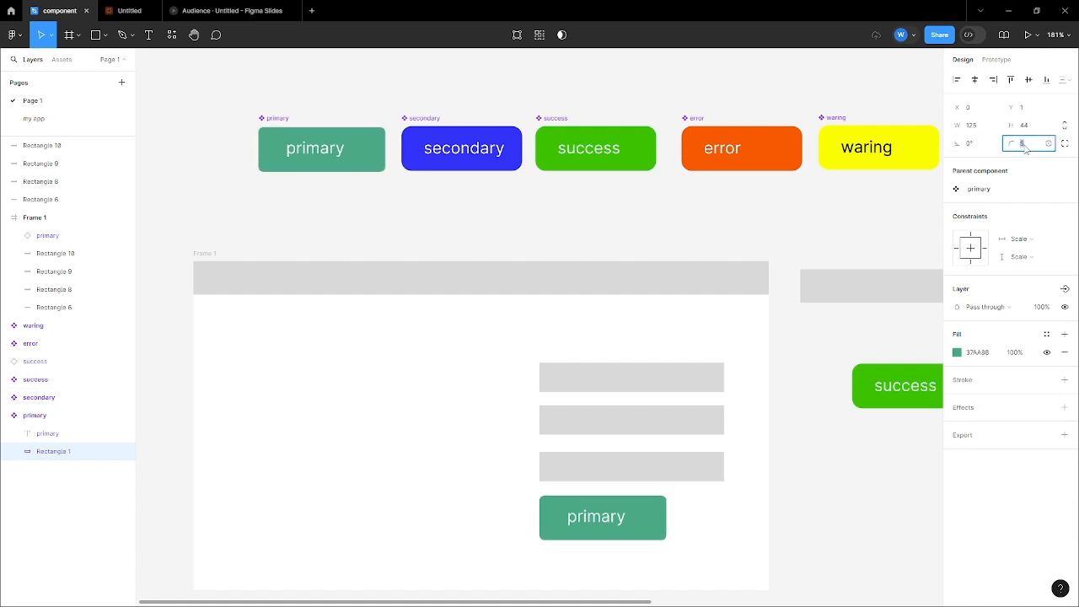
click(359, 211)
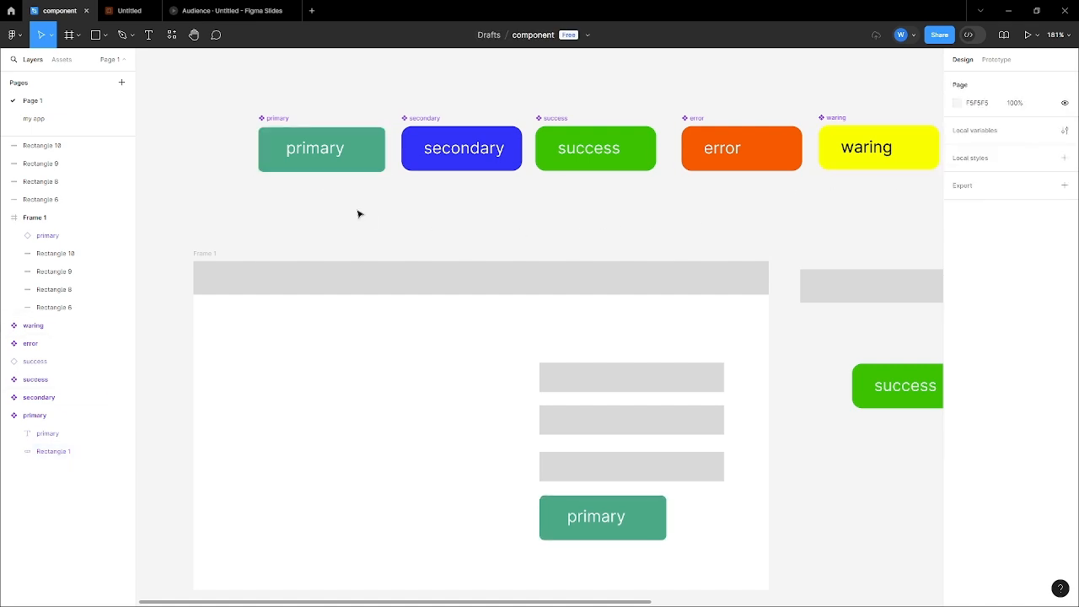
Look over the row of five main components and compare them with the instances in the two mock layouts.
scroll(359, 212, down, 3)
click(303, 150)
drag(261, 120, 703, 223)
click(228, 122)
drag(223, 108, 694, 222)
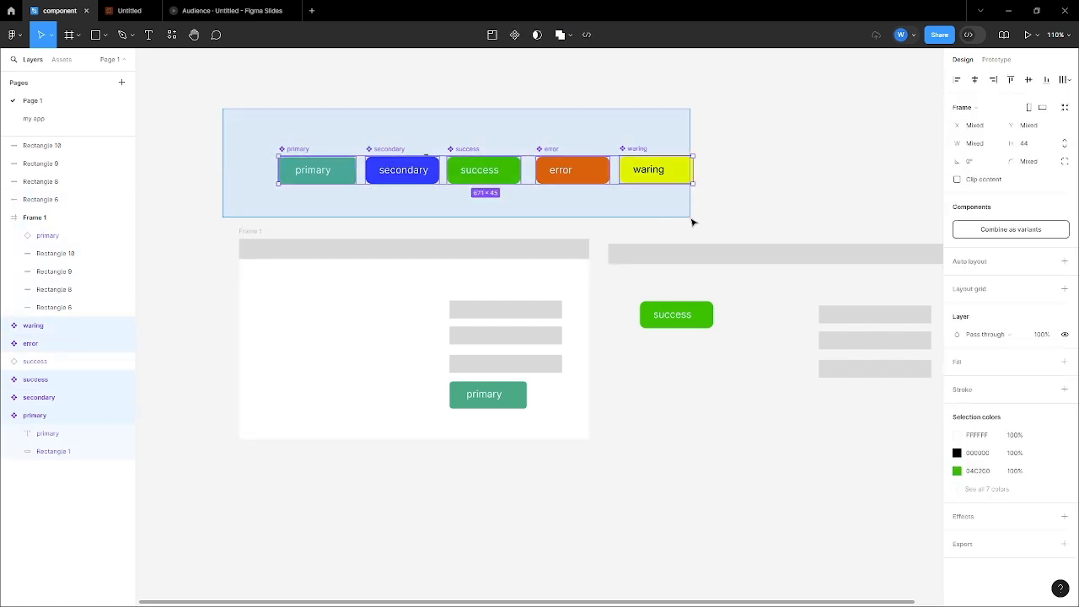
click(720, 214)
scroll(505, 251, down, 3)
scroll(430, 253, up, 3)
scroll(759, 244, down, 2)
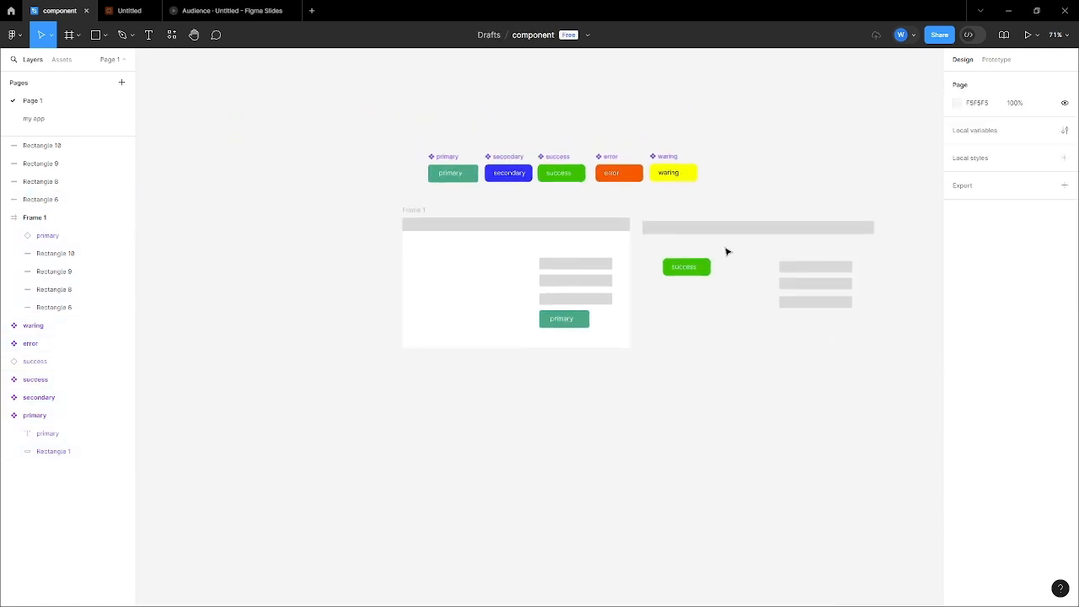
scroll(532, 225, up, 2)
drag(333, 172, 814, 455)
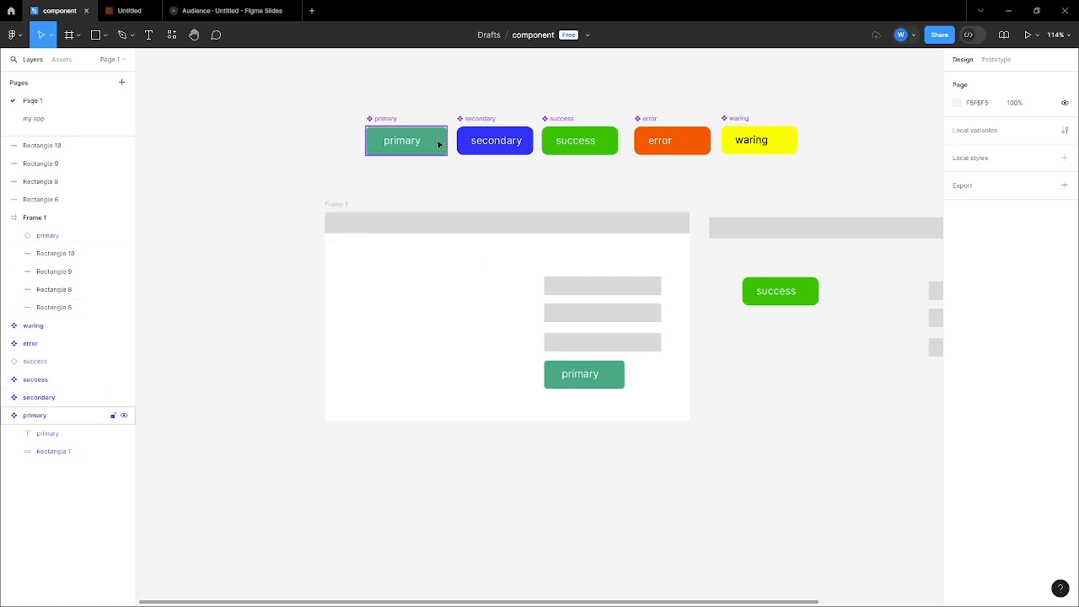
scroll(389, 269, down, 3)
scroll(524, 298, up, 2)
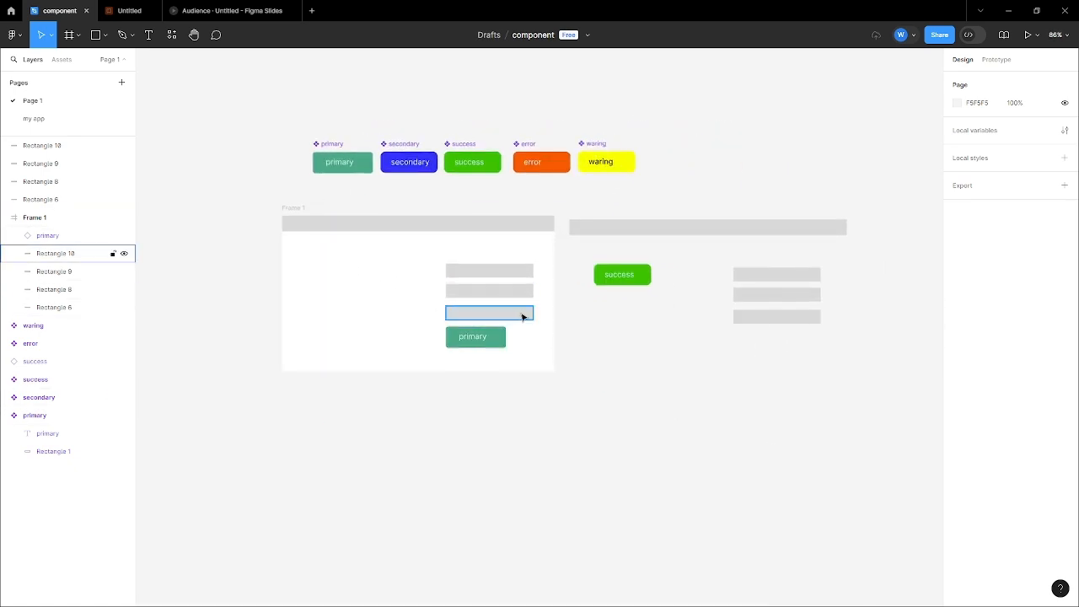
scroll(523, 316, down, 1)
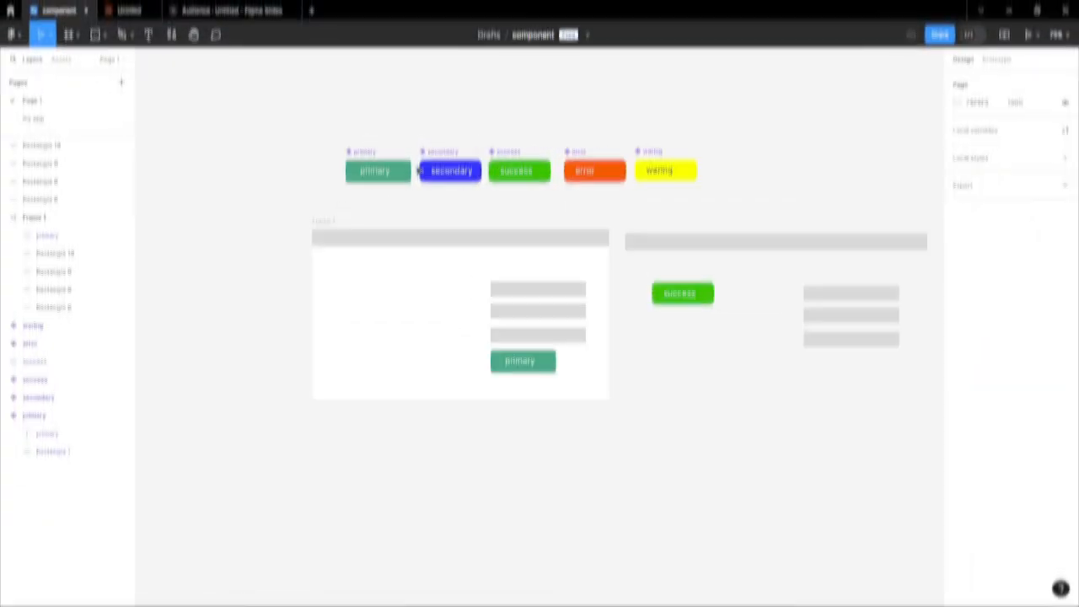
Narrow the primary main component to about 117 px, check its instance in Frame 1, and widen the main component to about 134 px.
scroll(393, 176, up, 5)
click(414, 179)
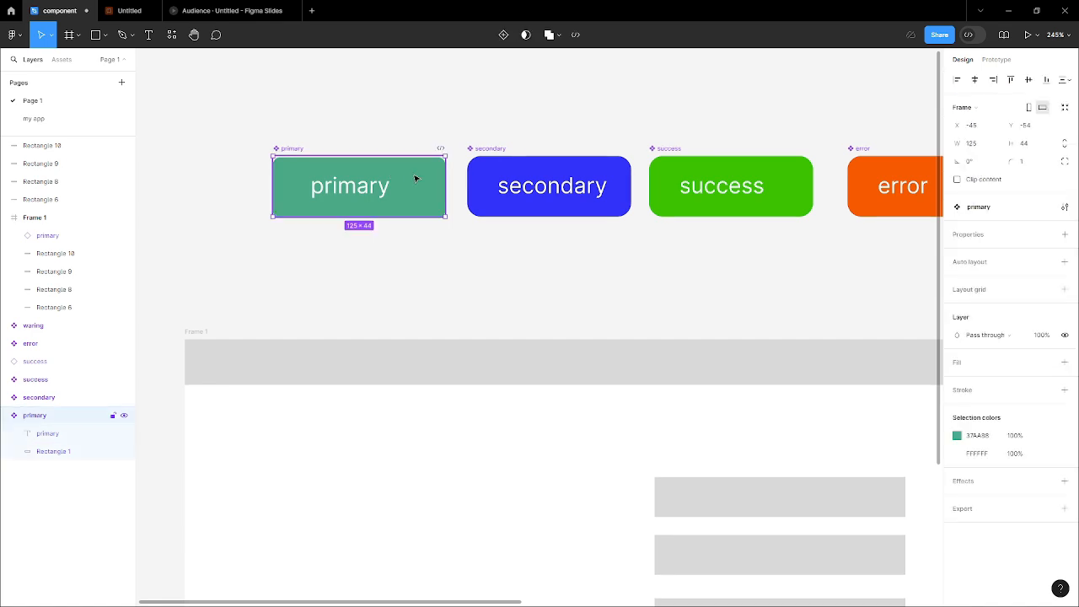
drag(444, 198, 436, 198)
scroll(436, 198, down, 3)
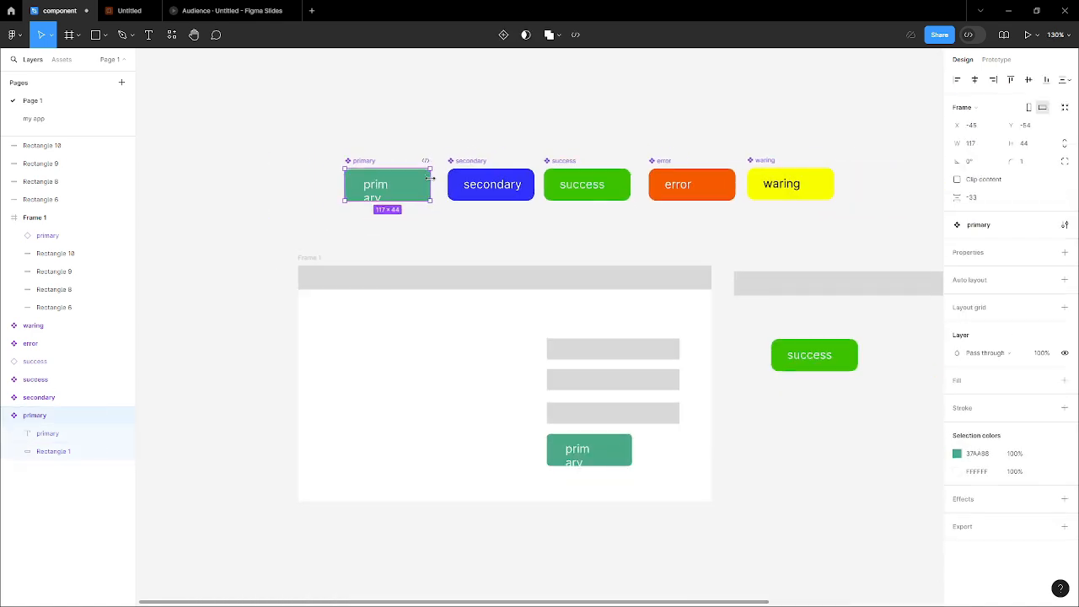
scroll(520, 295, up, 2)
click(662, 493)
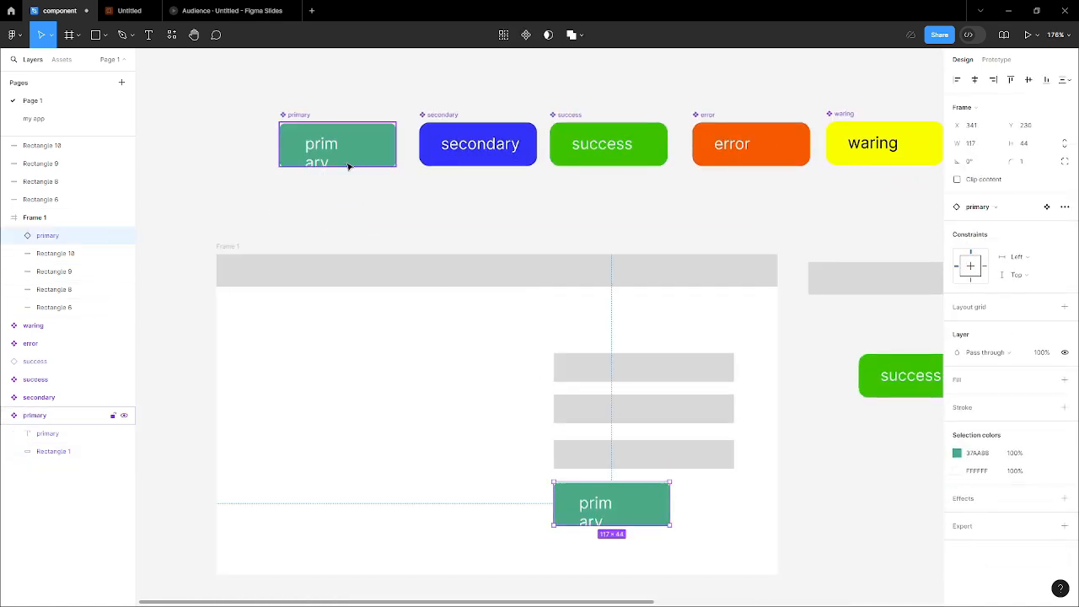
click(390, 149)
drag(404, 143, 421, 143)
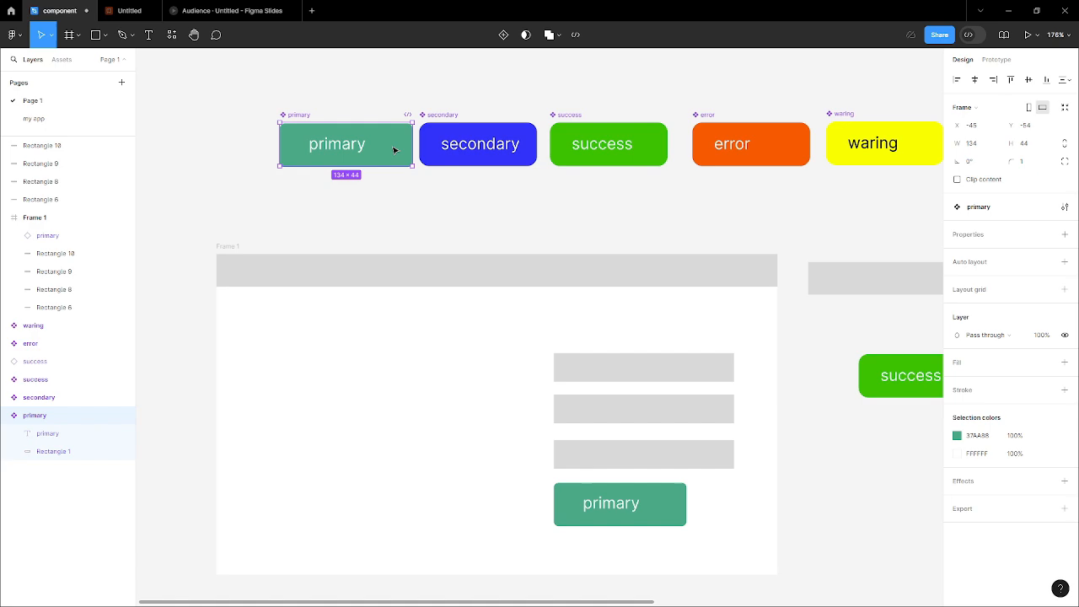
Read the next section of the Figma Slides presentation, on variants and nested components, and return to the component file.
click(184, 6)
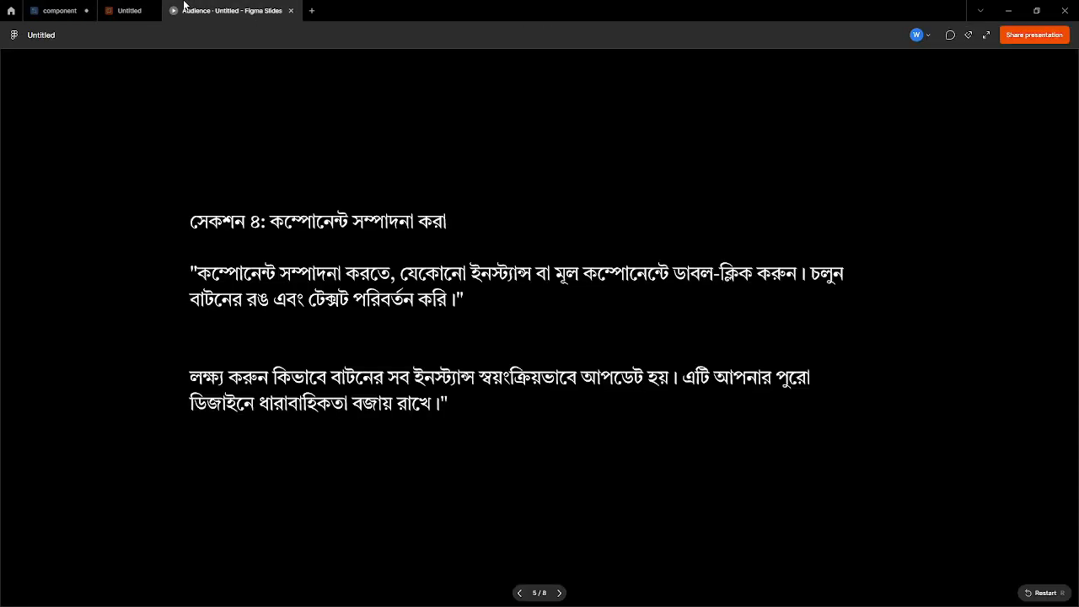
key(Right)
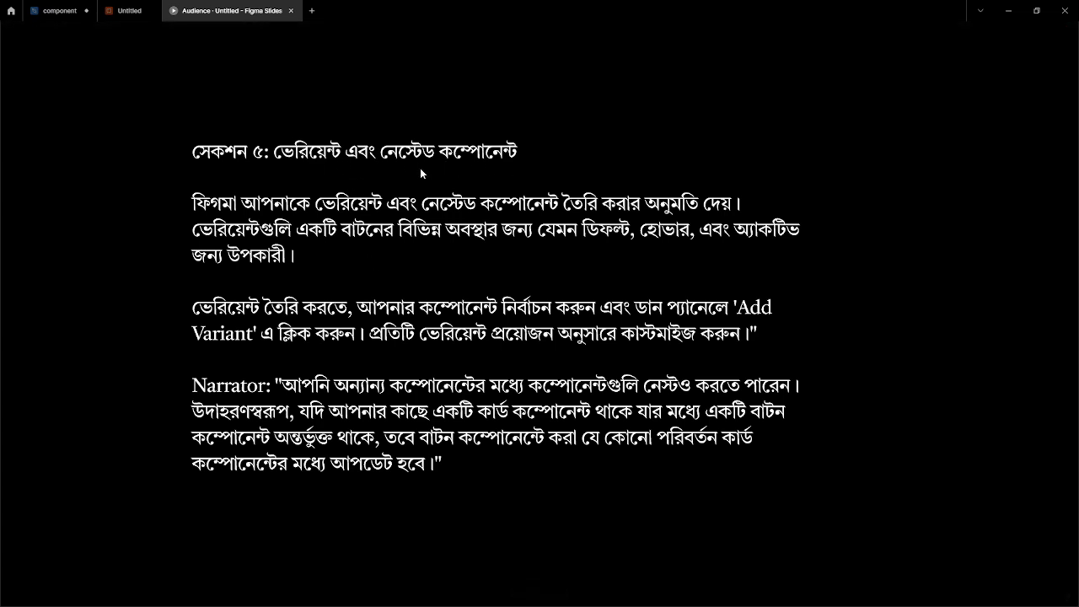
click(61, 11)
click(528, 211)
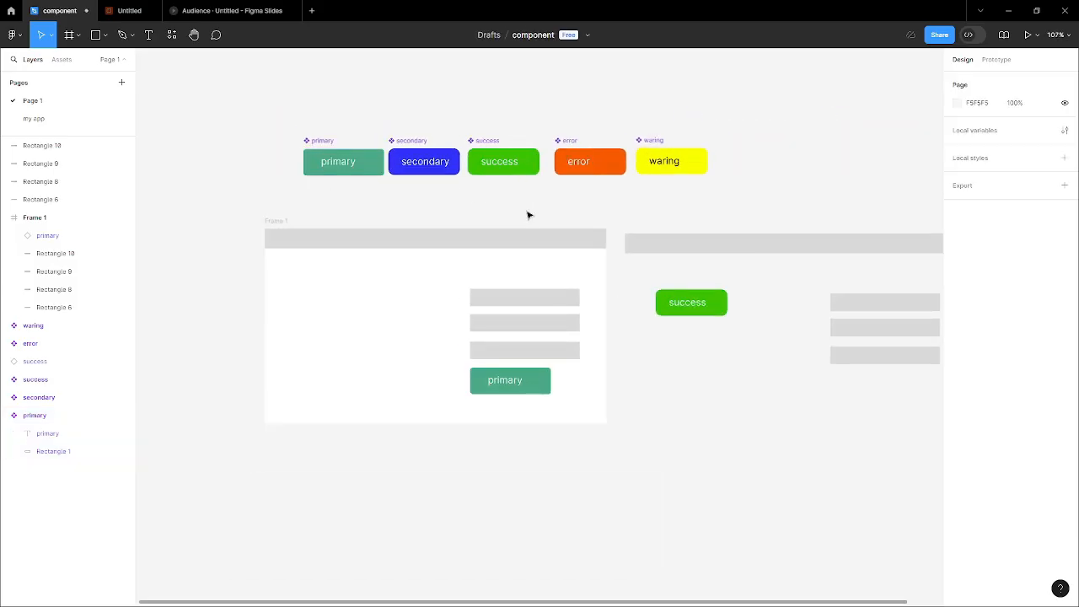
Spread out the main components by moving primary to about X -109, Y -68, secondary to X 70, Y -65, and success to X 228, Y -59.
scroll(529, 200, up, 5)
scroll(529, 200, down, 5)
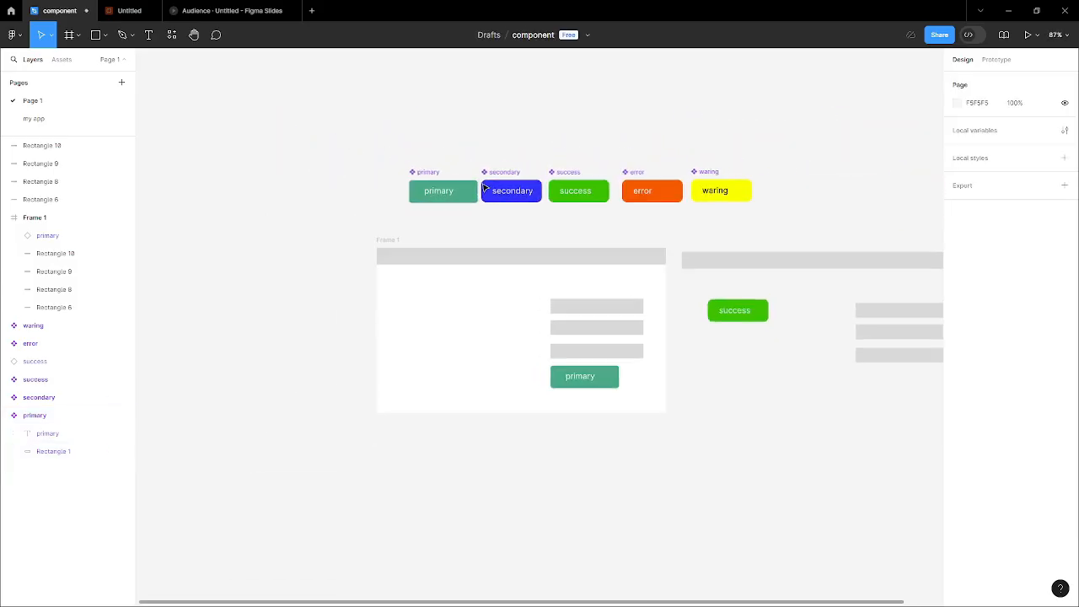
scroll(337, 169, up, 8)
click(366, 176)
drag(366, 176, 285, 160)
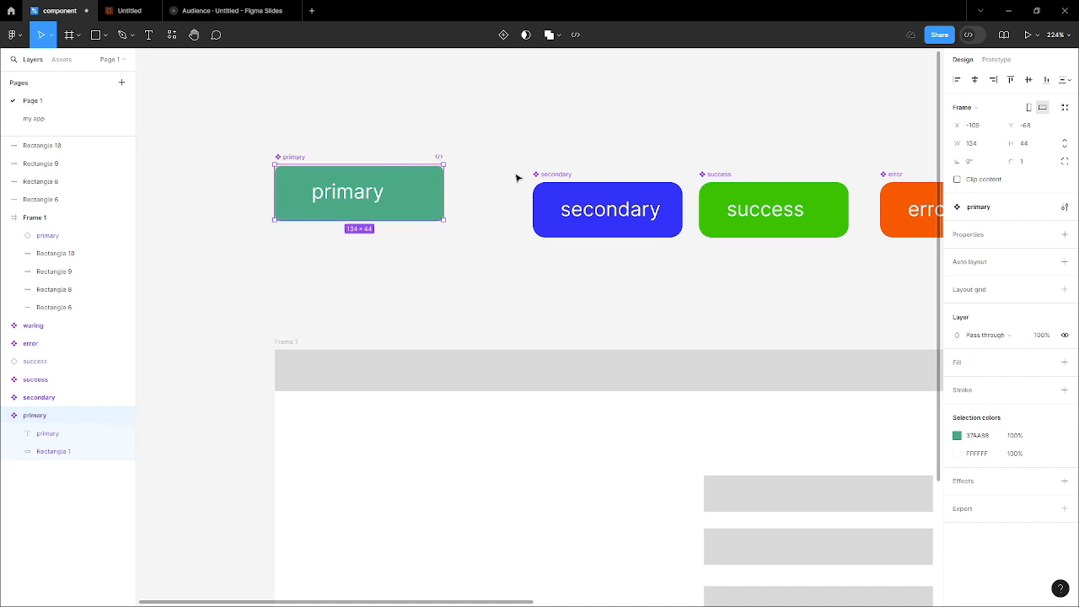
drag(546, 179, 514, 165)
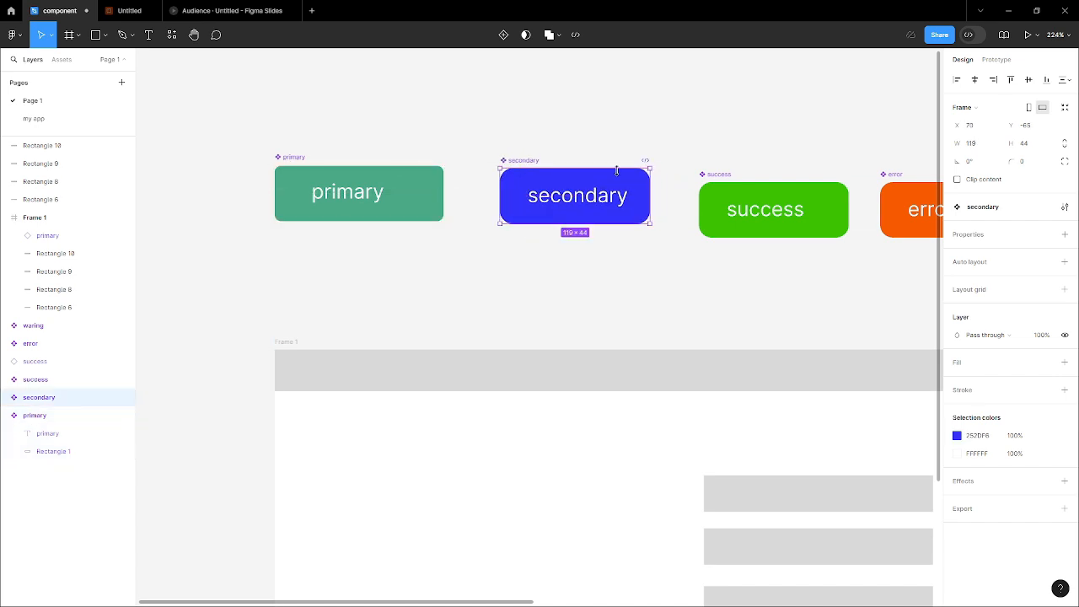
mouse_move(716, 178)
mouse_down()
mouse_move(716, 161)
mouse_move(716, 171)
mouse_up()
scroll(838, 140, down, 5)
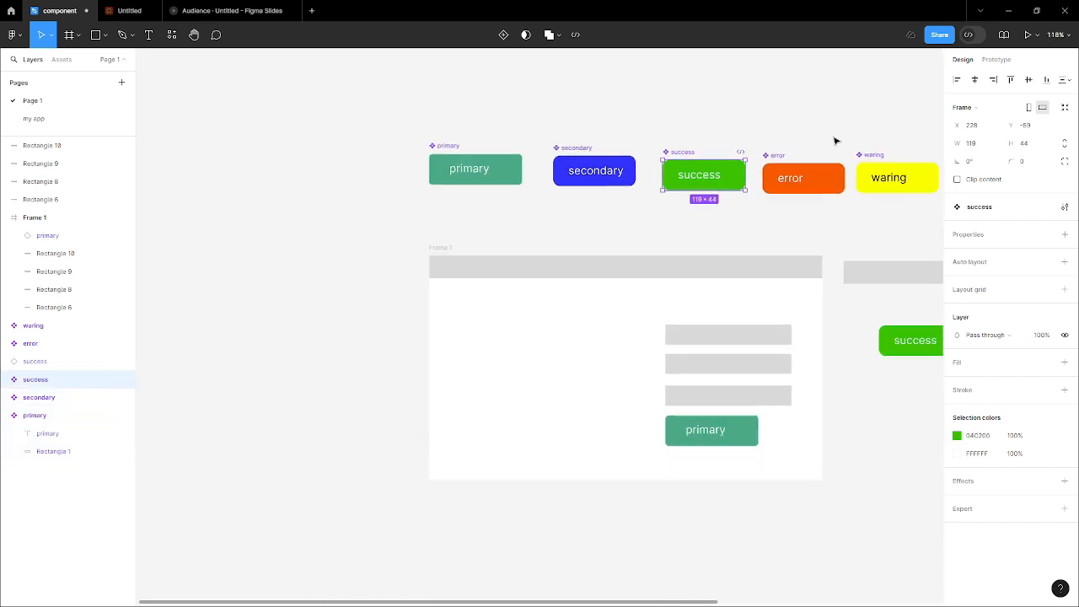
Move the error main component to about X 382, Y -62, giving it more space from success.
scroll(730, 175, up, 4)
click(735, 173)
scroll(704, 163, down, 2)
scroll(643, 224, up, 6)
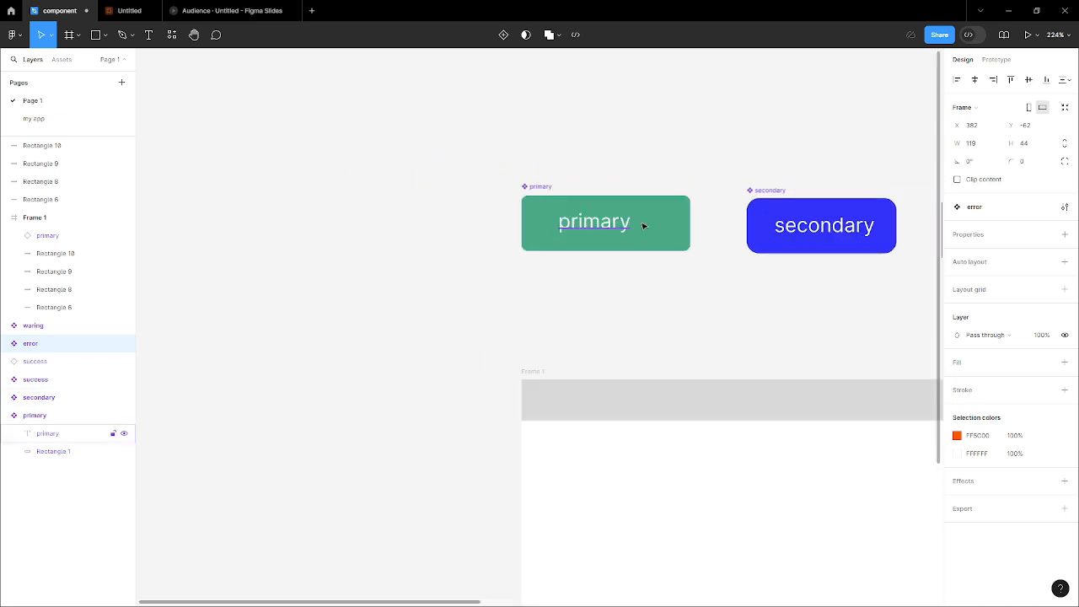
Shift the text label inside the primary main component to about X 30, Y 14.
click(561, 228)
double_click(581, 223)
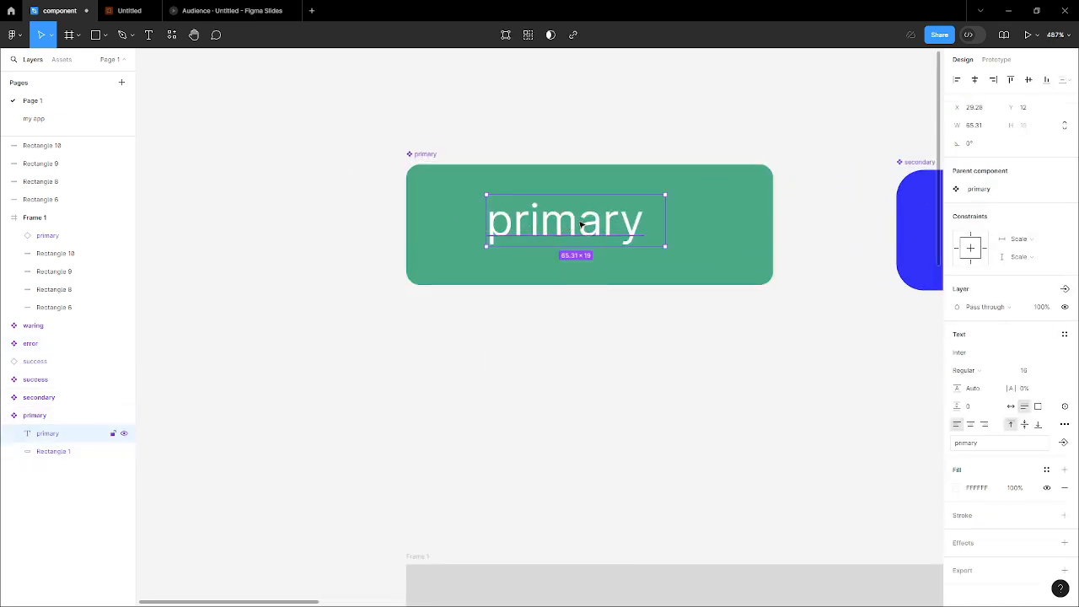
drag(585, 221, 587, 227)
click(158, 205)
Select the whole primary main component instead of its rectangle and add a variant to it.
scroll(528, 200, right, 5)
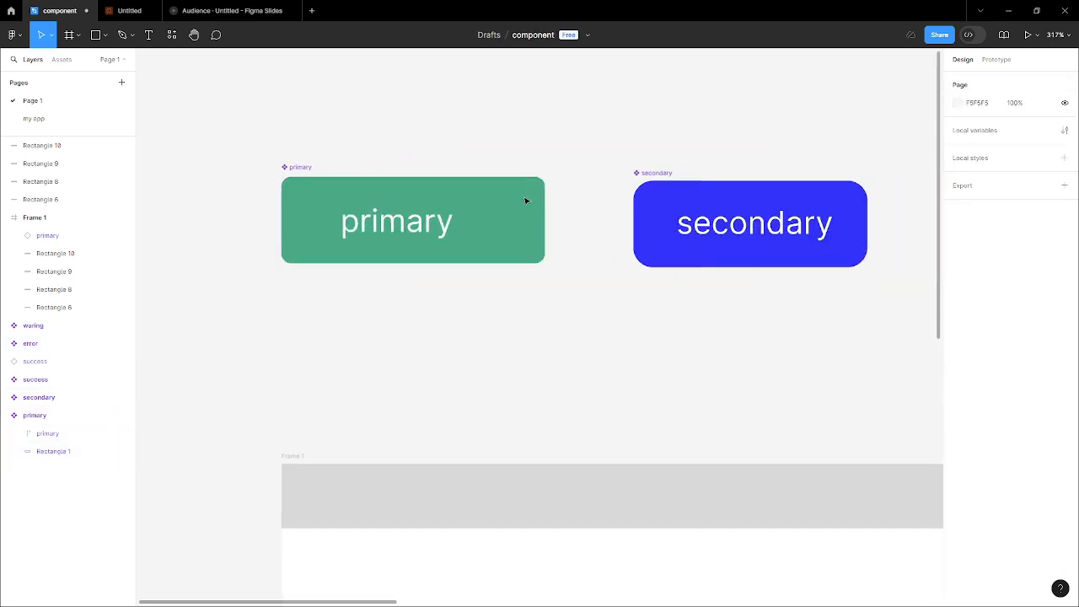
double_click(361, 201)
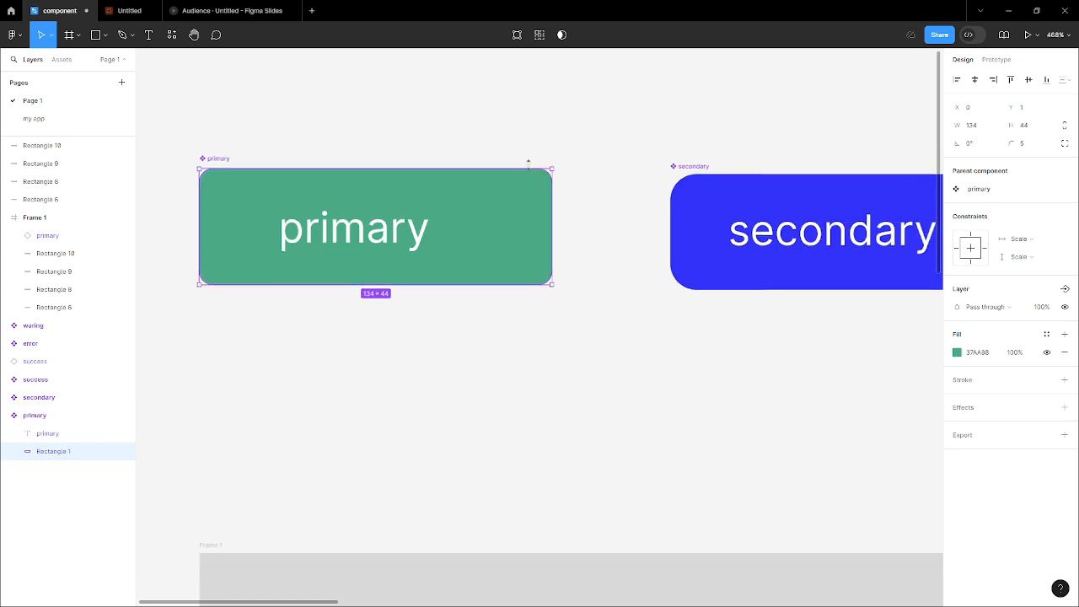
scroll(361, 201, left, 3)
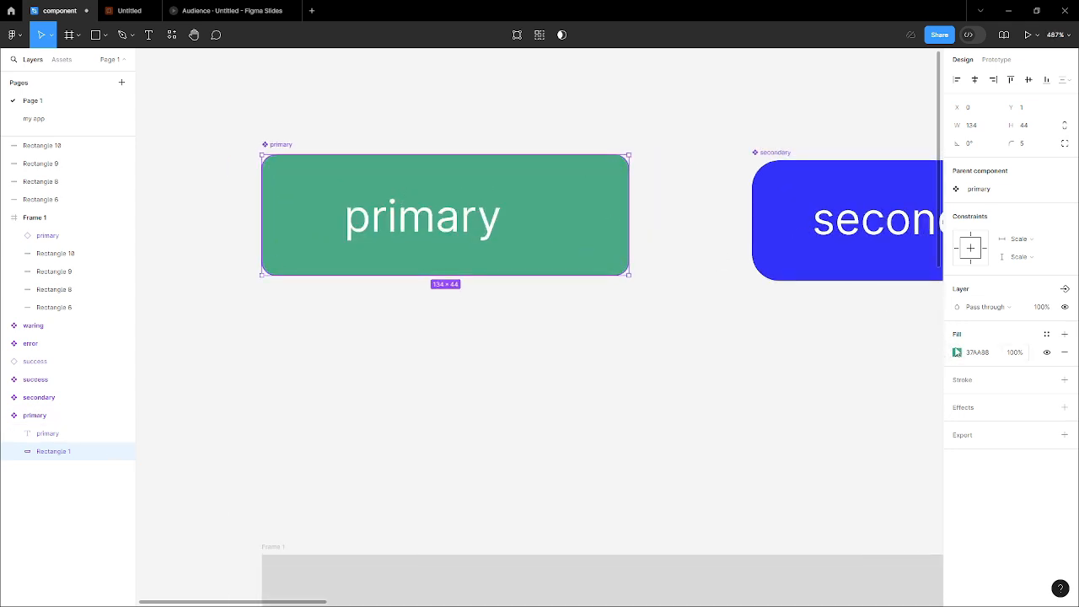
click(632, 317)
click(301, 161)
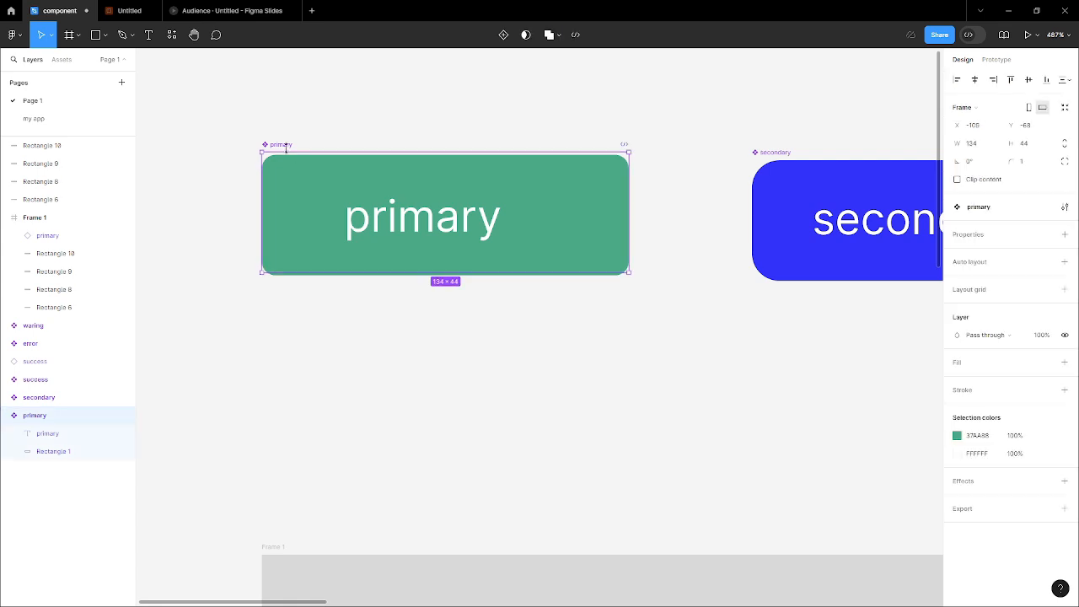
click(555, 335)
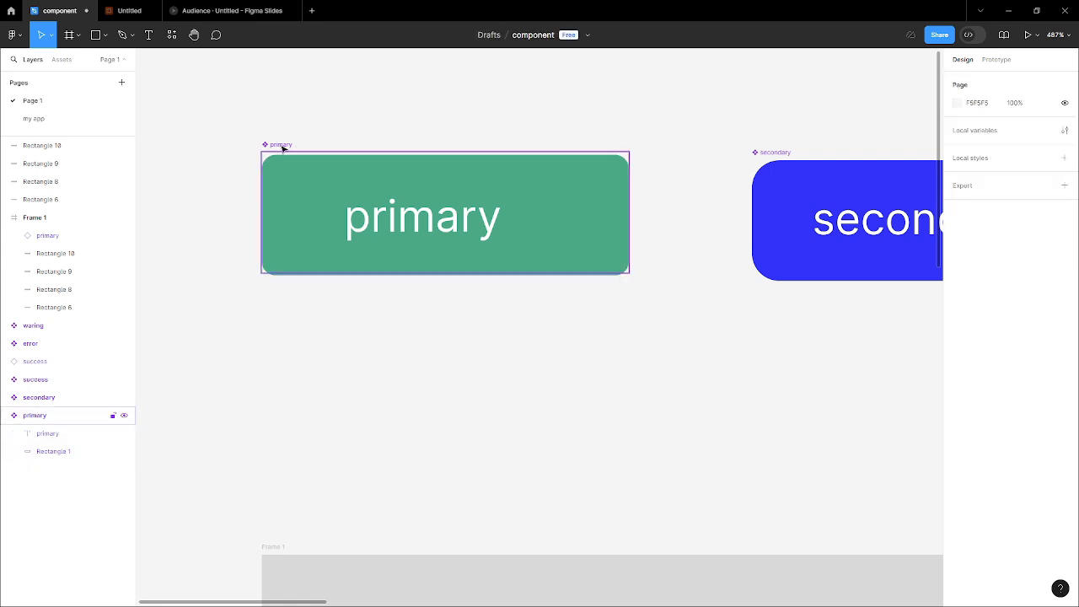
click(282, 146)
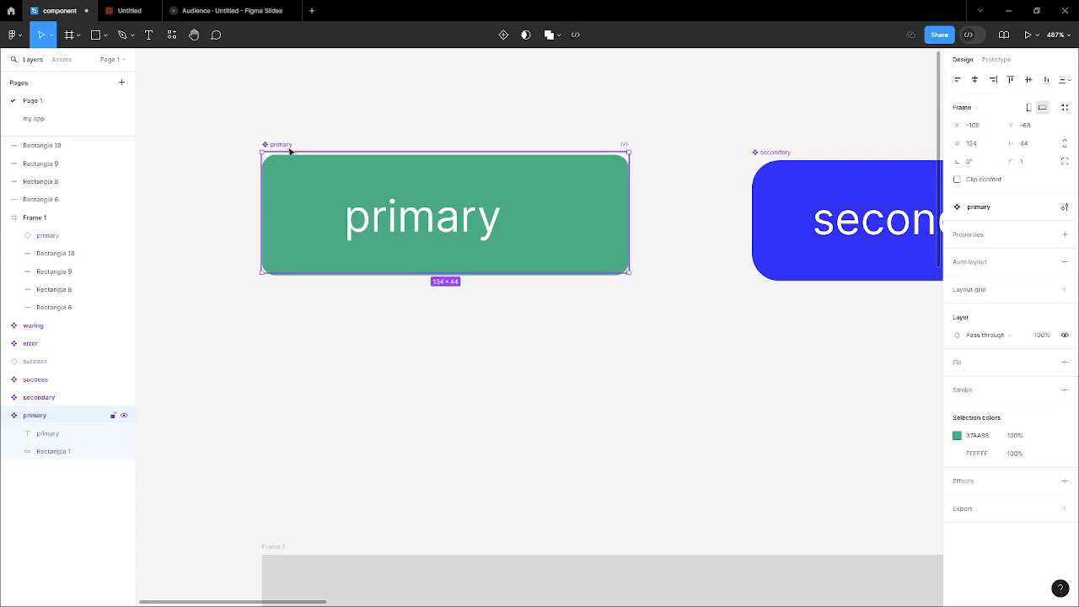
click(502, 35)
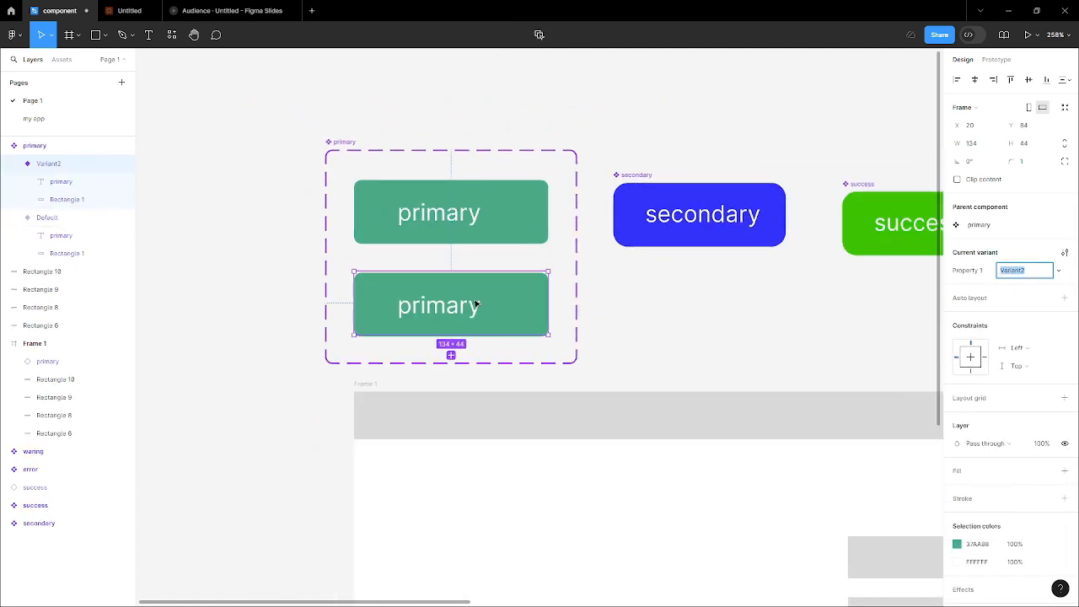
Add a stroke to the background rectangle of the second primary variant.
scroll(359, 243, down, 2)
scroll(406, 257, up, 2)
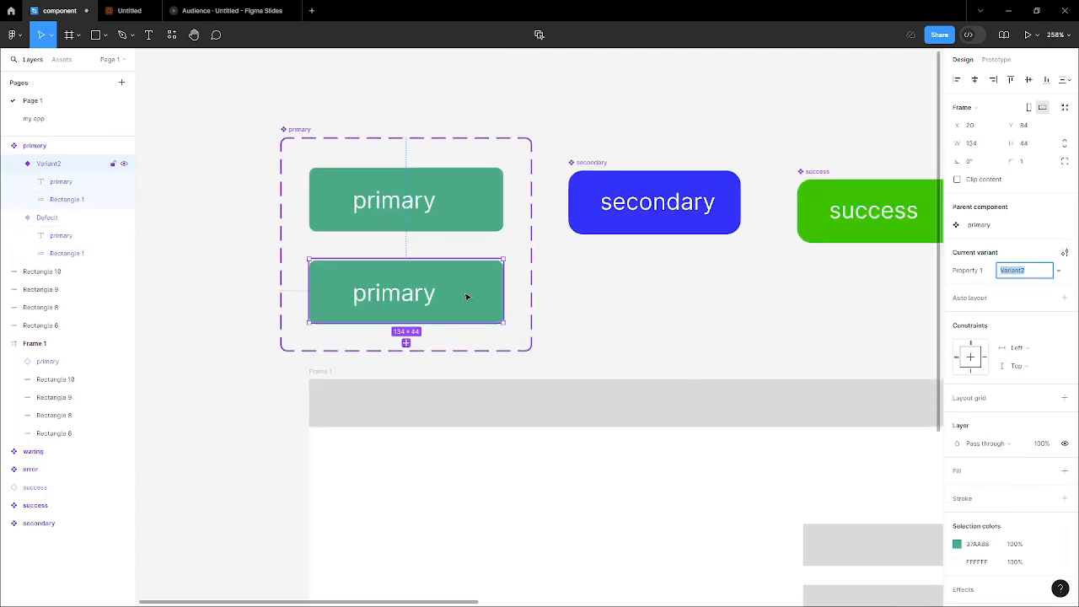
scroll(451, 292, up, 2)
double_click(476, 284)
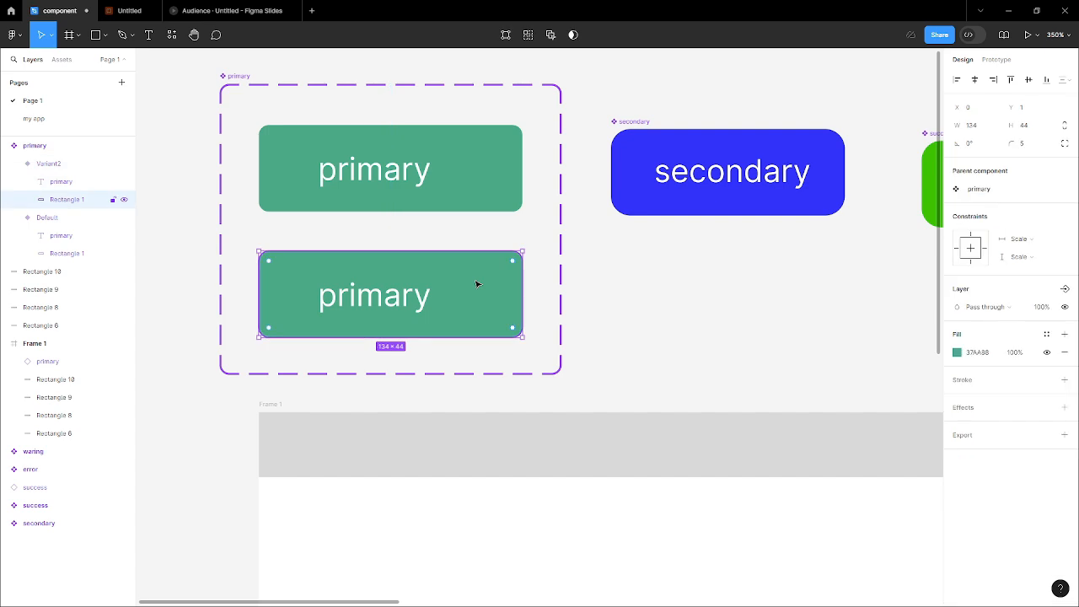
click(617, 266)
double_click(475, 276)
click(1063, 380)
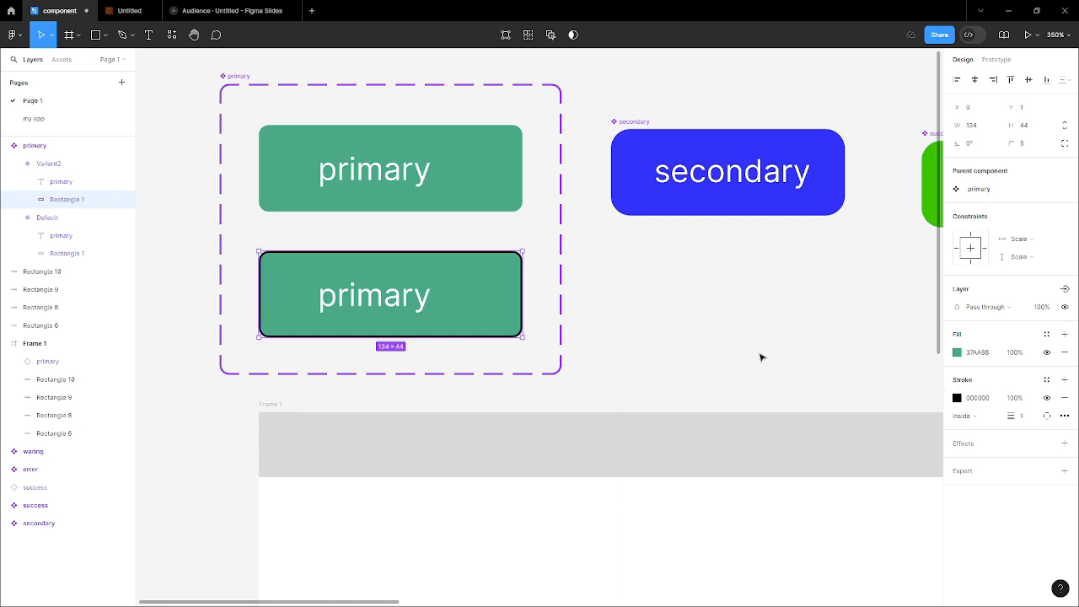
click(725, 337)
Set the stroke weight of the second primary variant's background rectangle to 3.
scroll(433, 220, down, 5)
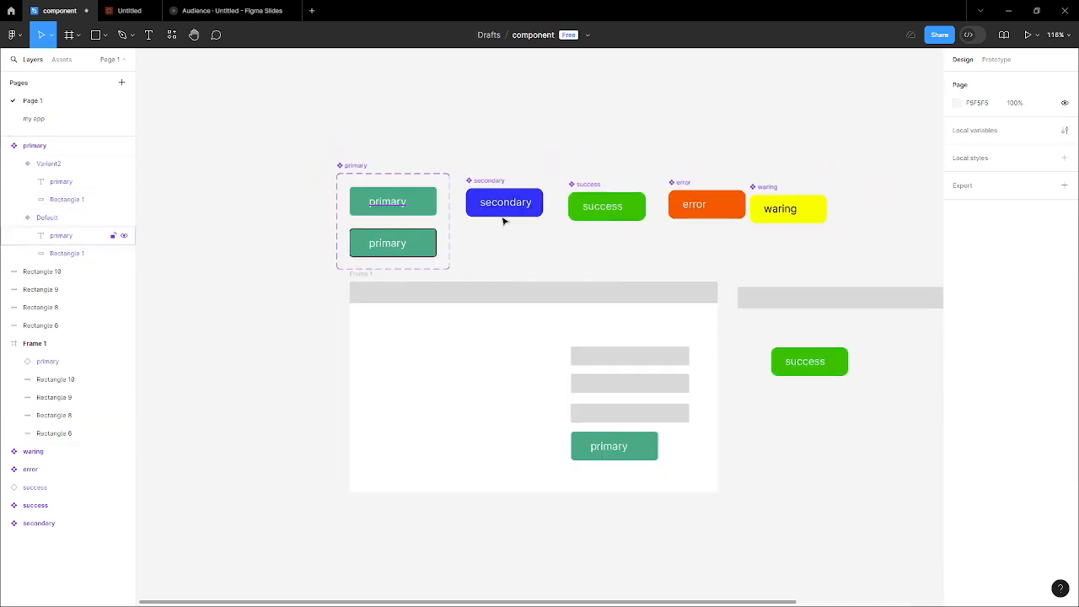
scroll(504, 216, up, 5)
scroll(429, 247, up, 3)
click(463, 320)
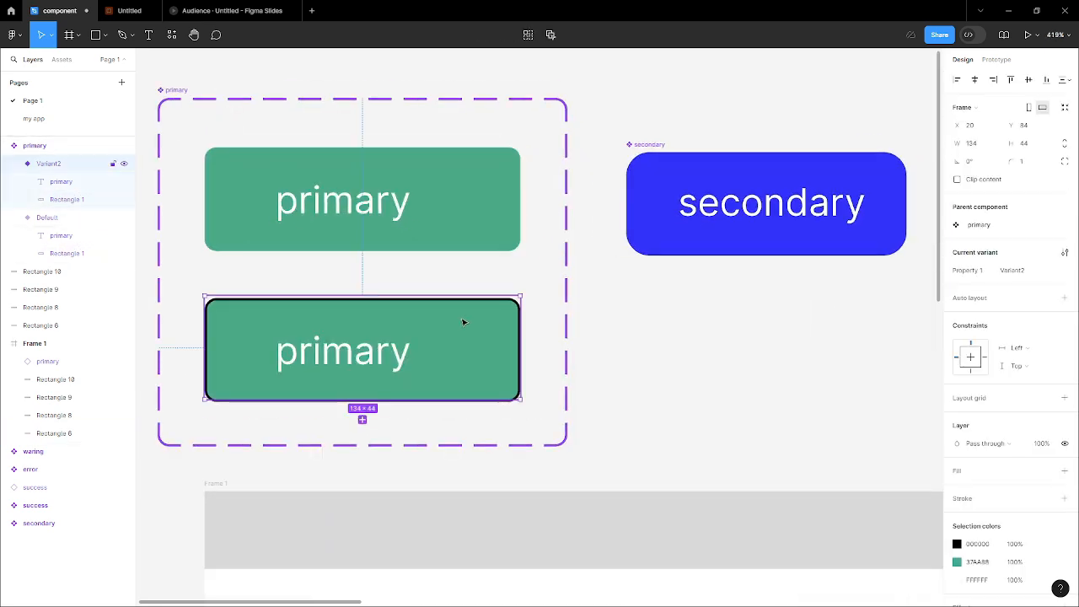
click(468, 321)
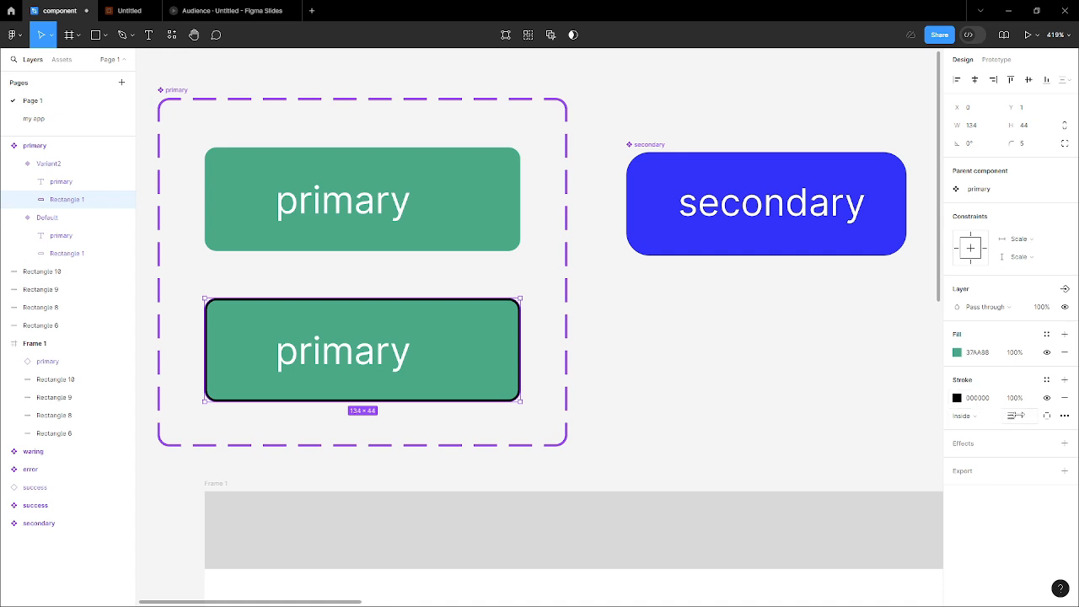
key(Up)
key(Up)
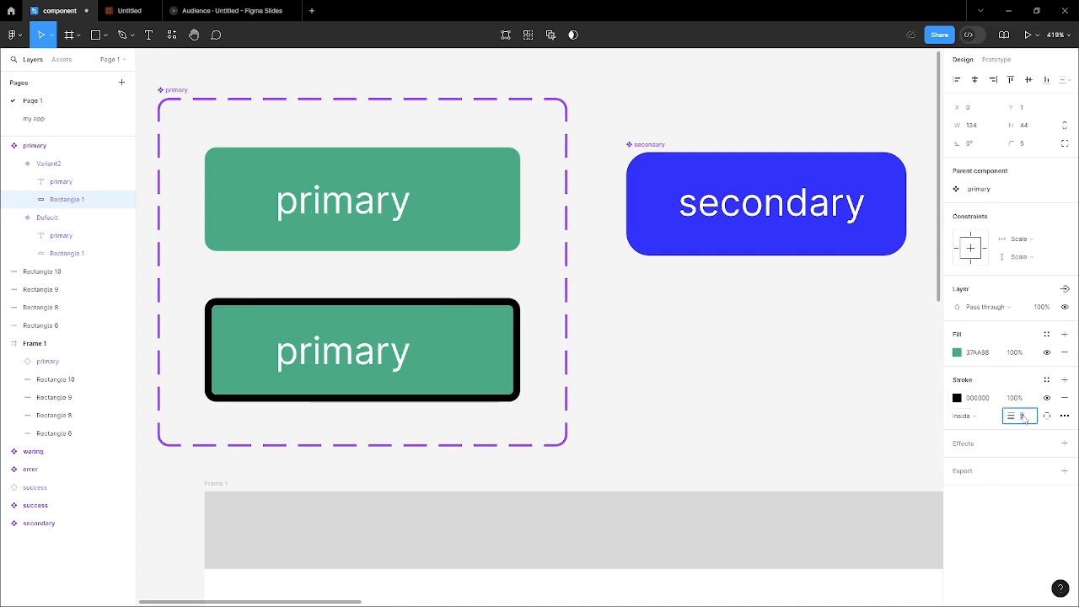
key(Down)
key(Up)
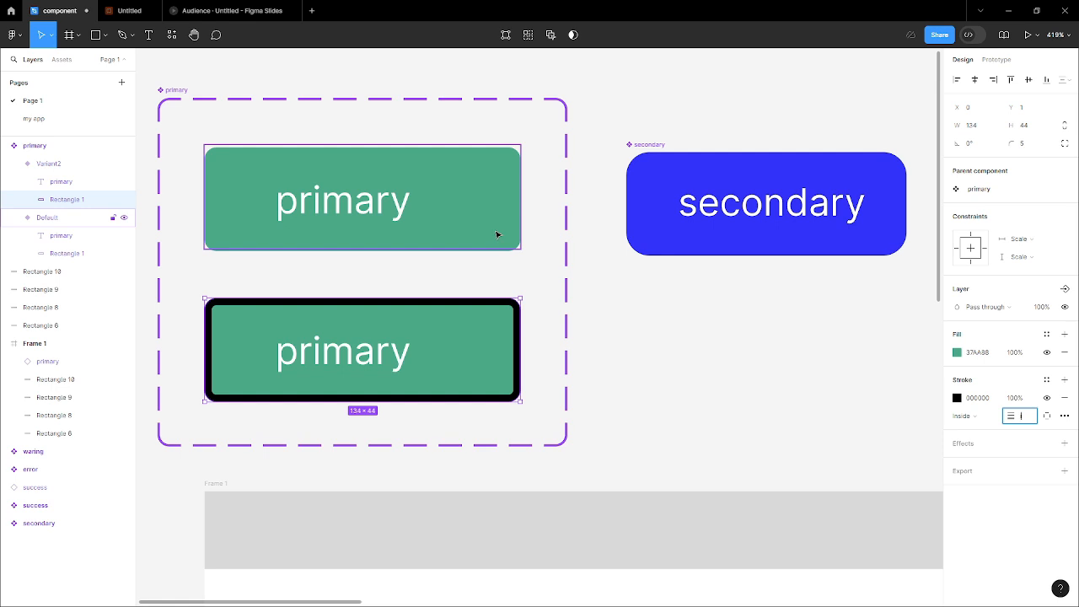
Change the rectangle's black stroke to the green sampled from the default primary variant.
click(957, 397)
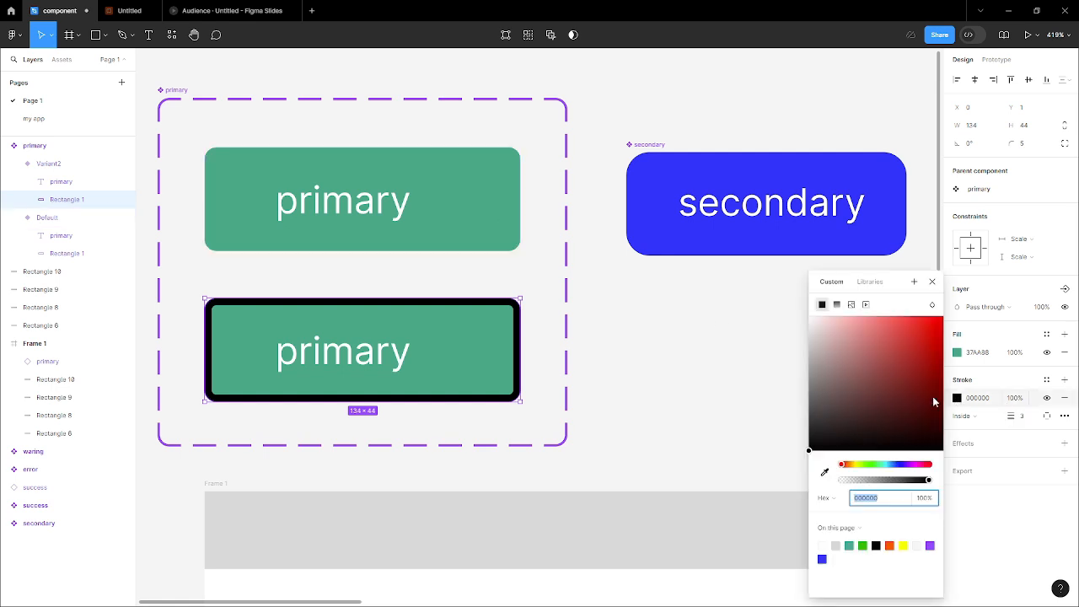
click(825, 473)
click(505, 234)
click(501, 276)
click(498, 318)
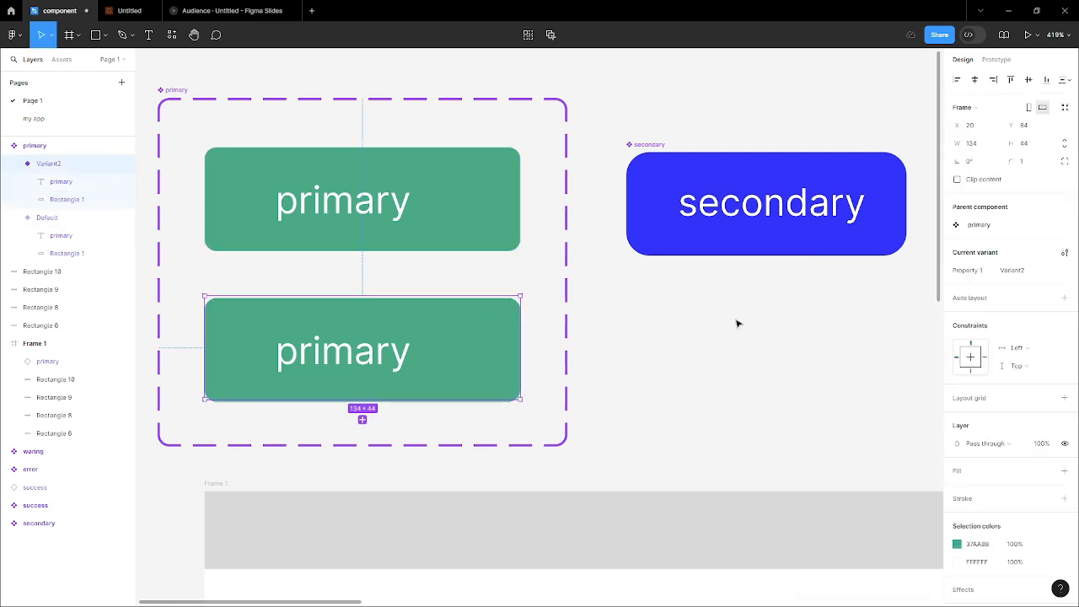
Set the fill of the second primary variant's background rectangle to white, FFFFFF.
scroll(1027, 412, down, 1)
click(1063, 419)
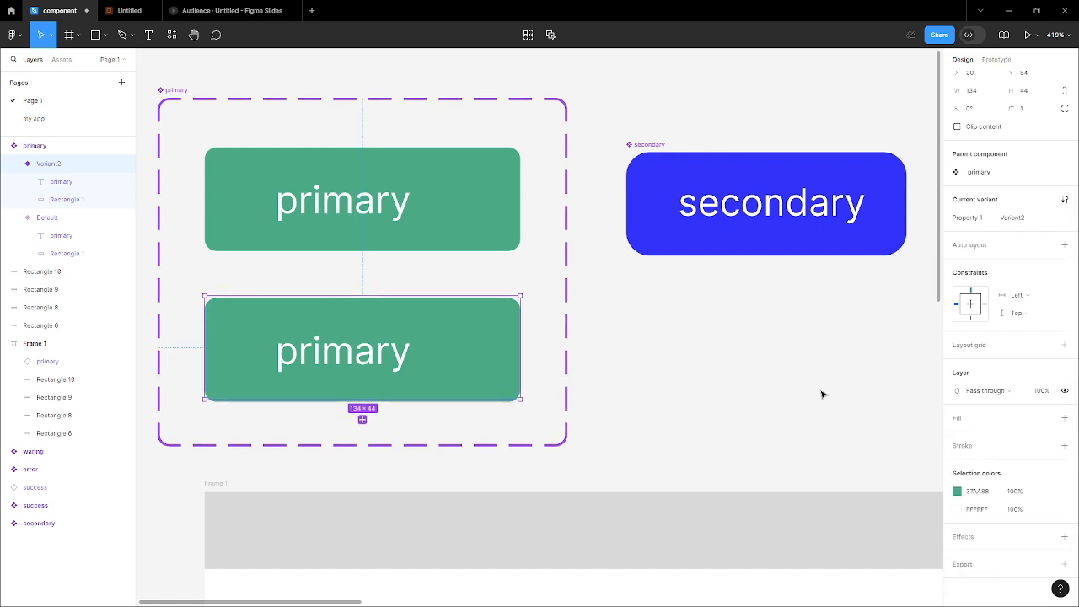
click(687, 382)
click(506, 352)
click(505, 351)
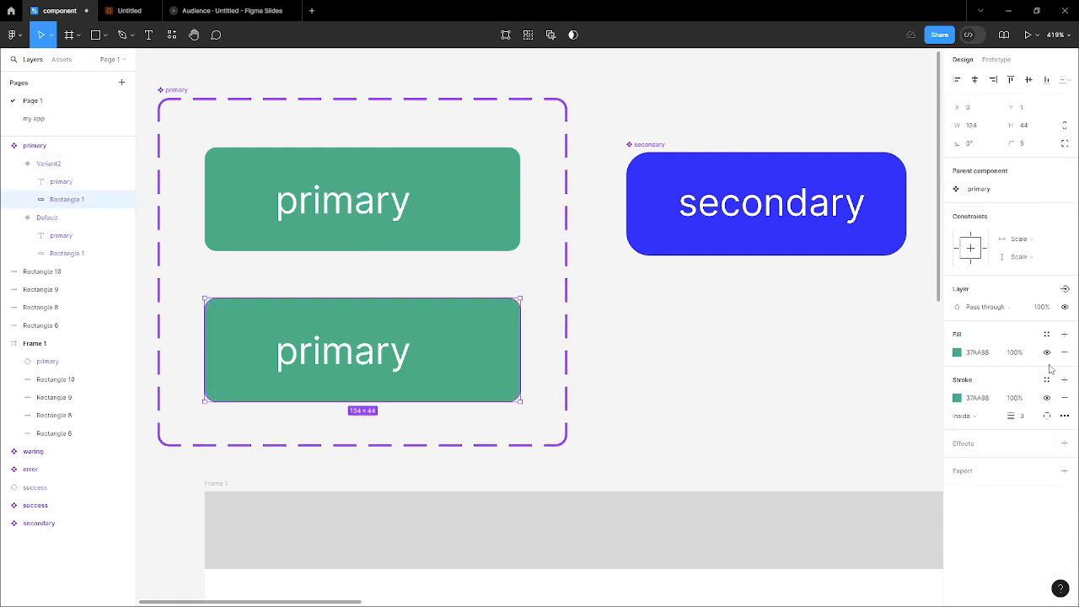
click(955, 356)
drag(886, 354, 739, 263)
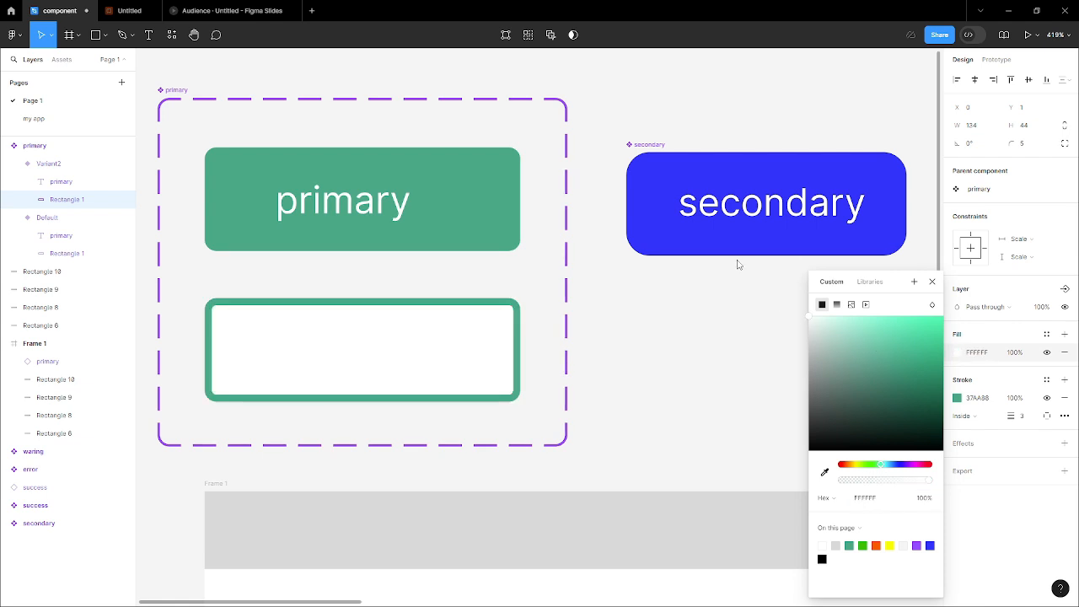
Set the fill of the second primary variant's text label to black, 000000.
double_click(347, 328)
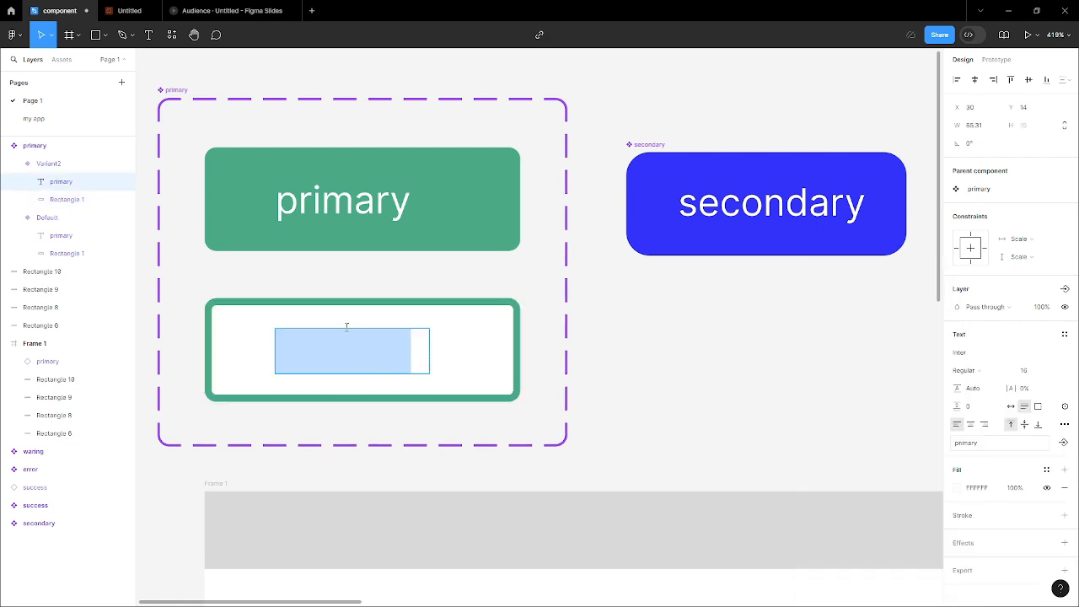
click(957, 482)
drag(864, 411, 760, 496)
click(707, 345)
Compare the green-bordered second variant with the solid default variant in the primary component set.
scroll(710, 342, down, 4)
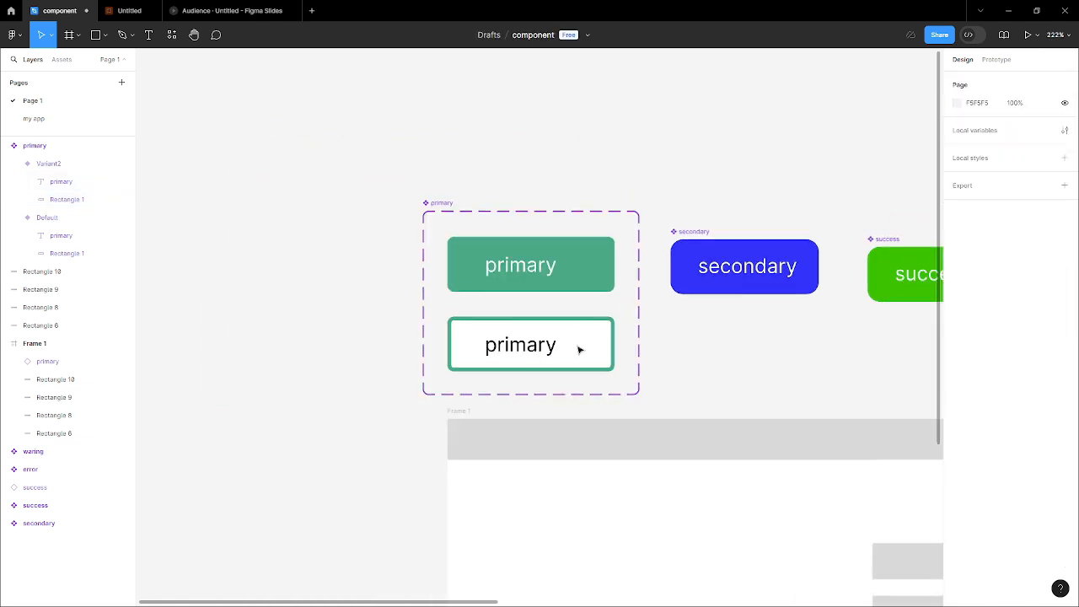
scroll(506, 303, right, 2)
scroll(432, 263, up, 2)
click(443, 331)
scroll(501, 239, down, 3)
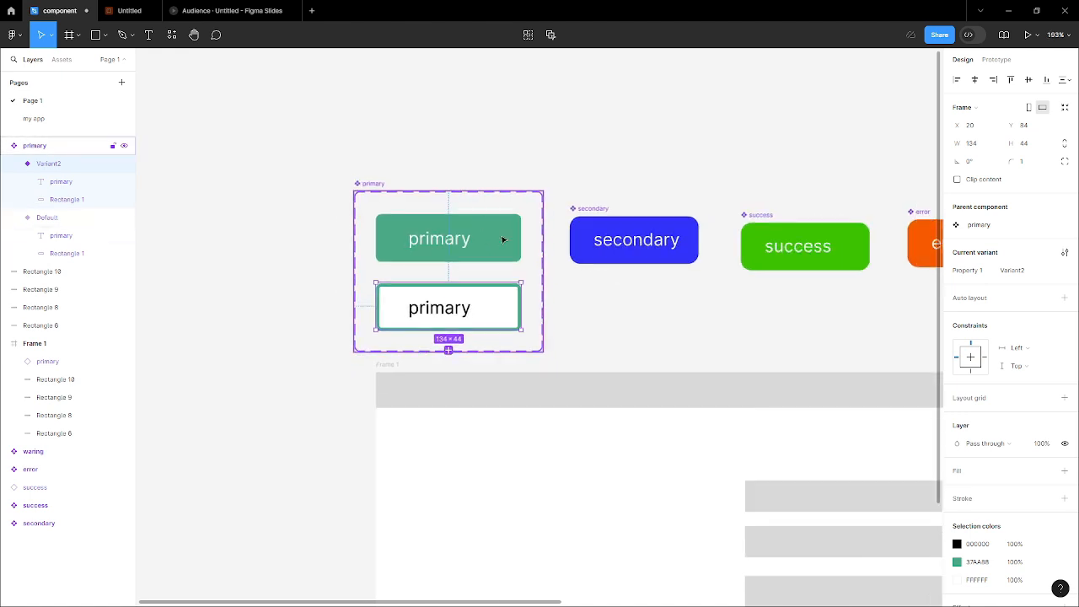
scroll(561, 441, up, 3)
scroll(437, 245, down, 3)
scroll(436, 245, up, 3)
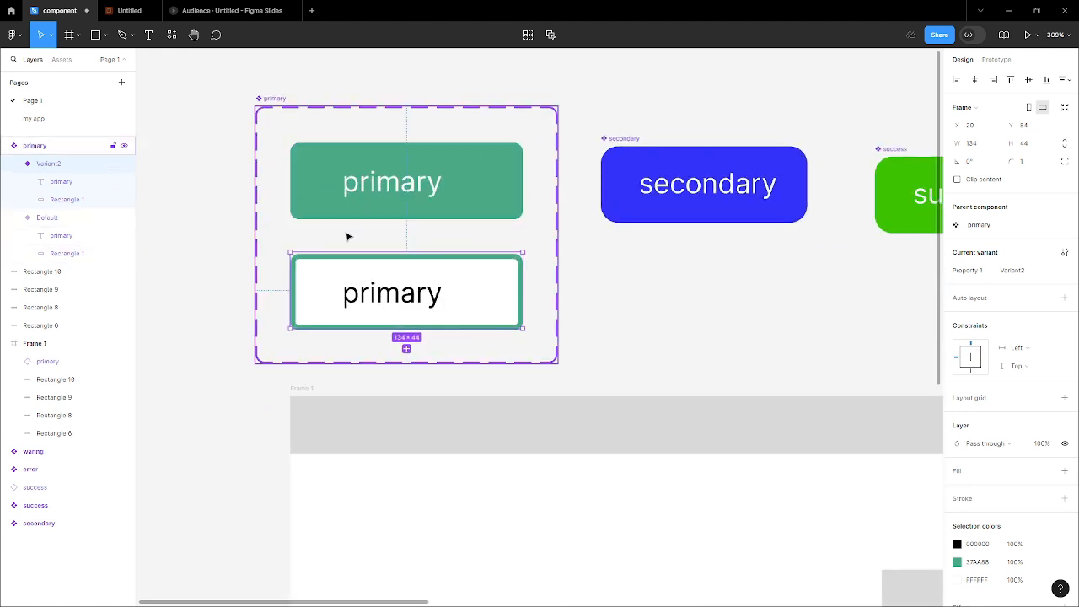
scroll(349, 236, up, 2)
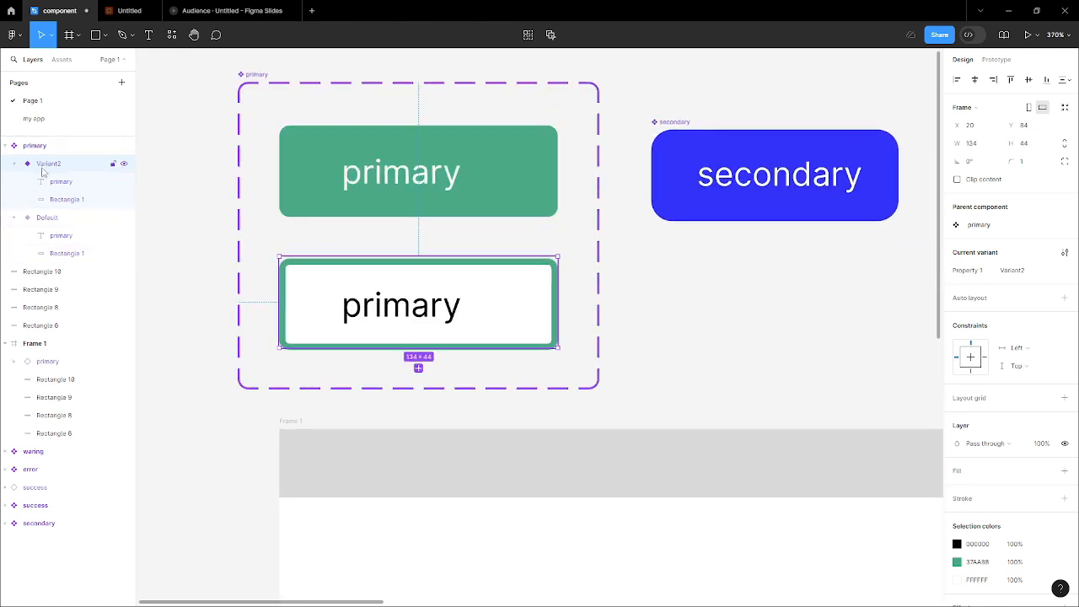
Rename the Variant2 layer of the primary component set as outlined.
click(42, 218)
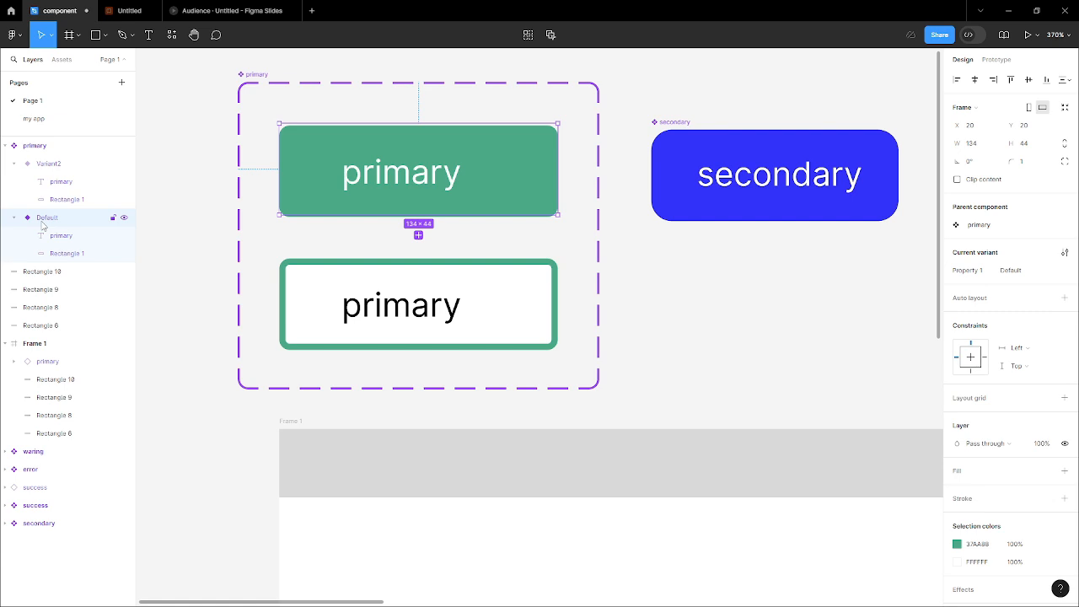
double_click(47, 165)
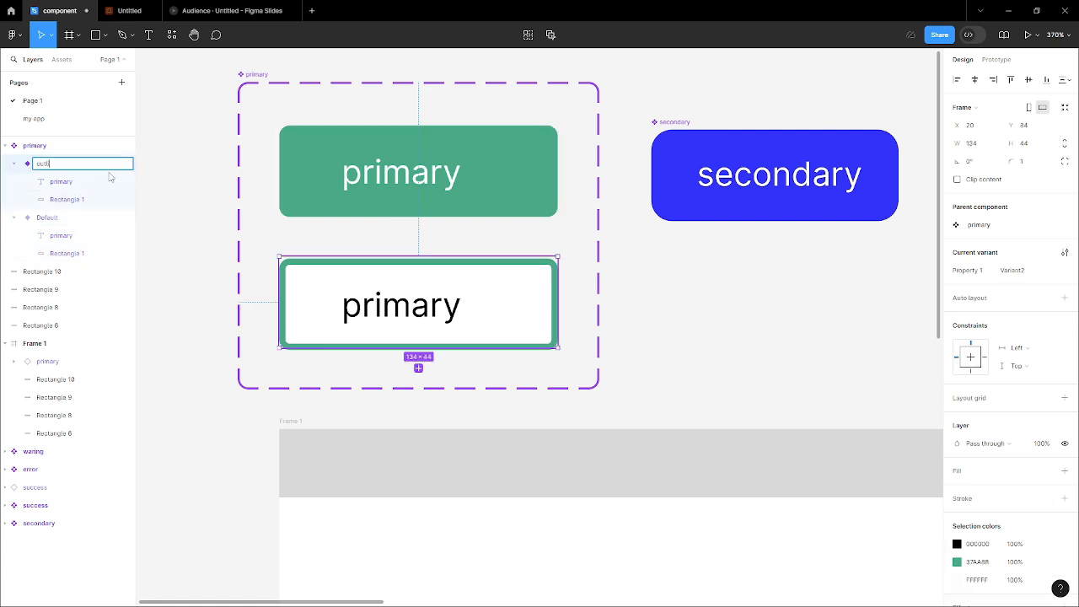
key(Return)
scroll(319, 200, down, 3)
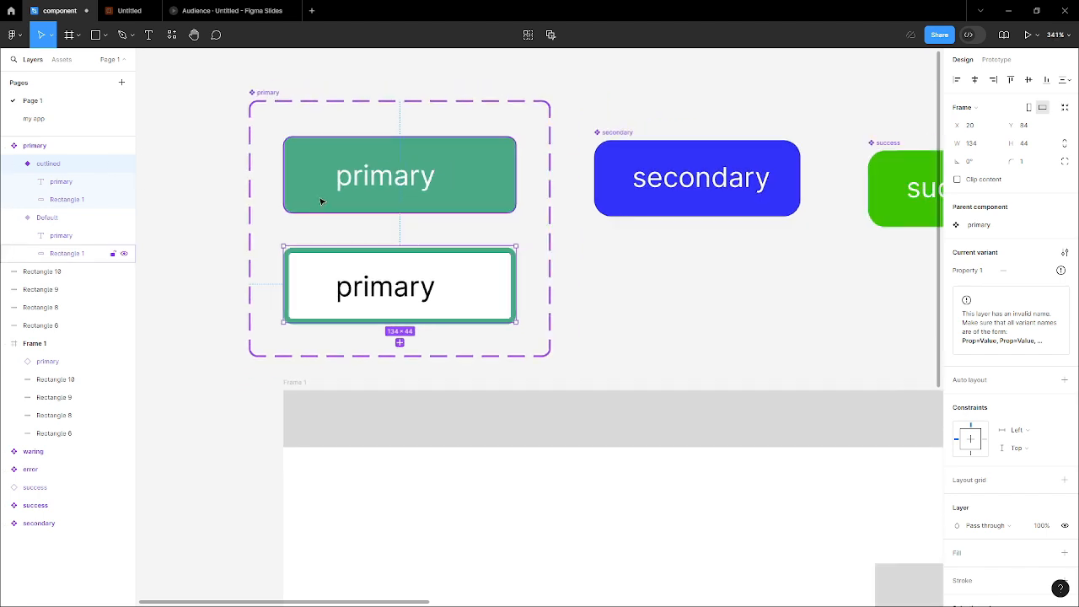
click(233, 166)
Inspect the Default and outlined variants of primary, and look over the component row and the primary instance in Frame 1.
scroll(342, 239, up, 1)
scroll(344, 239, up, 3)
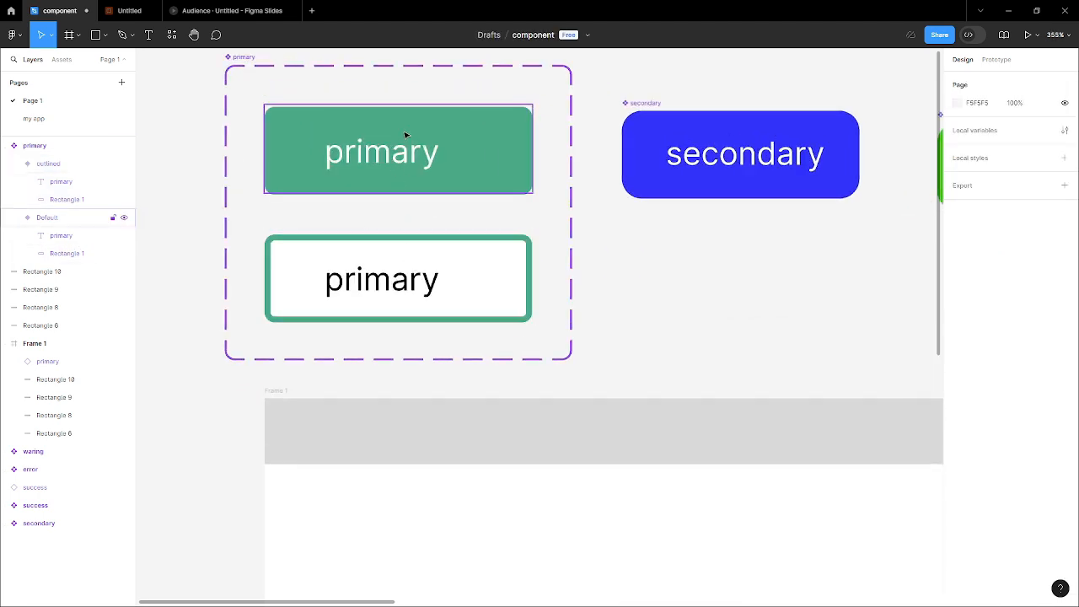
click(405, 137)
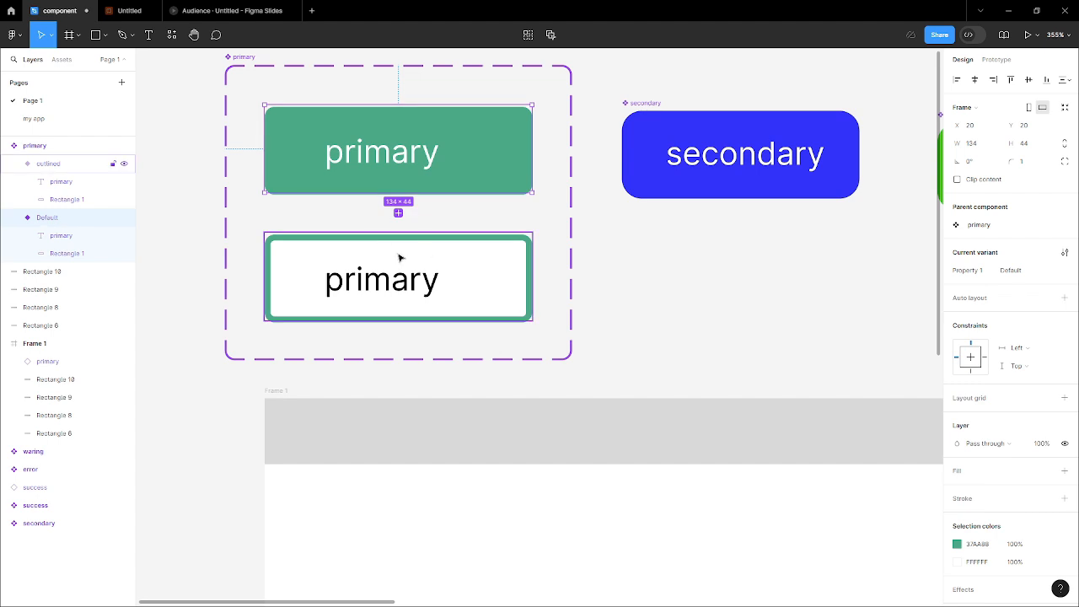
click(426, 252)
click(441, 144)
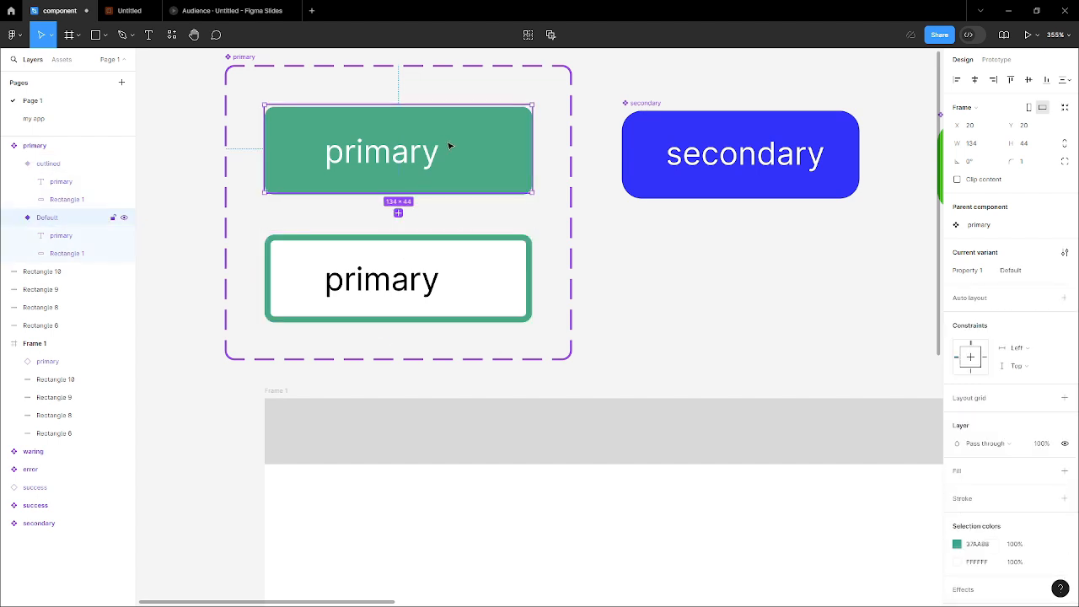
scroll(487, 160, down, 5)
click(174, 137)
scroll(310, 175, down, 6)
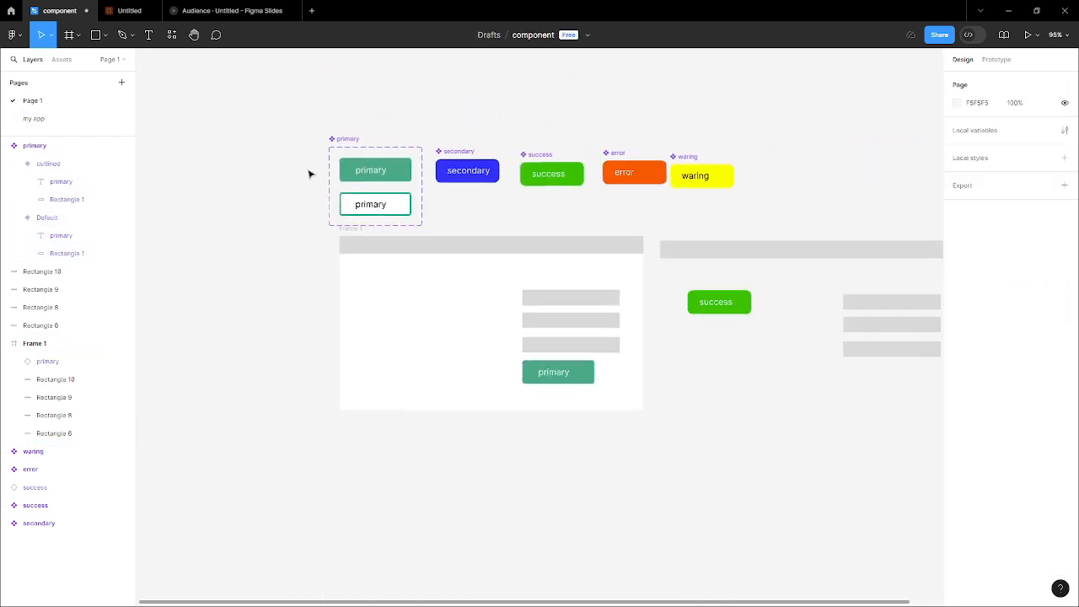
scroll(484, 321, up, 7)
scroll(609, 347, down, 4)
scroll(473, 324, up, 2)
scroll(662, 345, down, 3)
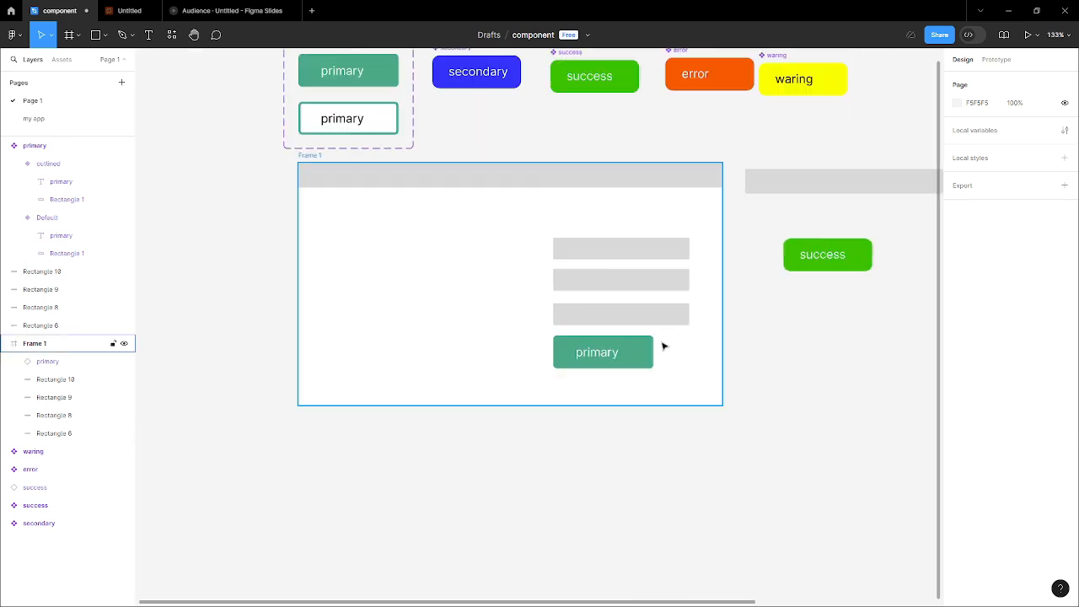
Check the variant property options of the primary button instance in Frame 1.
scroll(638, 345, up, 8)
click(629, 351)
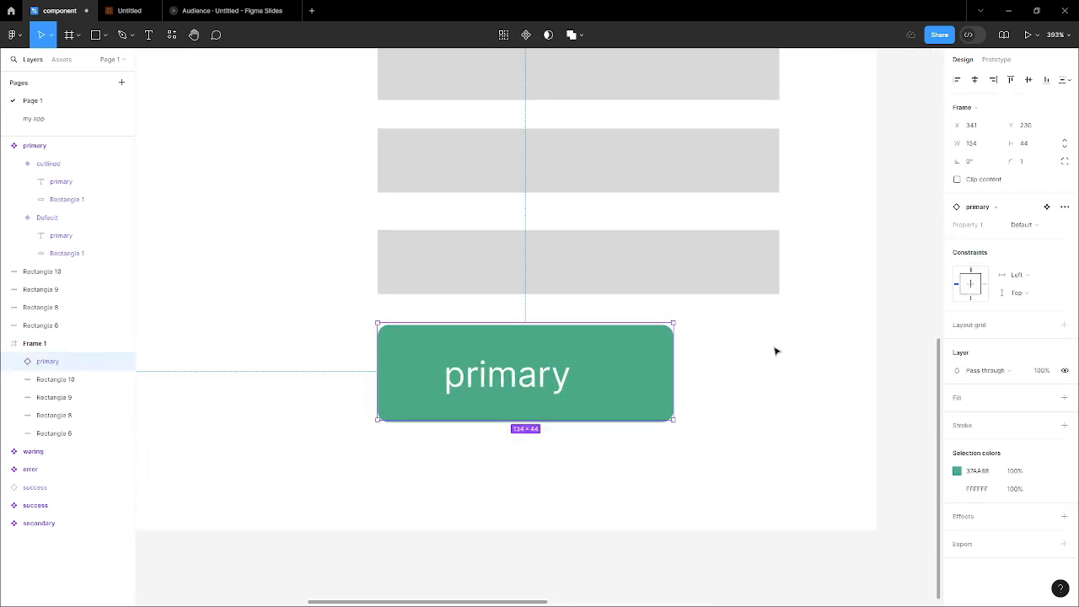
click(1027, 226)
click(1026, 226)
scroll(756, 320, down, 3)
scroll(756, 320, up, 2)
click(814, 272)
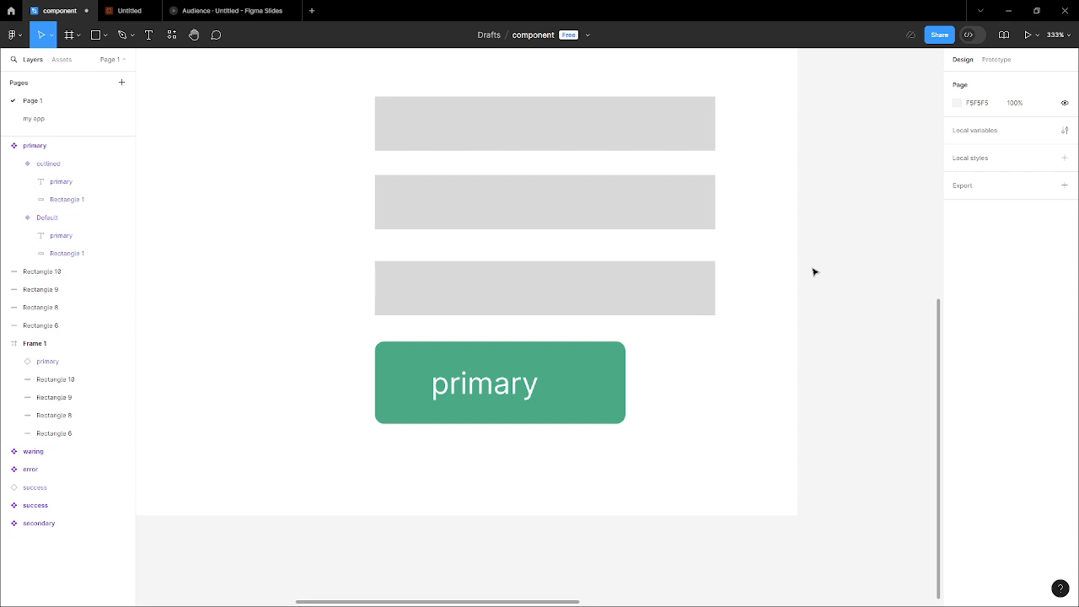
Swap the button instance in Frame 1 to secondary and waring, return it to primary, and open its variant options.
click(580, 366)
click(974, 208)
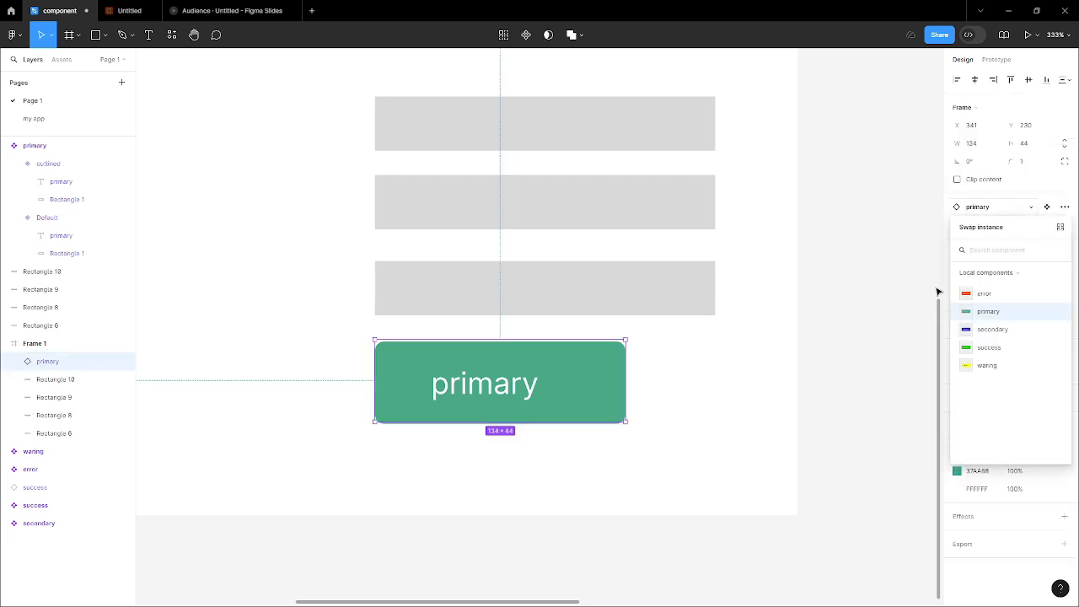
click(982, 329)
click(975, 211)
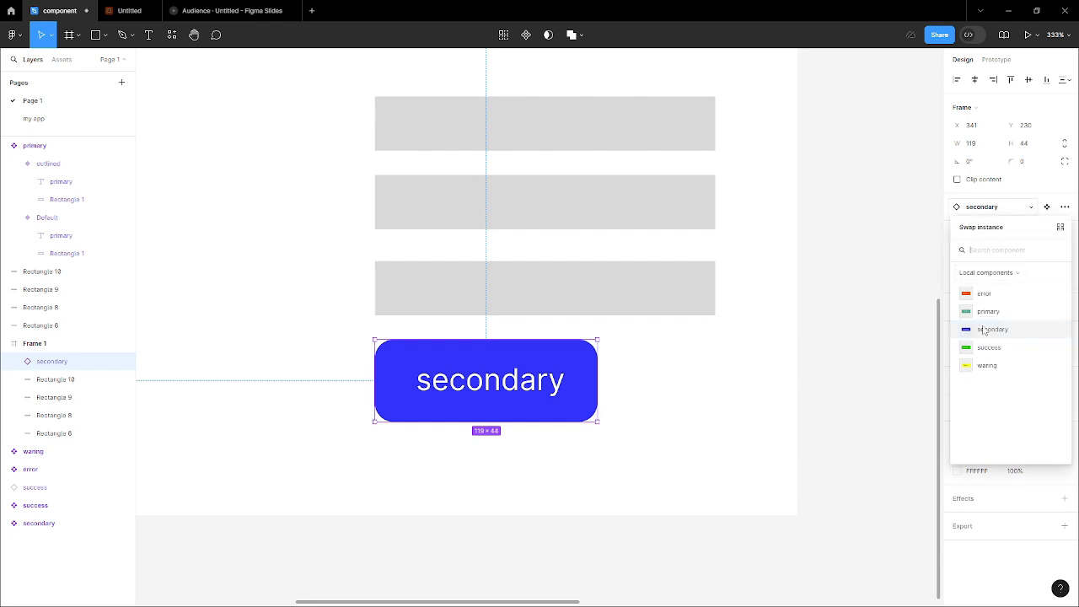
click(987, 365)
click(976, 209)
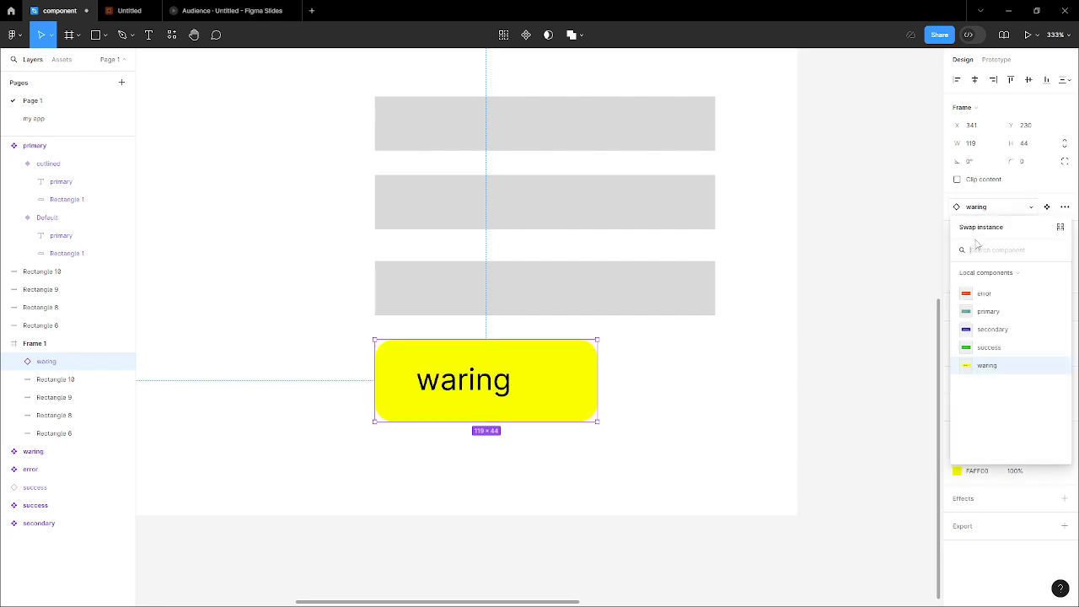
click(982, 309)
click(1022, 225)
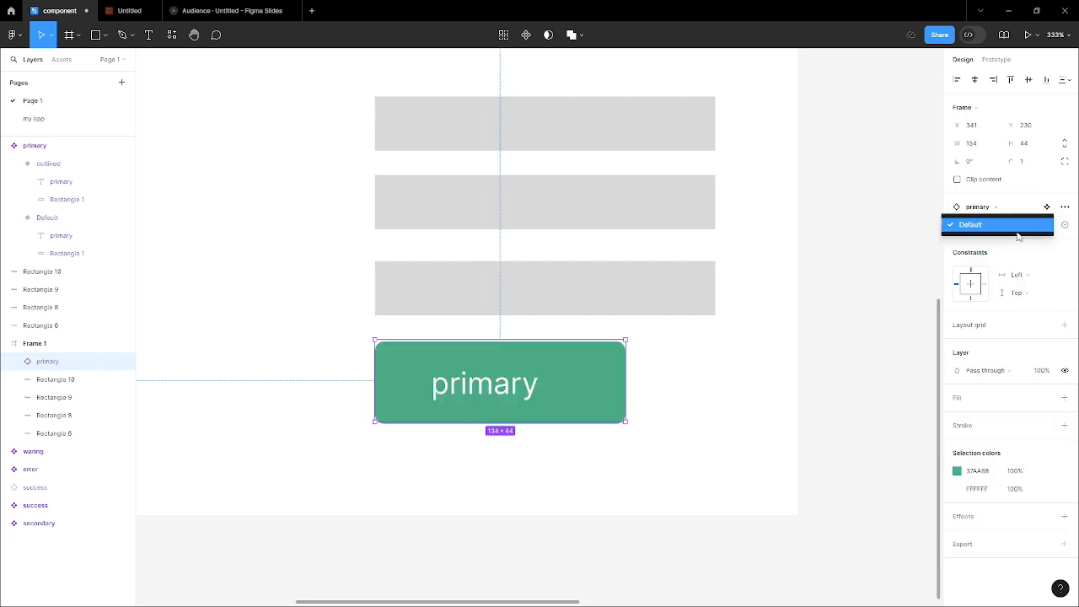
Move Frame 1 down, farther below the row of button components.
scroll(868, 255, down, 6)
click(521, 230)
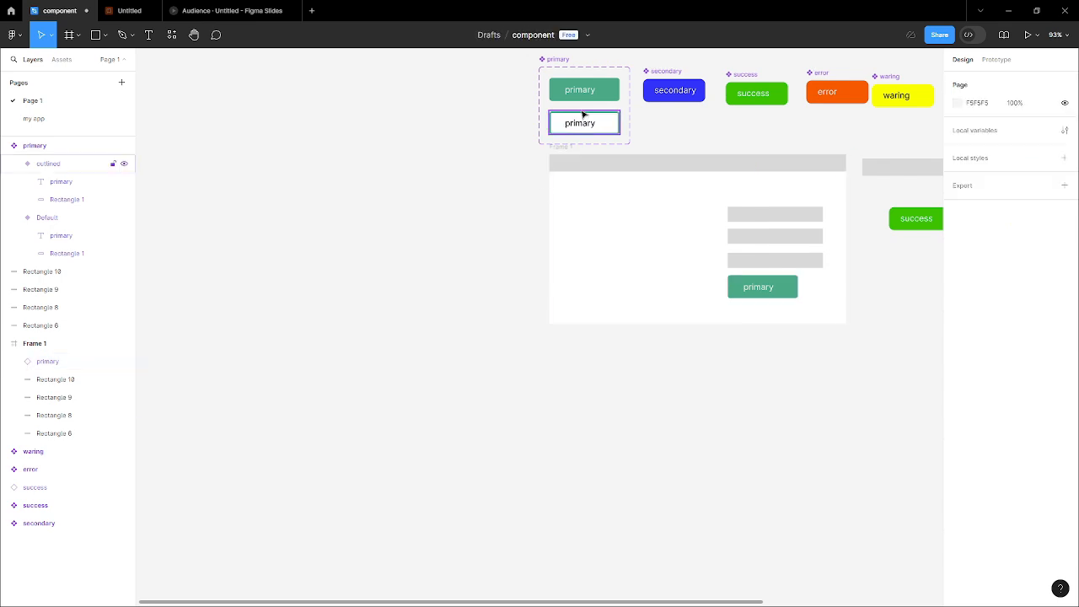
scroll(594, 118, up, 4)
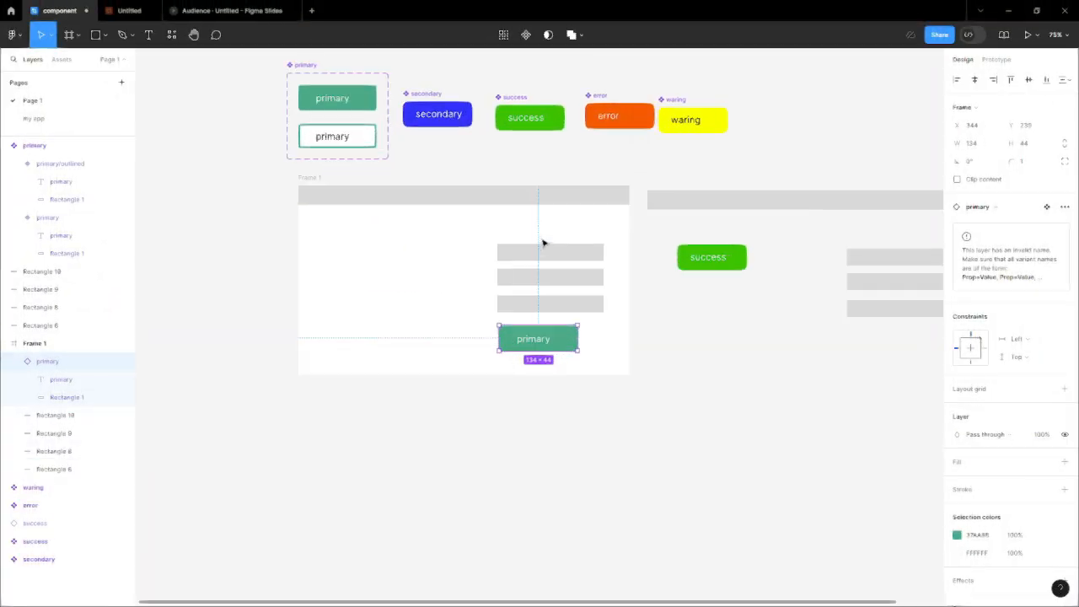
scroll(543, 244, up, 2)
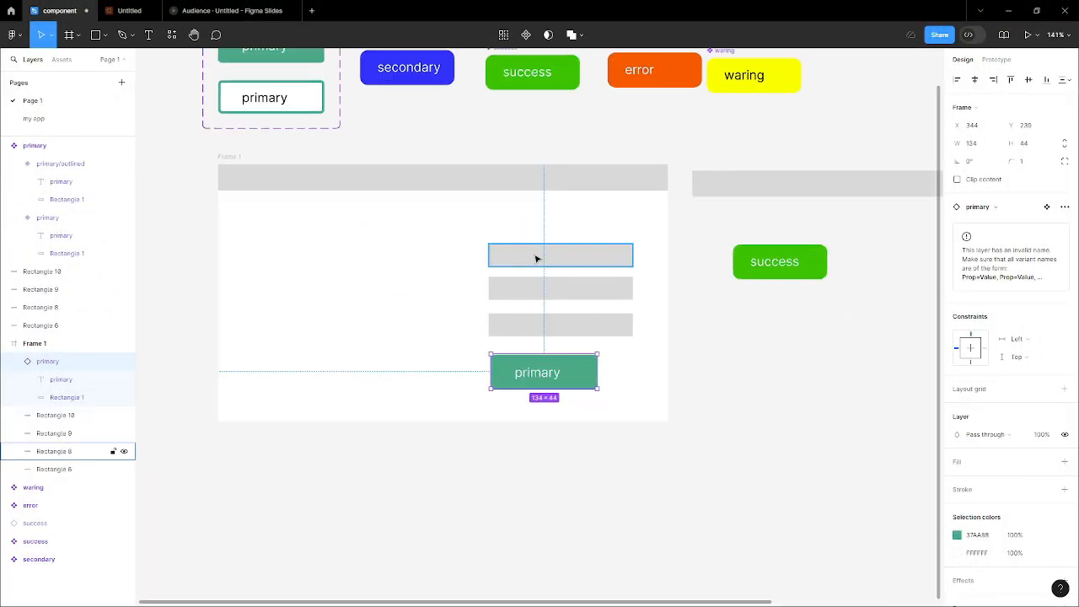
scroll(481, 266, down, 4)
click(416, 234)
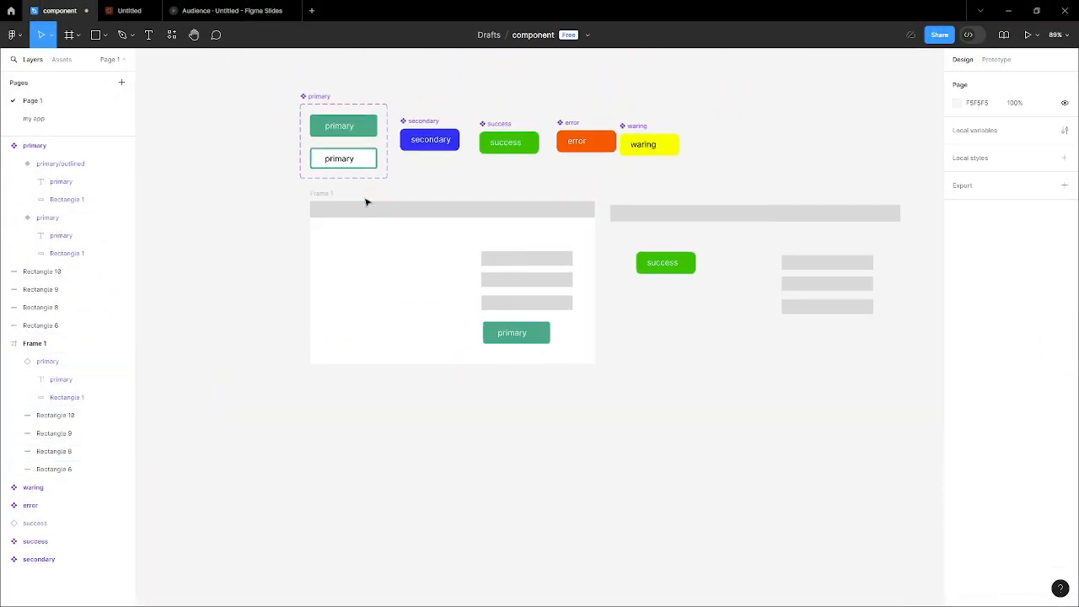
drag(330, 194, 362, 248)
drag(590, 190, 836, 386)
click(658, 174)
Move the primary component set left, away from the secondary component.
scroll(624, 195, down, 3)
scroll(392, 120, up, 3)
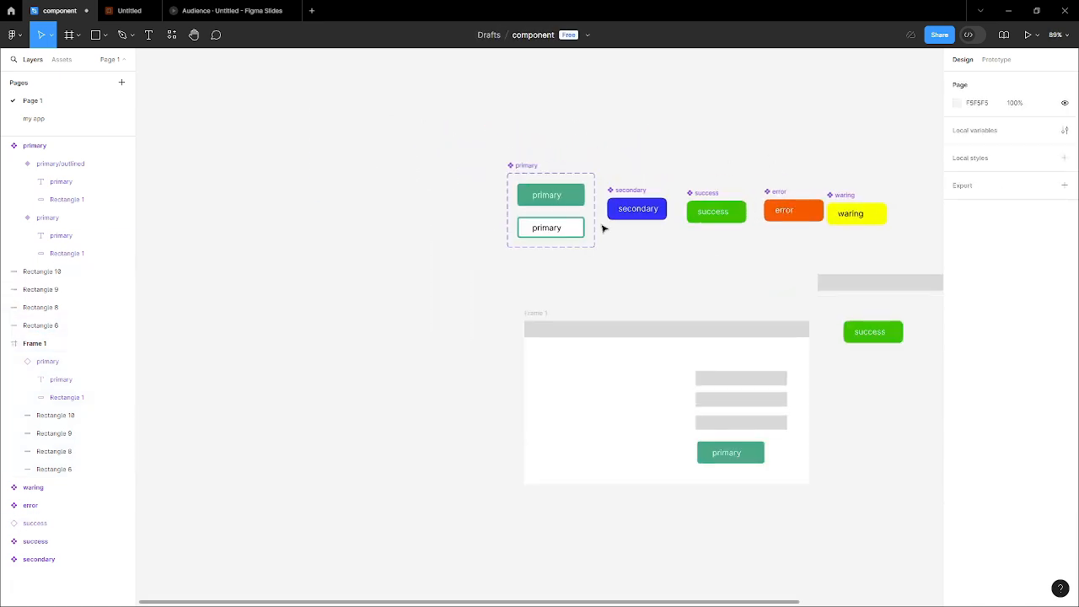
scroll(602, 224, down, 3)
scroll(525, 187, up, 3)
scroll(497, 199, down, 3)
scroll(541, 212, up, 4)
scroll(542, 213, up, 3)
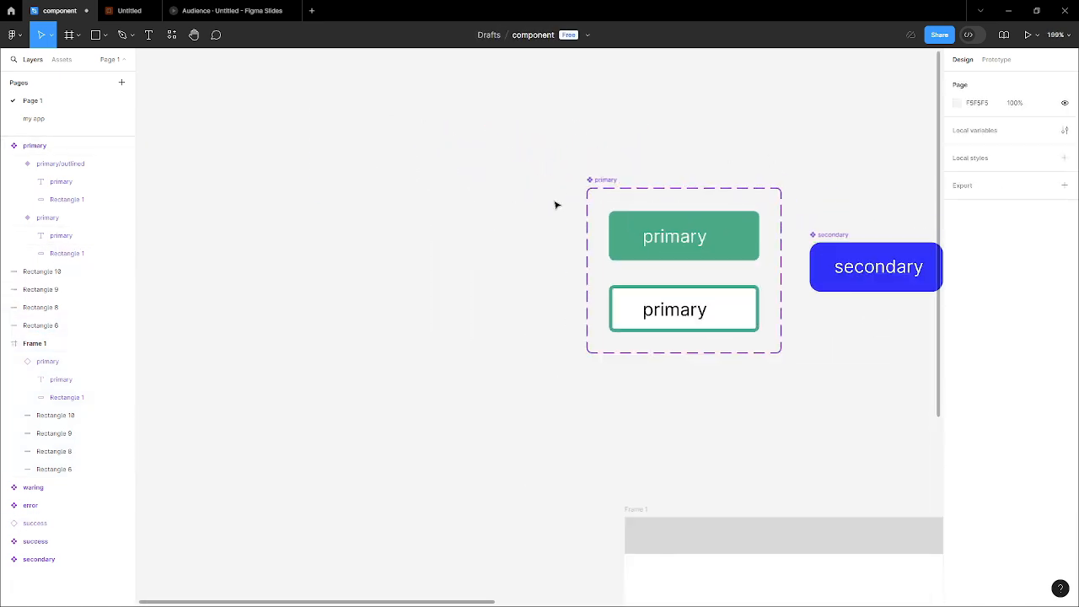
drag(597, 182, 475, 180)
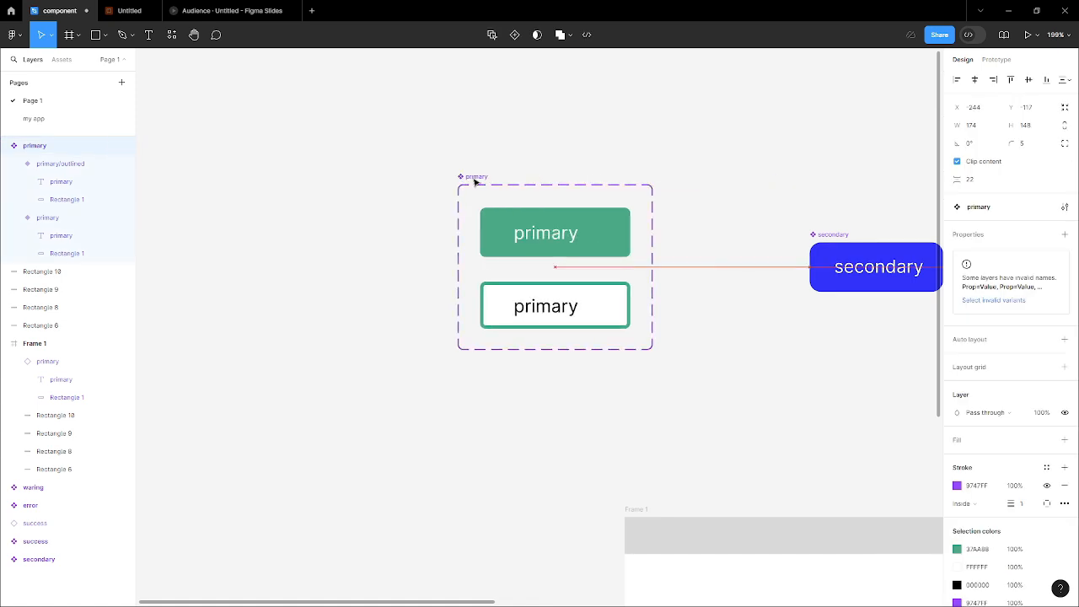
Add a prototype interaction from the solid primary variant to the outlined variant, triggered While hovering.
scroll(544, 200, up, 5)
click(619, 230)
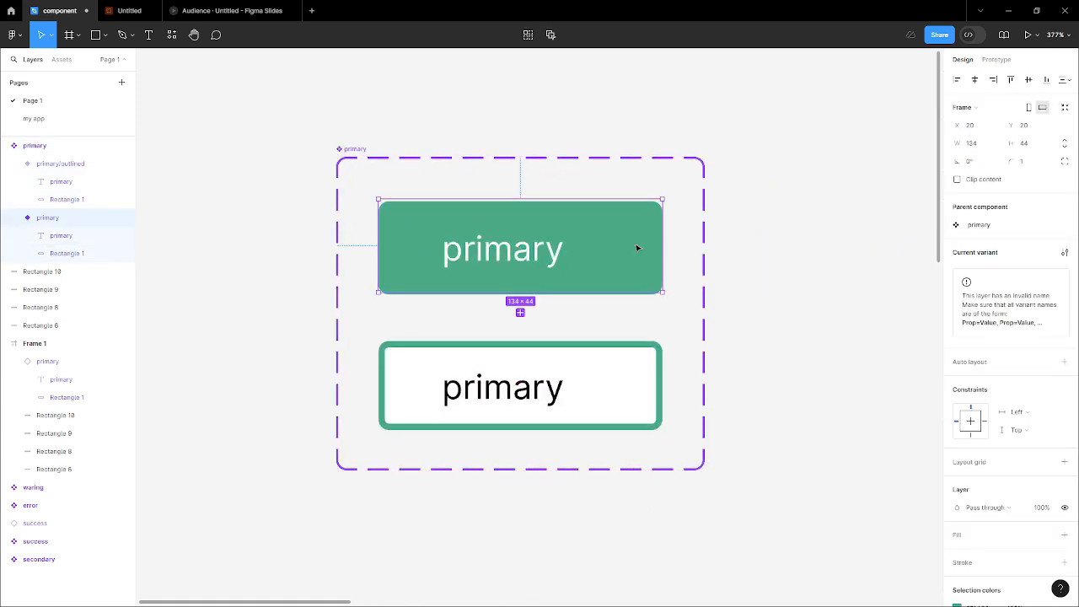
click(995, 59)
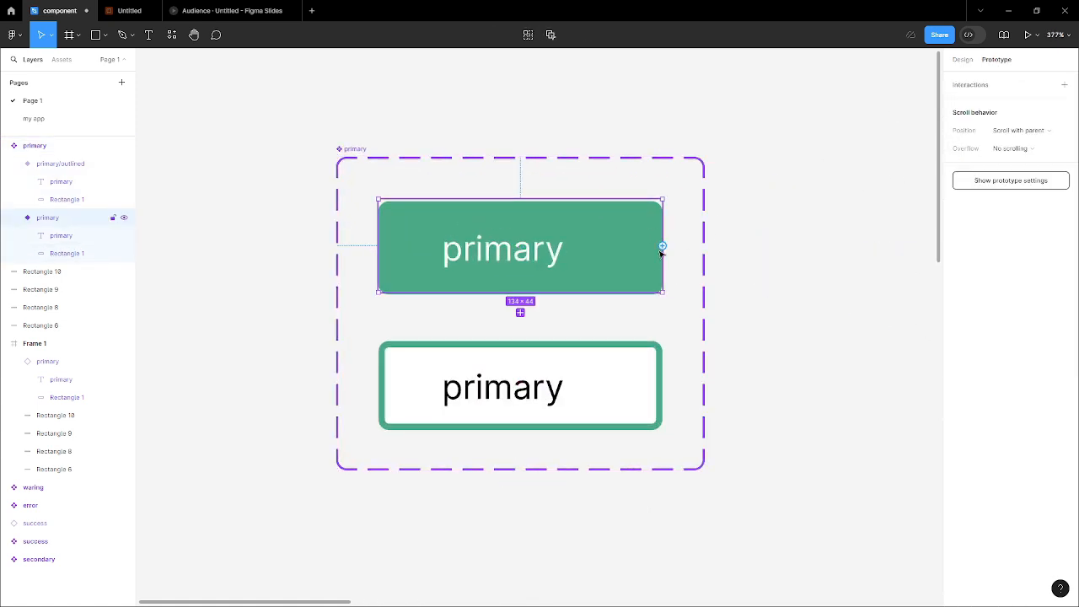
drag(663, 247, 665, 388)
click(474, 366)
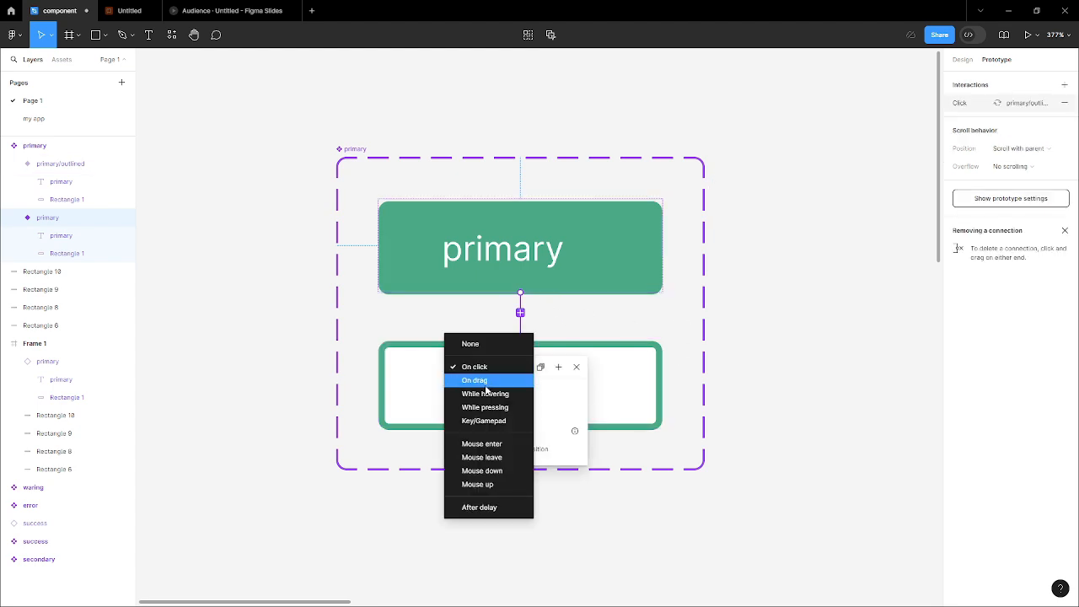
click(492, 395)
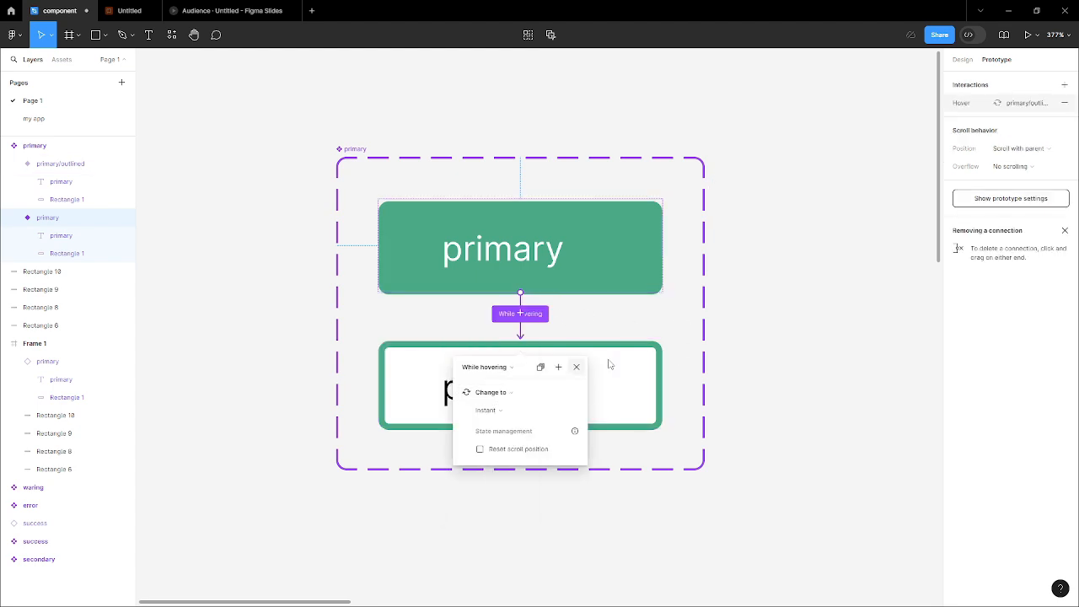
click(740, 280)
Preview Frame 1 as a prototype, and return to the component design file.
scroll(614, 272, down, 10)
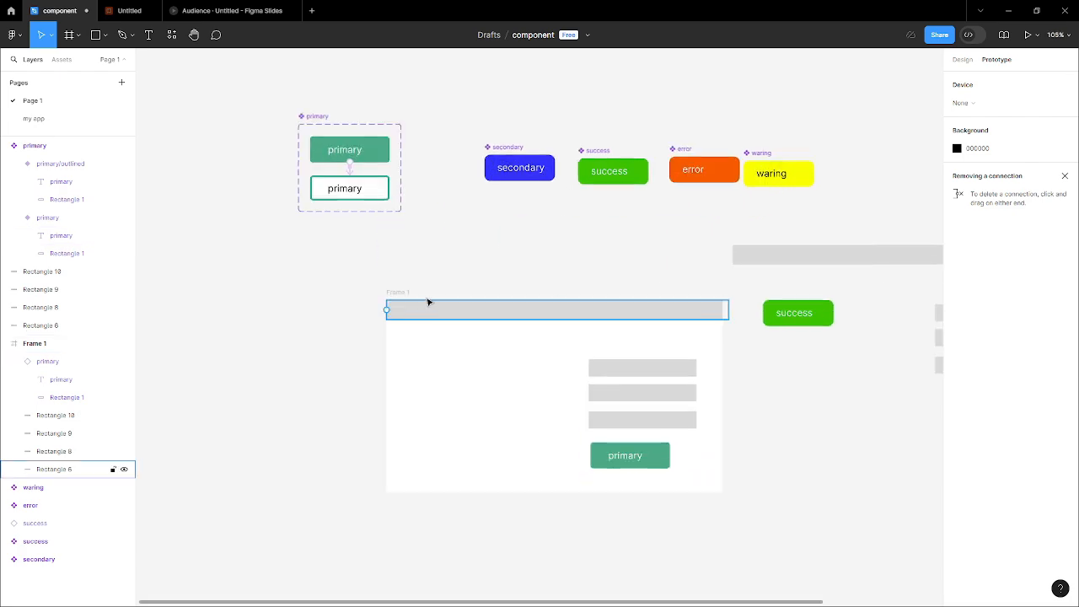
click(405, 292)
click(1028, 34)
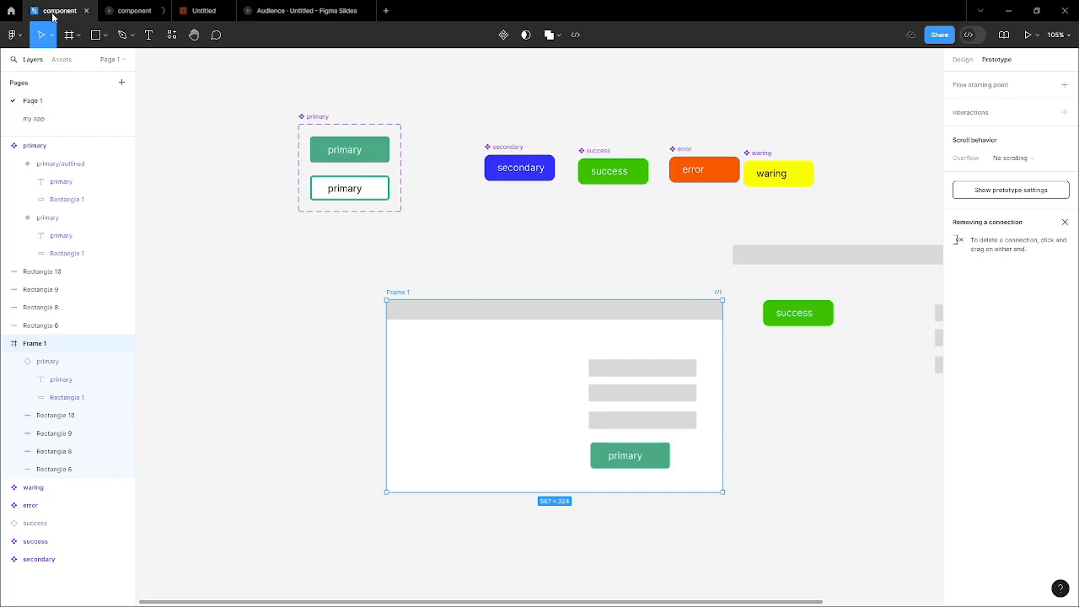
click(134, 10)
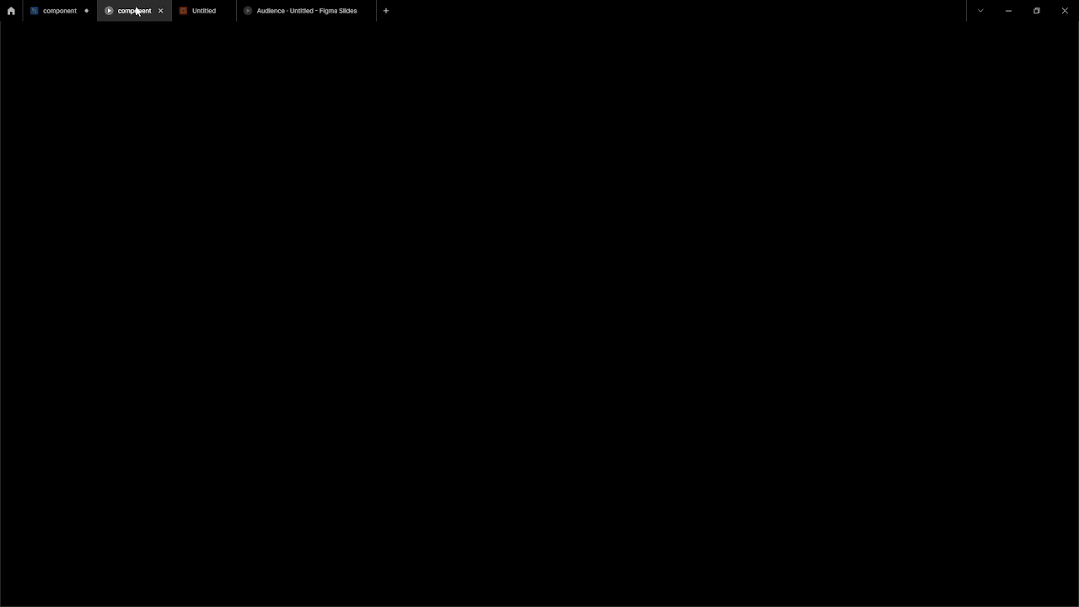
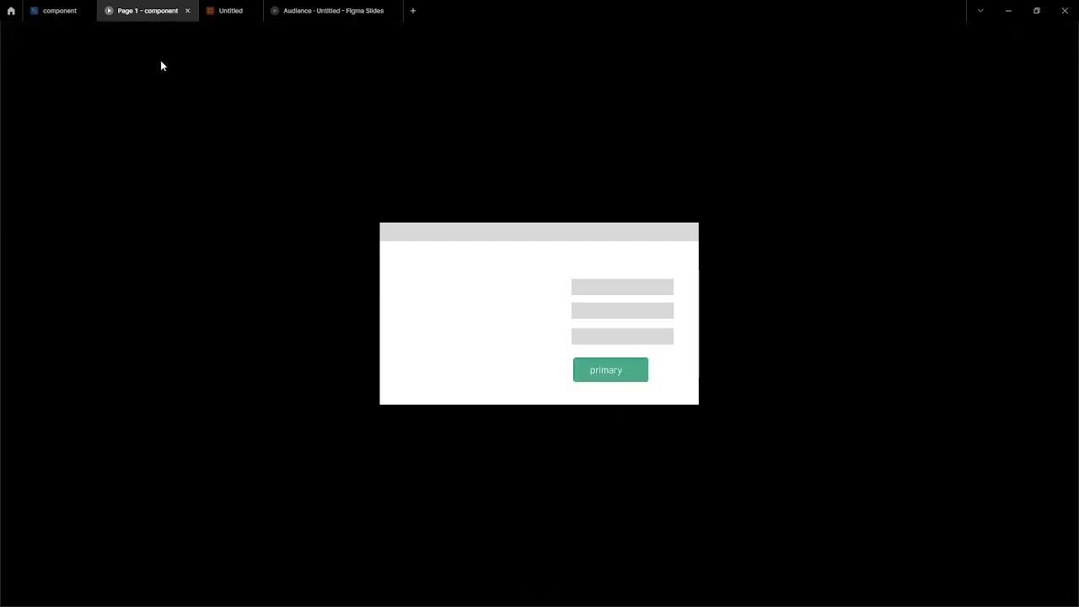
click(55, 9)
click(738, 207)
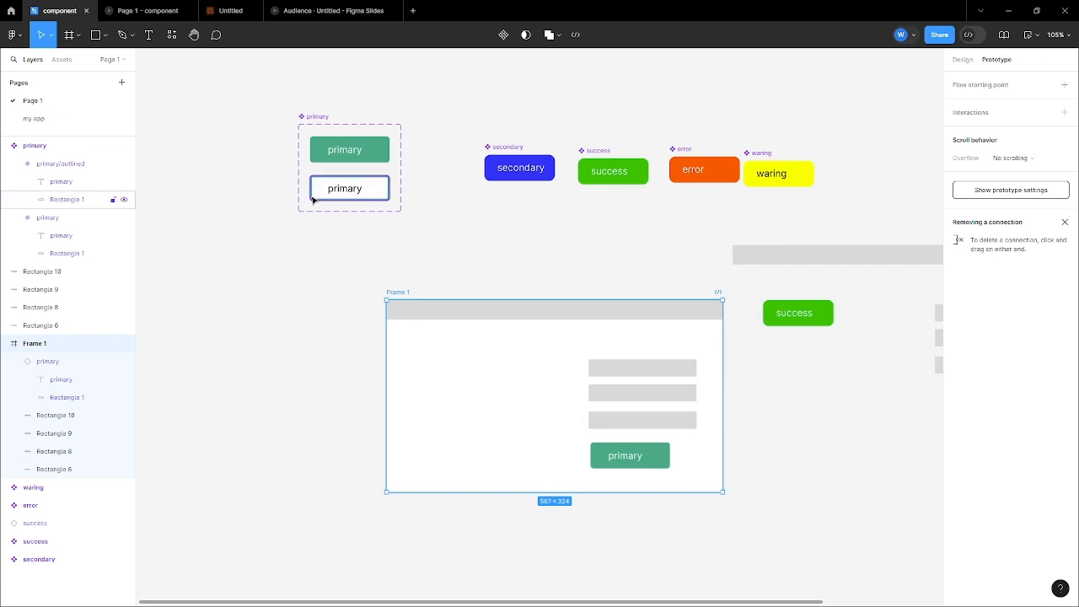
Move the primary component set right and slightly down, next to the secondary component.
scroll(328, 144, up, 5)
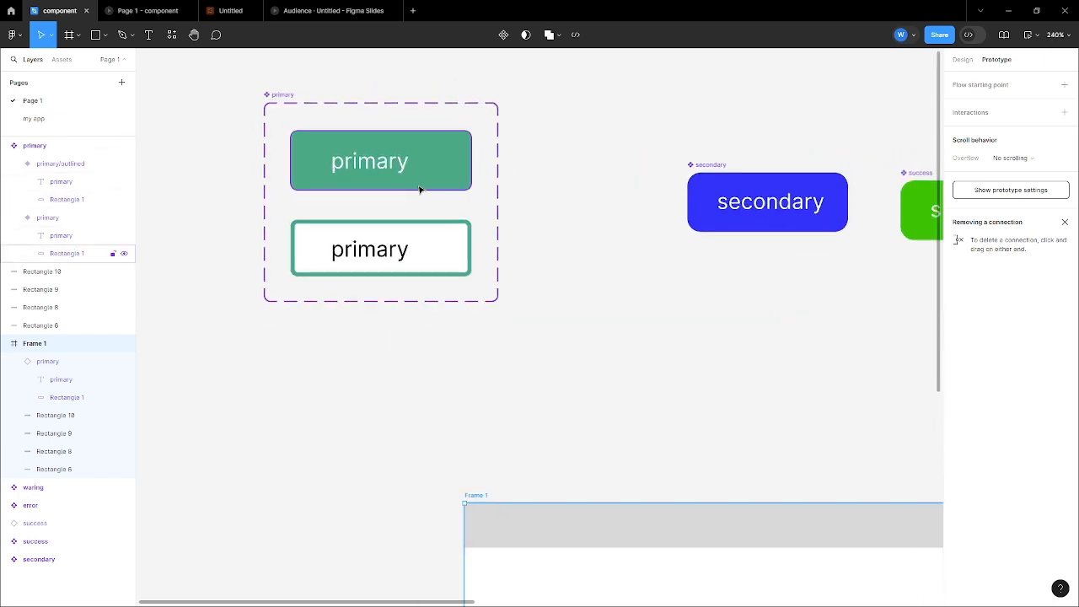
scroll(421, 186, down, 3)
scroll(396, 164, up, 2)
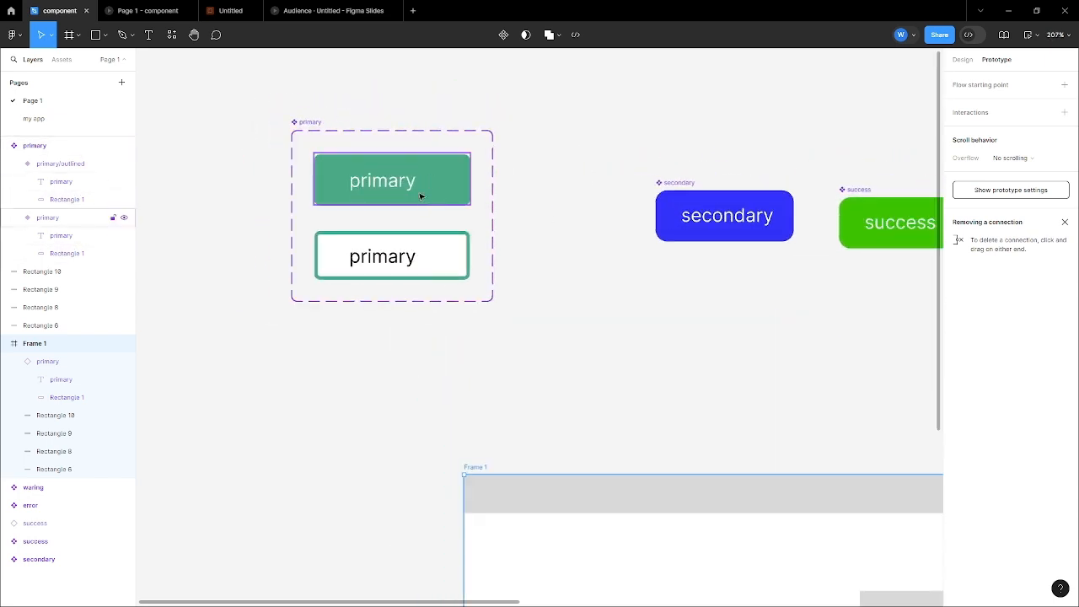
drag(308, 124, 426, 181)
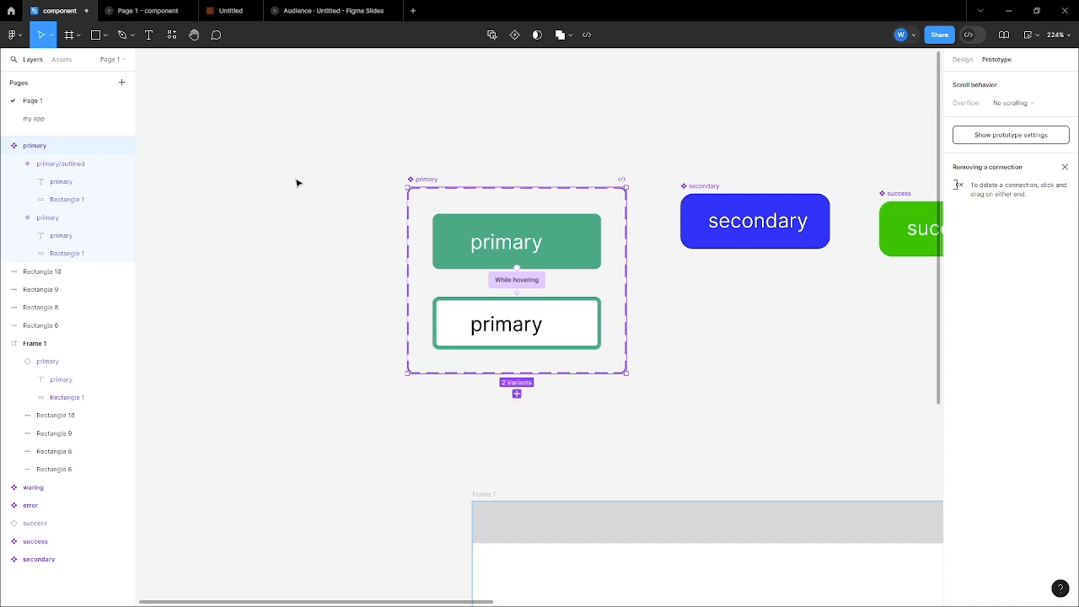
Look over the primary component set with its hover connection, the other button components and Frame 1.
scroll(298, 183, down, 2)
scroll(421, 245, up, 2)
scroll(448, 313, up, 1)
scroll(464, 258, down, 5)
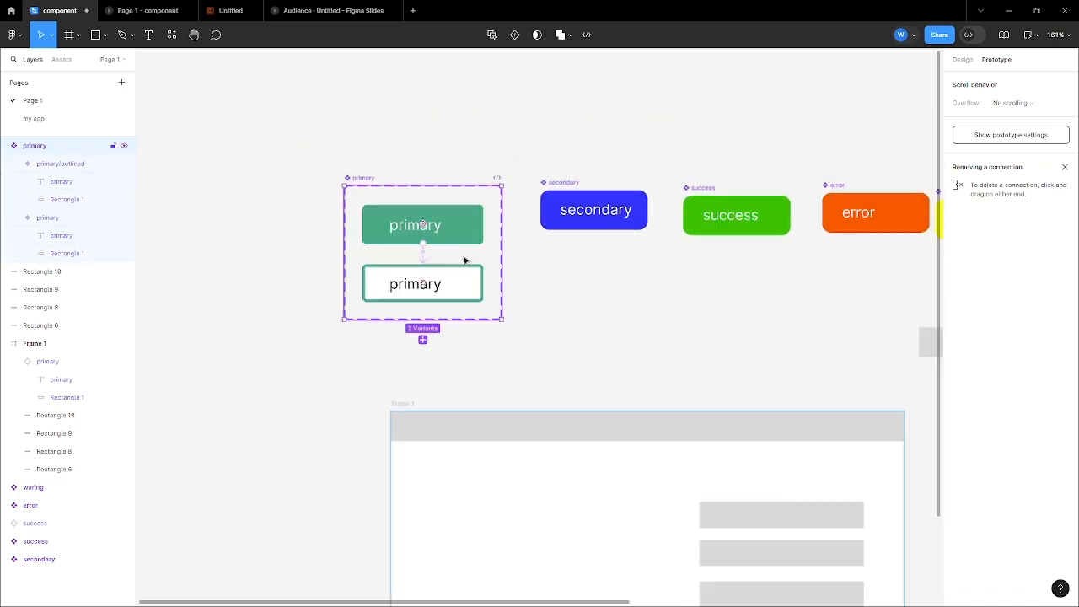
scroll(447, 253, down, 3)
scroll(581, 298, up, 3)
scroll(456, 260, down, 2)
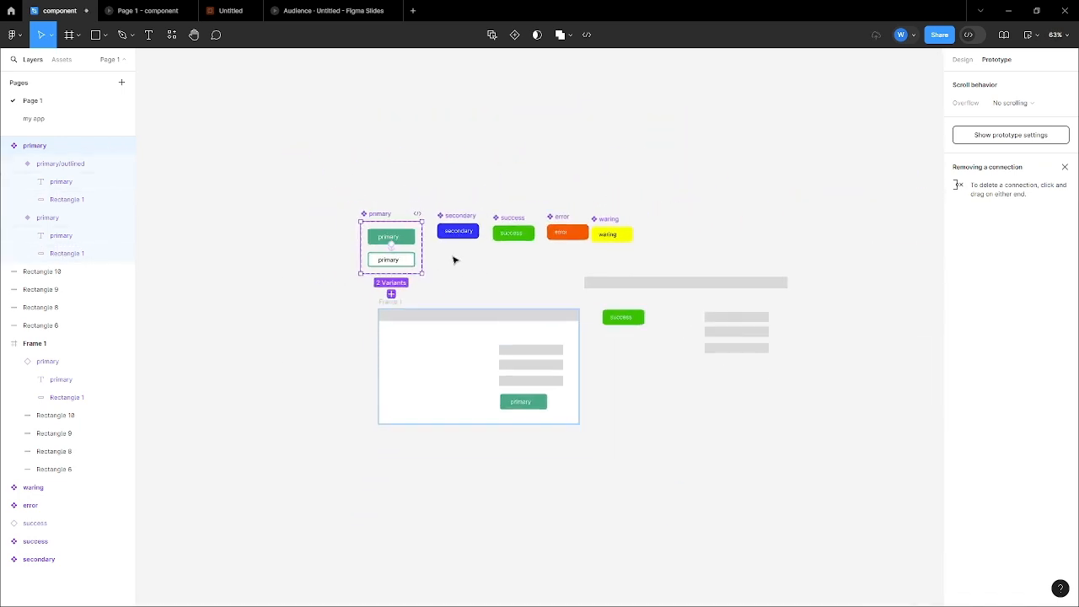
scroll(445, 267, up, 2)
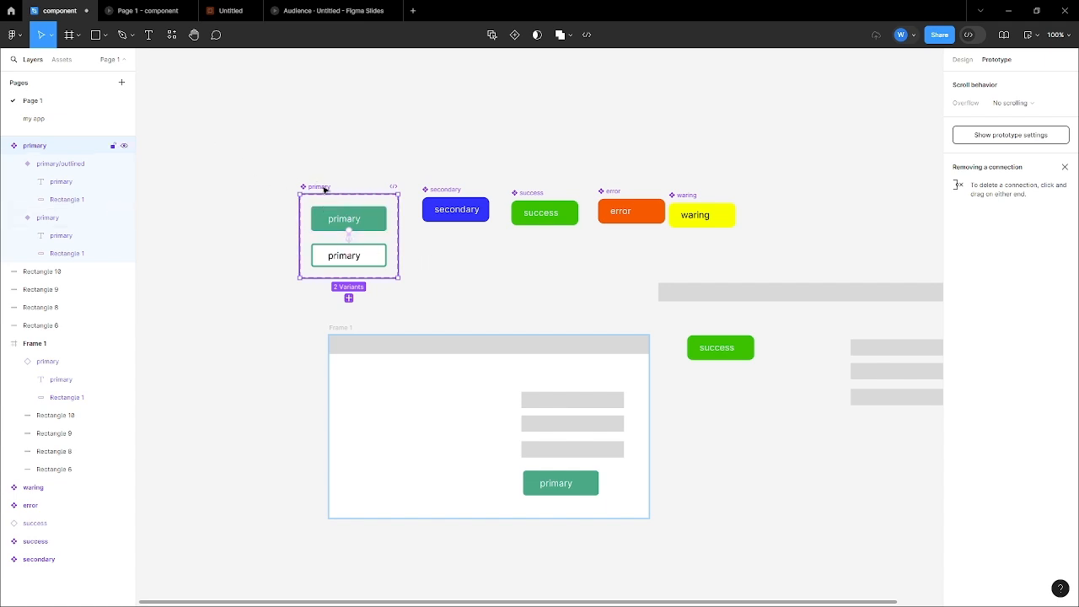
scroll(350, 192, up, 3)
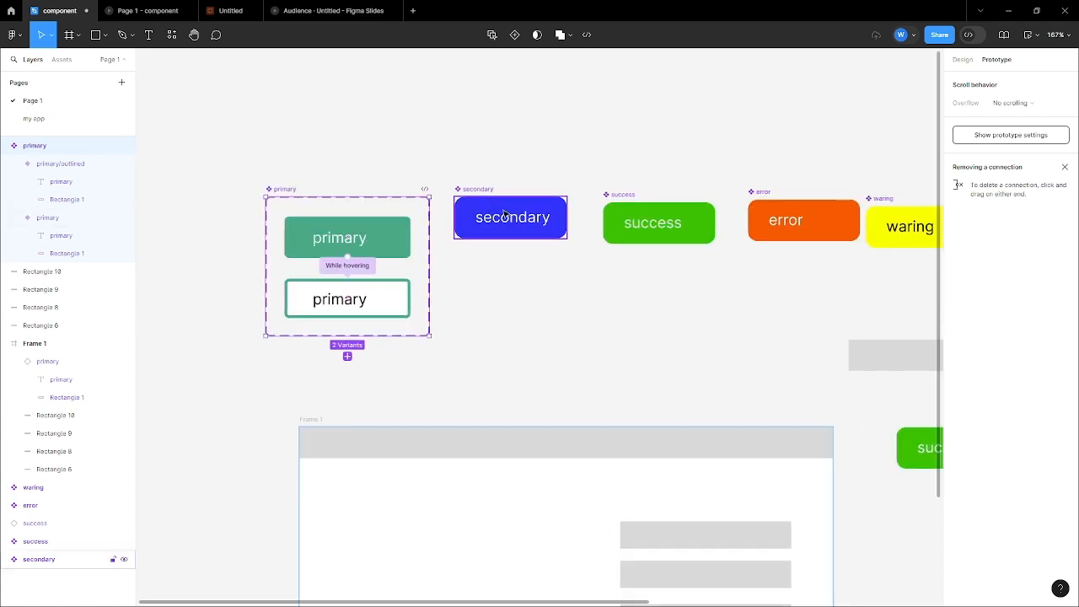
scroll(514, 309, down, 4)
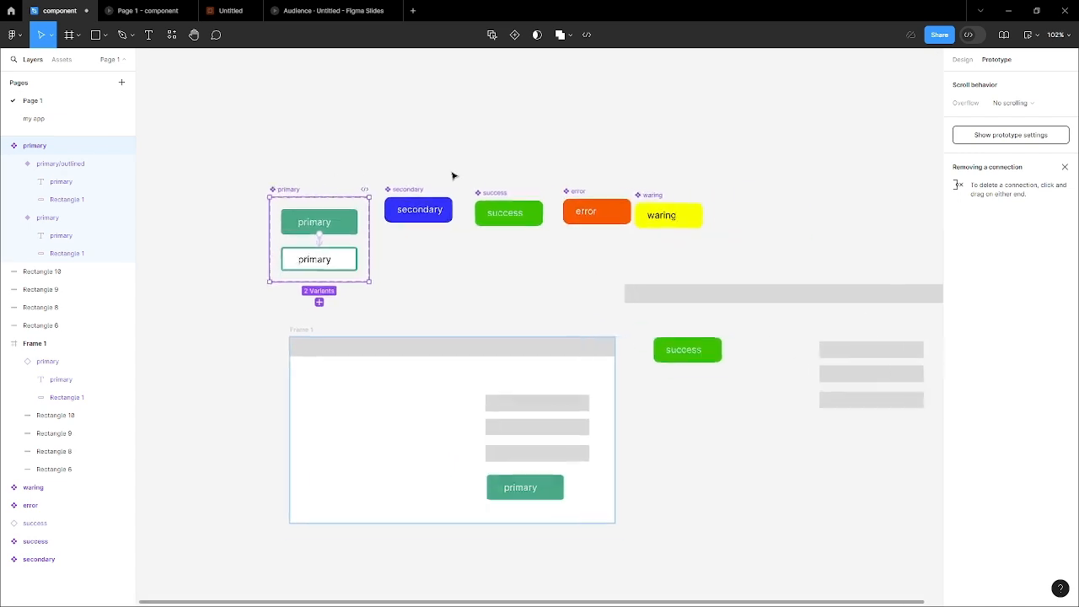
scroll(282, 192, up, 3)
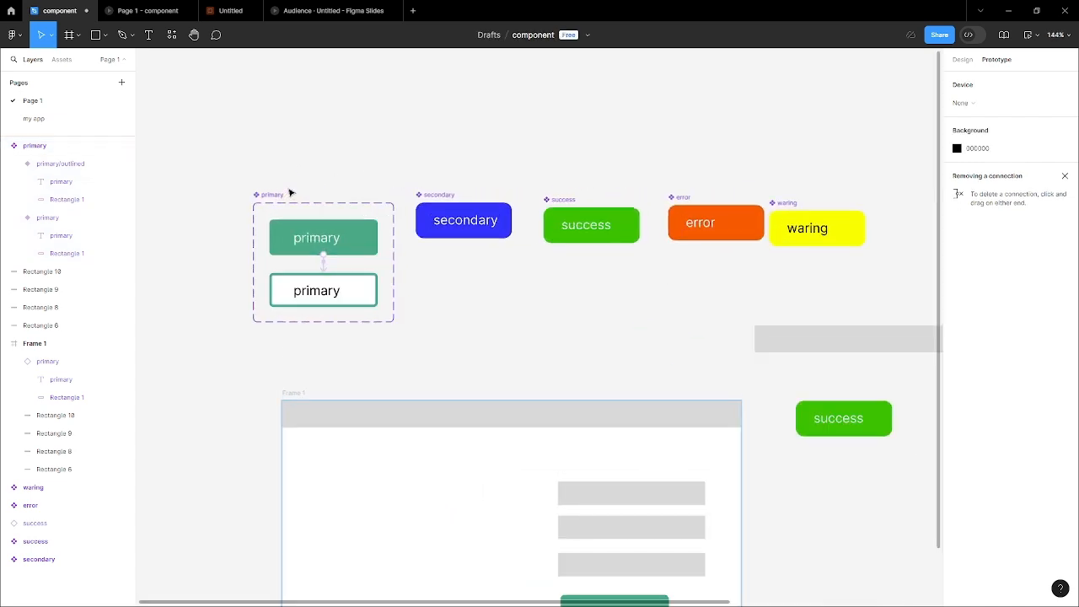
Inspect the hover interaction between the two primary variants and review its available triggers.
click(330, 149)
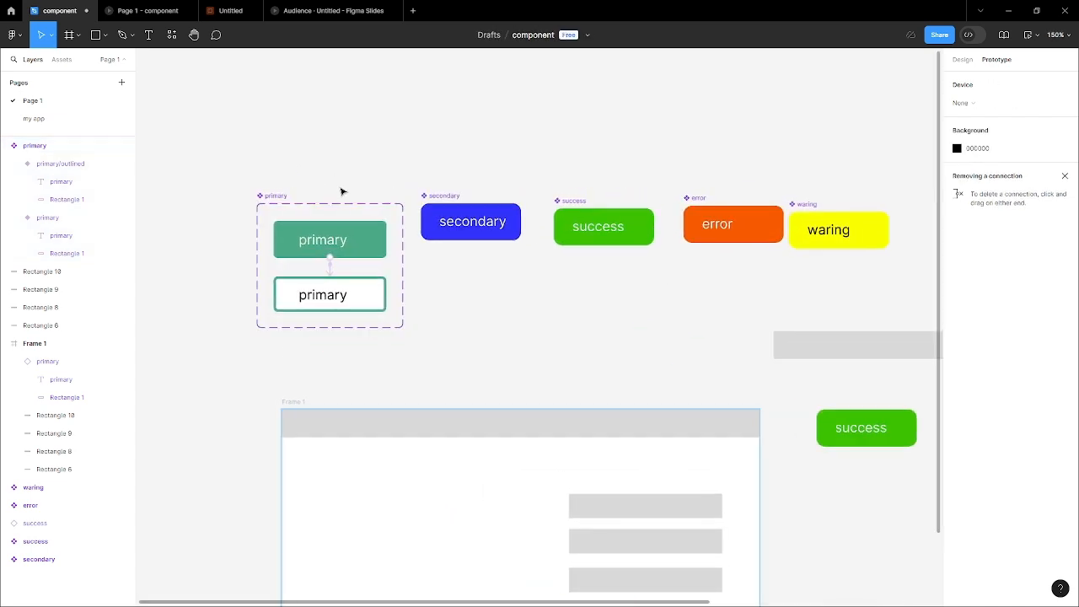
click(330, 270)
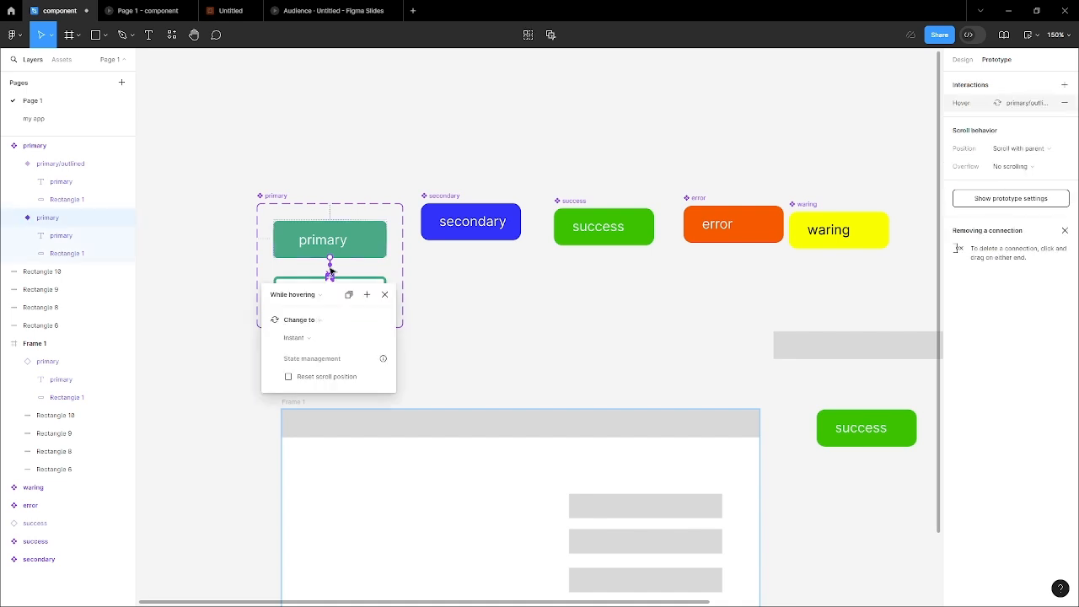
click(311, 297)
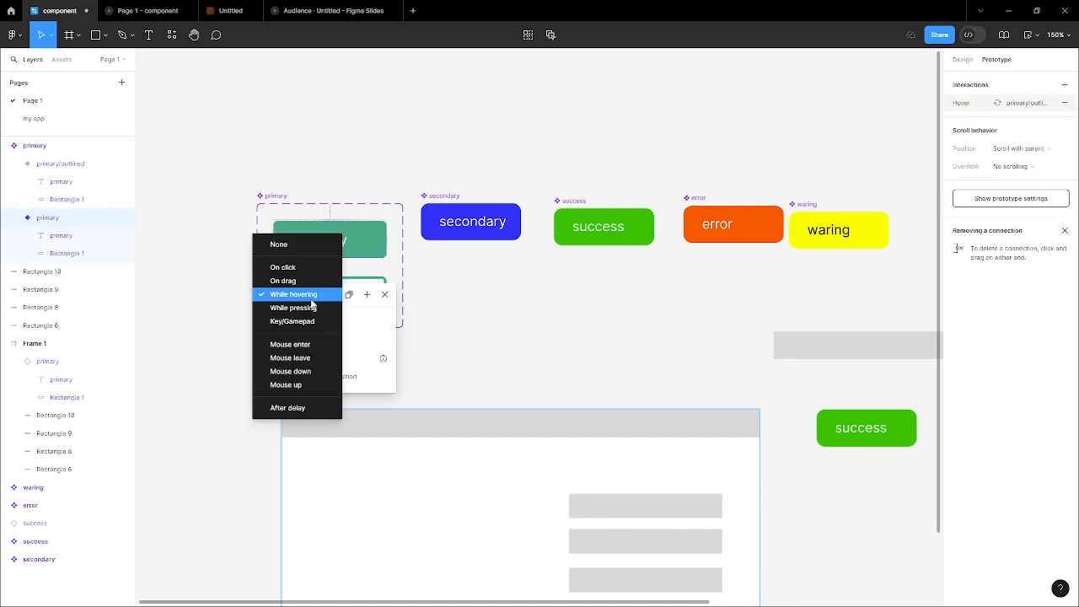
click(367, 322)
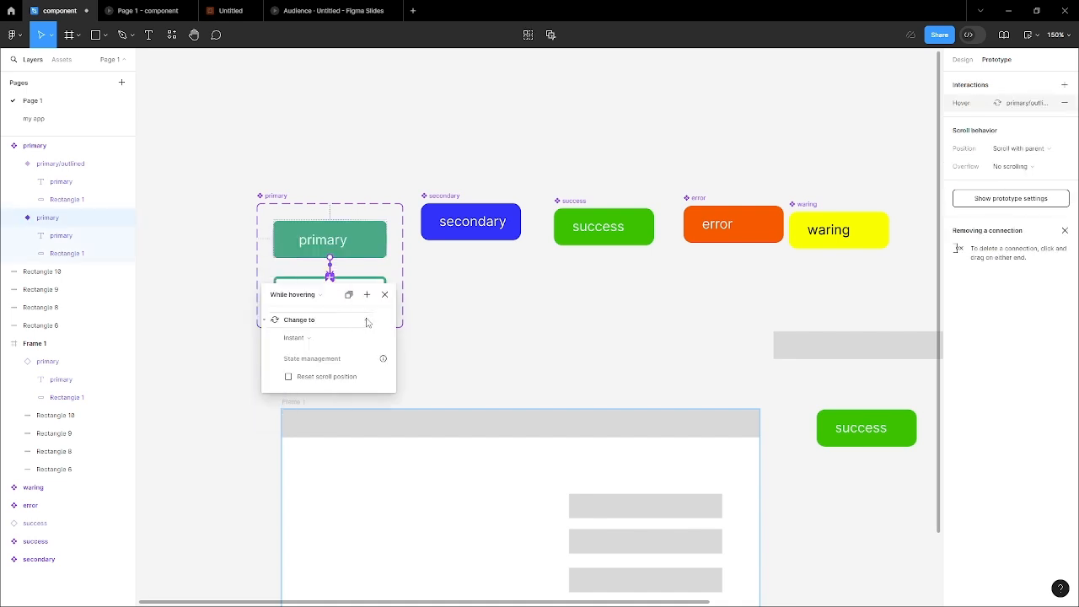
Examine the trigger options of the primary component's hover interaction and the connection between its filled and outlined buttons.
click(309, 297)
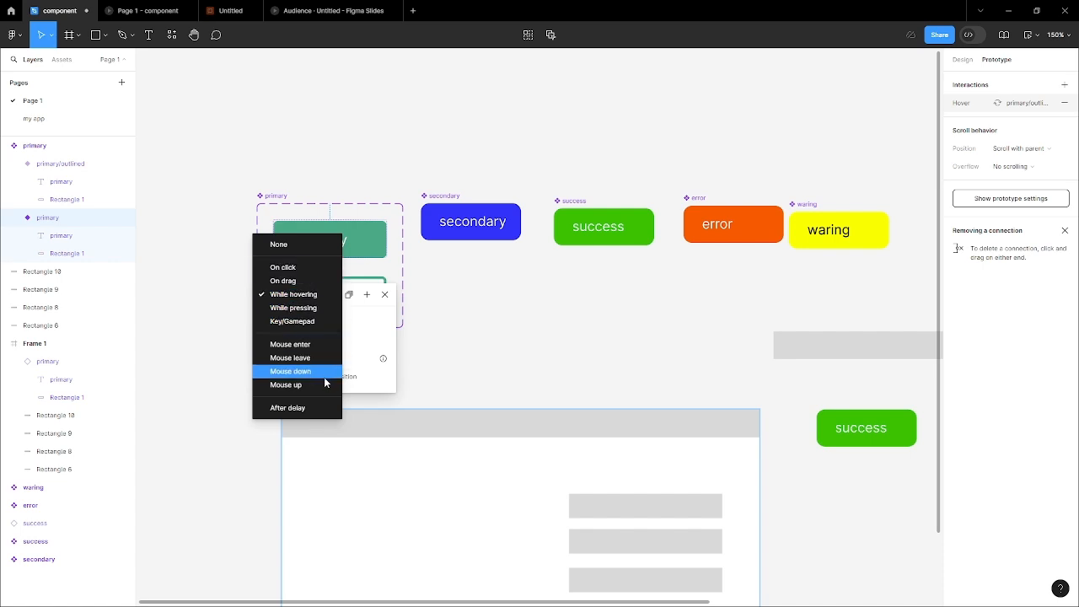
click(357, 323)
click(423, 272)
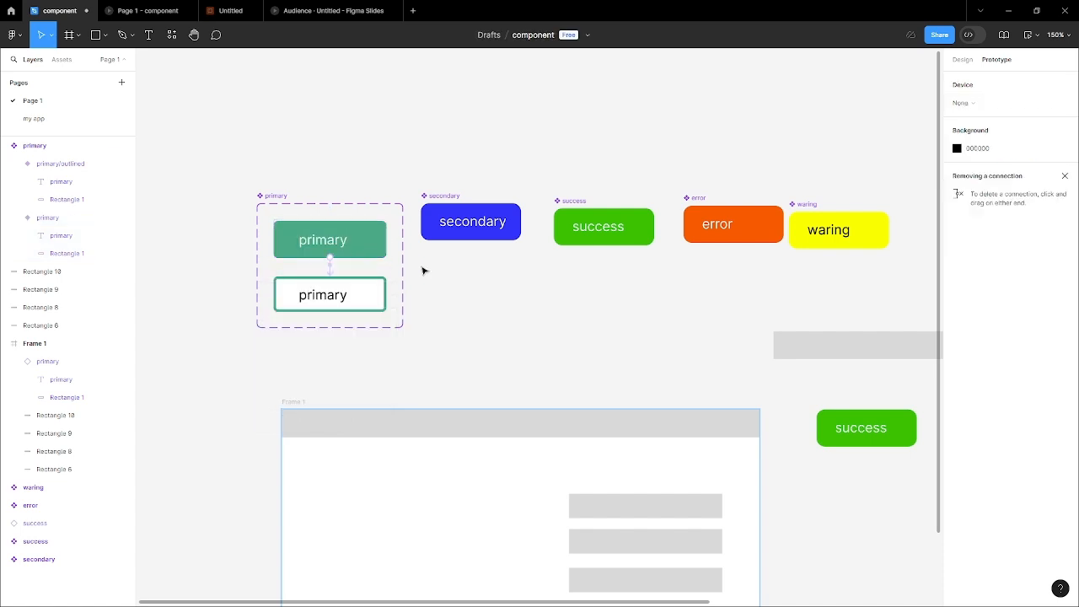
scroll(302, 271, up, 5)
scroll(446, 266, down, 5)
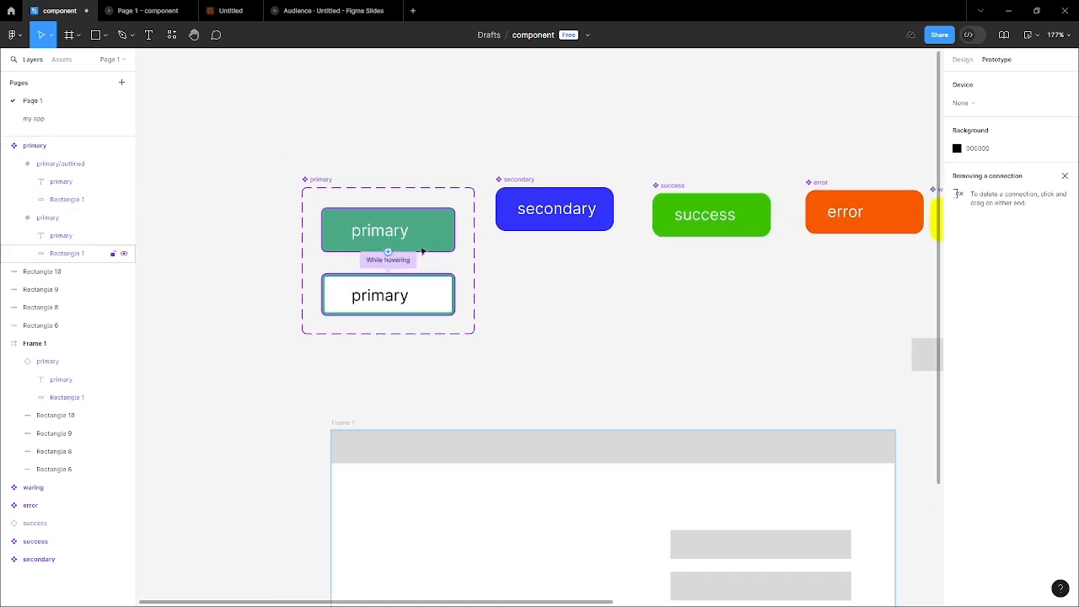
scroll(312, 249, down, 3)
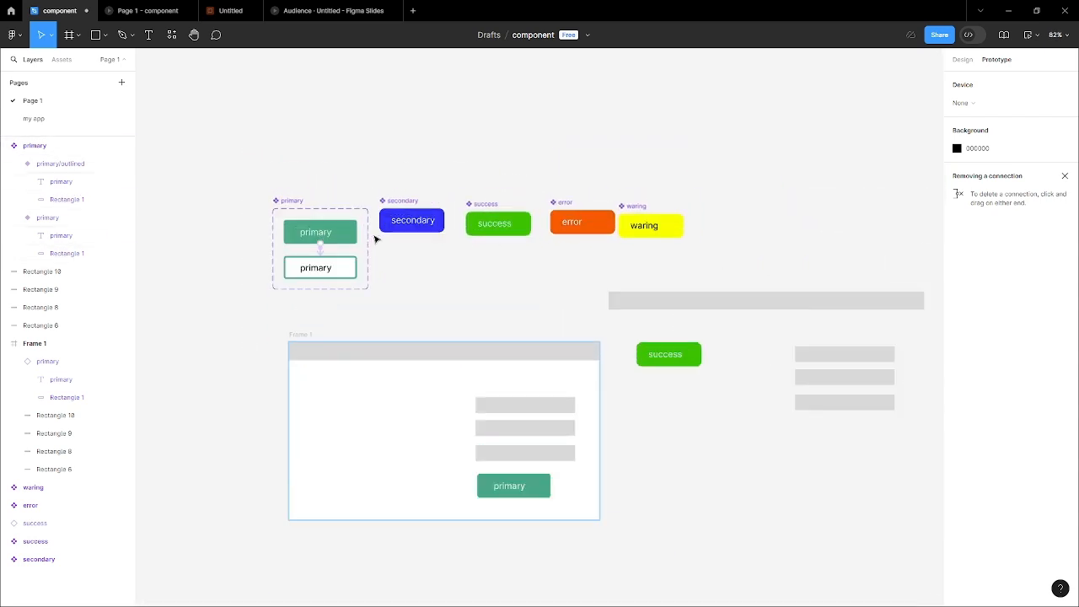
scroll(374, 234, up, 5)
scroll(374, 234, down, 3)
scroll(320, 225, up, 1)
scroll(257, 229, up, 1)
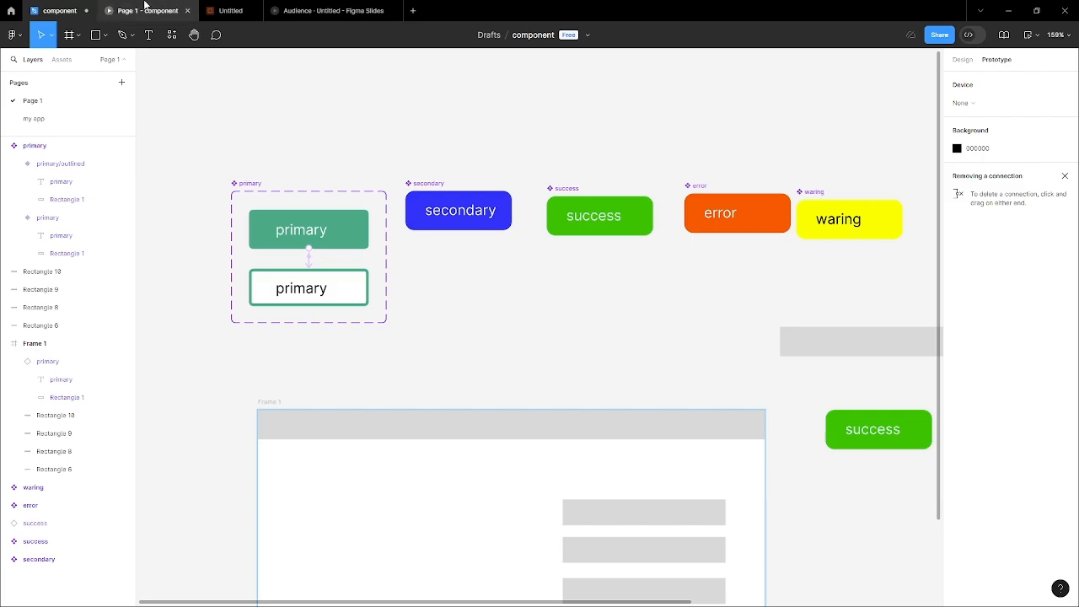
Check the Page 1 prototype and the presentation slides on variants and organizing components, and return to the component design file.
click(220, 7)
click(148, 10)
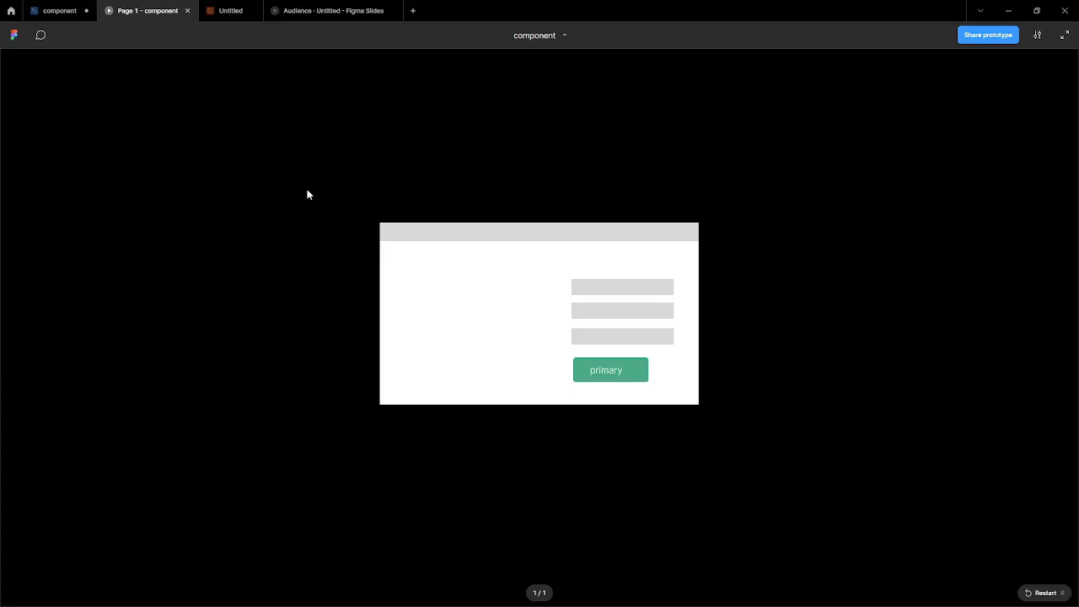
click(341, 10)
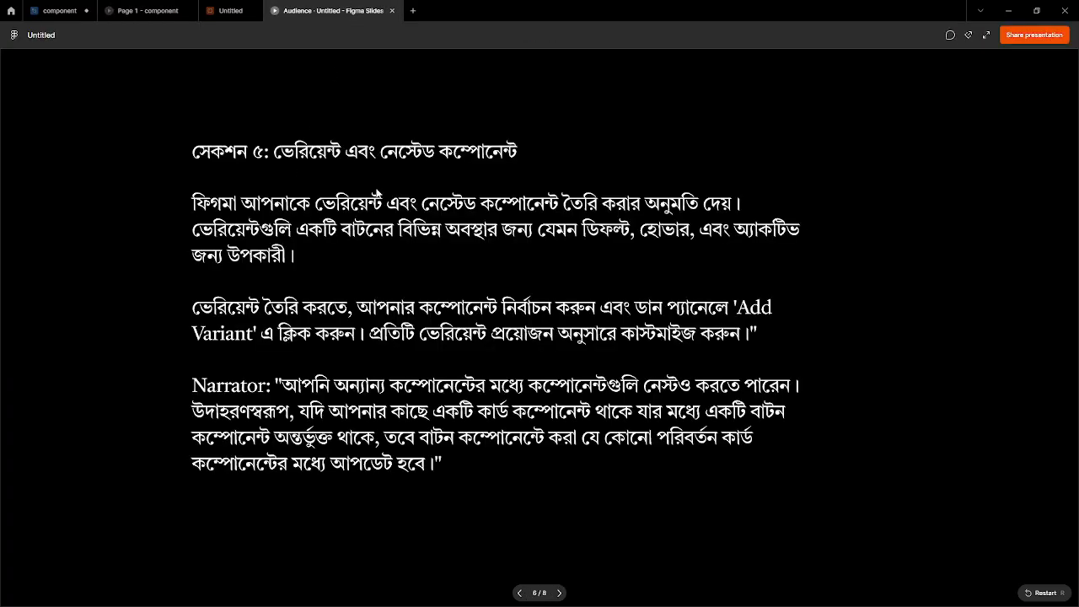
key(Left)
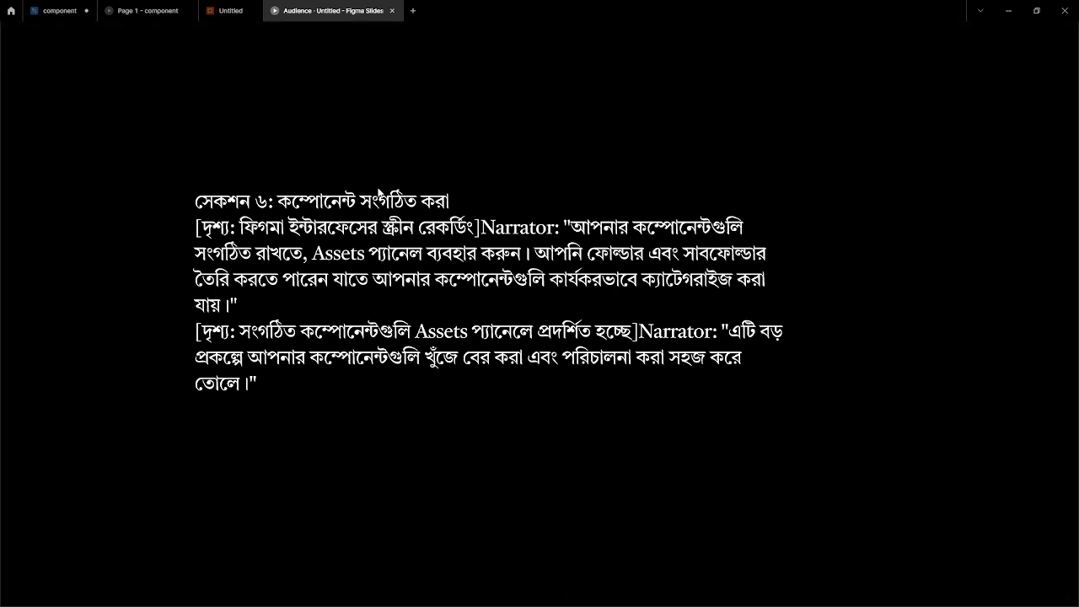
key(Right)
key(Left)
click(59, 10)
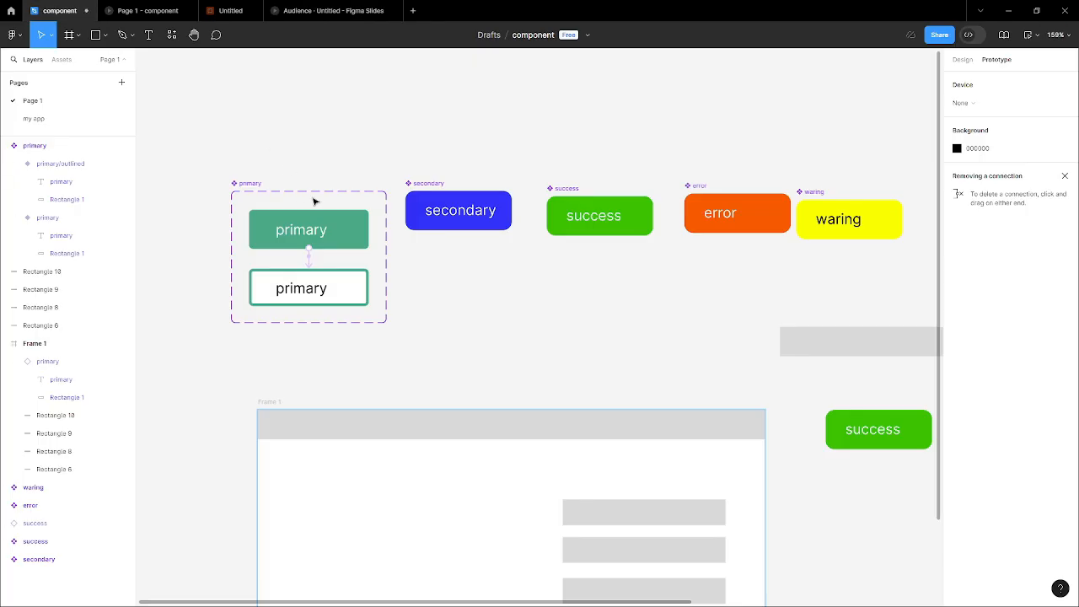
Move the primary component set slightly right, closer to the secondary component, keeping their upper edges aligned.
scroll(451, 229, down, 5)
scroll(451, 296, up, 4)
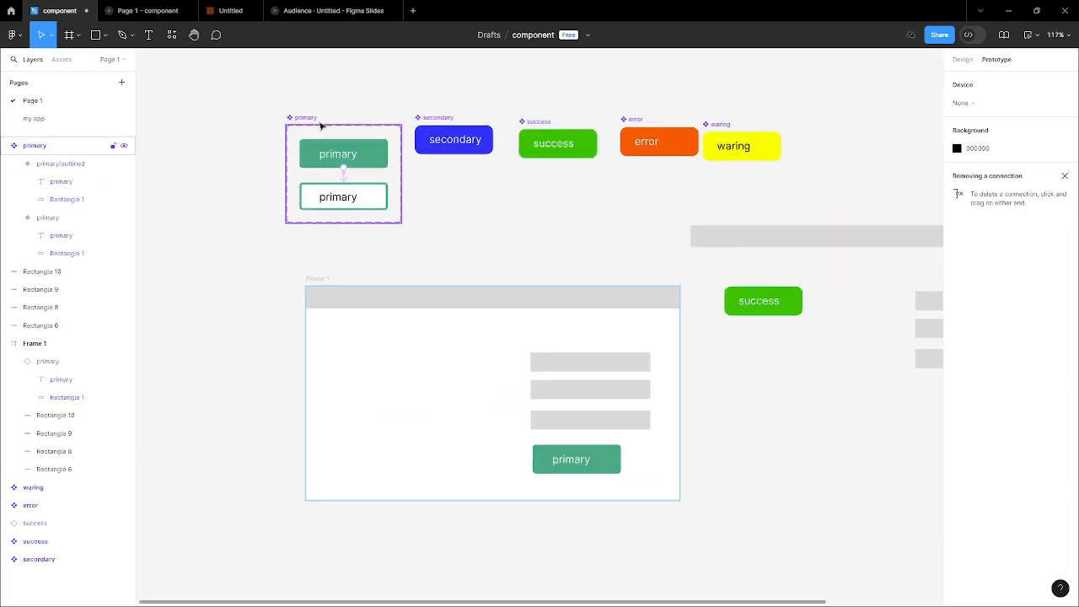
scroll(321, 126, up, 2)
scroll(504, 170, down, 2)
scroll(374, 136, up, 2)
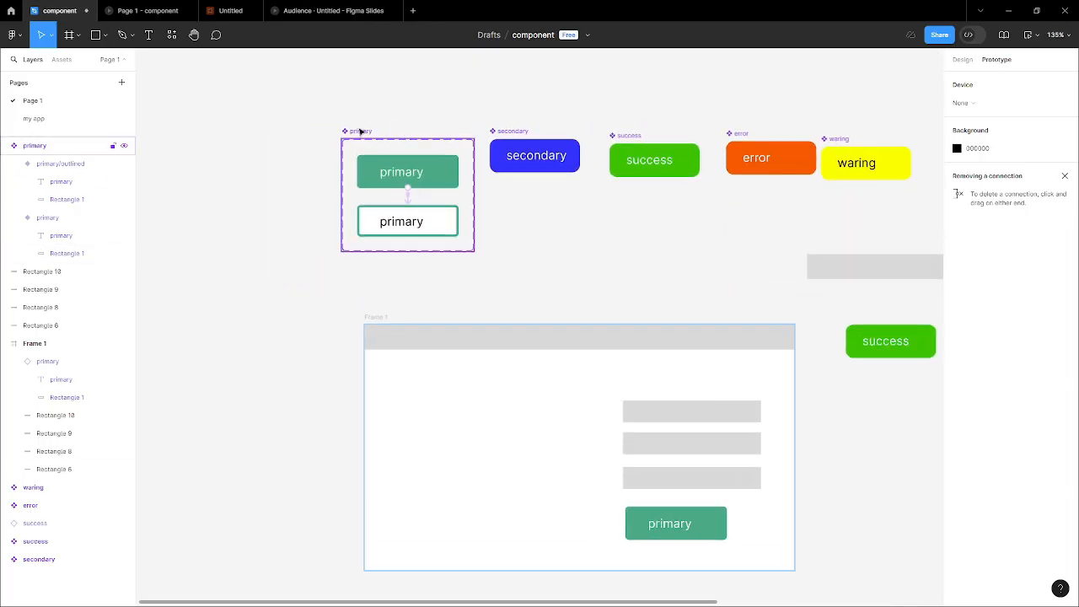
scroll(386, 127, down, 1)
scroll(397, 116, up, 3)
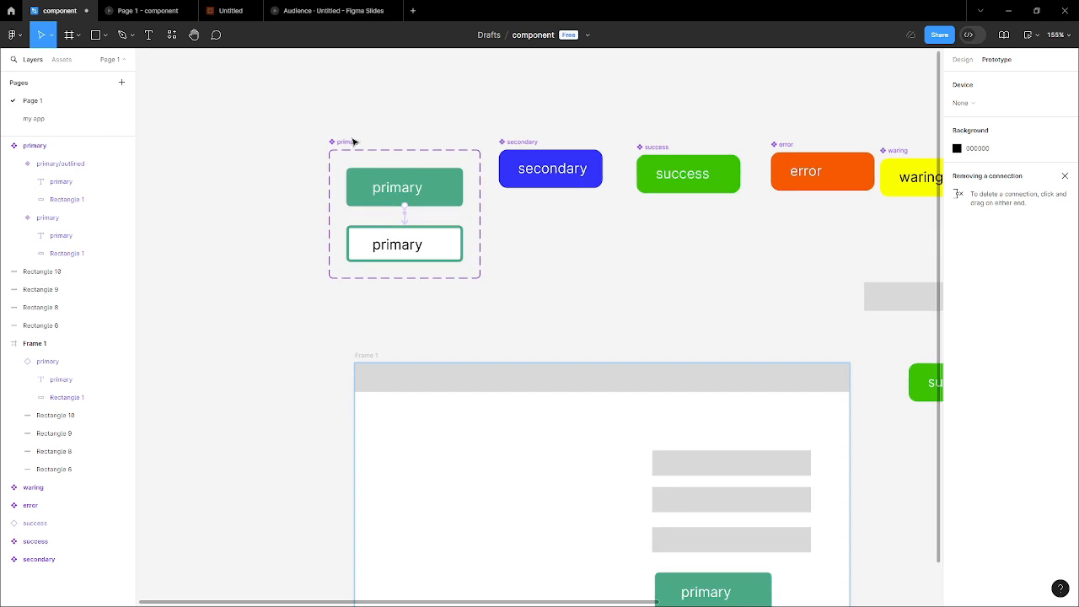
click(364, 146)
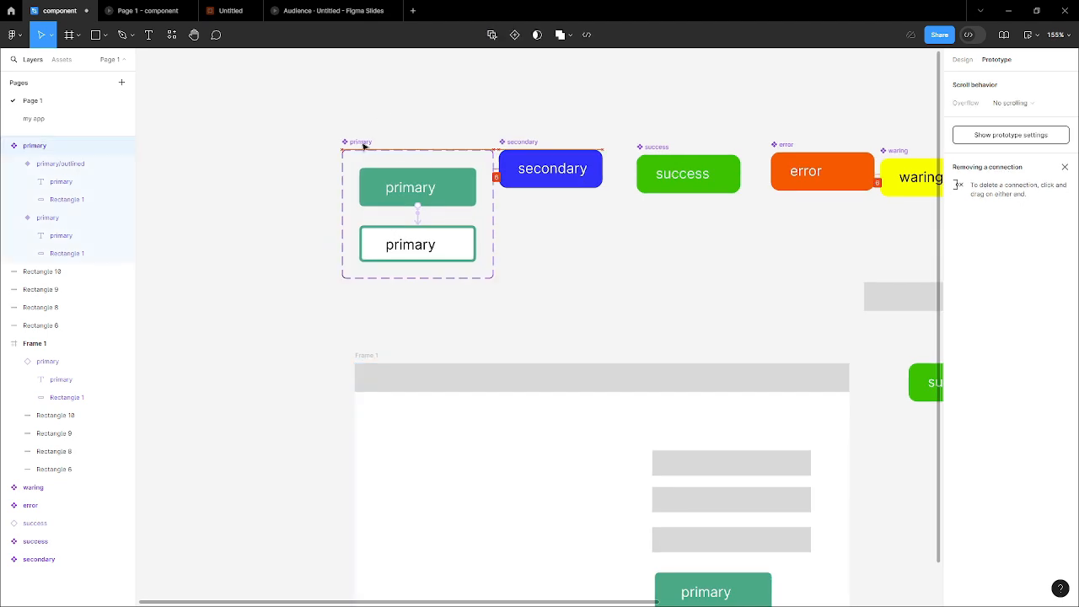
click(436, 127)
scroll(435, 127, up, 3)
scroll(408, 145, down, 6)
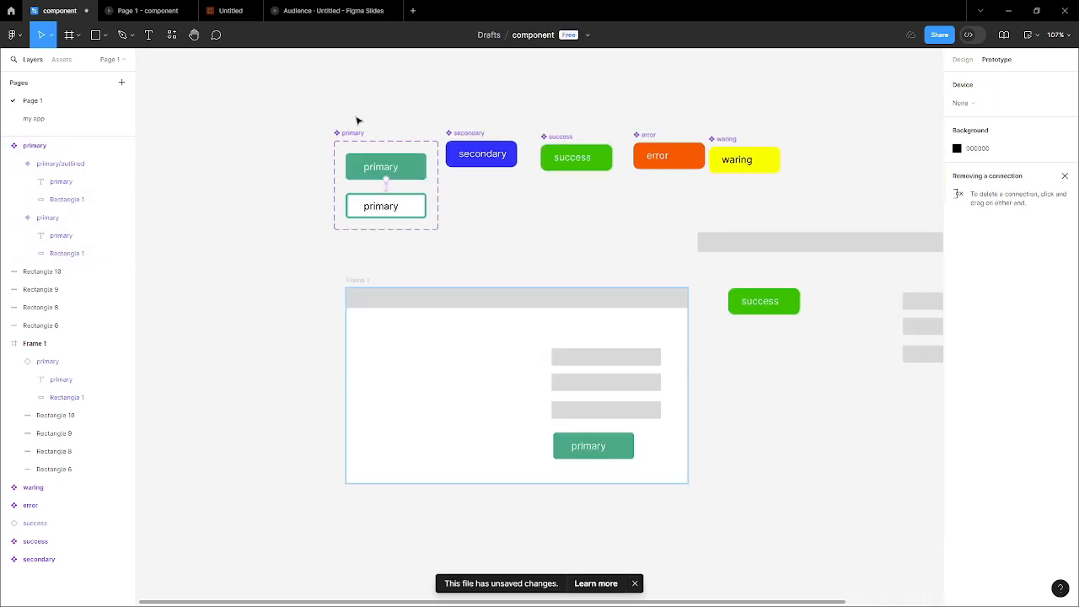
scroll(376, 118, up, 3)
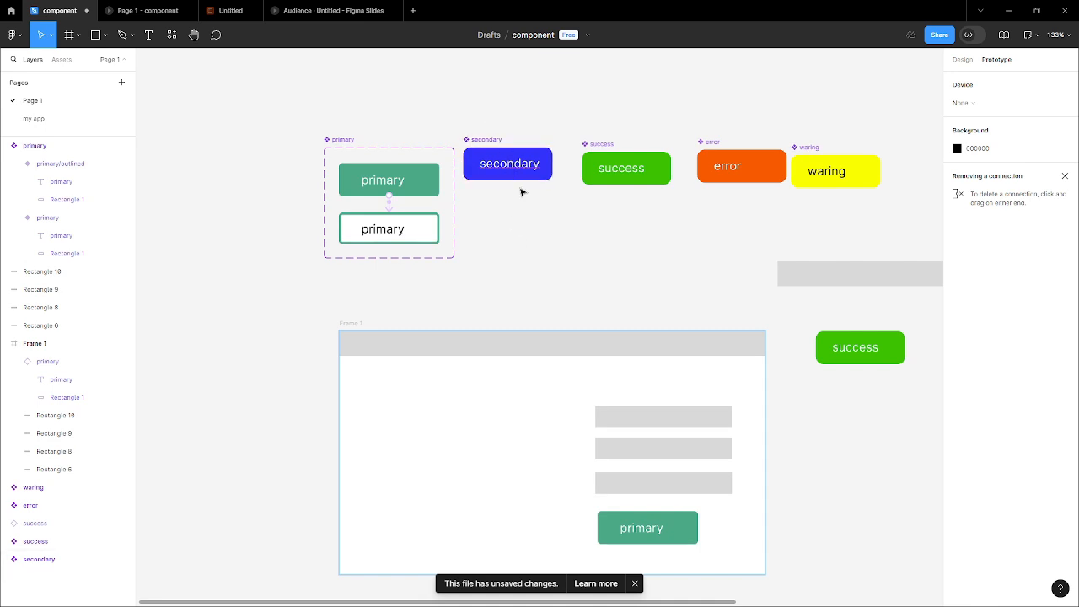
Add a second variant to the blue secondary component.
scroll(455, 181, up, 2)
click(487, 150)
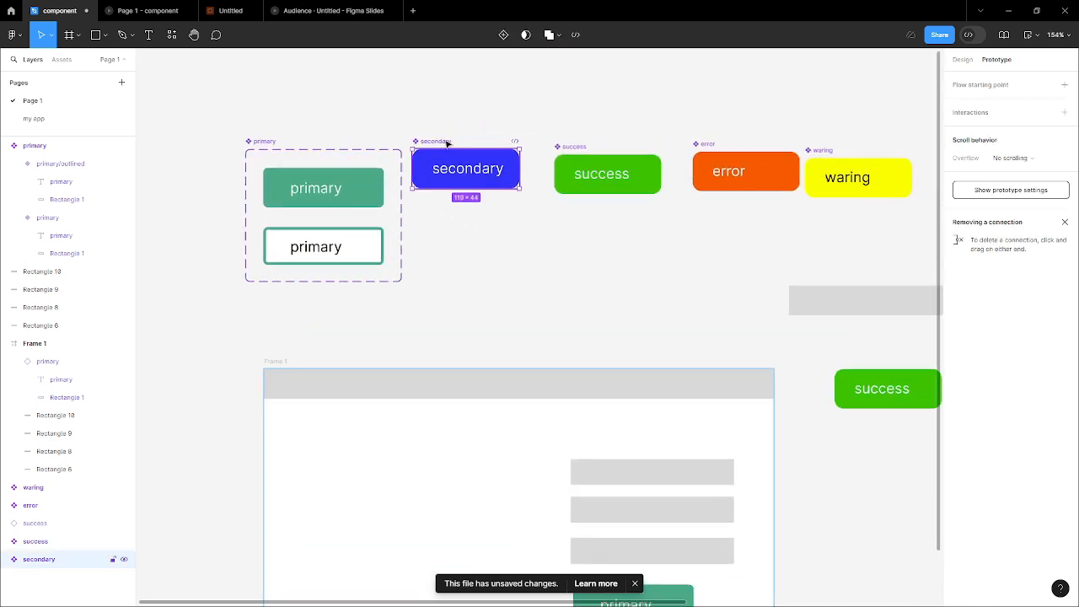
scroll(447, 143, up, 5)
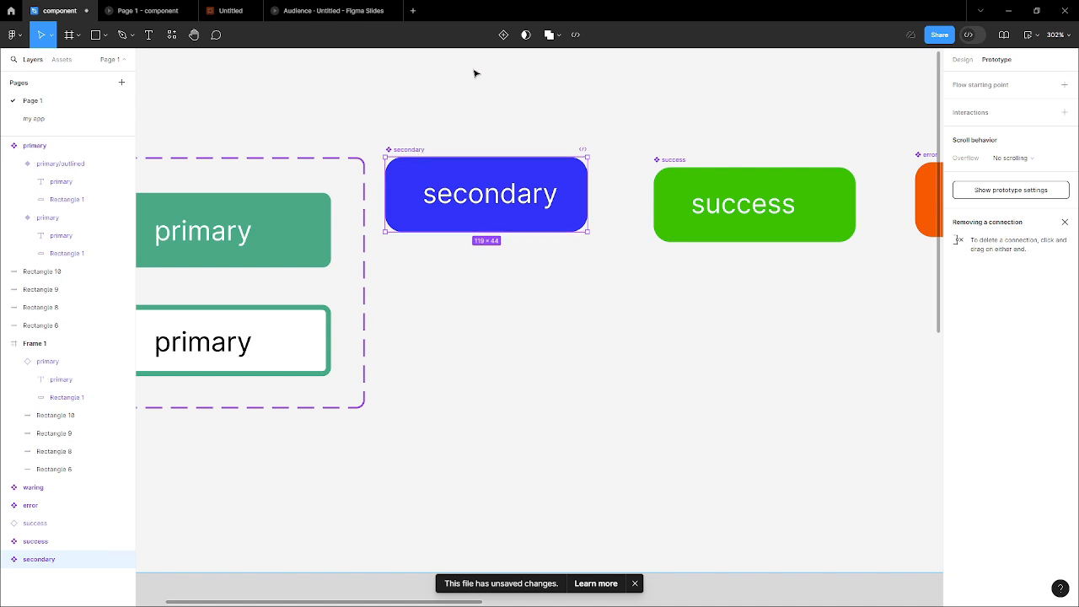
click(504, 35)
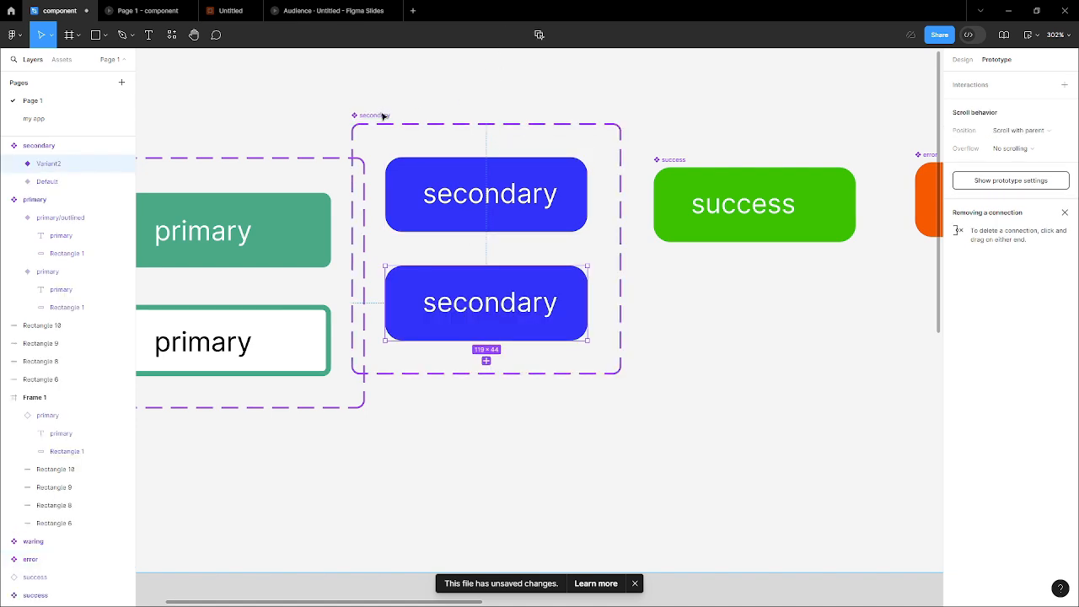
Move the secondary component set down and right so it clears the primary component set.
scroll(383, 117, down, 5)
click(448, 137)
scroll(453, 204, down, 3)
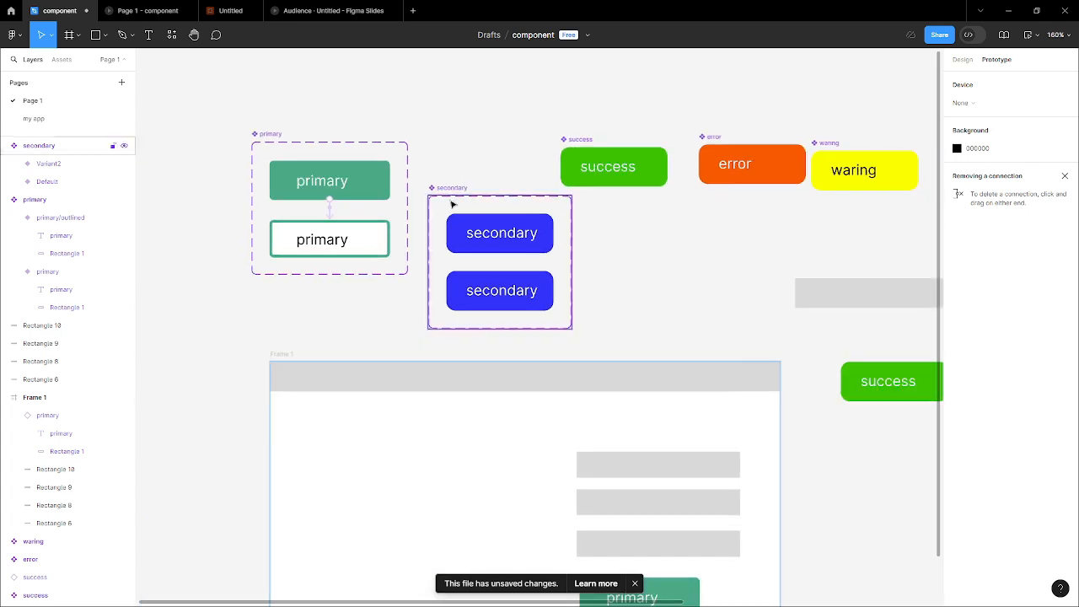
click(446, 187)
click(474, 137)
scroll(612, 171, down, 2)
scroll(612, 171, up, 3)
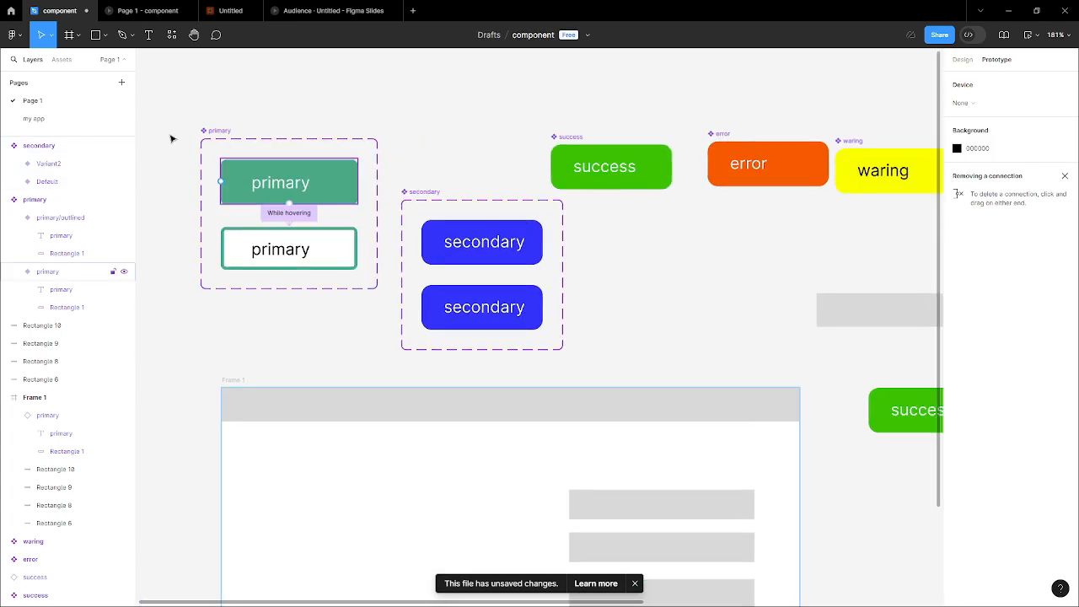
Place an instance of the secondary component in the white area of Frame 1 and switch it to Variant2.
click(61, 59)
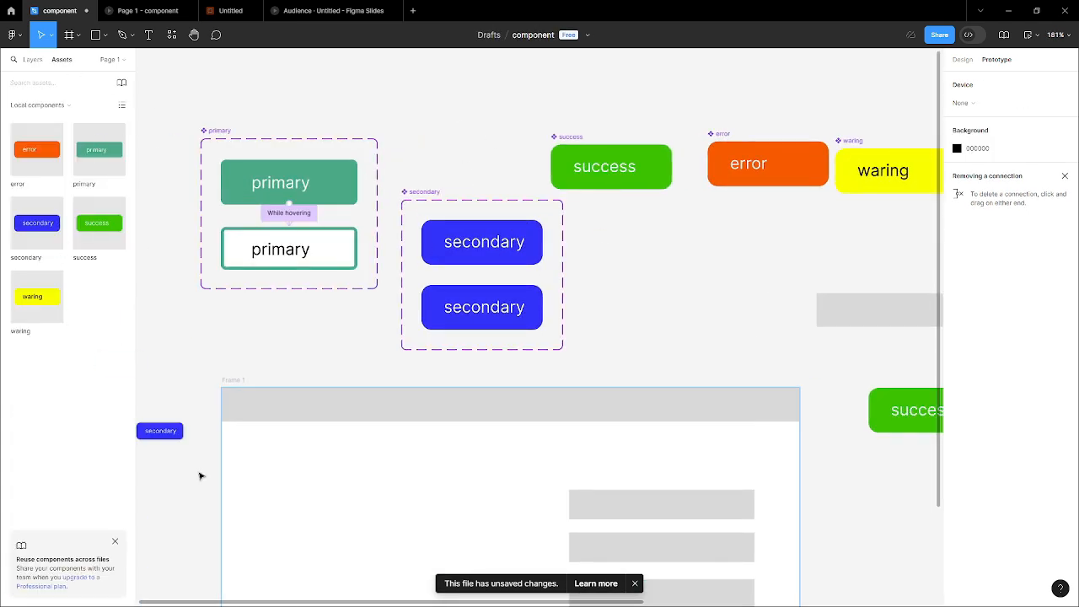
drag(199, 476, 371, 506)
scroll(472, 404, down, 3)
click(963, 59)
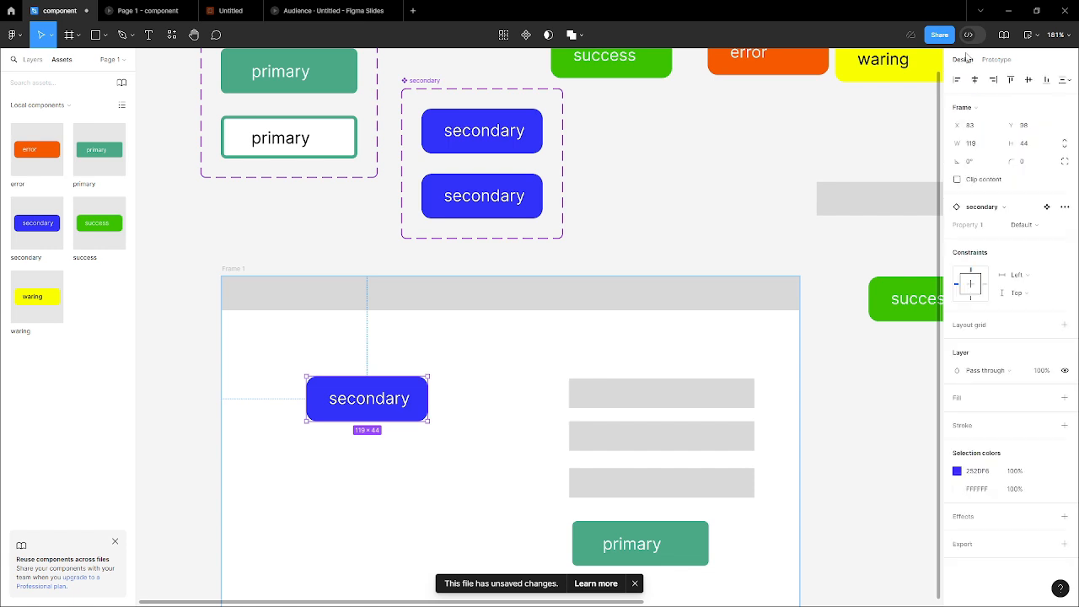
click(1029, 224)
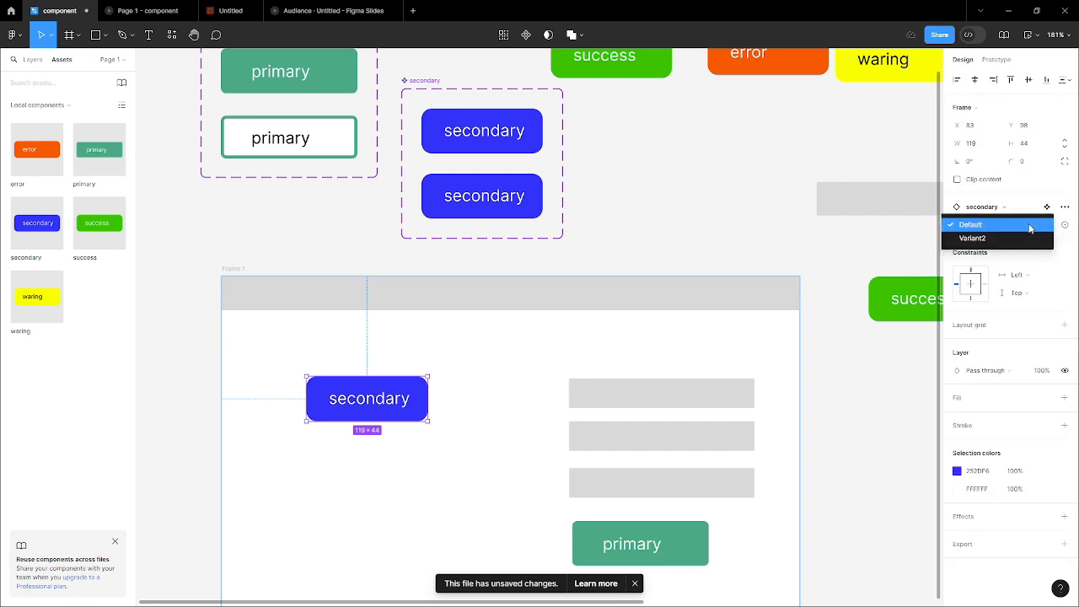
click(998, 244)
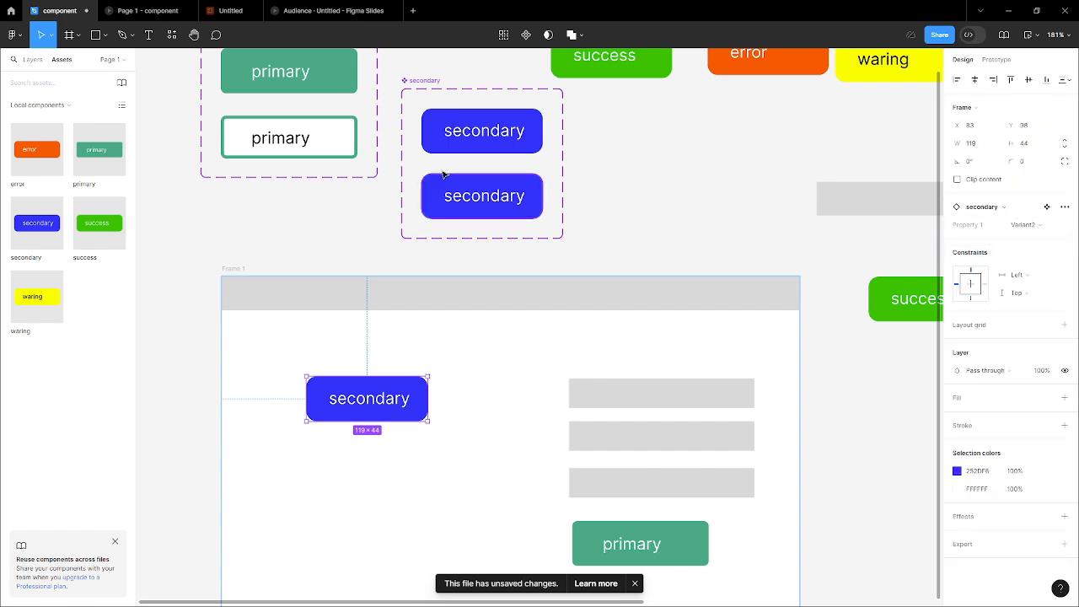
Add a 000000 inside stroke of width 3 to the rectangle of the second secondary variant.
scroll(506, 211, down, 2)
scroll(532, 197, up, 4)
click(510, 179)
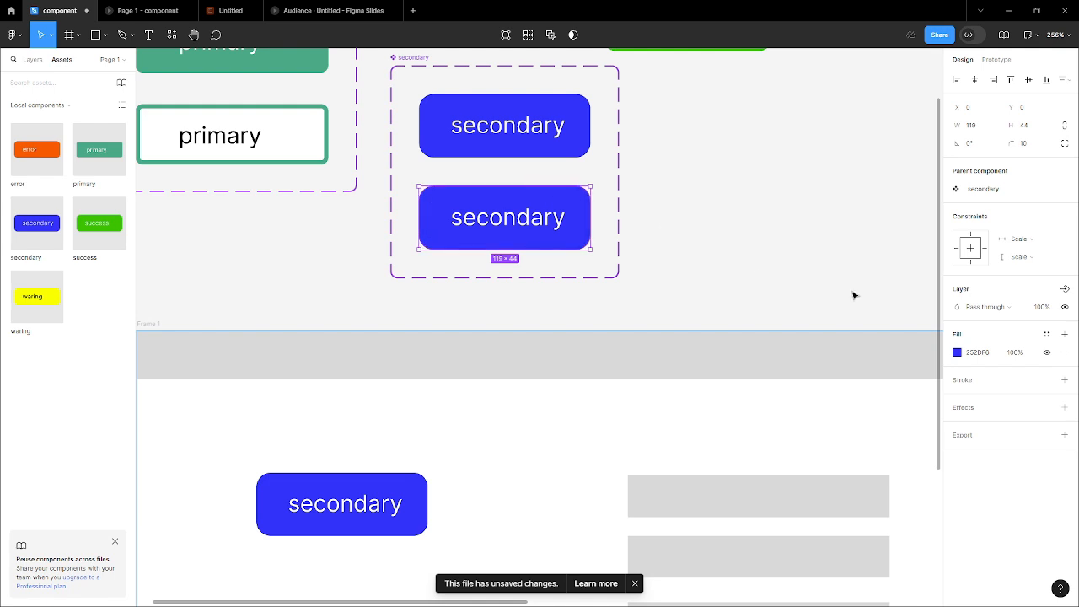
click(1065, 380)
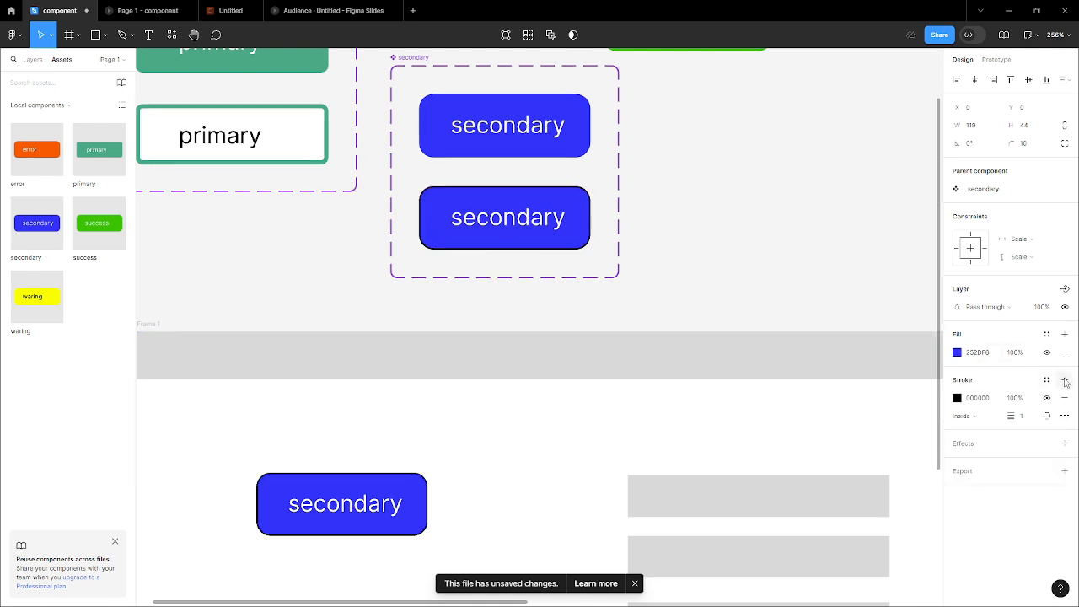
click(957, 398)
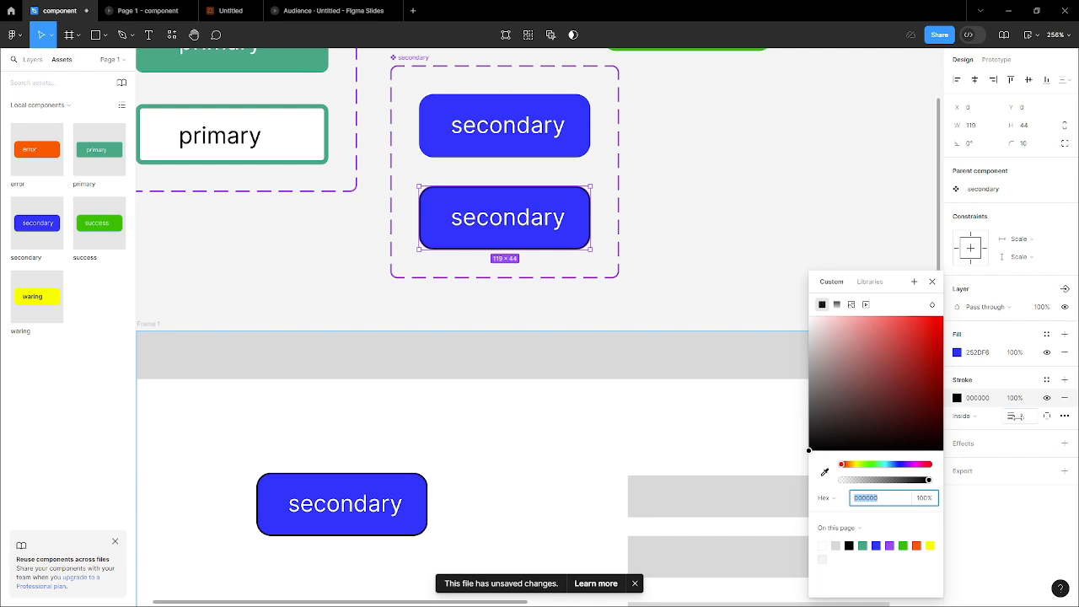
key(Up)
key(Up)
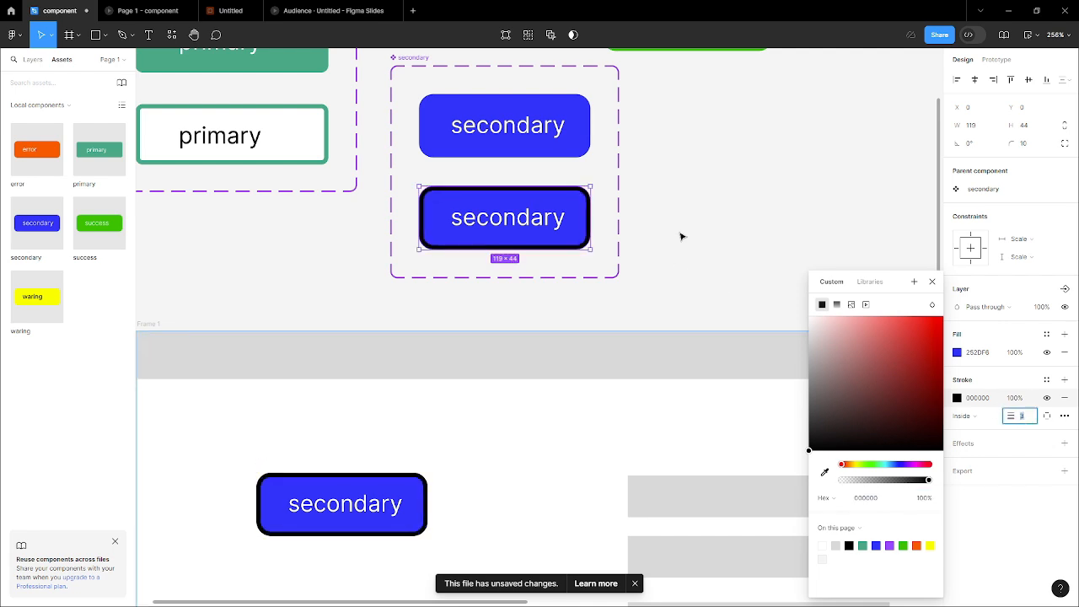
click(681, 235)
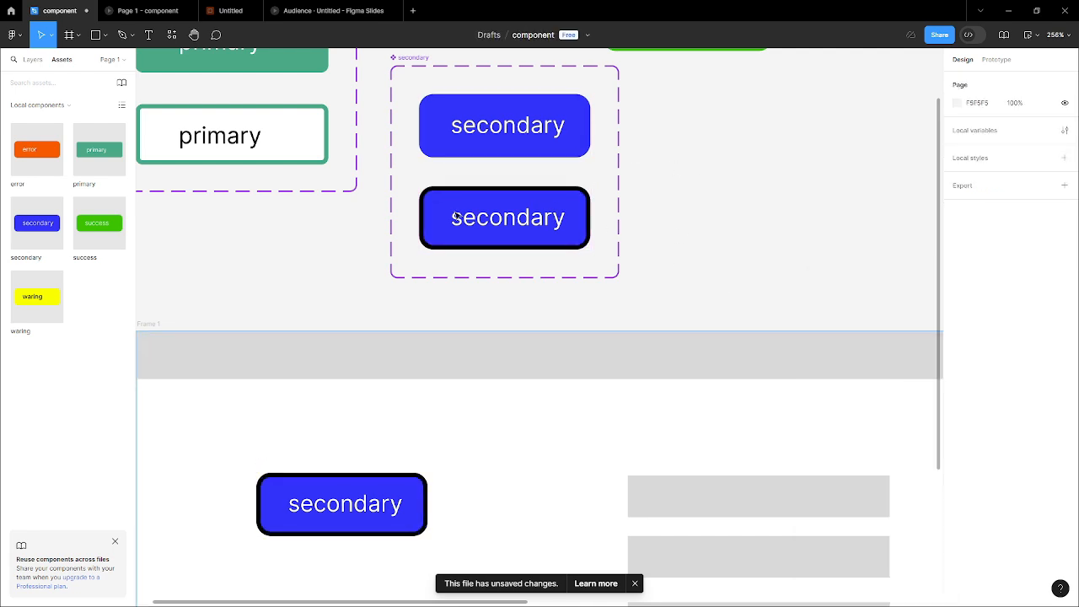
Switch the secondary instance in Frame 1 to the Default variant and back to Variant2.
scroll(455, 216, down, 3)
click(396, 413)
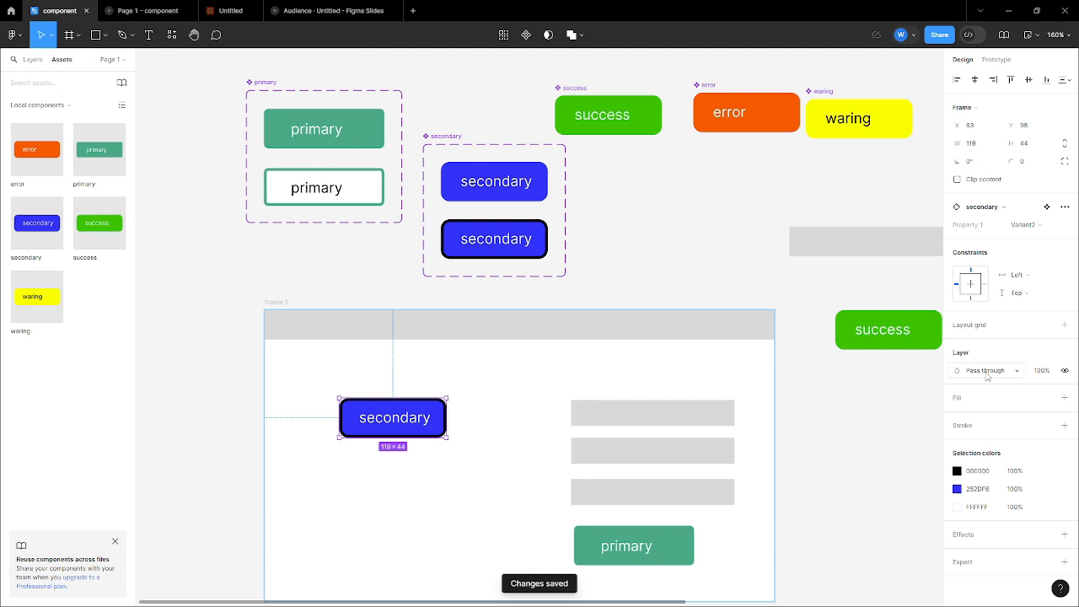
click(1014, 224)
click(1024, 212)
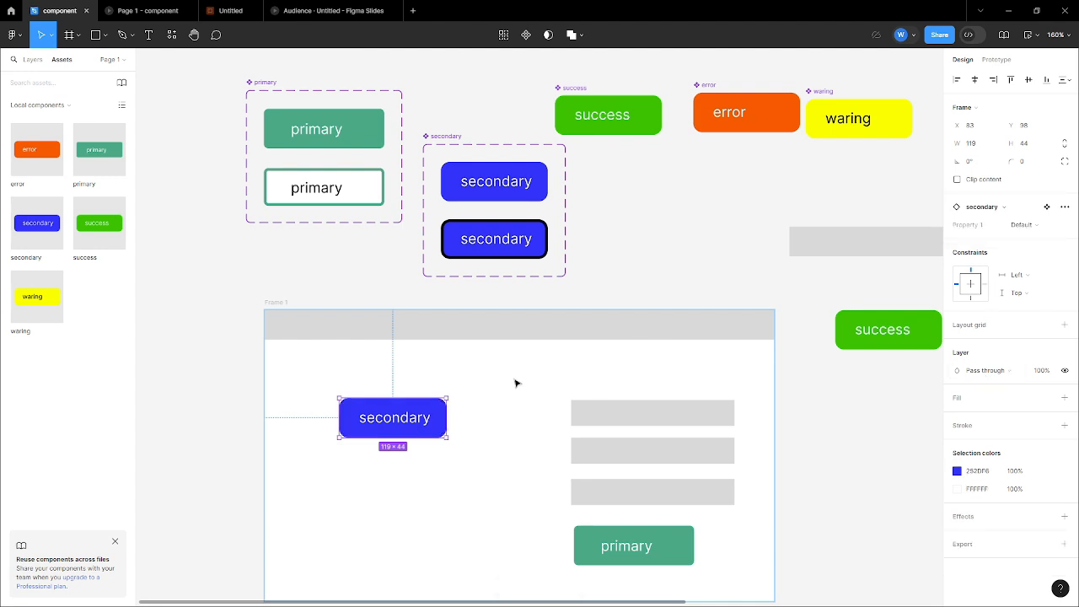
scroll(555, 358, up, 2)
click(1023, 224)
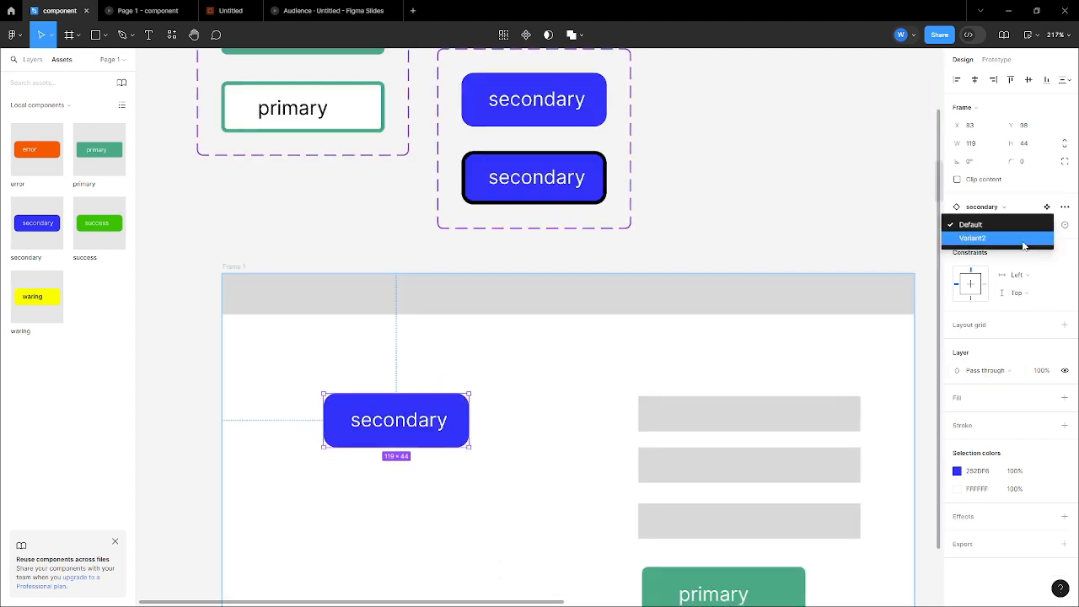
click(1026, 241)
Move the primary component set slightly down, closer to the level of the secondary set.
scroll(566, 294, down, 3)
scroll(421, 177, up, 1)
click(362, 104)
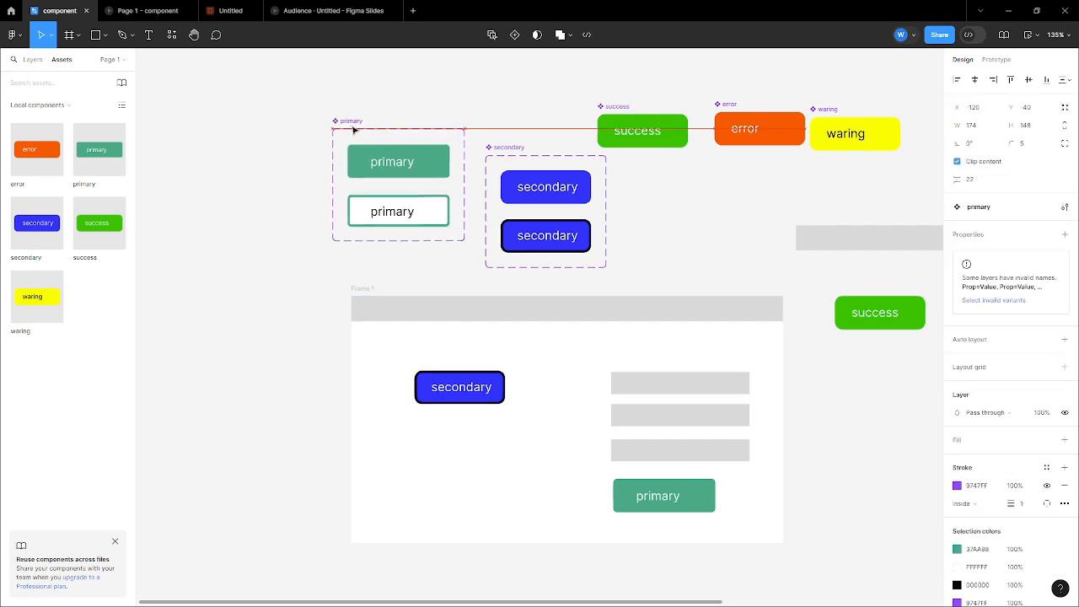
scroll(363, 127, up, 3)
scroll(301, 194, down, 3)
scroll(405, 210, up, 3)
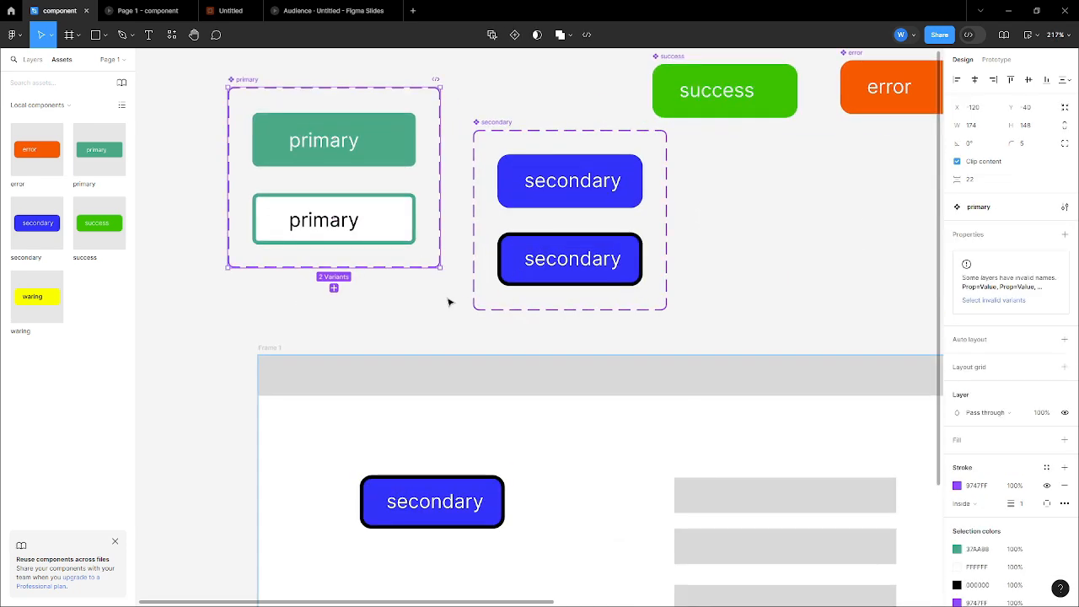
Remove the blue fill from the rectangle of the second secondary variant.
scroll(447, 301, down, 3)
scroll(540, 275, up, 1)
click(632, 153)
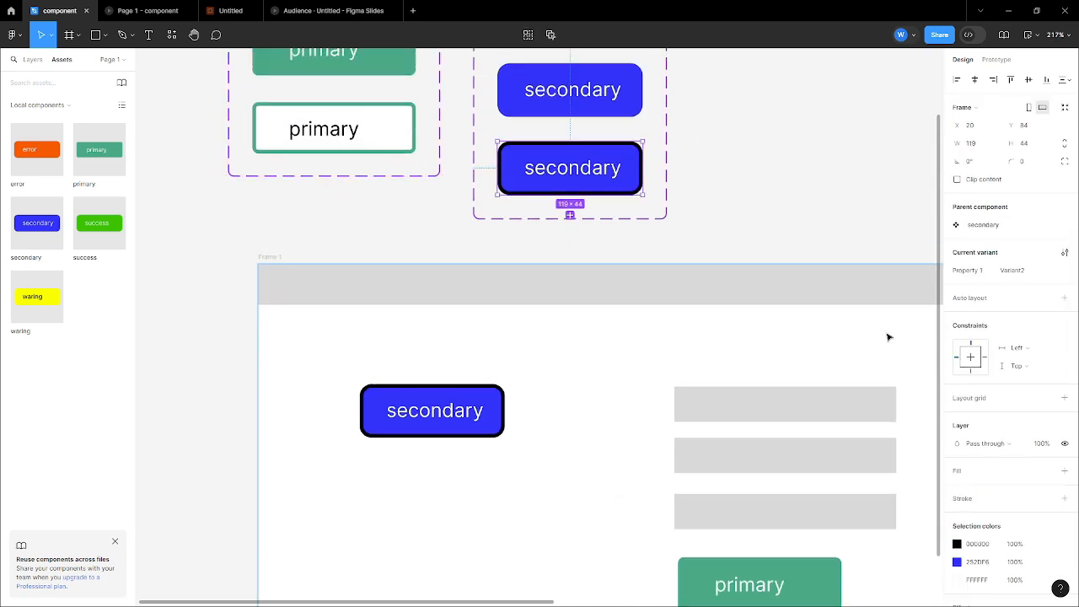
scroll(948, 426, down, 2)
double_click(636, 166)
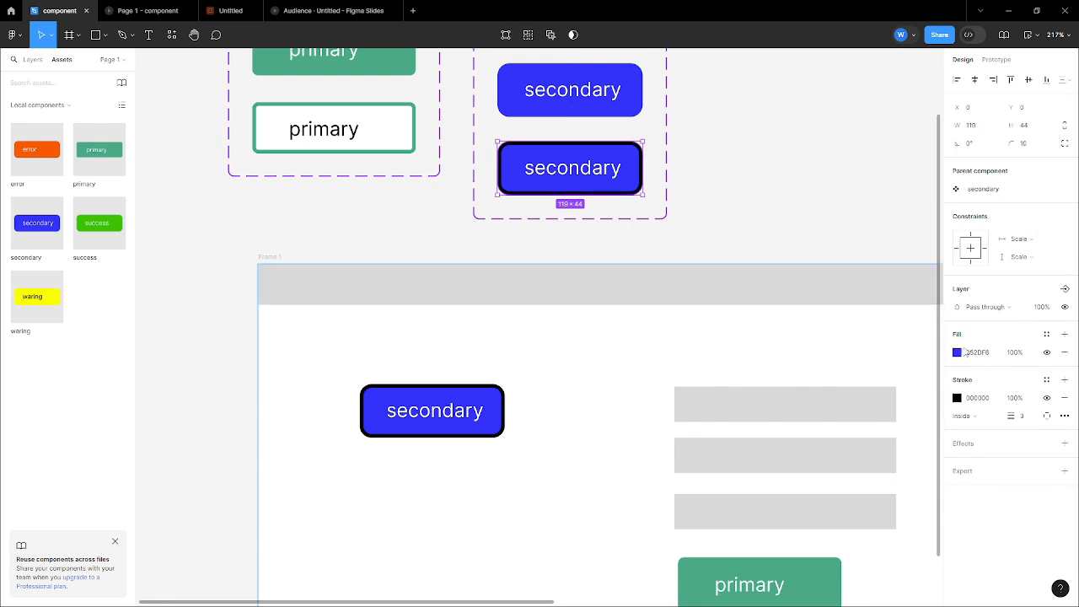
click(1064, 352)
Change the text color of the second secondary variant to black (000000).
click(573, 172)
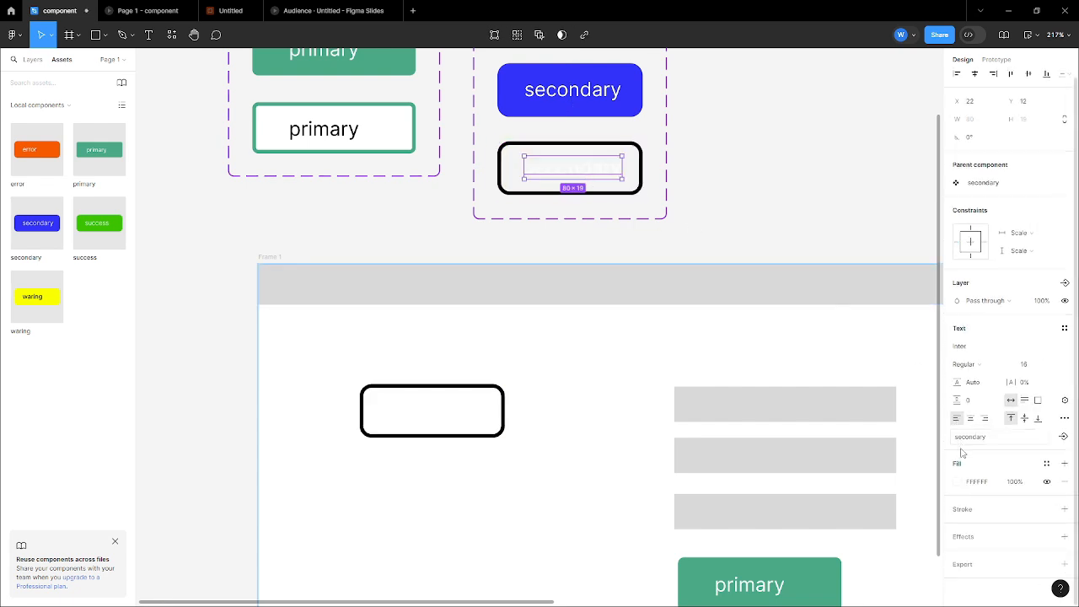
click(956, 482)
drag(843, 425, 758, 514)
click(707, 220)
scroll(699, 218, down, 2)
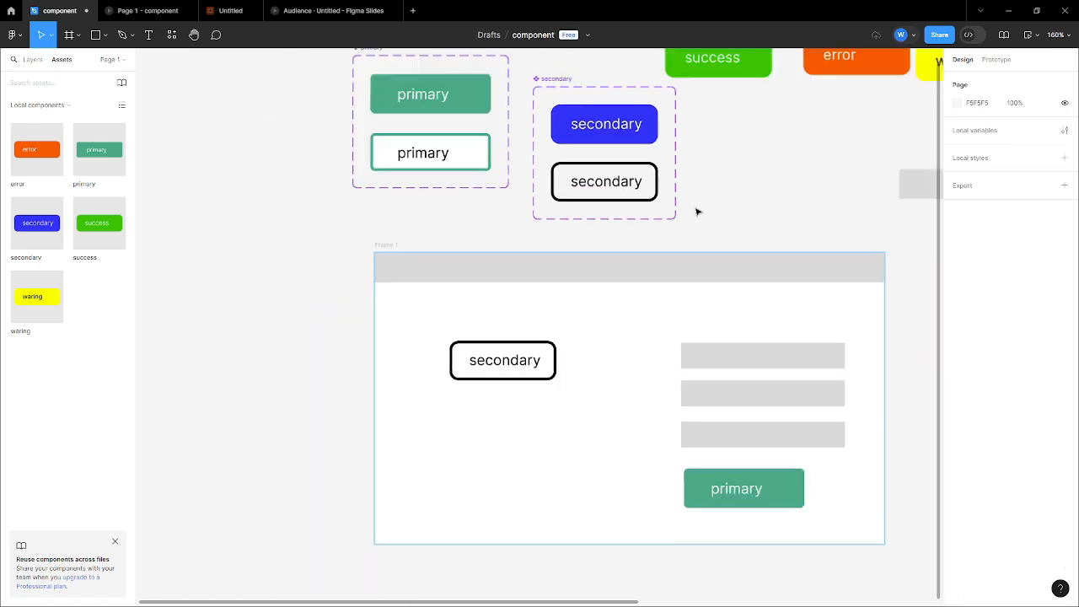
Recolor the stroke and text of the second secondary variant to 252DF6, sampled from the default secondary button.
scroll(696, 212, up, 2)
click(673, 211)
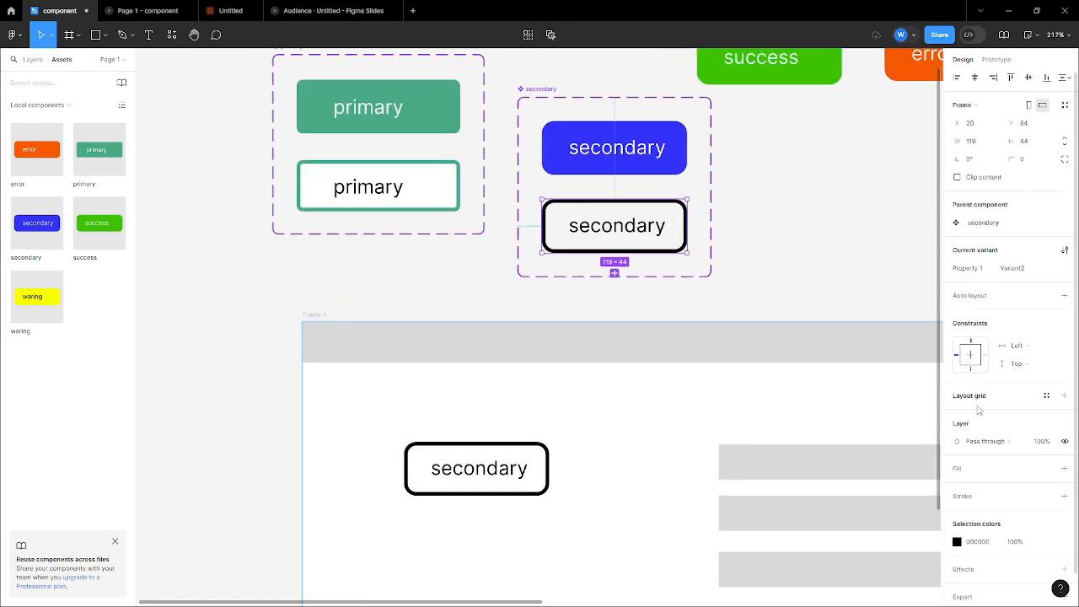
click(957, 509)
click(877, 498)
click(825, 472)
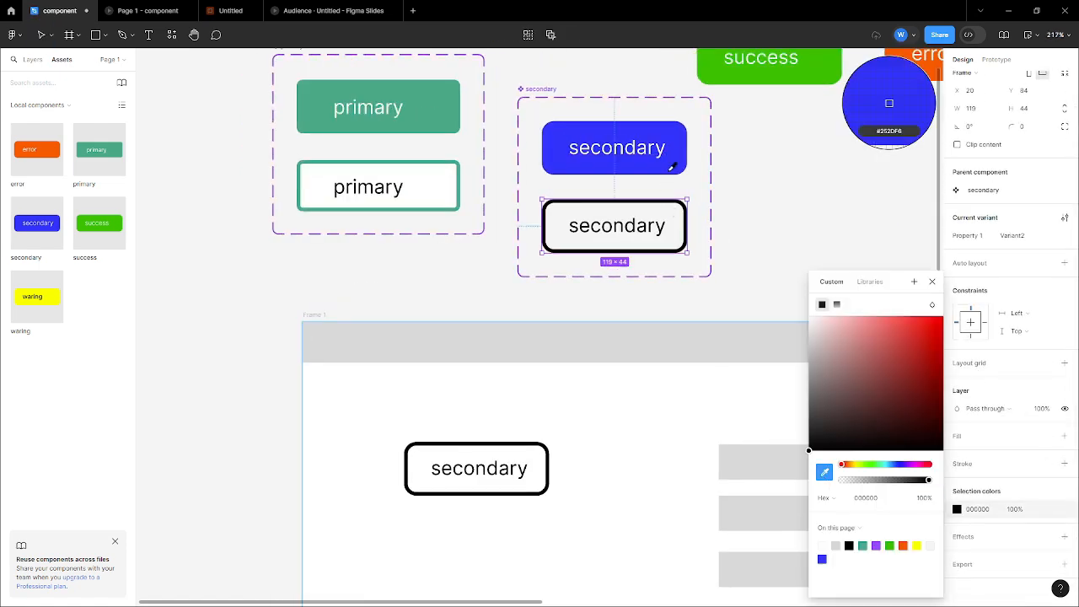
click(674, 156)
click(785, 151)
scroll(558, 162, down, 3)
scroll(557, 163, up, 5)
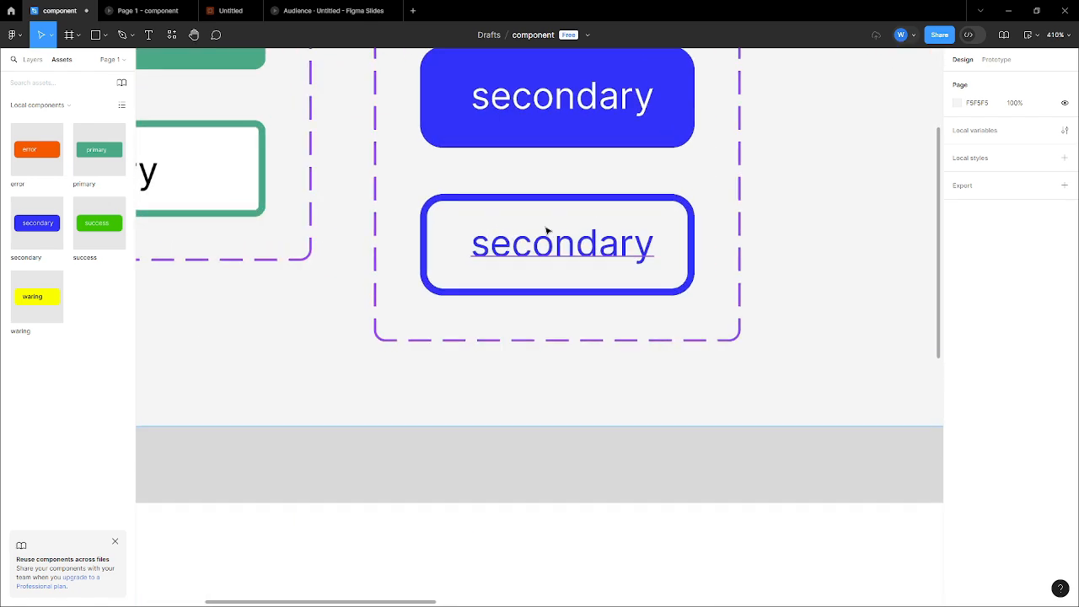
scroll(609, 236, up, 2)
scroll(495, 308, down, 3)
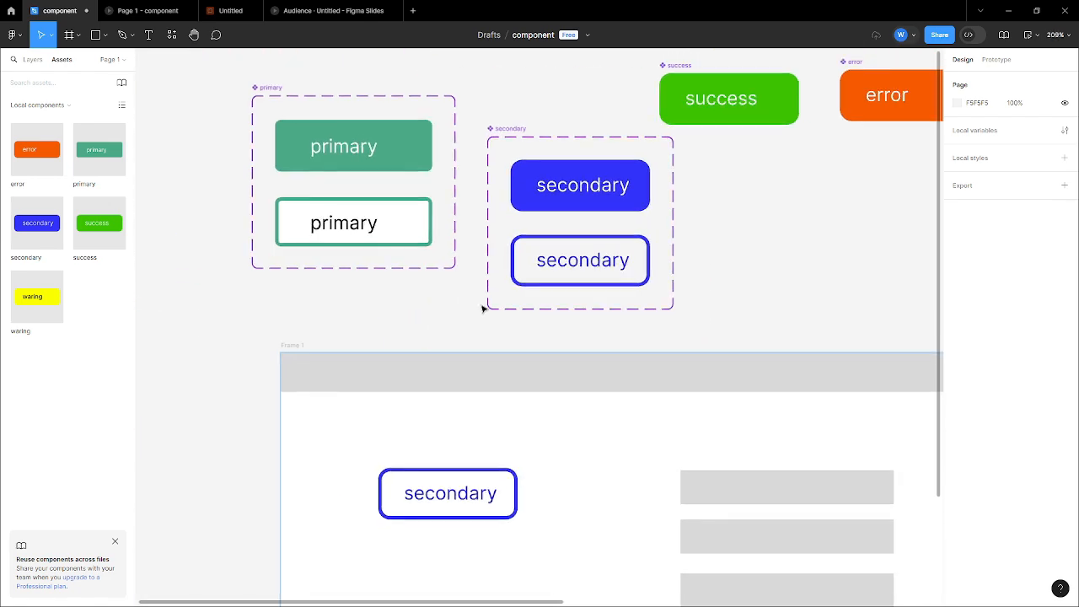
scroll(489, 287, down, 3)
scroll(621, 233, up, 2)
scroll(508, 204, down, 2)
scroll(506, 200, up, 3)
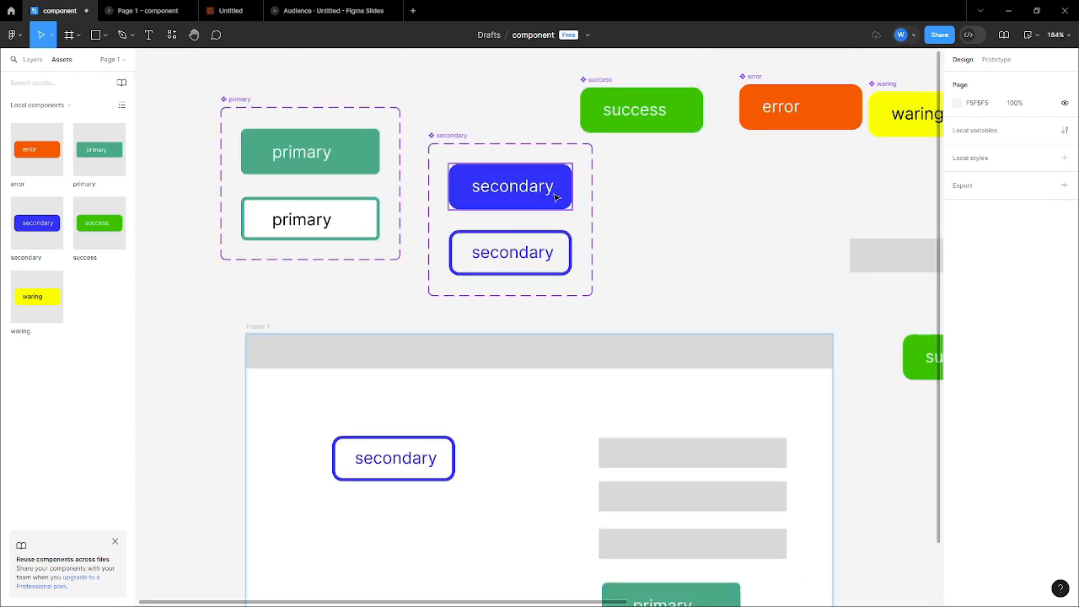
click(506, 200)
click(414, 433)
click(412, 447)
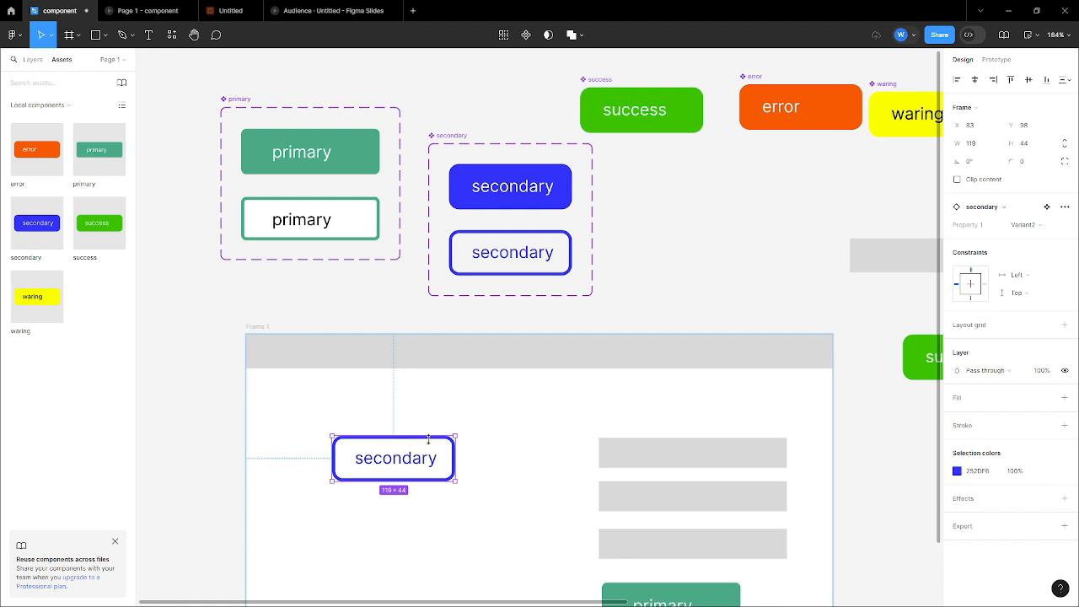
Quit Discord running in the background and return to the component canvas.
key(super)
click(981, 597)
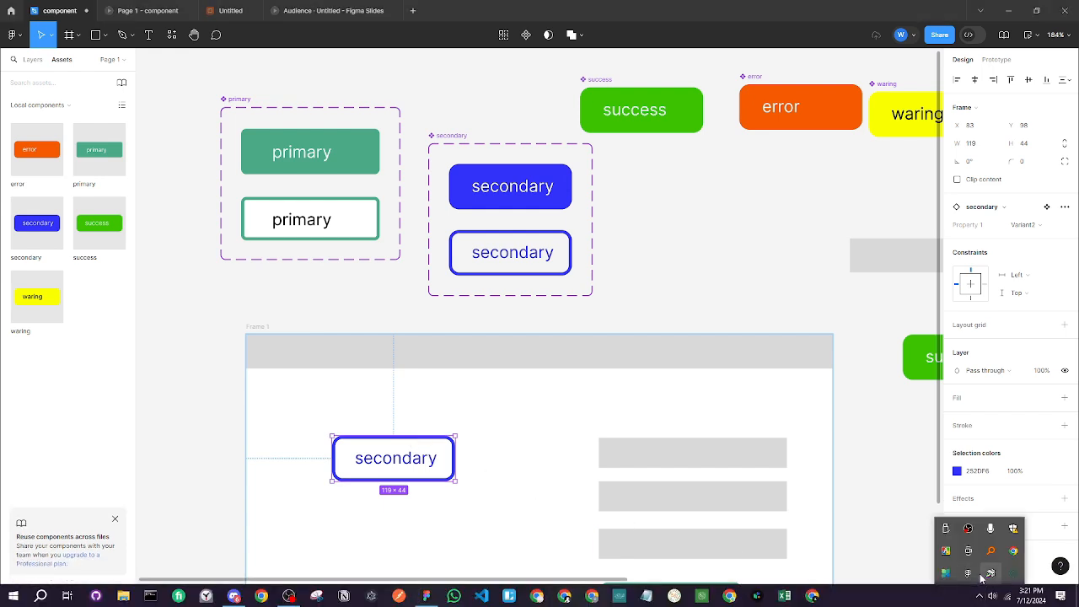
right_click(1010, 576)
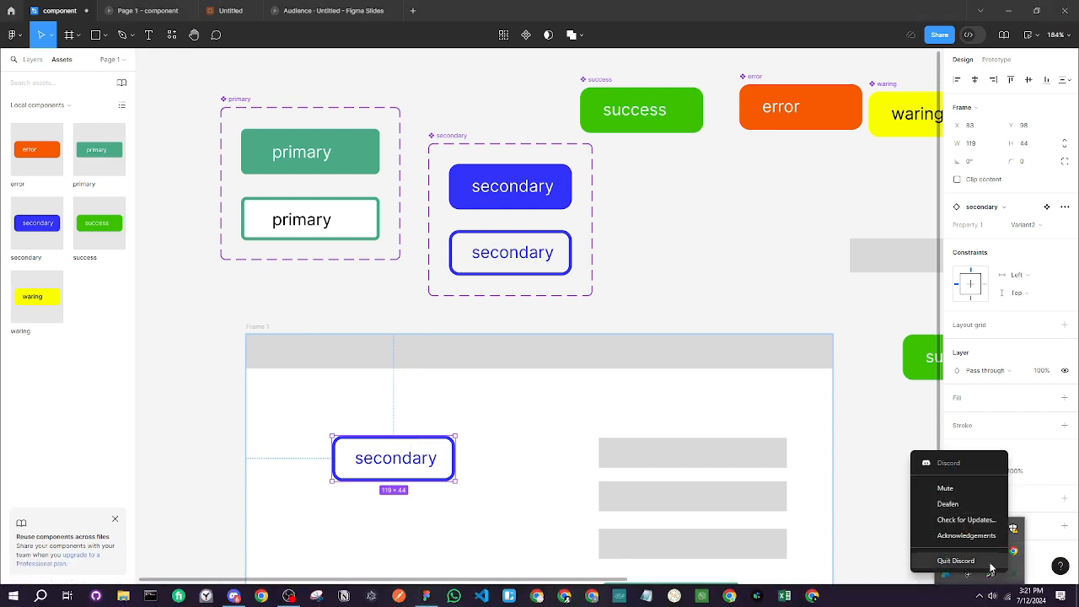
click(961, 558)
click(706, 226)
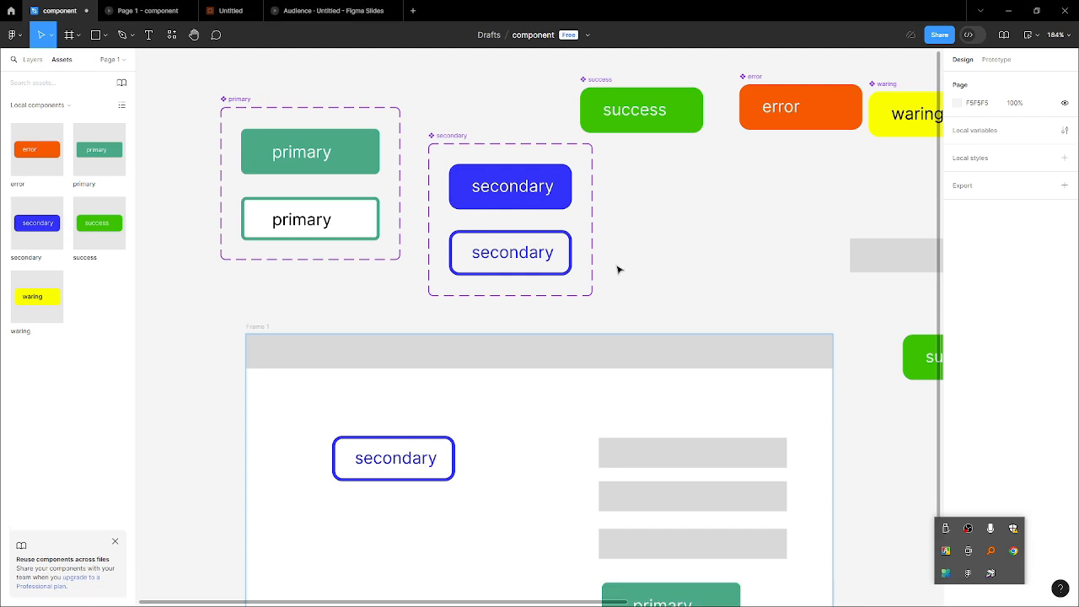
Switch the recolored secondary instance in Frame 1 to Default and return it to Variant2.
scroll(536, 250, up, 2)
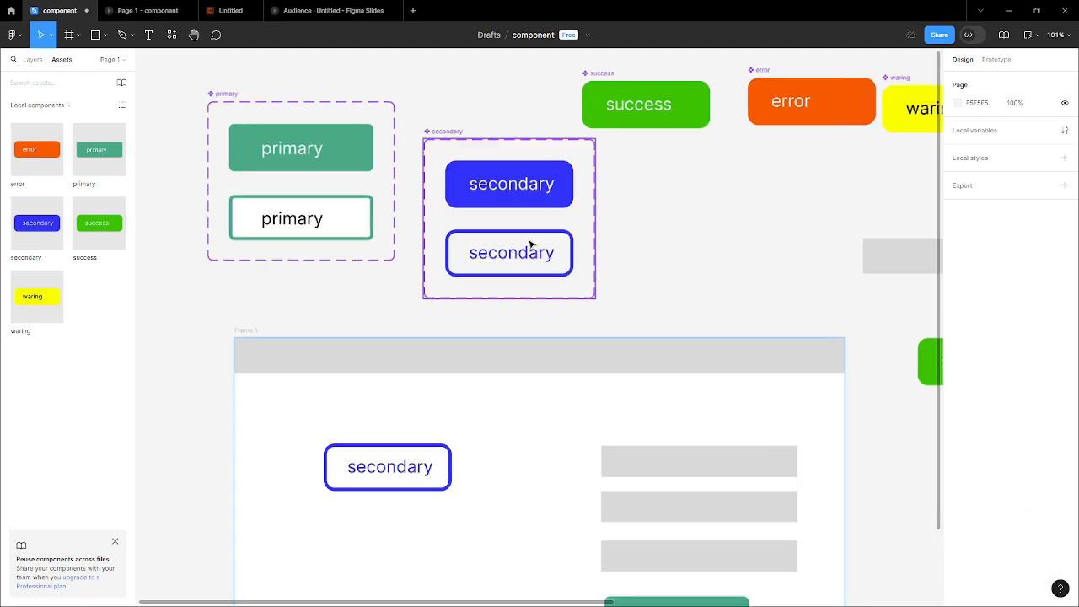
scroll(530, 238, down, 2)
click(408, 440)
scroll(402, 325, down, 1)
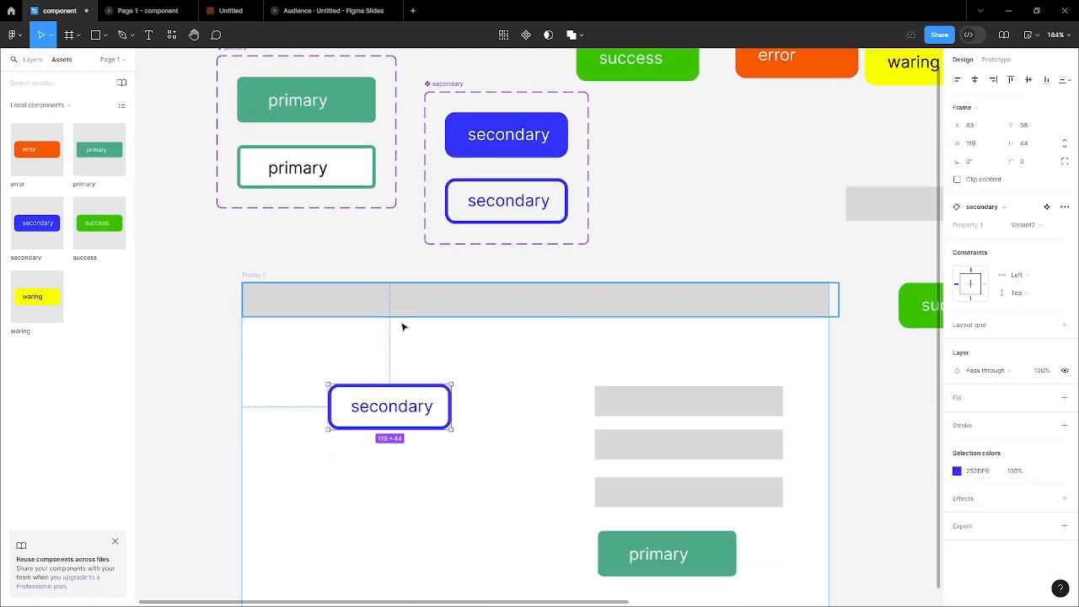
scroll(458, 308, up, 3)
click(1026, 226)
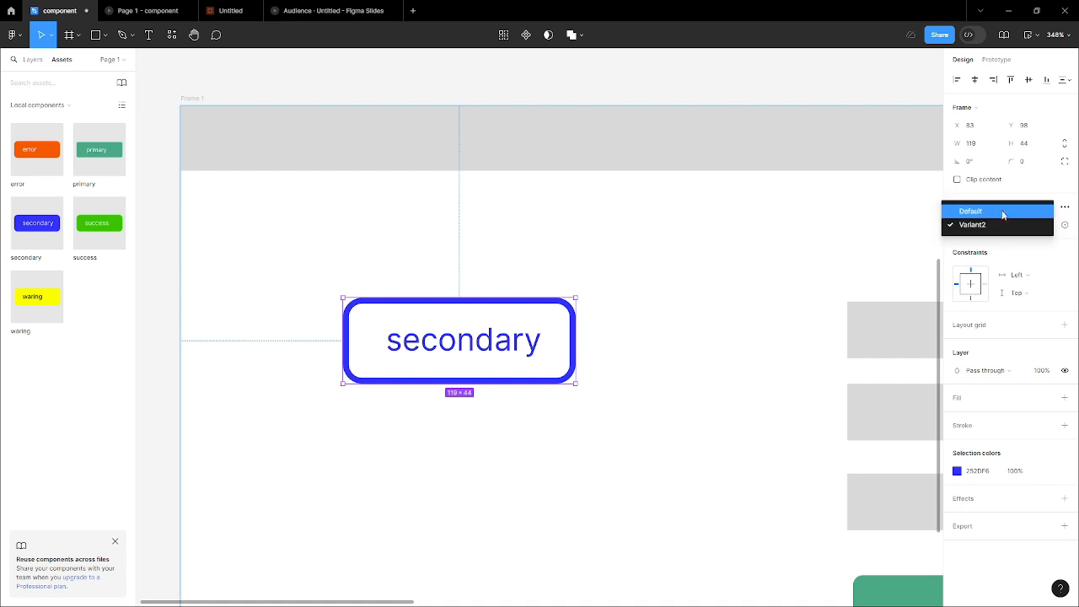
click(993, 211)
click(1022, 225)
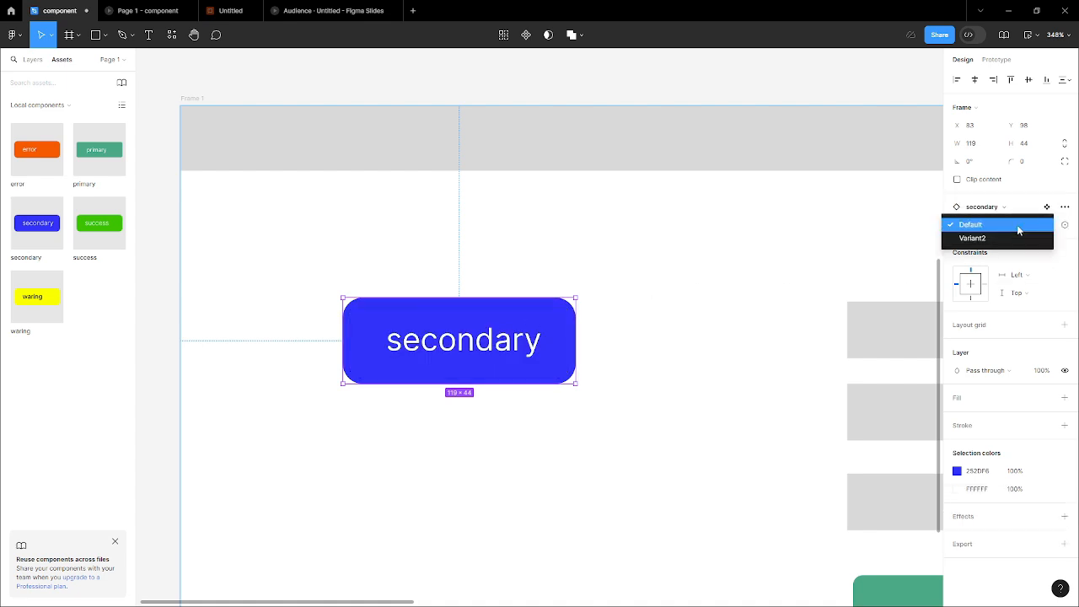
click(1008, 241)
click(622, 308)
scroll(590, 299, down, 3)
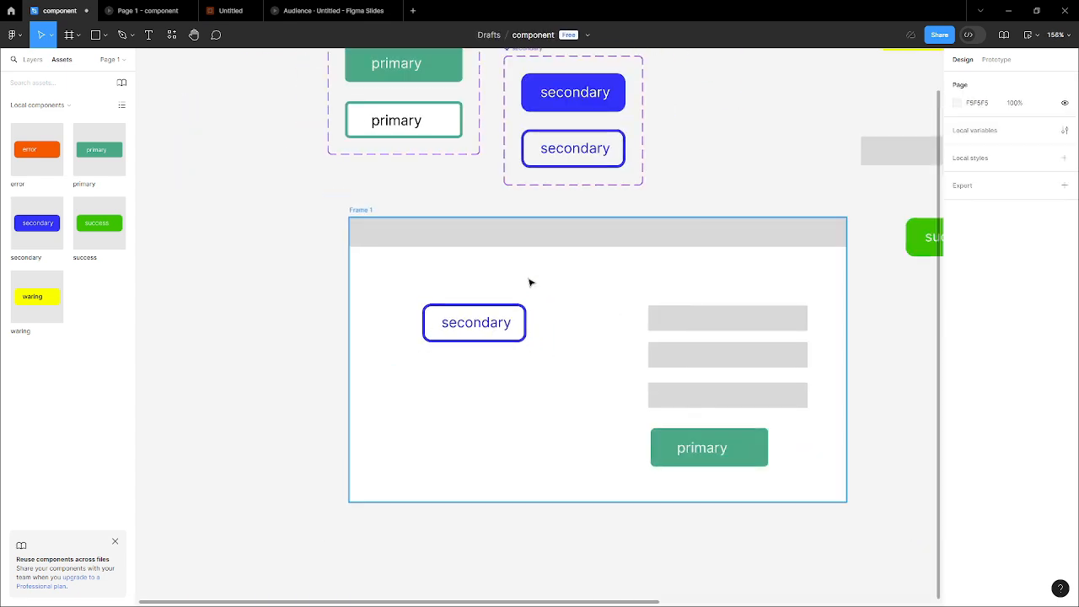
scroll(548, 219, up, 3)
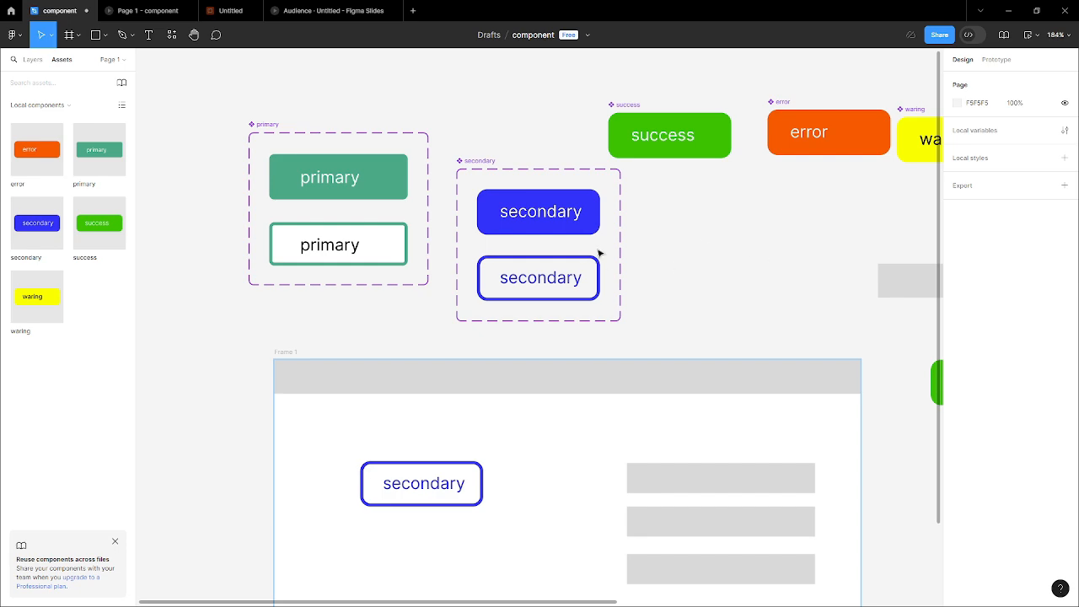
scroll(590, 248, up, 3)
scroll(691, 236, down, 3)
scroll(689, 229, up, 2)
scroll(595, 221, down, 4)
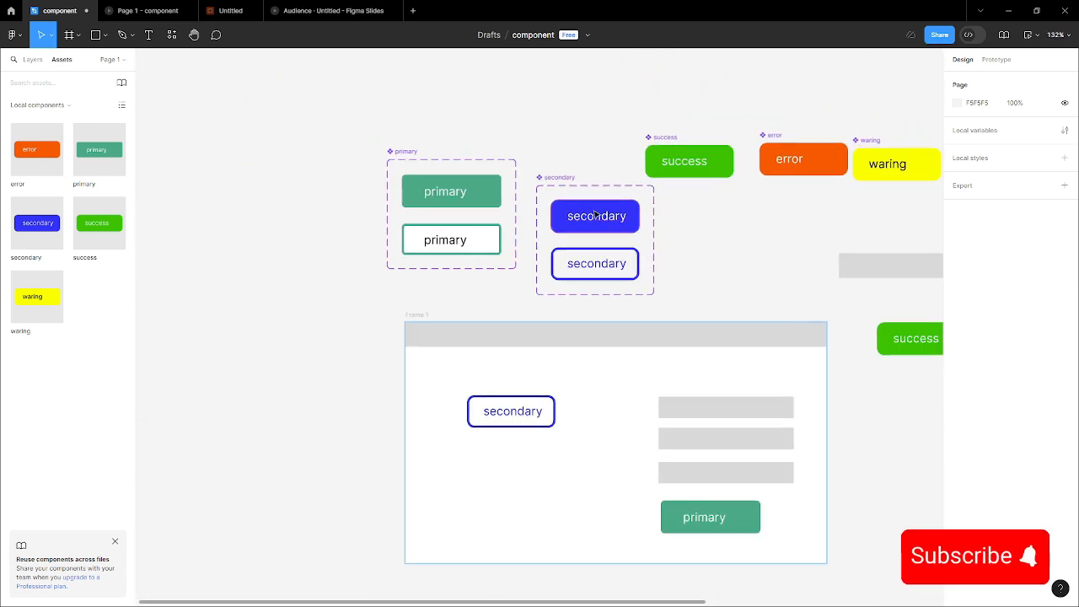
scroll(279, 130, down, 3)
scroll(523, 154, up, 2)
scroll(655, 198, down, 2)
scroll(354, 140, up, 1)
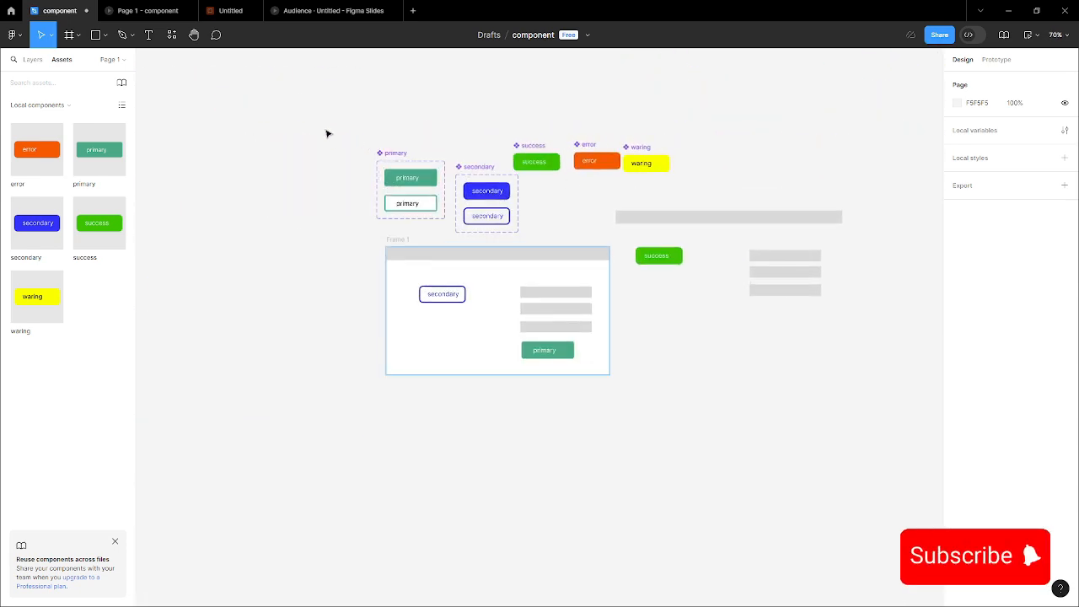
drag(327, 134, 828, 372)
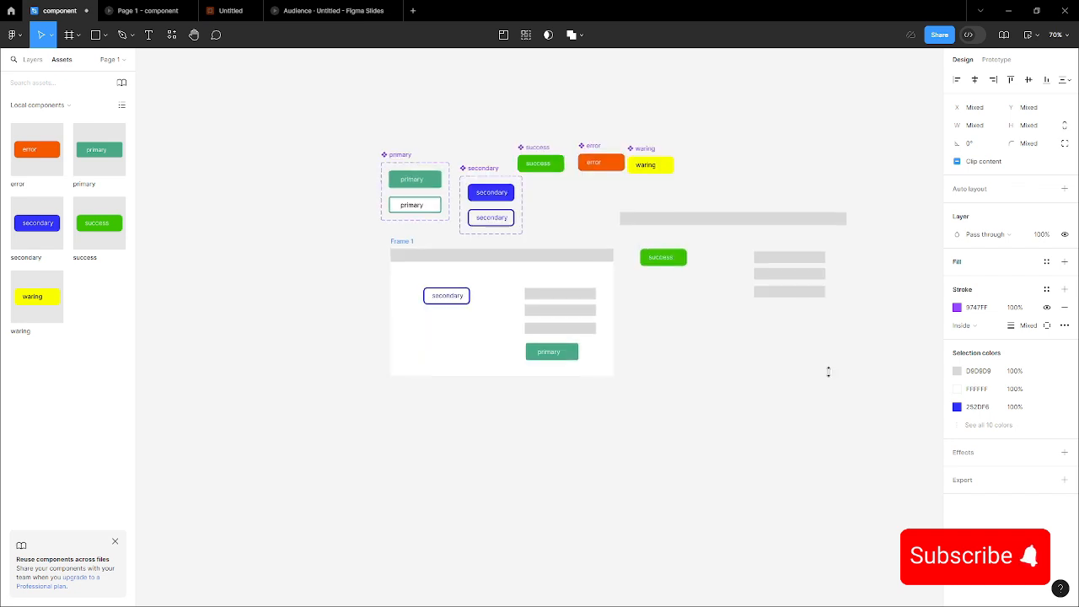
scroll(588, 206, up, 4)
click(362, 140)
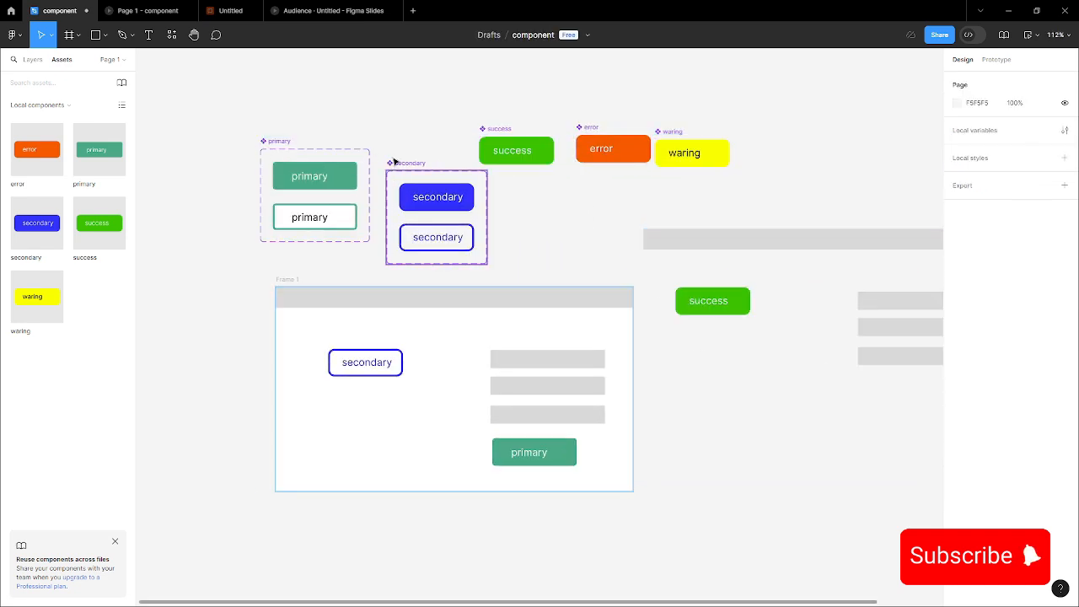
Move the secondary component set up close beside the primary set, and shift both sets slightly left.
drag(394, 161, 352, 142)
shift+click(288, 140)
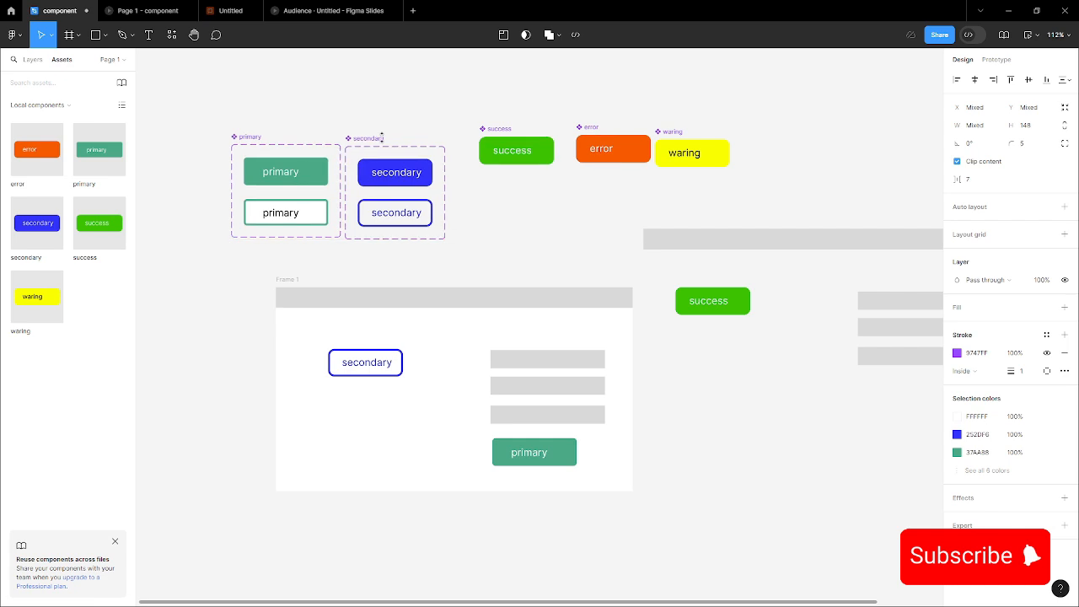
click(537, 136)
scroll(529, 162, down, 4)
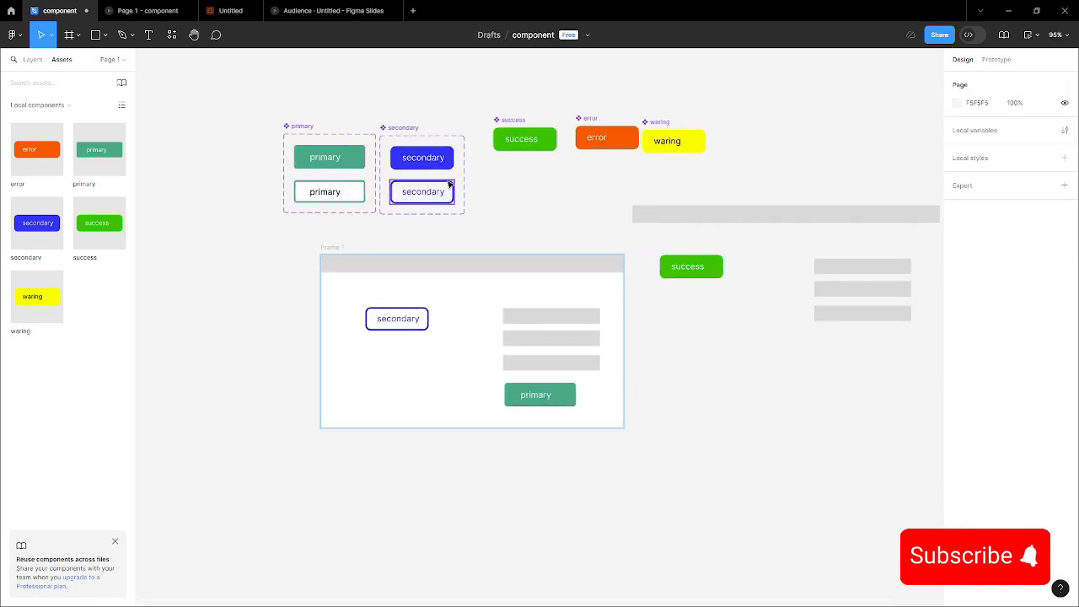
scroll(467, 218, up, 1)
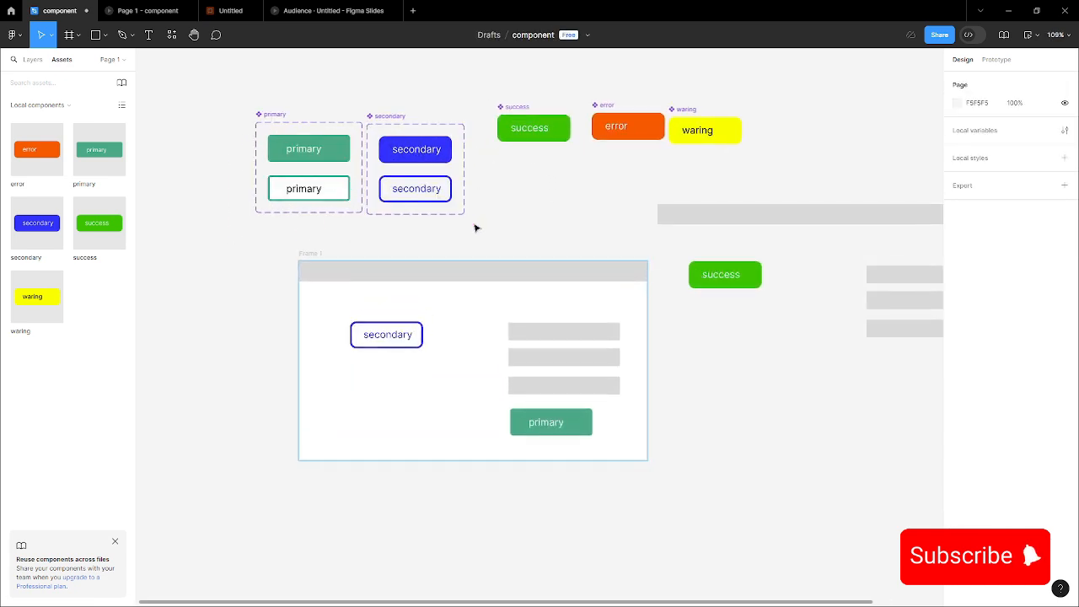
scroll(472, 217, down, 3)
scroll(469, 211, up, 1)
drag(298, 126, 809, 453)
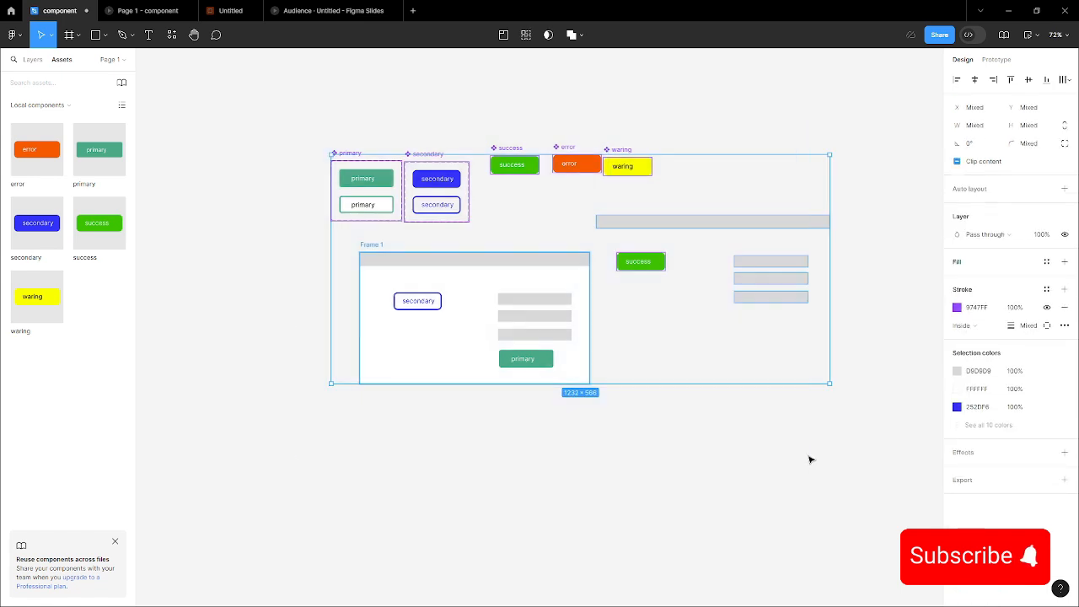
click(810, 453)
scroll(433, 164, up, 1)
mouse_move(289, 95)
mouse_down()
mouse_move(860, 464)
mouse_move(802, 454)
mouse_up()
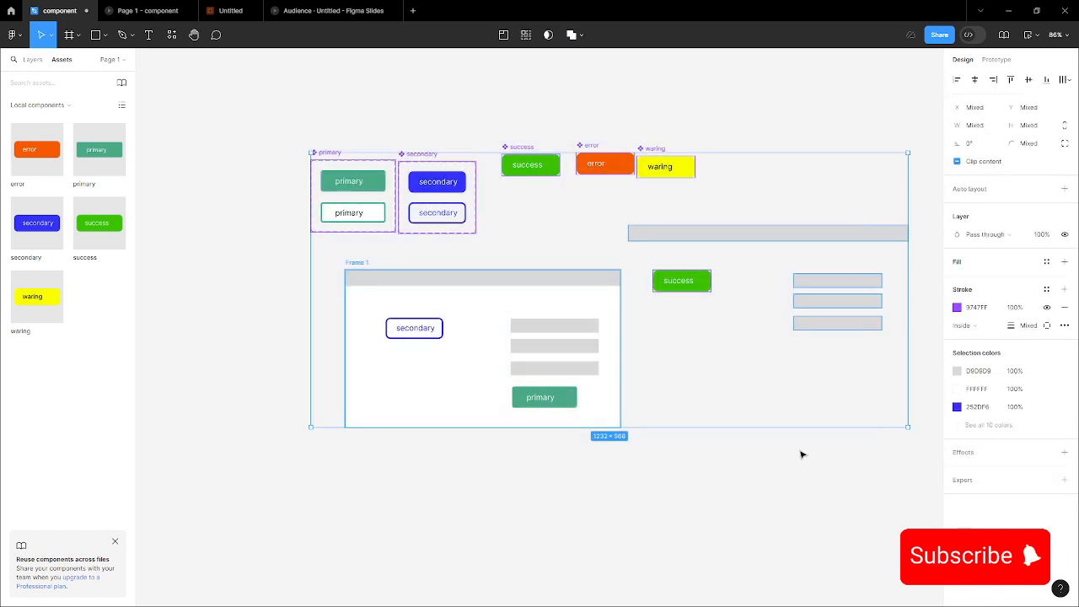
click(768, 460)
drag(634, 210, 944, 413)
click(797, 428)
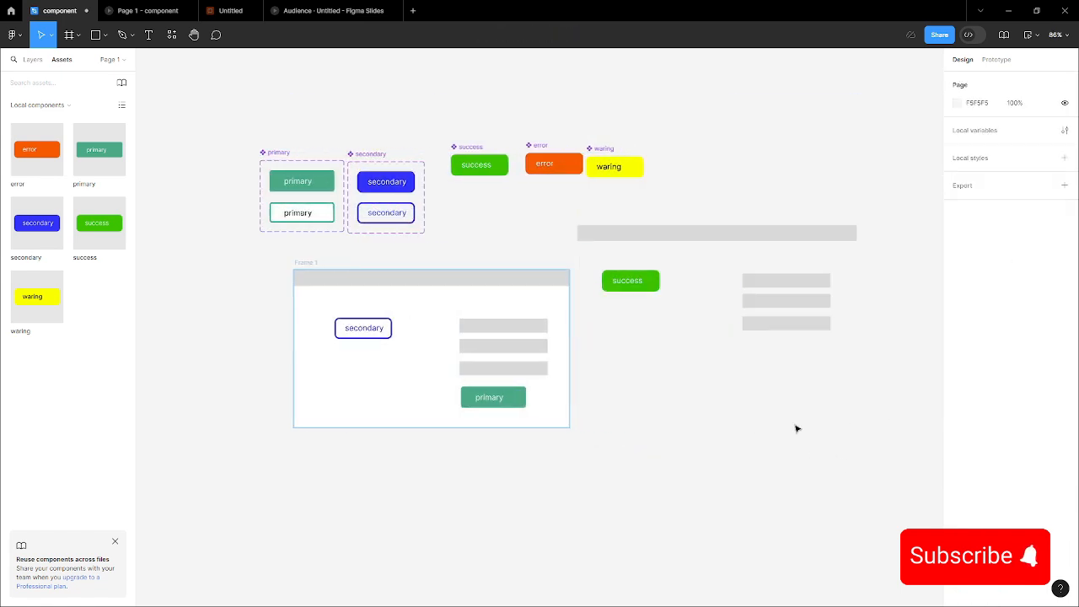